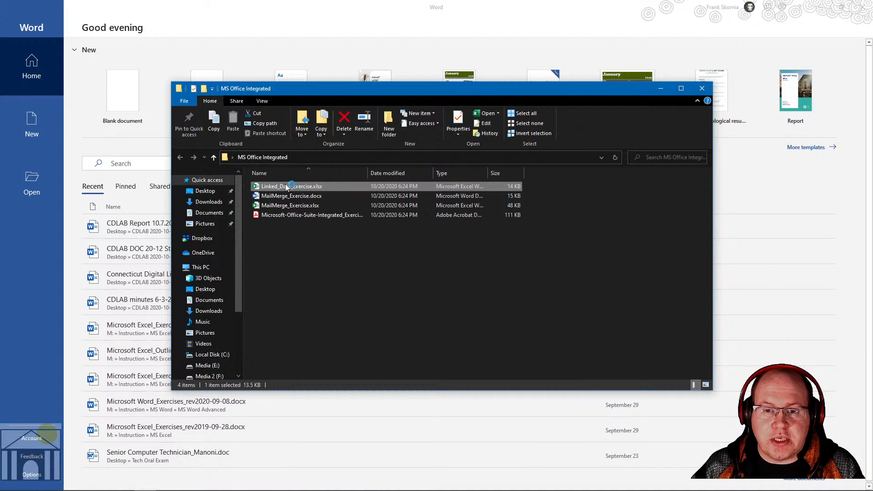
# Open the Linked_Data_Exercise.xlsx workbook and enable editing.
pyautogui.doubleClick(286, 187)
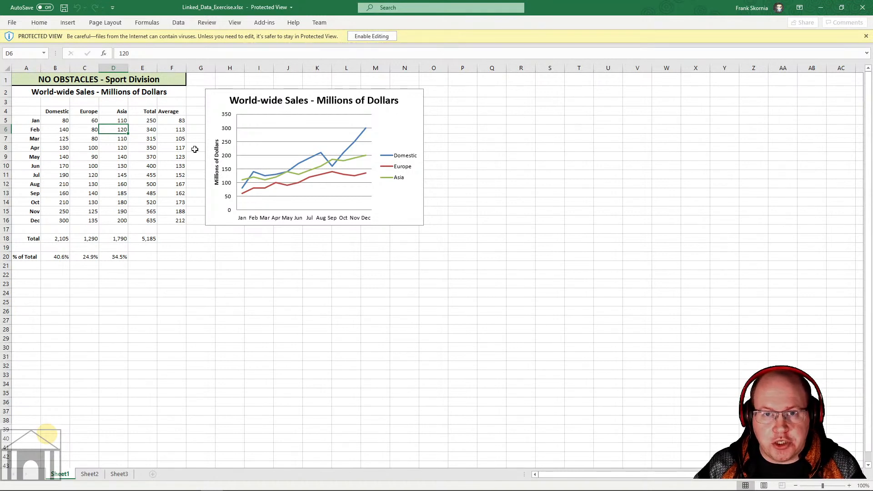
pyautogui.click(378, 36)
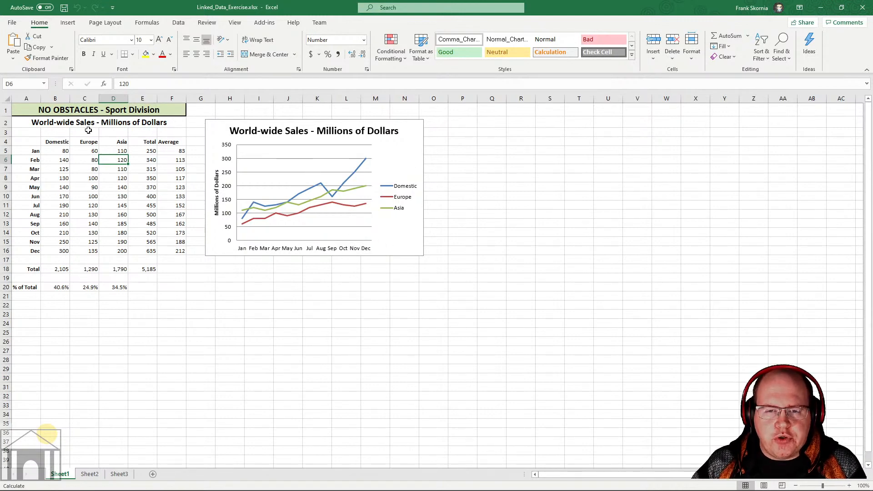
pyautogui.click(851, 486)
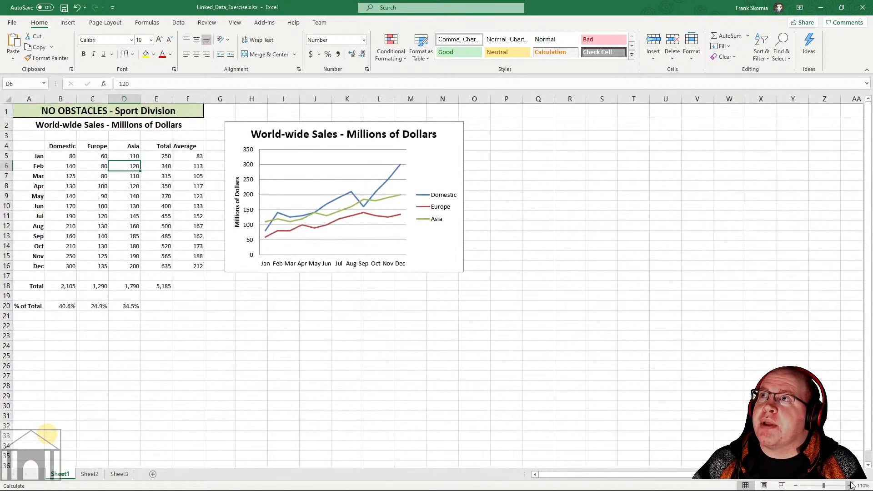
pyautogui.click(850, 485)
pyautogui.click(850, 486)
pyautogui.click(851, 486)
pyautogui.click(850, 486)
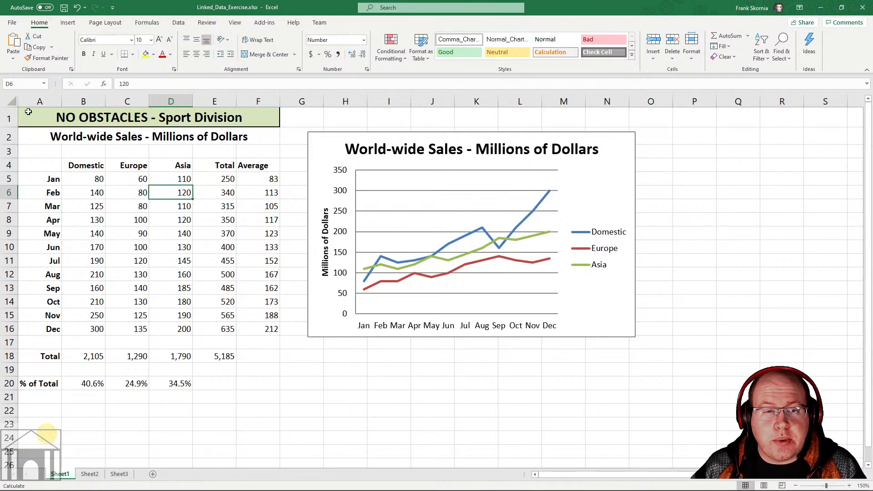
# Copy the whole World-wide Sales table, cells A1:F20, without including the chart.
pyautogui.moveTo(28, 112); pyautogui.dragTo(266, 383)
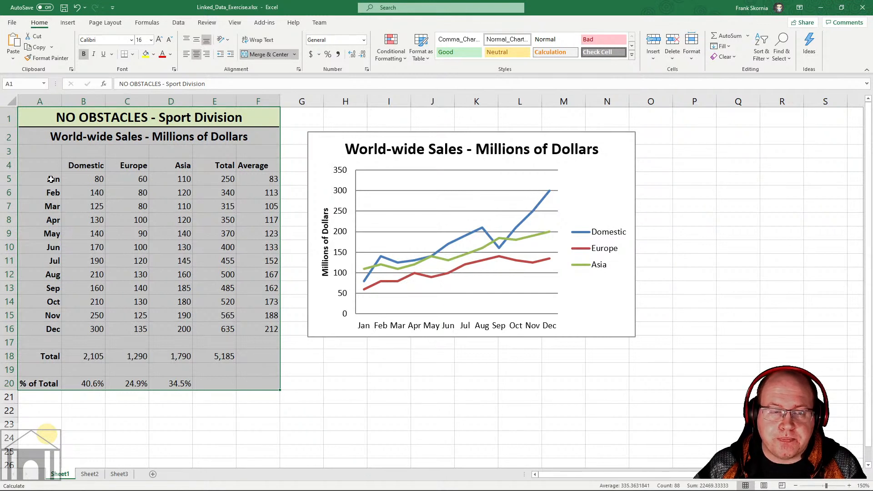
pyautogui.click(38, 49)
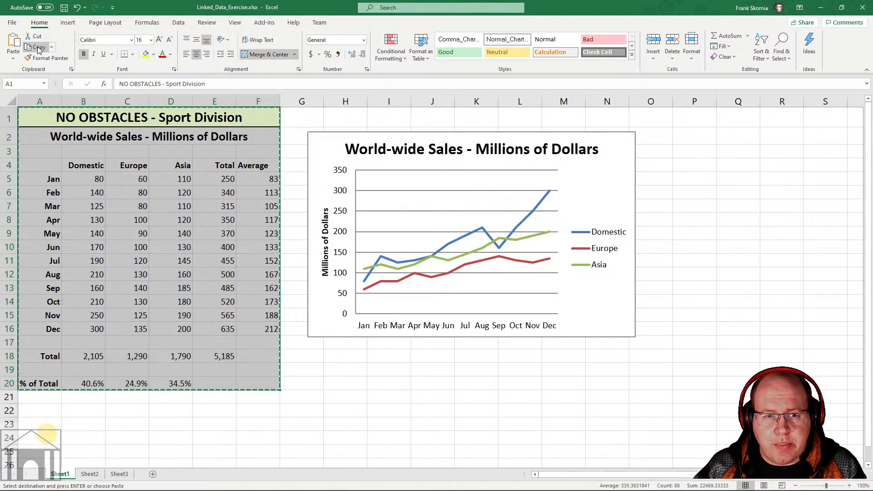
pyautogui.rightClick(145, 257)
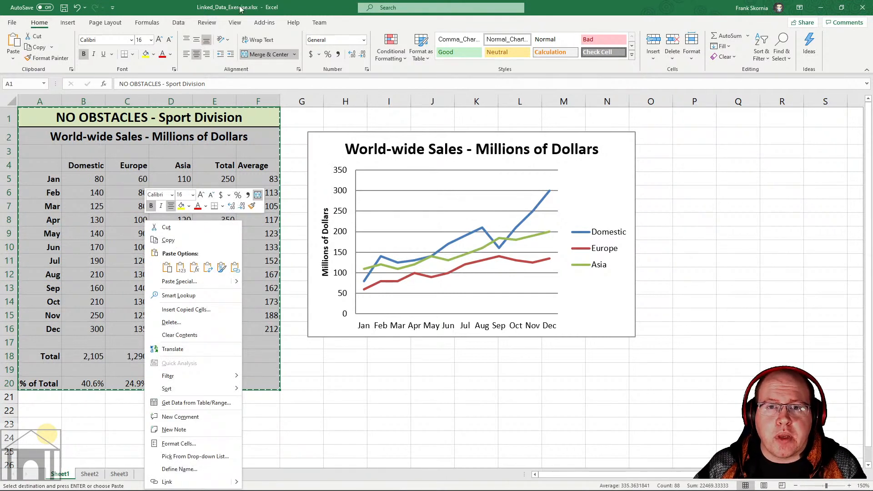
pyautogui.click(294, 13)
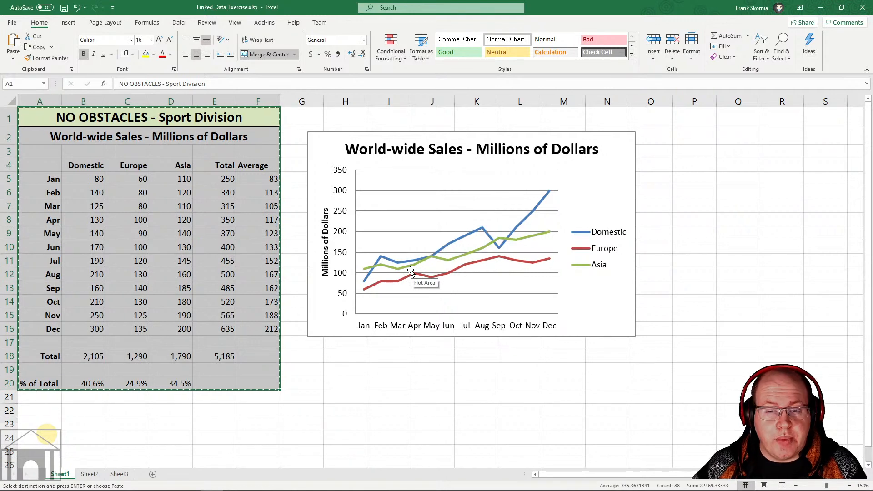
# Switch to Word, create a blank document and paste the copied sales table into it.
pyautogui.moveTo(387, 471)
pyautogui.click(167, 468)
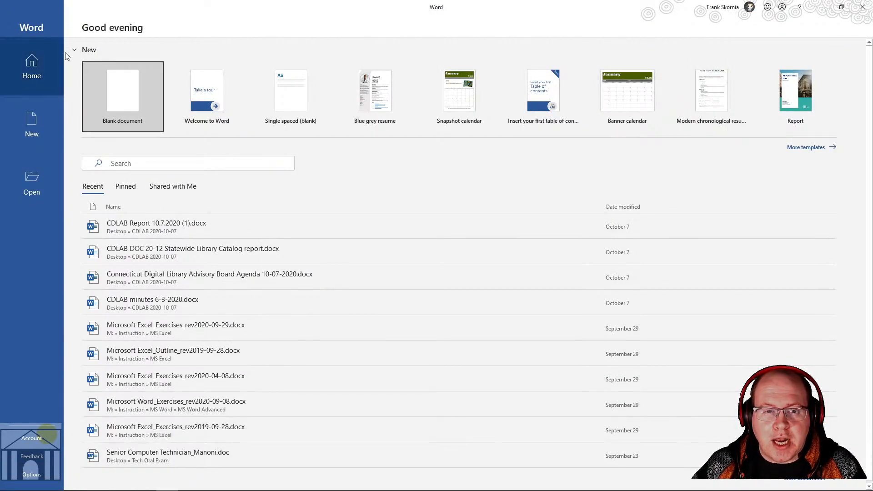
pyautogui.click(127, 96)
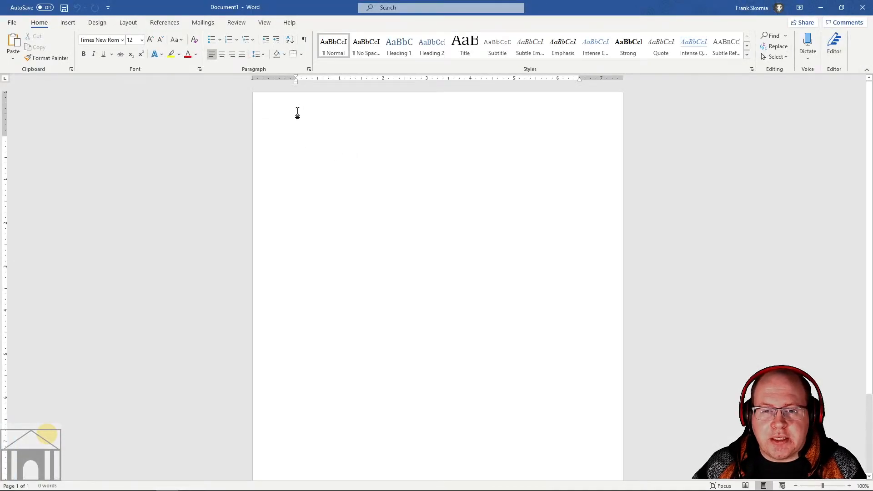
pyautogui.click(14, 42)
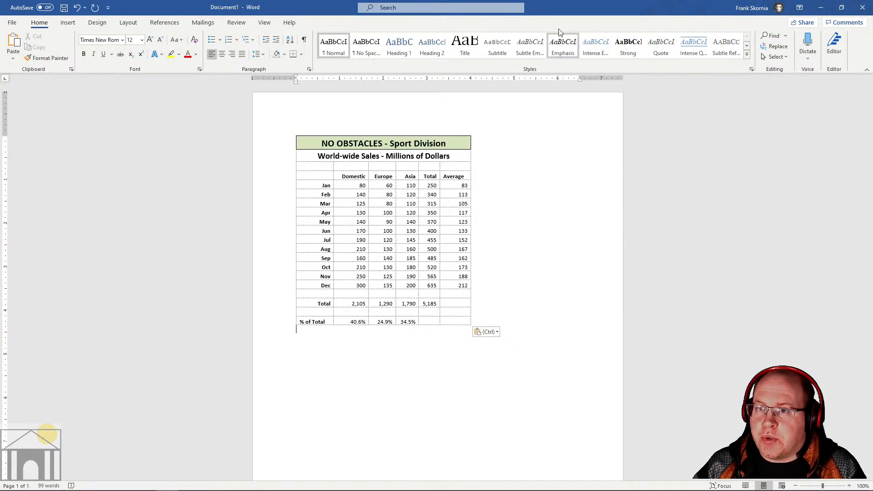
# Arrange the Word document and the Linked_Data_Exercise.xlsx workbook side by side, with the workbook on the left.
pyautogui.doubleClick(556, 13)
pyautogui.moveTo(556, 12); pyautogui.dragTo(872, 41)
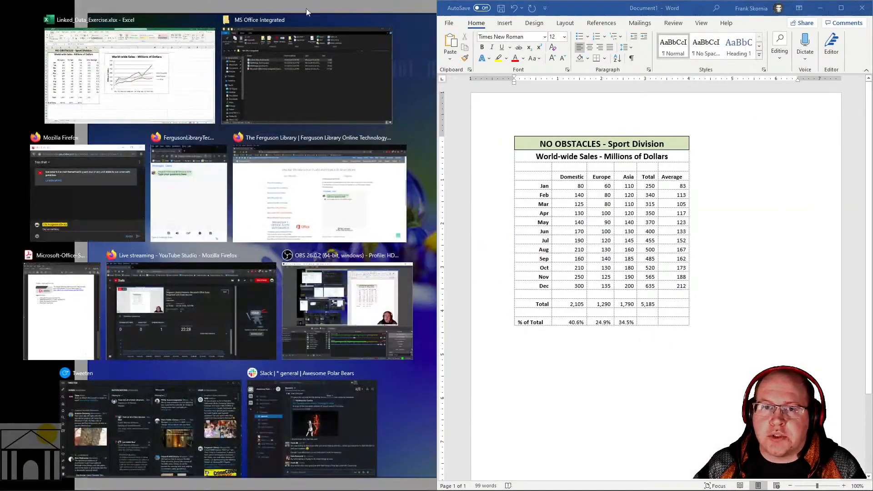
pyautogui.click(117, 62)
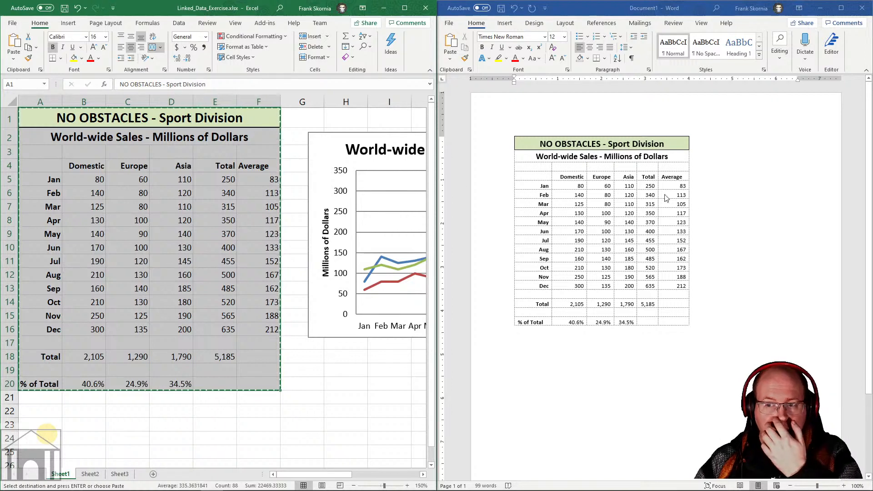
pyautogui.click(844, 486)
pyautogui.click(844, 486)
pyautogui.click(844, 486)
pyautogui.click(844, 486)
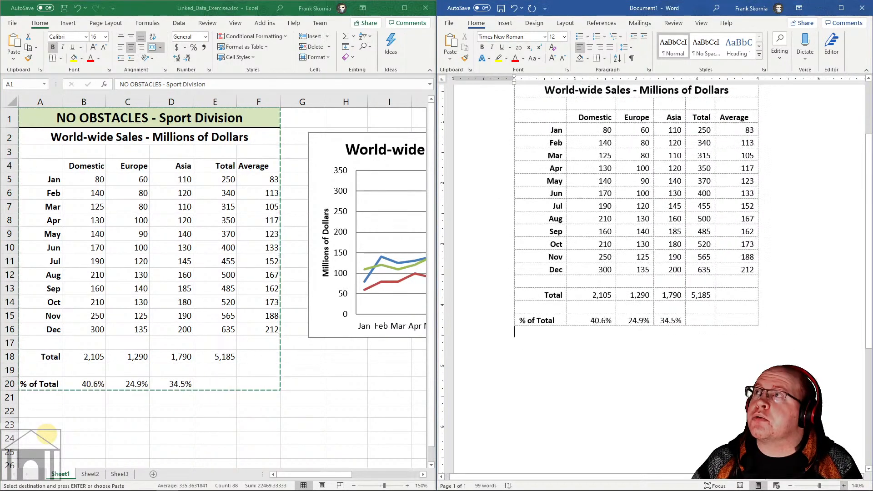
pyautogui.scroll(2, 809, 286)
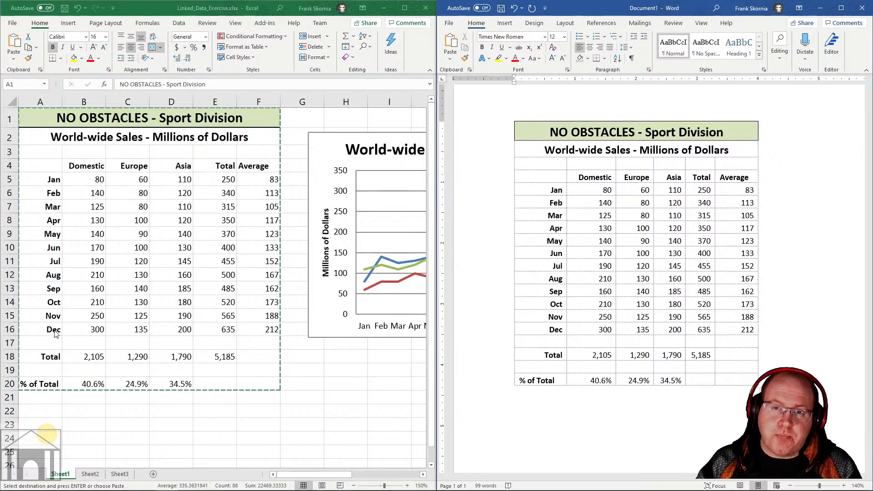
# In the Excel workbook, set the April value for Europe in cell C8 to 50000.
pyautogui.click(135, 254)
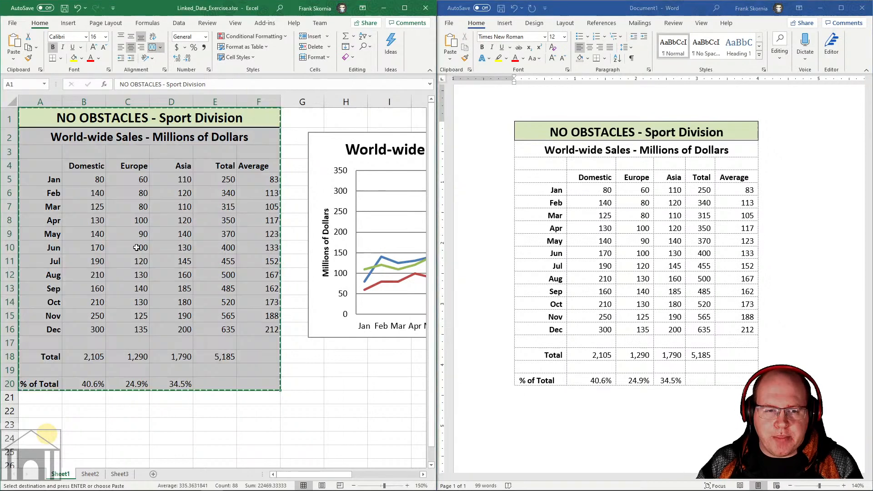
pyautogui.click(131, 223)
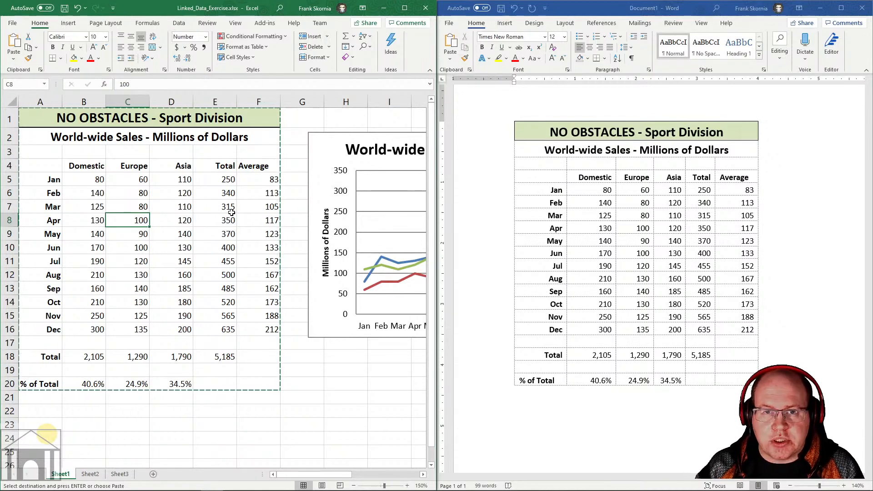
pyautogui.write('1')
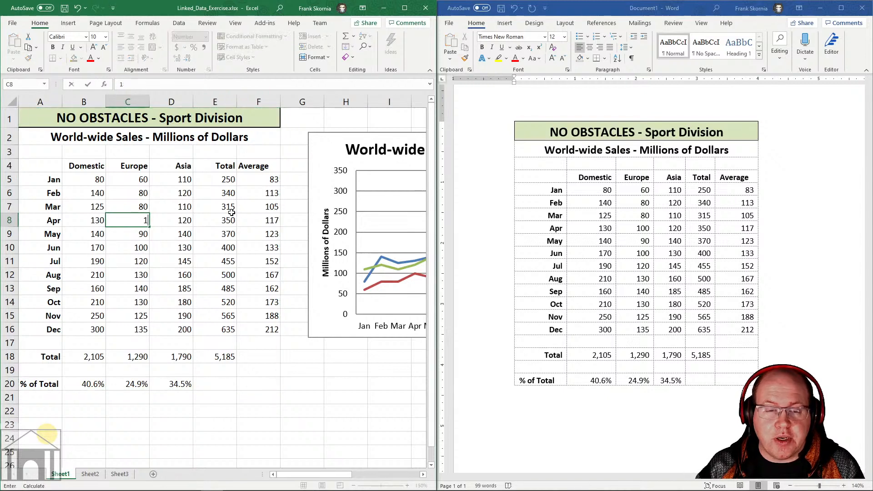
pyautogui.write('000')
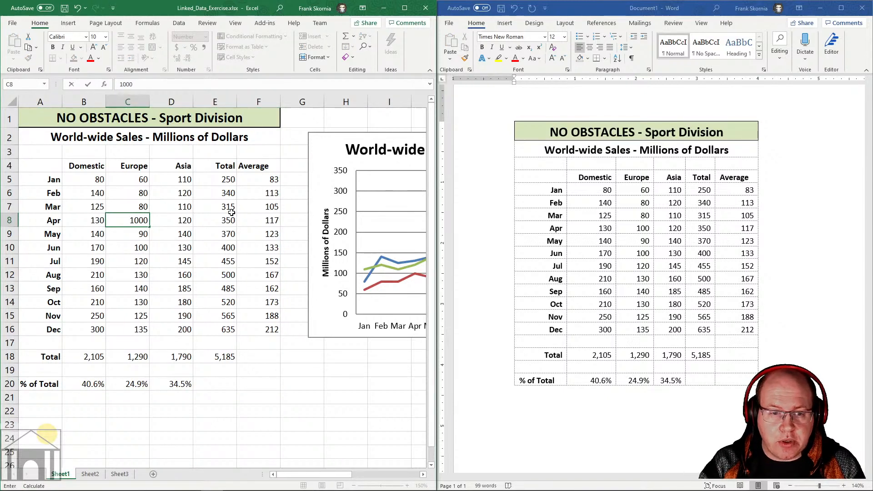
pyautogui.press('BackSpace')
pyautogui.press('BackSpace')
pyautogui.press('BackSpace')
pyautogui.write('500')
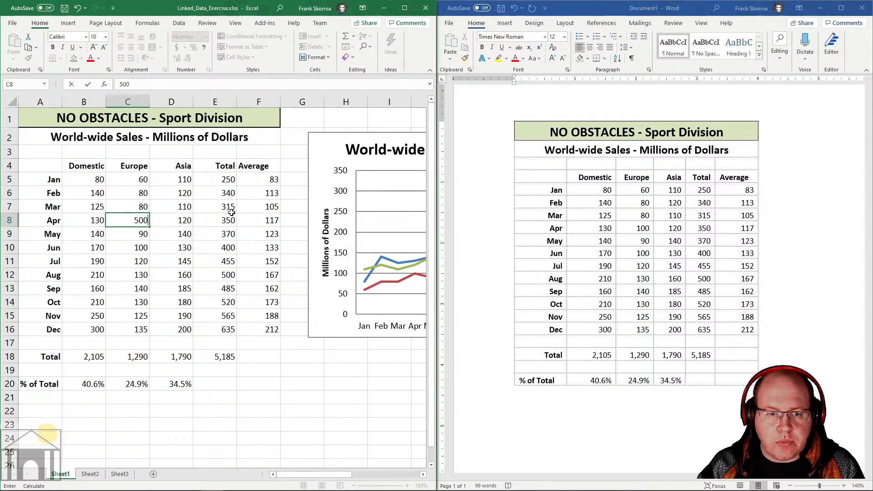
pyautogui.press('Return')
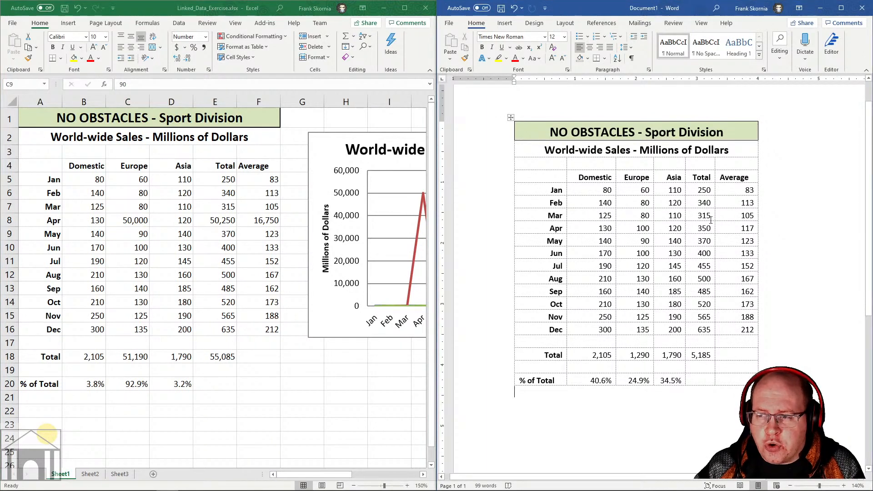
# In the pasted Word table, replace the April value for Europe with 50000.
pyautogui.click(222, 220)
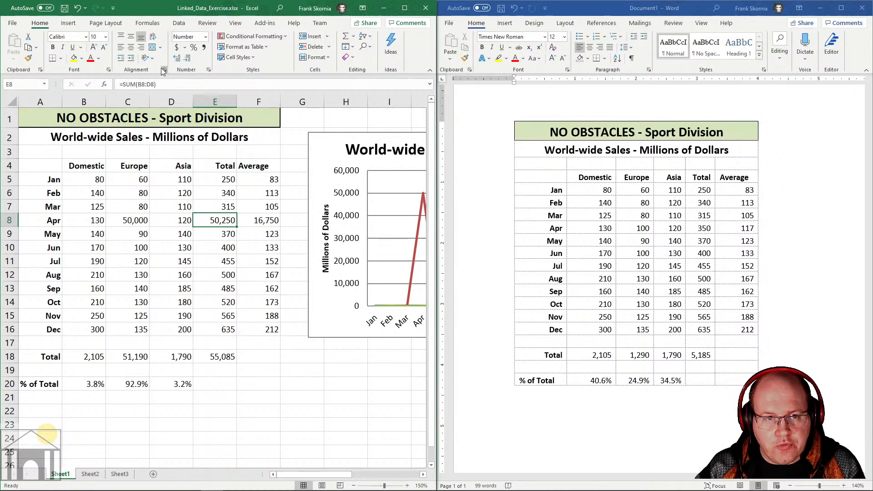
pyautogui.click(706, 229)
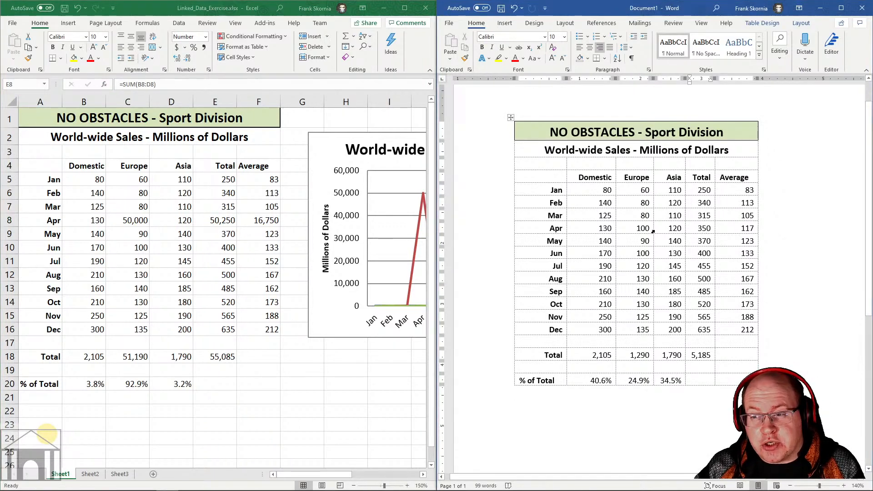
pyautogui.moveTo(654, 228); pyautogui.dragTo(628, 233)
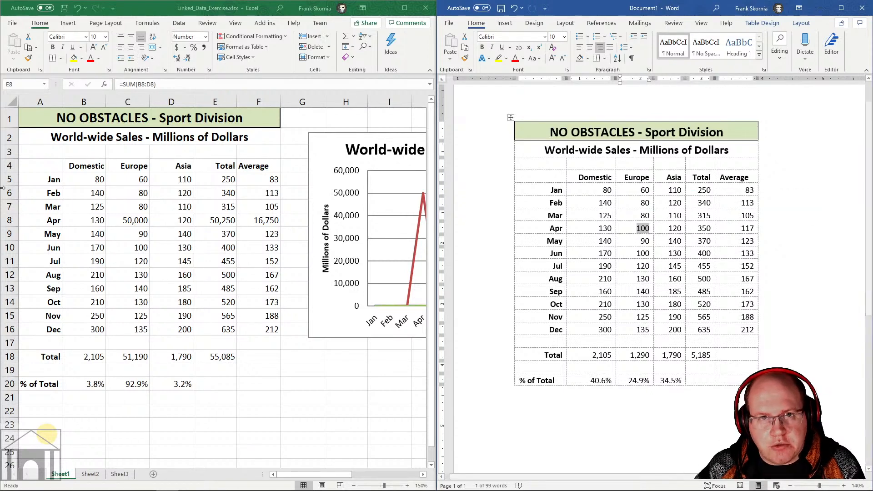
pyautogui.write('5')
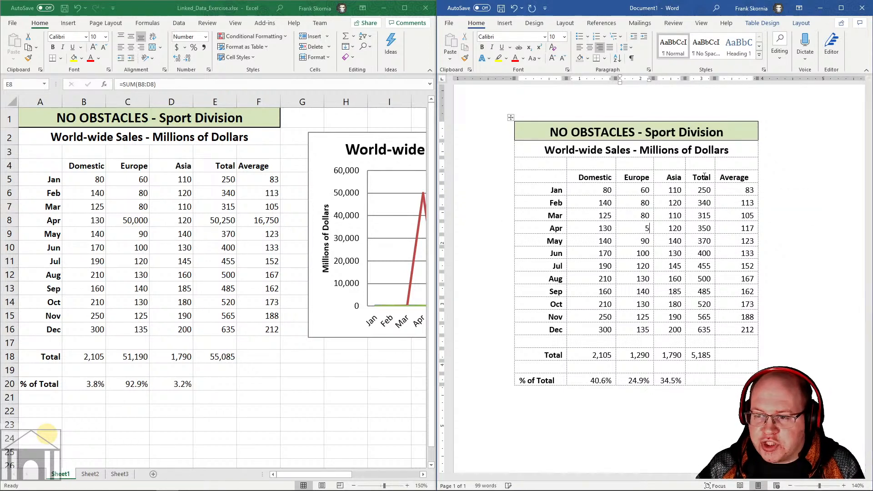
pyautogui.write('0000')
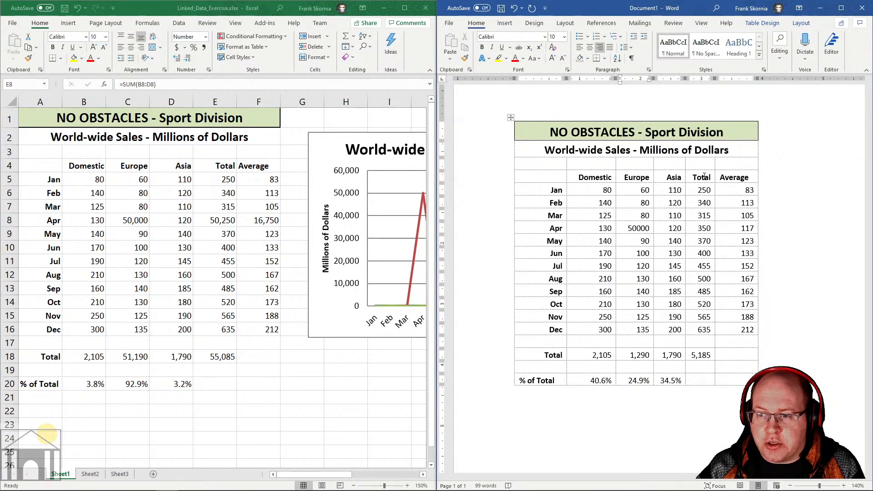
pyautogui.press('Return')
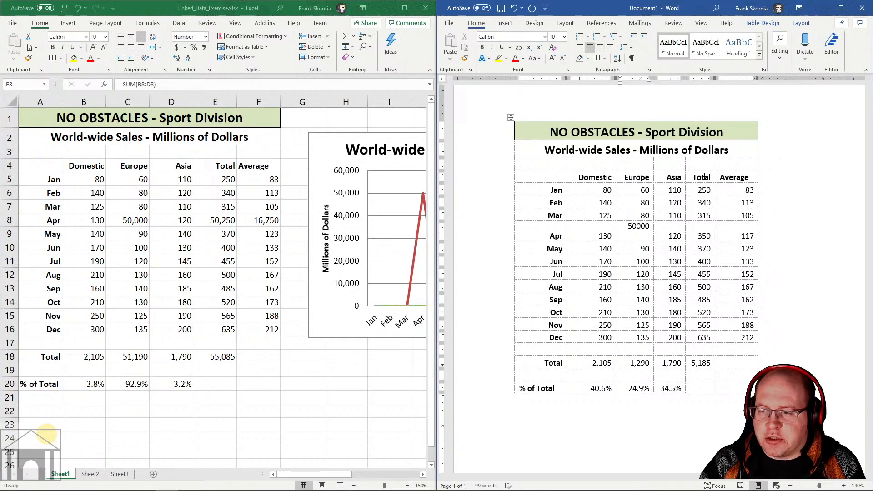
pyautogui.press('BackSpace')
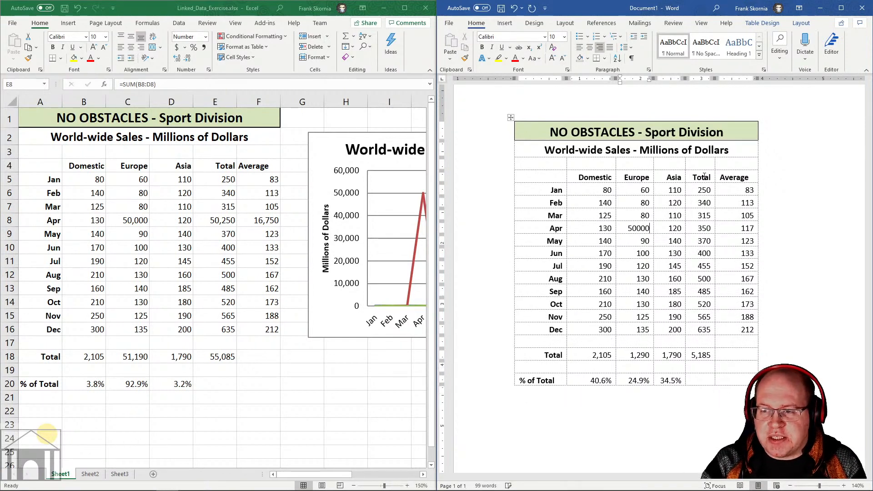
pyautogui.click(700, 227)
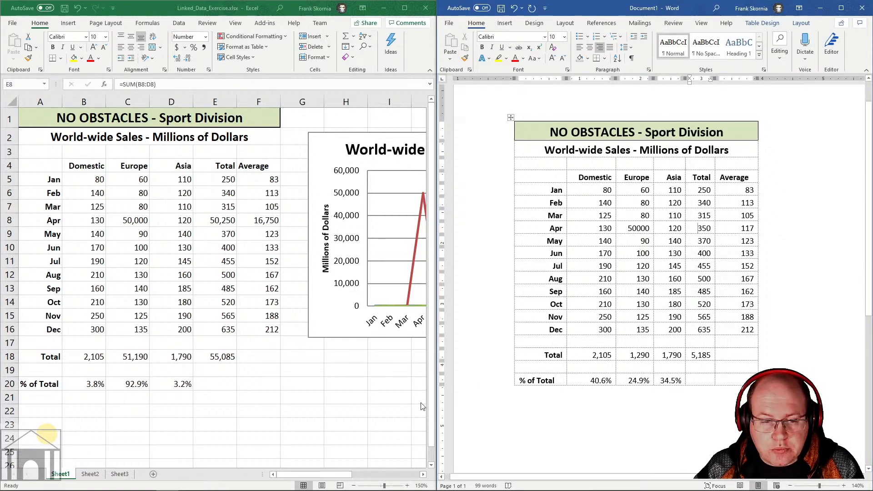
pyautogui.click(135, 360)
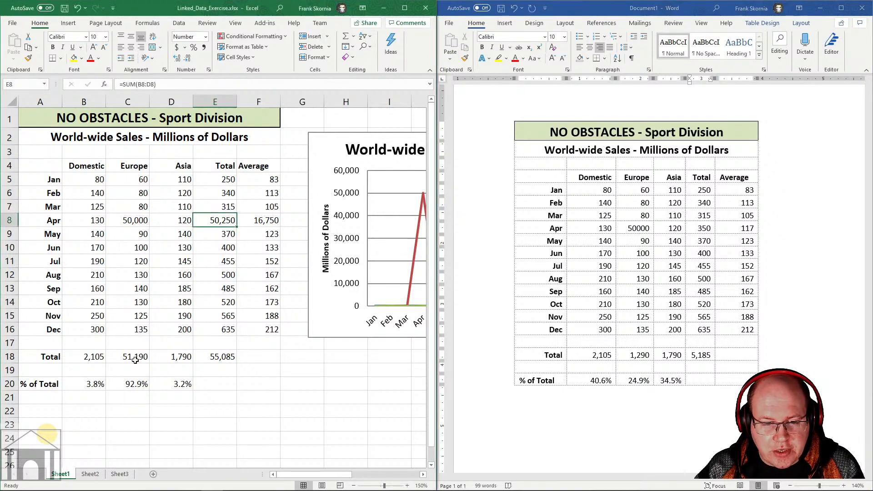
pyautogui.click(646, 361)
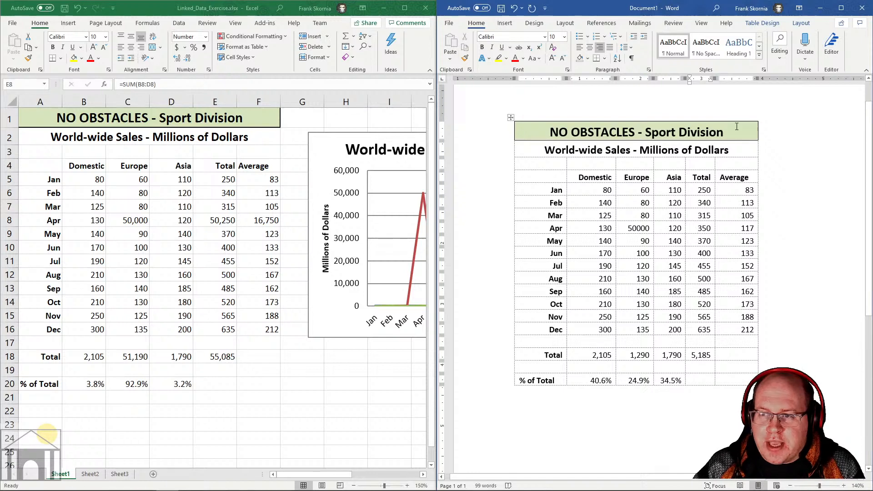
pyautogui.click(764, 106)
pyautogui.click(562, 178)
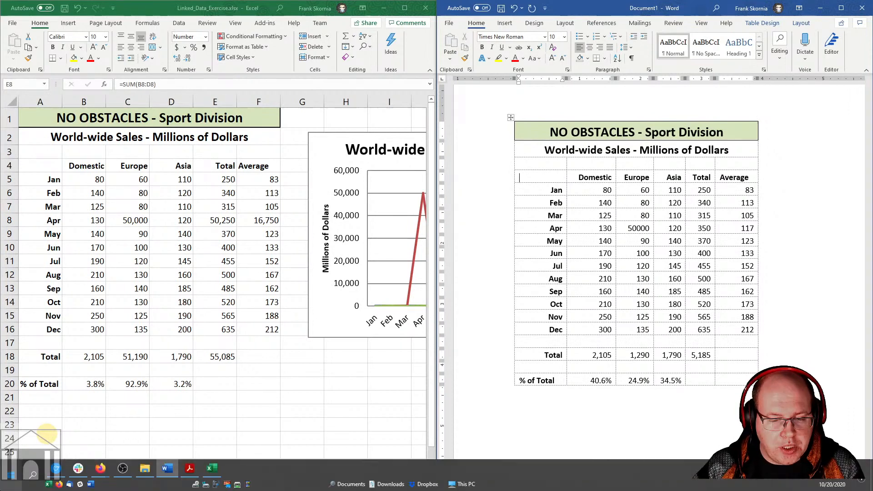
# Launch PowerPoint and create a blank presentation.
pyautogui.click(9, 484)
pyautogui.write('powe')
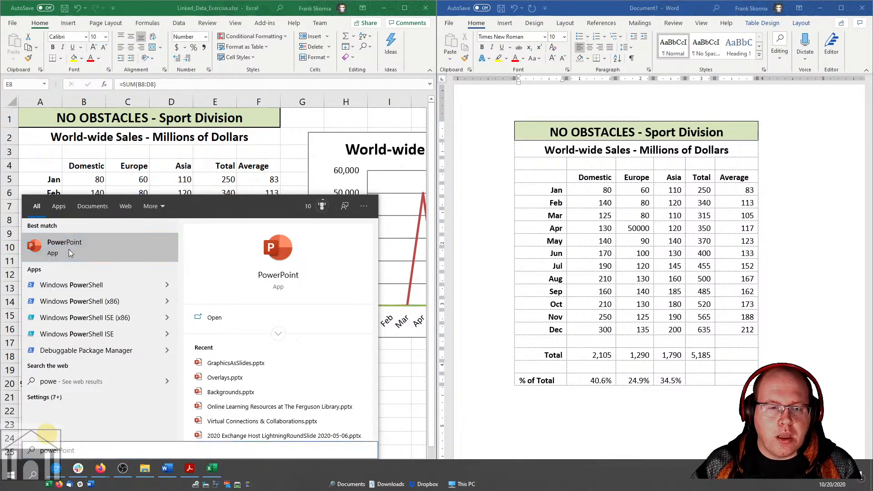
pyautogui.click(69, 249)
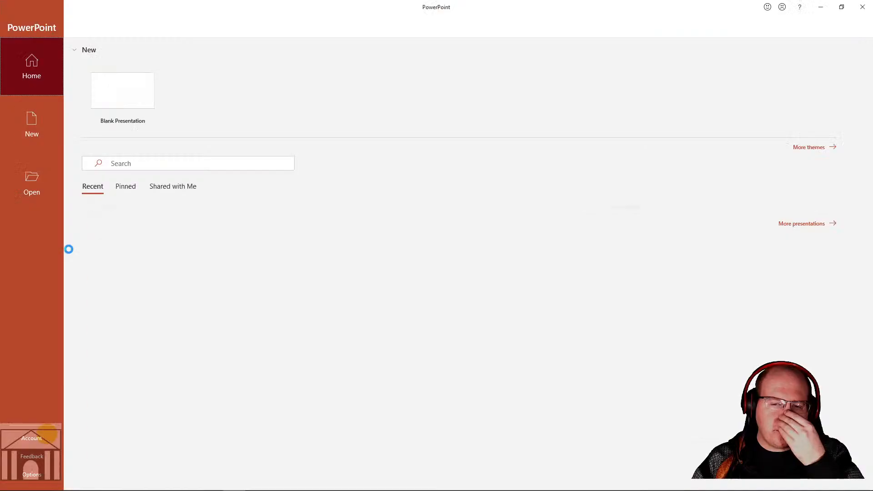
pyautogui.click(133, 92)
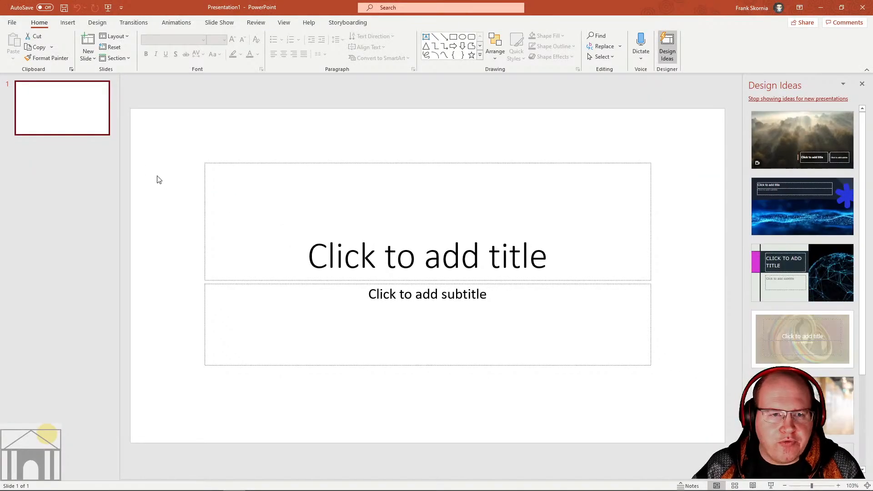
# Dismiss the design suggestions and add a second slide with the Blank layout to the presentation.
pyautogui.click(862, 84)
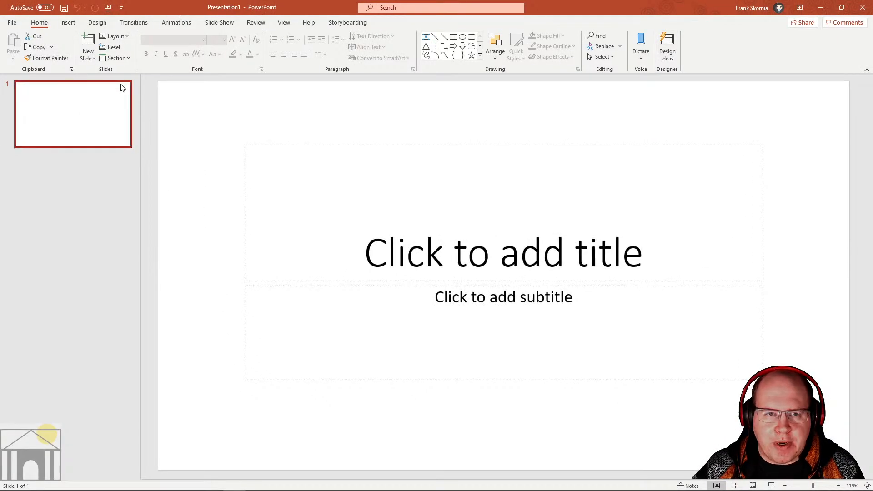
pyautogui.click(88, 57)
pyautogui.click(99, 172)
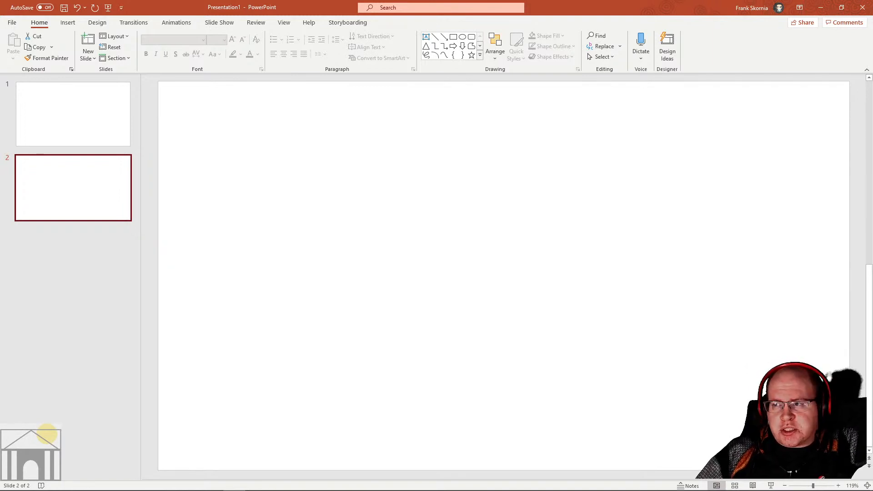
# Return to the Linked_Data_Exercise.xlsx workbook and copy the sales table in cells A1:F20.
pyautogui.click(821, 7)
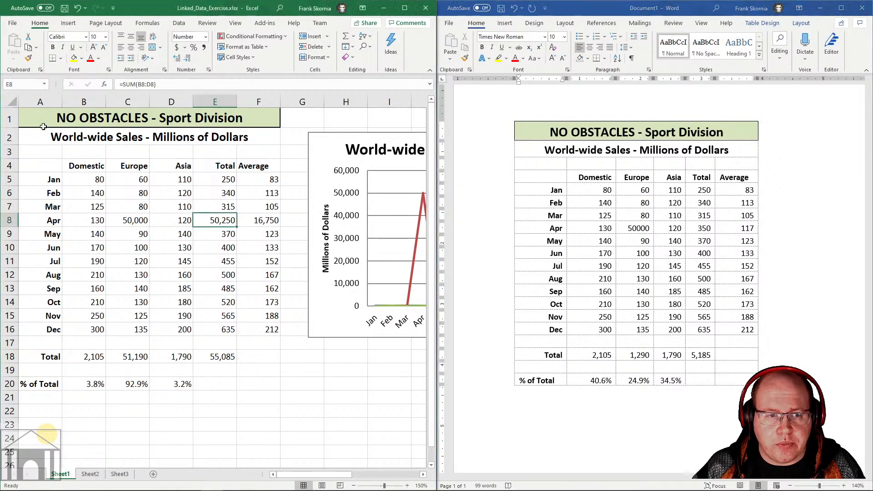
pyautogui.moveTo(40, 117); pyautogui.dragTo(276, 380)
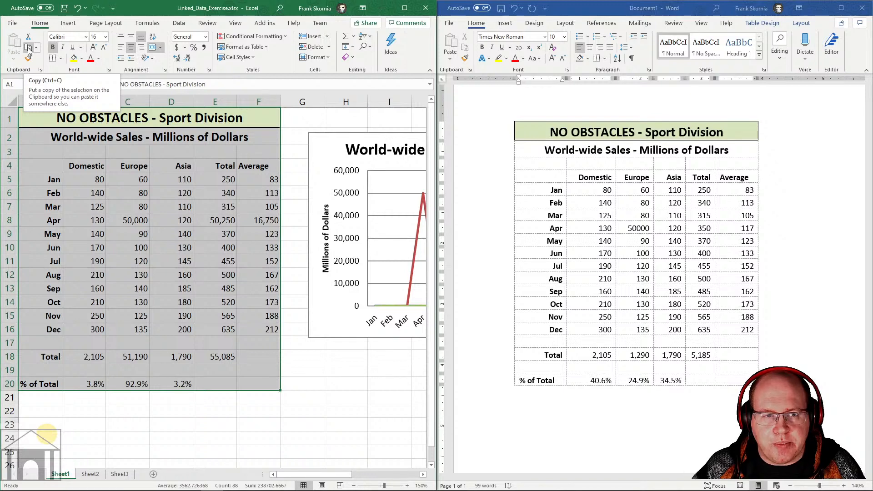
pyautogui.rightClick(118, 217)
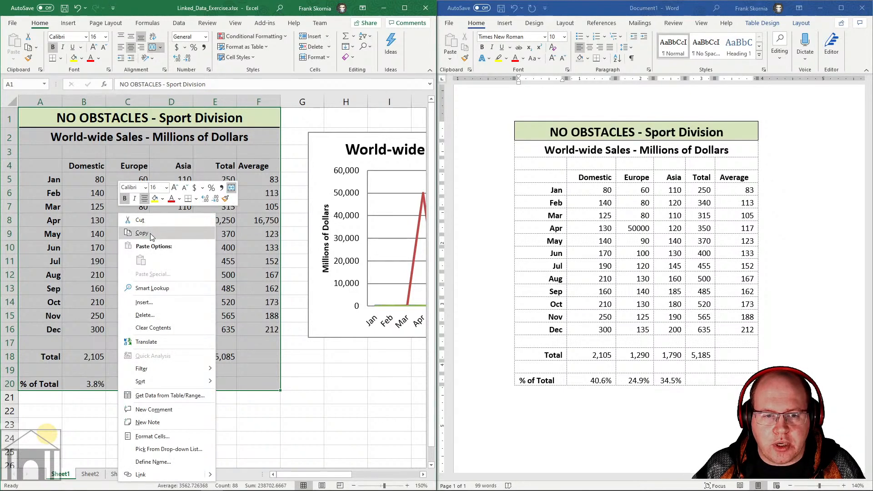
pyautogui.press('Escape')
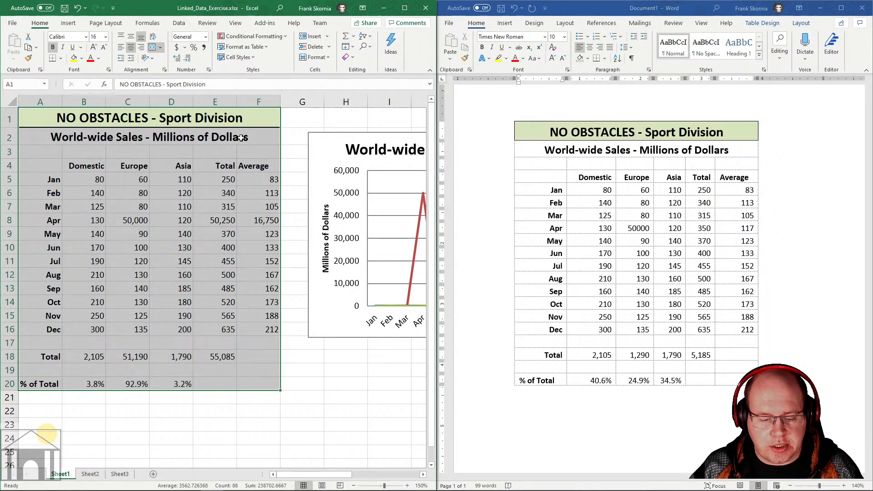
pyautogui.hotkey('ctrl', 'c')
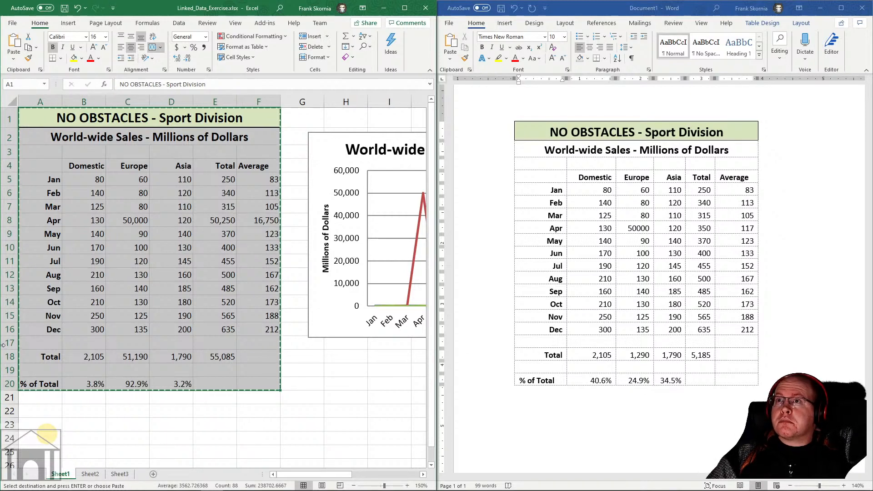
pyautogui.scroll(-1, 2, 421)
pyautogui.scroll(-2, 2, 421)
pyautogui.scroll(2, 3, 421)
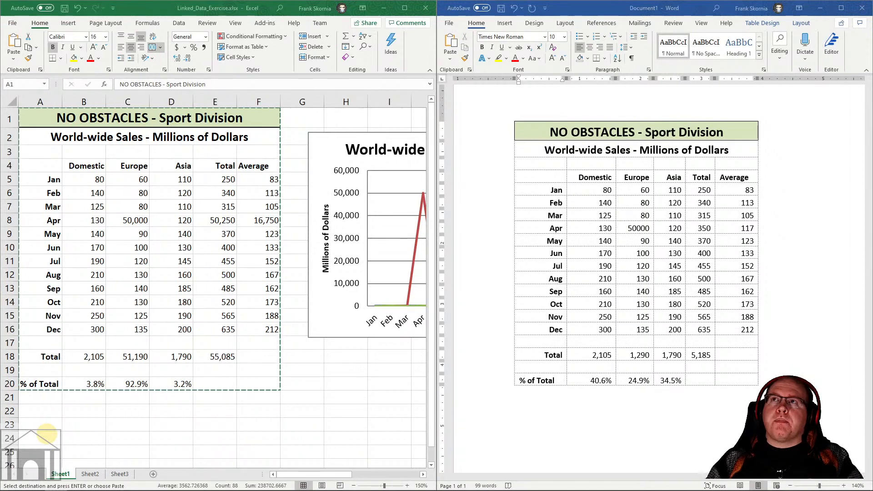
# Minimize the Word document and place the PowerPoint presentation beside the Excel workbook, on the right half of the screen.
pyautogui.click(172, 5)
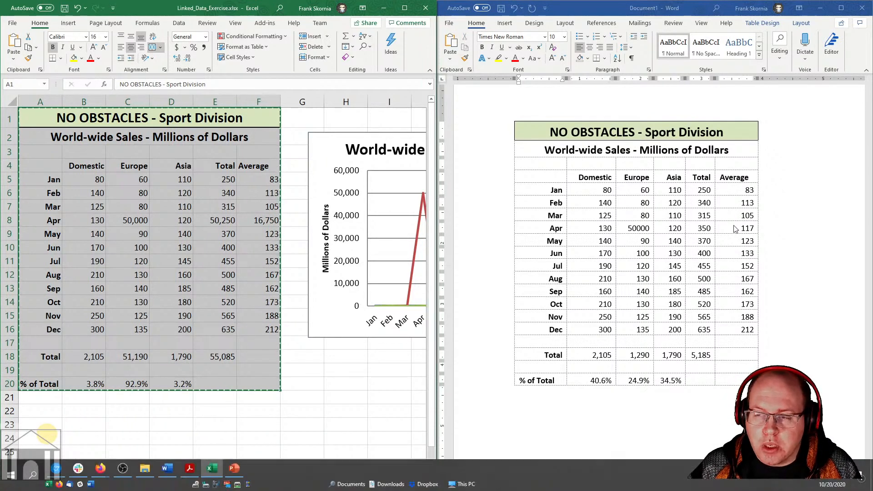
pyautogui.click(820, 8)
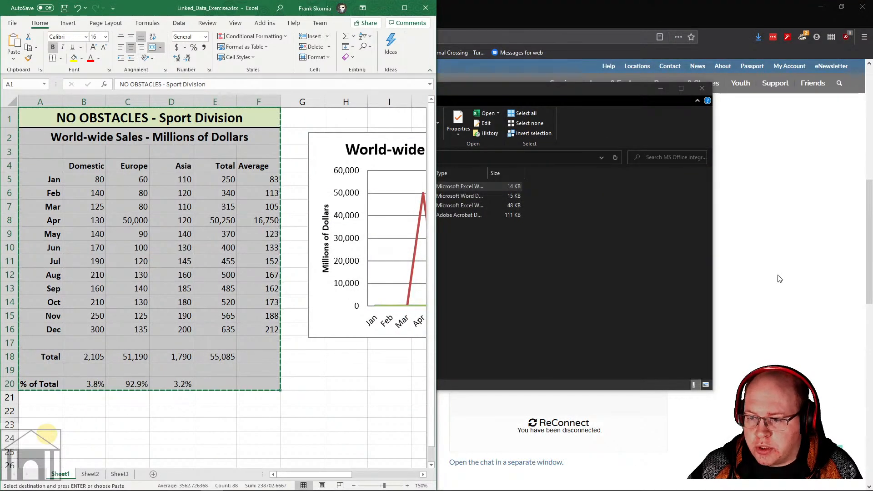
pyautogui.click(238, 466)
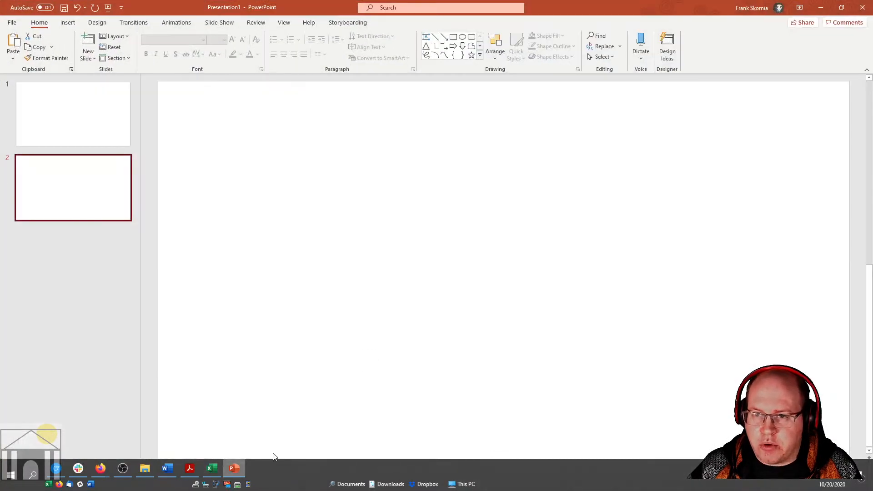
pyautogui.moveTo(572, 7); pyautogui.dragTo(872, 109)
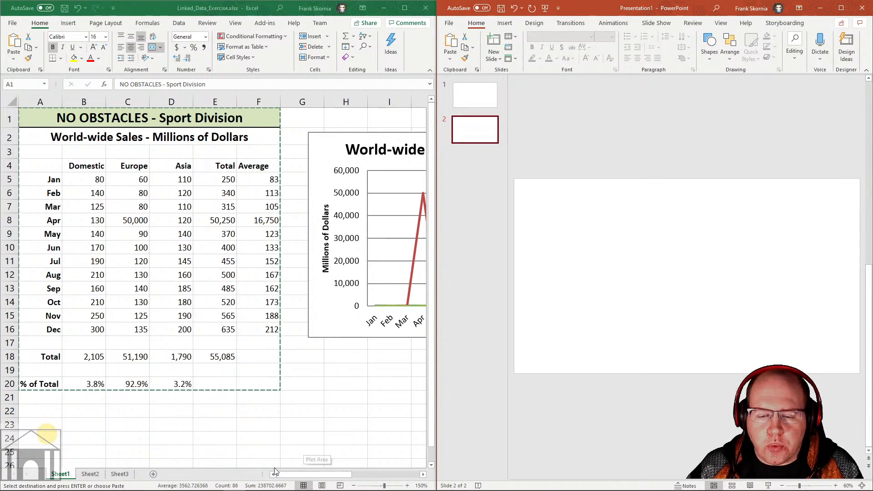
# In the Excel workbook, set the April value for Europe in cell C8 to 100 and bring the line chart into view.
pyautogui.click(286, 476)
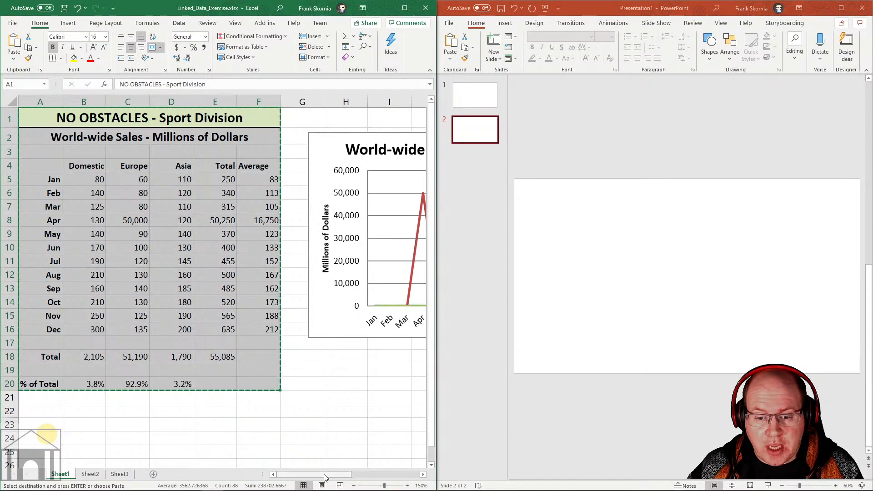
pyautogui.moveTo(324, 475); pyautogui.dragTo(278, 474)
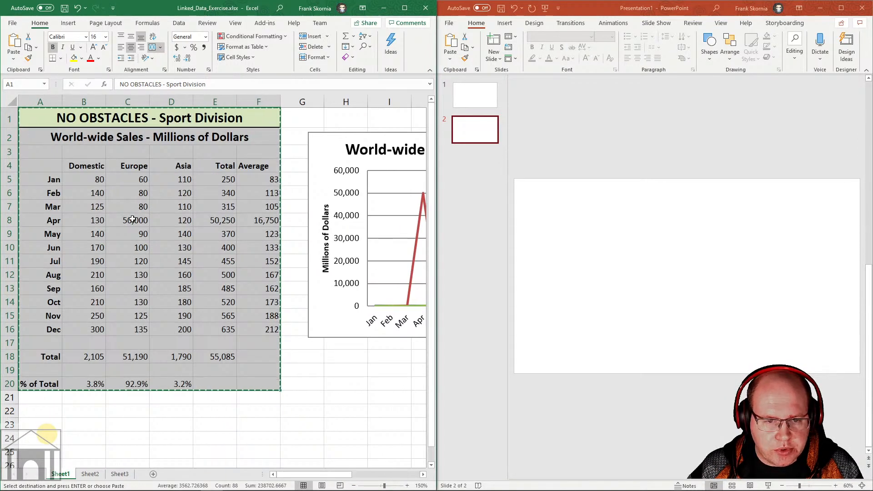
pyautogui.click(135, 226)
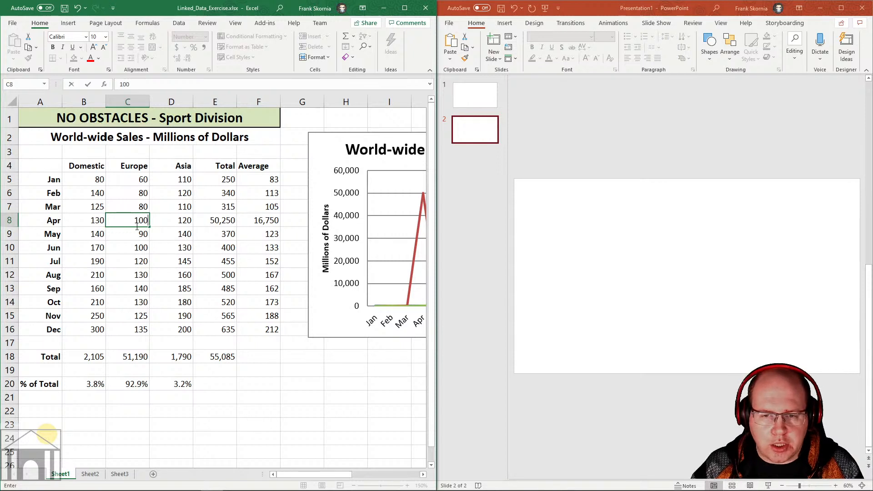
pyautogui.press('Return')
pyautogui.moveTo(305, 473); pyautogui.dragTo(346, 484)
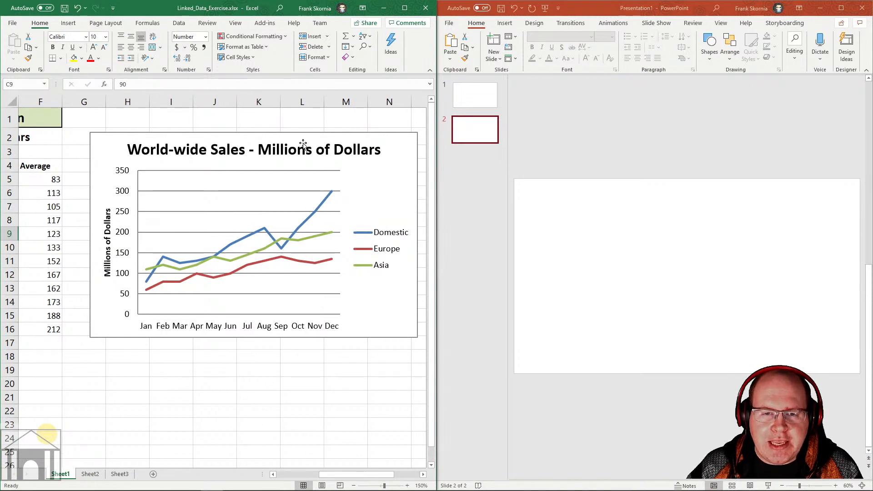
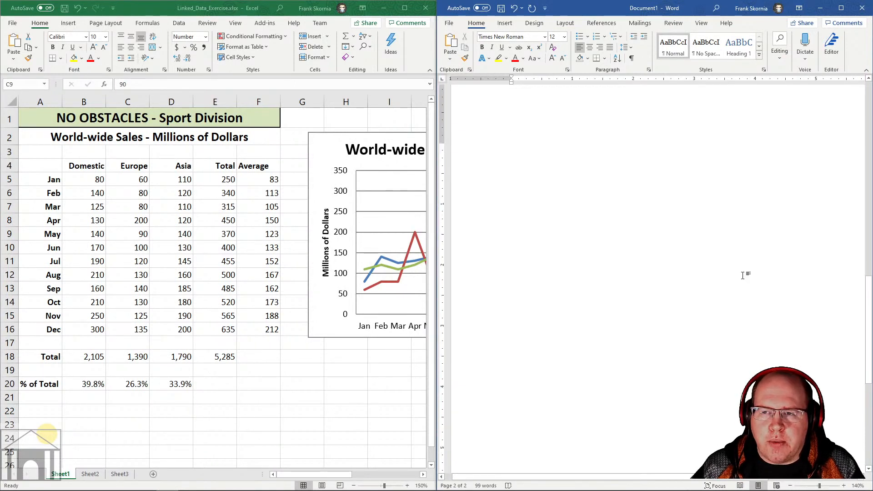
# Copy the full sales table in cells A1:F20 of the Excel workbook.
pyautogui.click(62, 280)
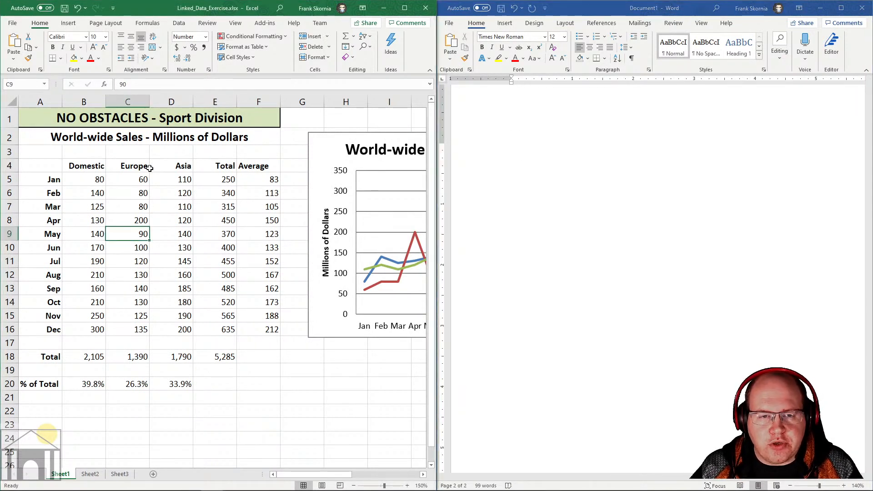
pyautogui.click(31, 118)
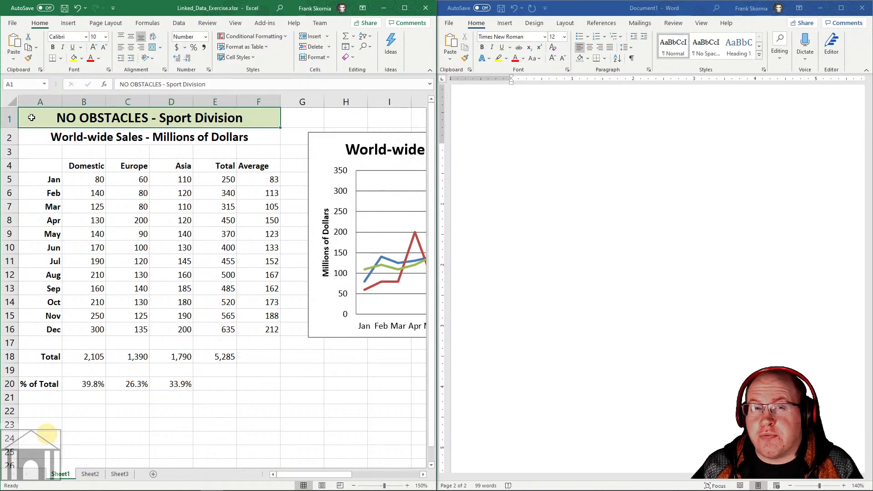
pyautogui.moveTo(31, 117); pyautogui.dragTo(253, 382)
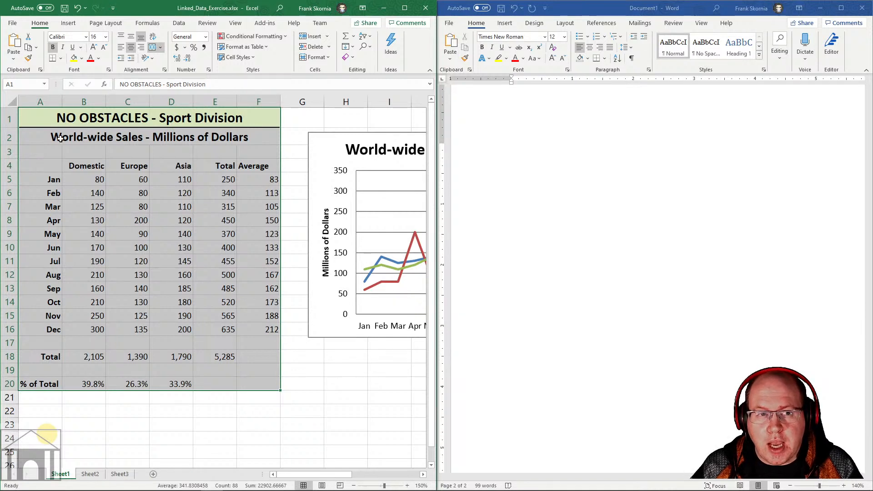
pyautogui.click(28, 47)
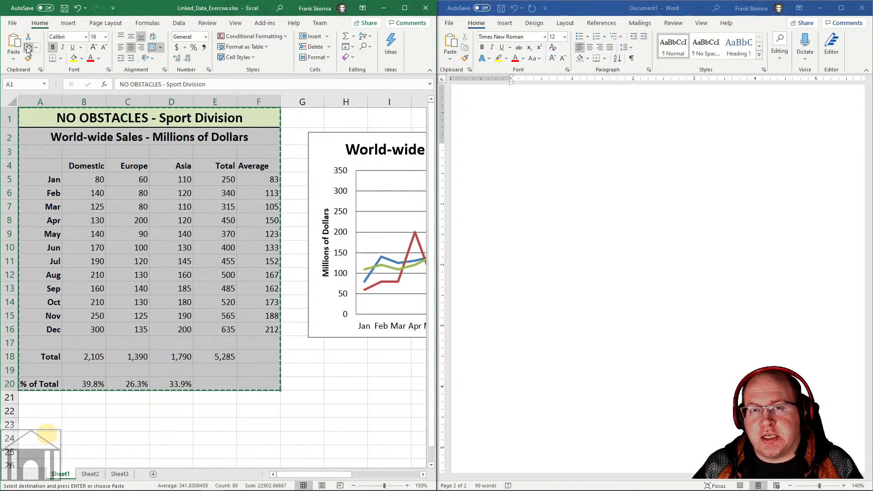
# On page 2 of the Word document, paste the copied table with Paste Special as a linked Microsoft Excel Worksheet Object.
pyautogui.click(566, 148)
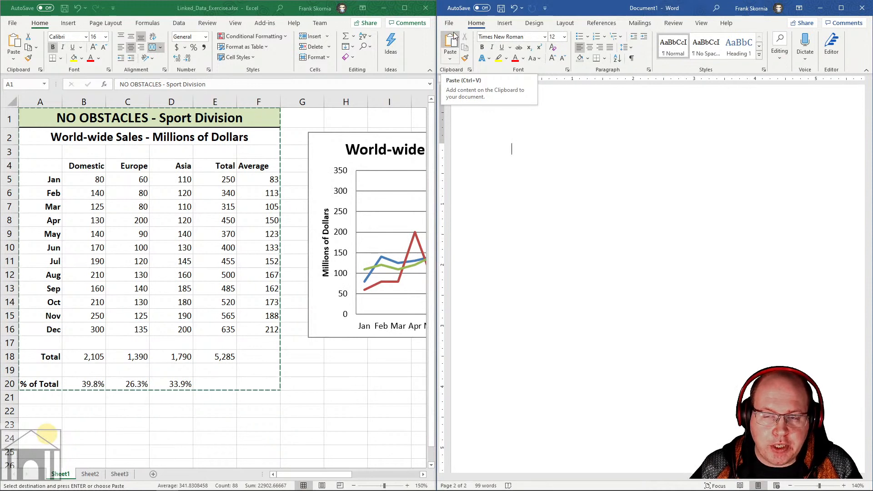
pyautogui.click(449, 61)
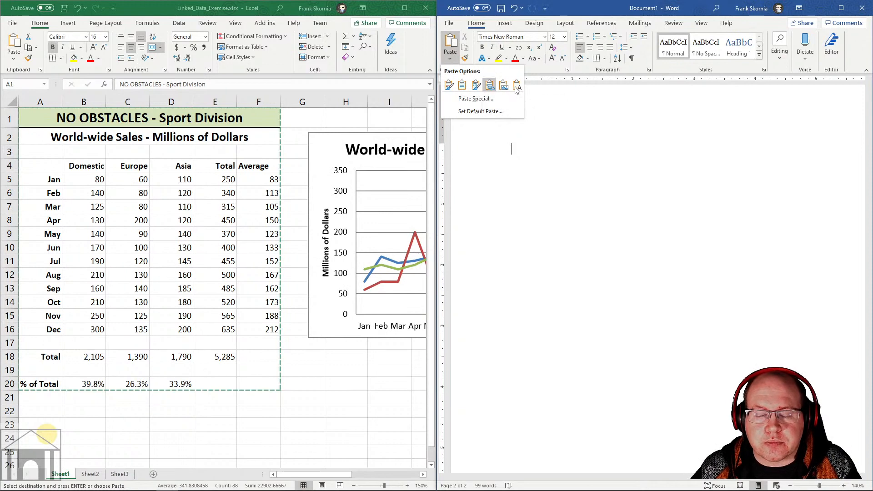
pyautogui.click(444, 99)
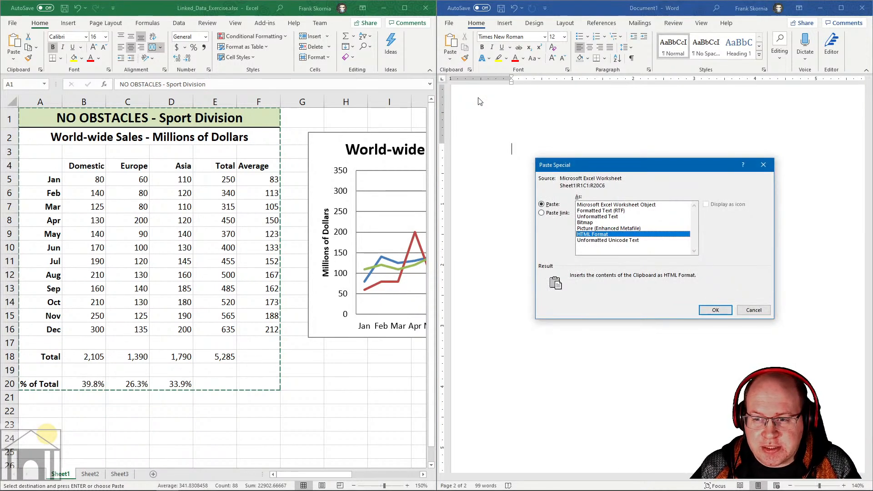
pyautogui.click(553, 218)
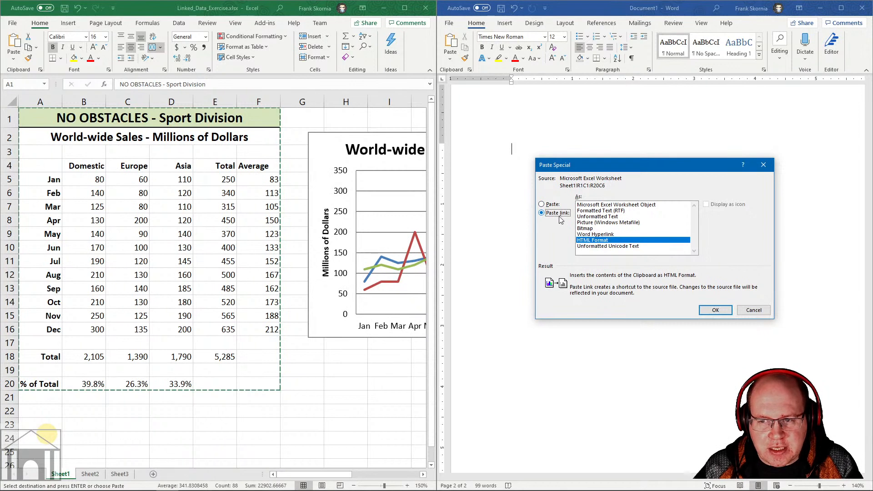
pyautogui.click(609, 205)
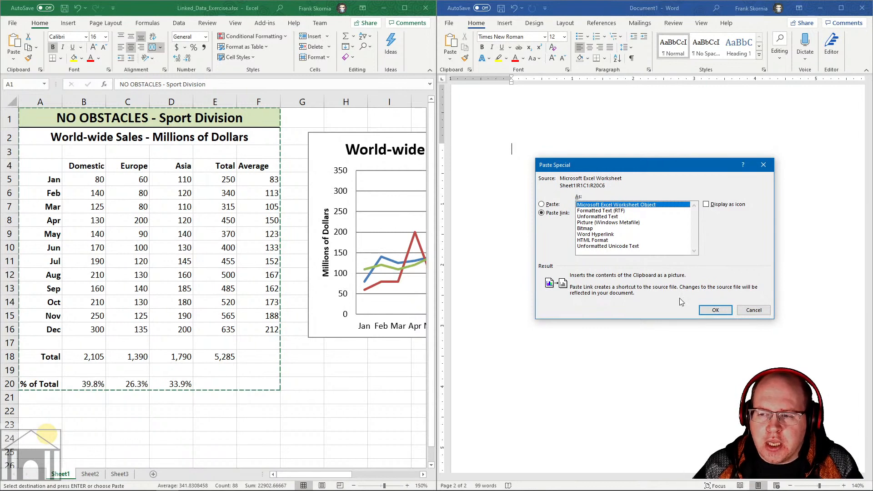
pyautogui.click(715, 311)
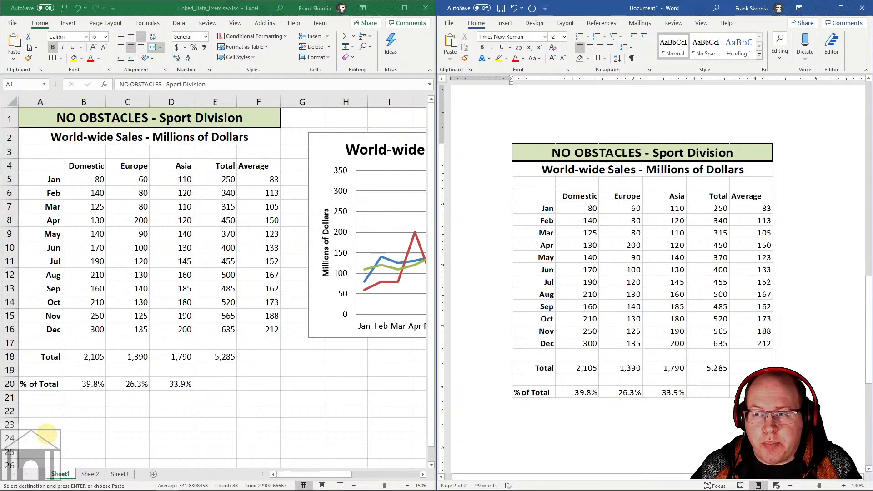
# Compare the unlinked table on page 1 of the Word document with the linked worksheet object on page 2.
pyautogui.scroll(5, 836, 275)
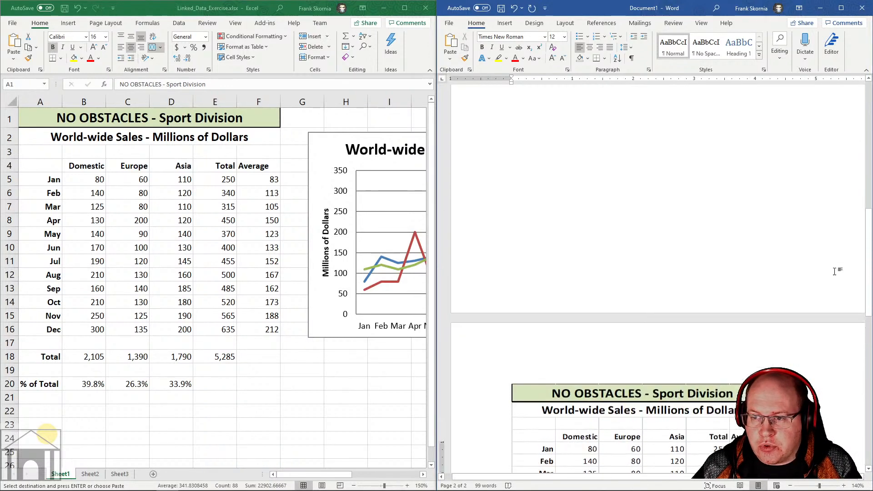
pyautogui.scroll(-7, 835, 271)
pyautogui.scroll(10, 830, 273)
pyautogui.scroll(-8, 832, 268)
pyautogui.scroll(-1, 833, 265)
pyautogui.scroll(12, 827, 263)
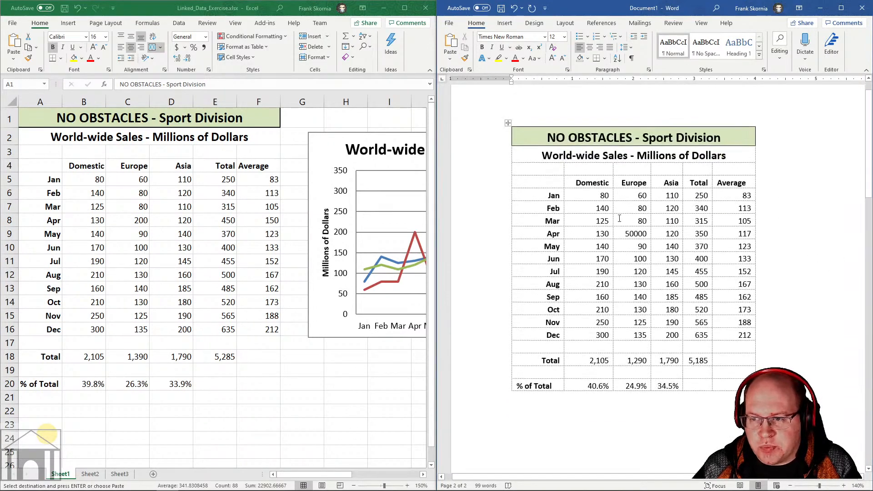
pyautogui.scroll(-12, 673, 242)
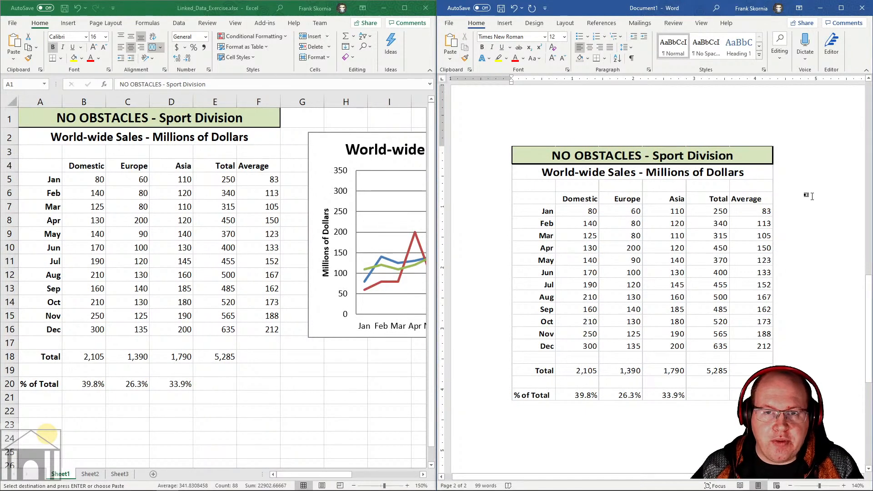
pyautogui.scroll(12, 801, 228)
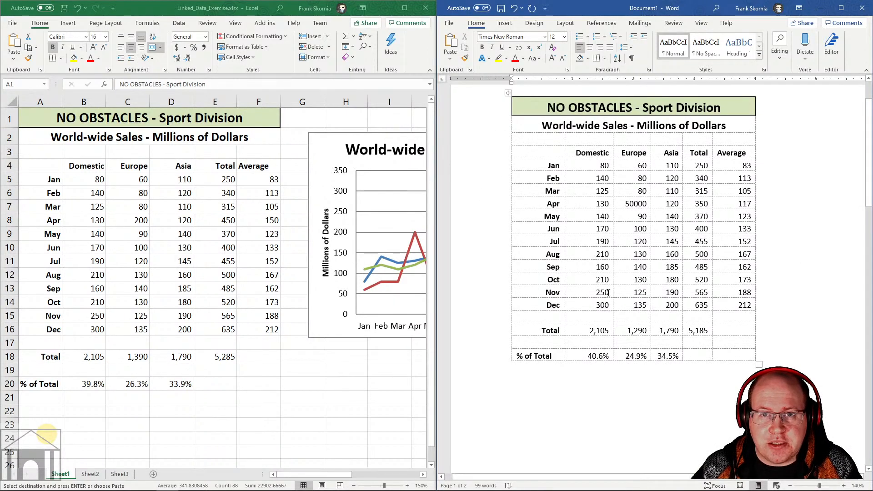
# In the unlinked Word table on page 1, replace the June value for Europe with 900.
pyautogui.click(670, 206)
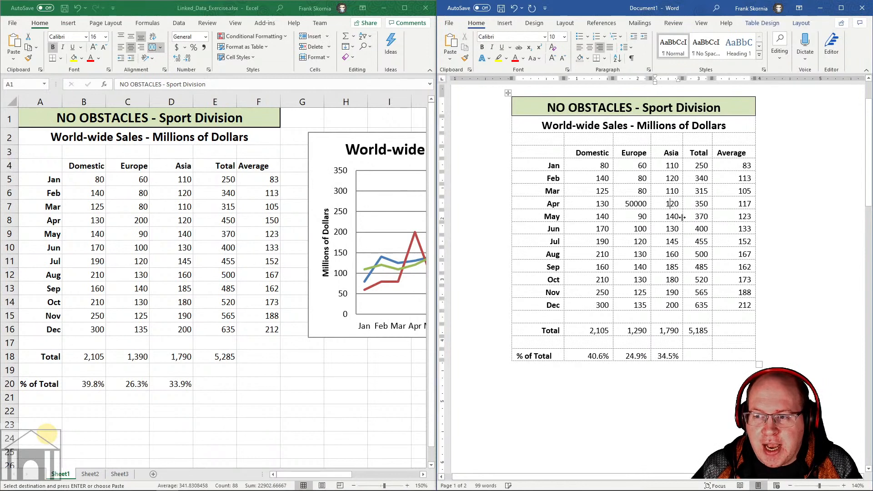
pyautogui.click(639, 229)
pyautogui.doubleClick(639, 229)
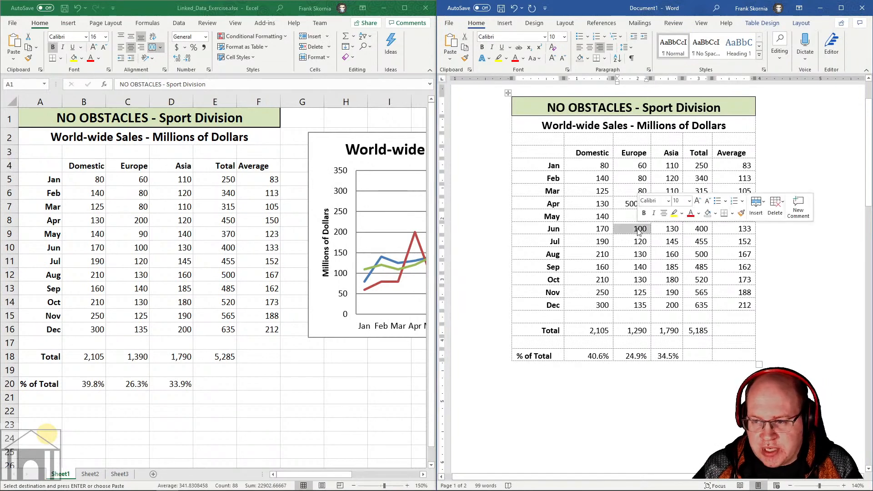
pyautogui.write('900')
pyautogui.press('Return')
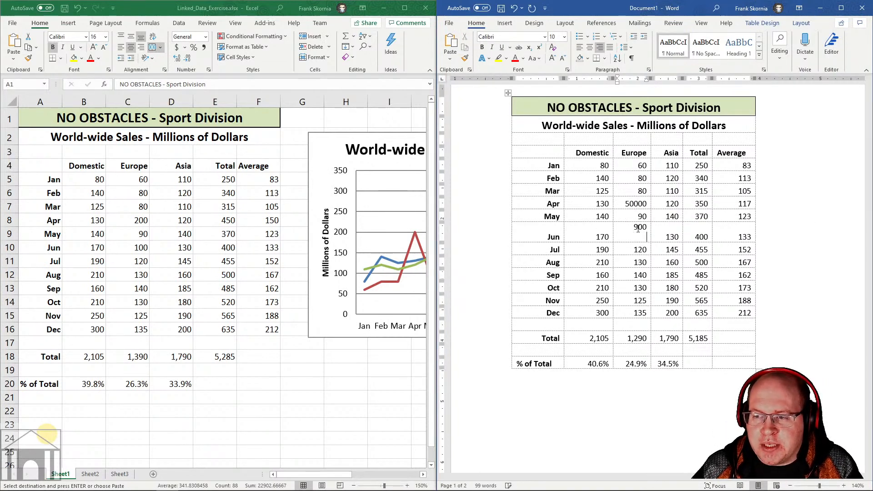
pyautogui.press('BackSpace')
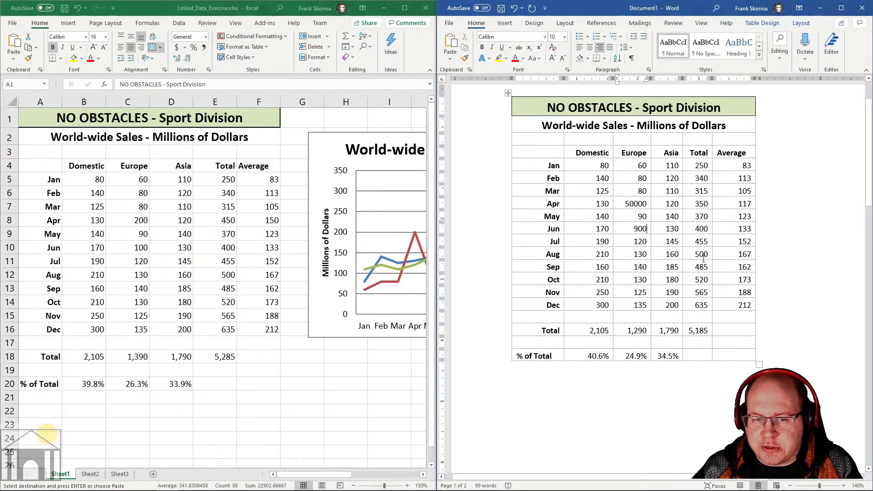
# Shrink the linked worksheet object on page 2 of the Word document proportionally to about 3.5 inches wide.
pyautogui.scroll(-10, 733, 184)
pyautogui.scroll(-4, 732, 184)
pyautogui.scroll(2, 630, 247)
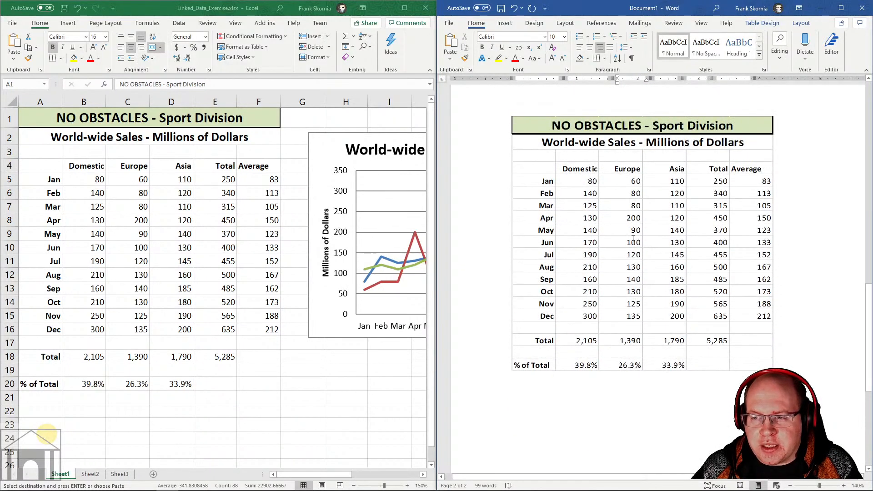
pyautogui.click(634, 241)
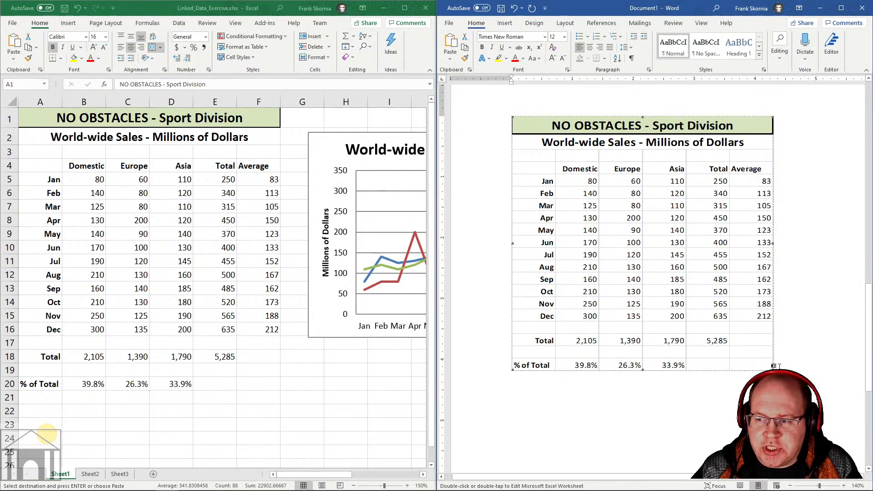
pyautogui.moveTo(769, 367); pyautogui.dragTo(727, 326)
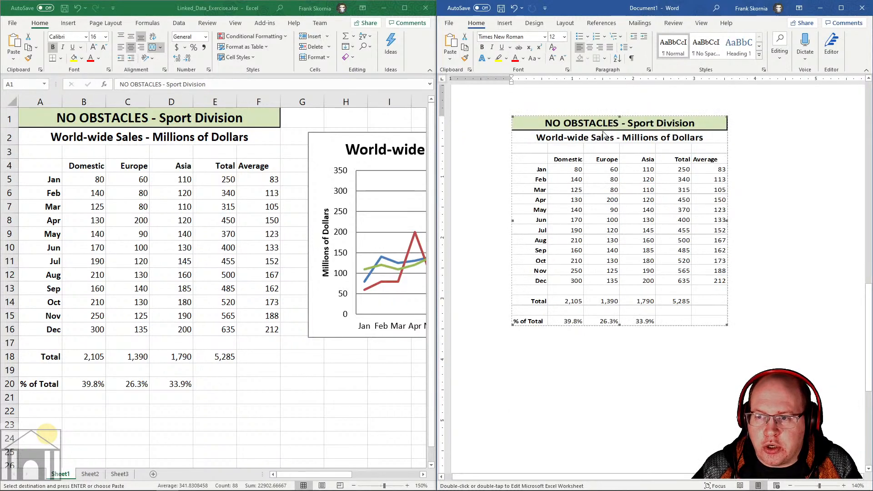
pyautogui.click(671, 117)
pyautogui.click(675, 130)
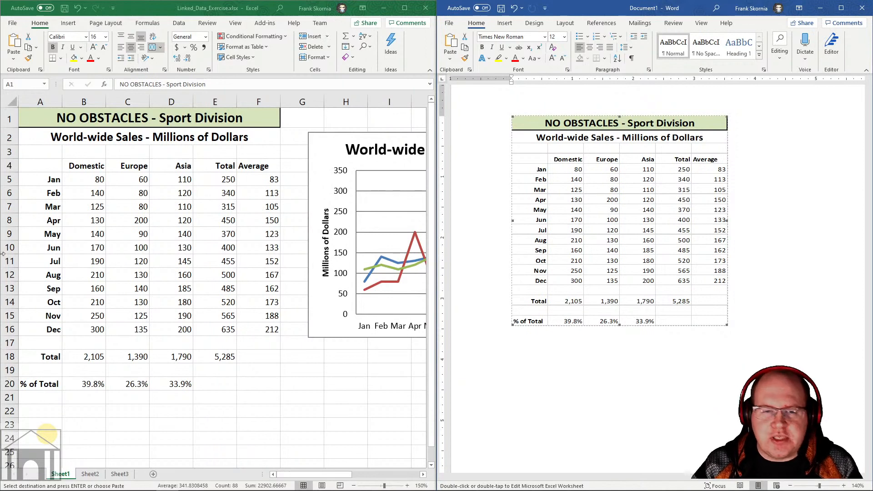
# Set Europe's April value in cell C8 of the Excel sheet to 5000 and update the linked worksheet object in Word.
pyautogui.click(137, 222)
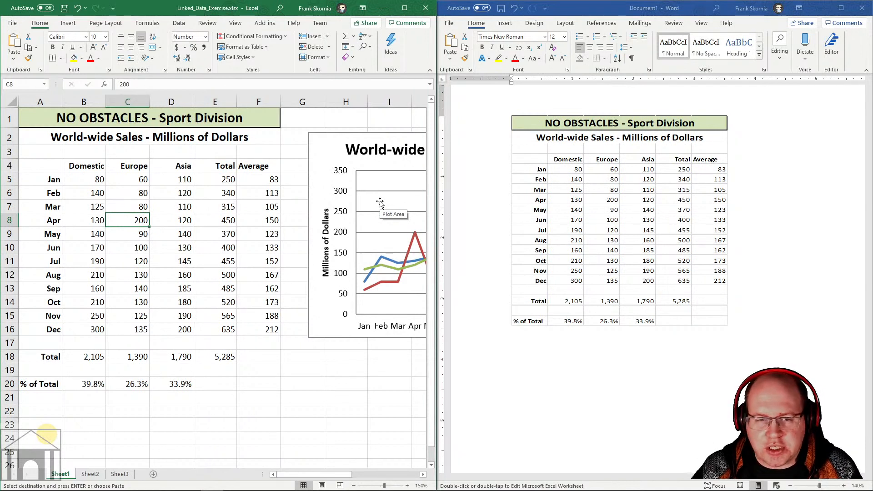
pyautogui.write('5000')
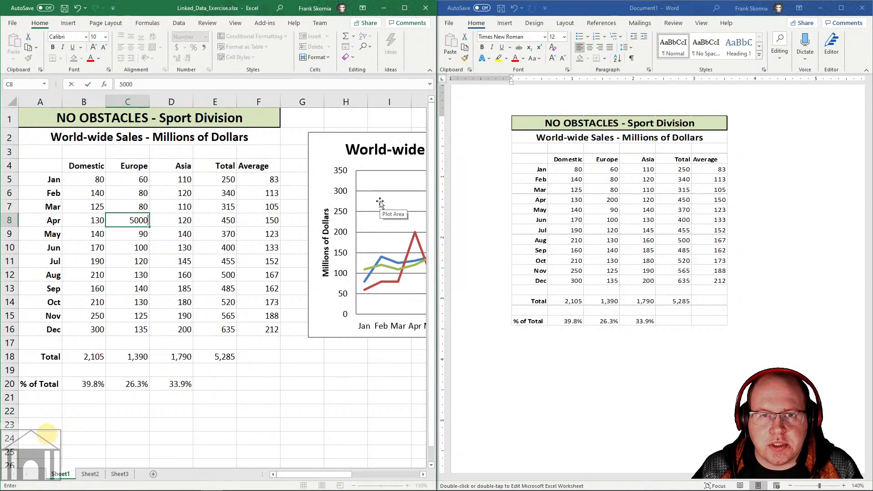
pyautogui.press('Return')
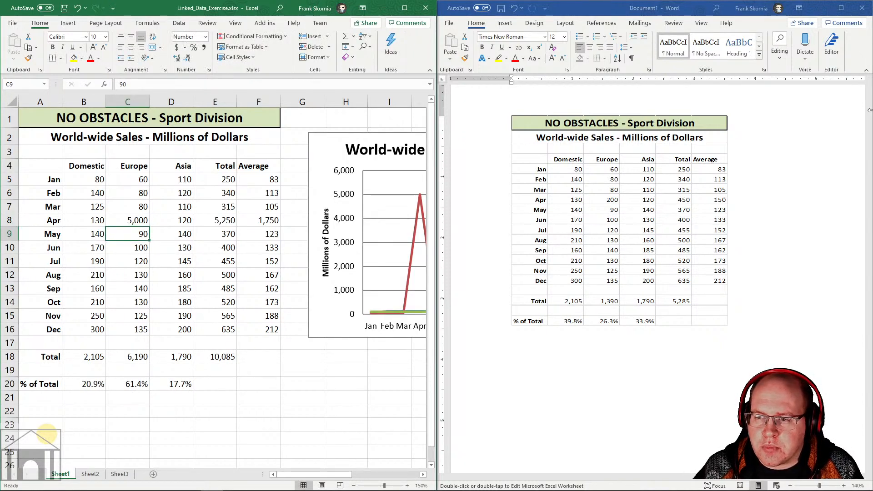
pyautogui.click(633, 170)
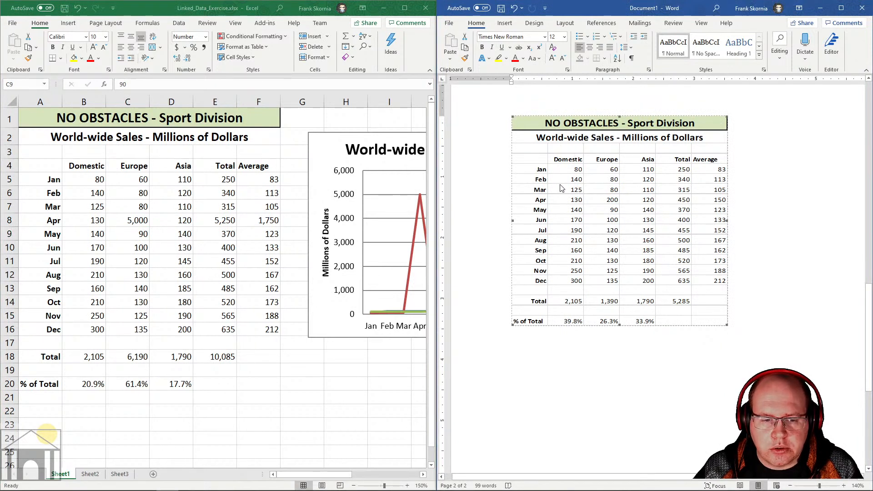
pyautogui.rightClick(568, 203)
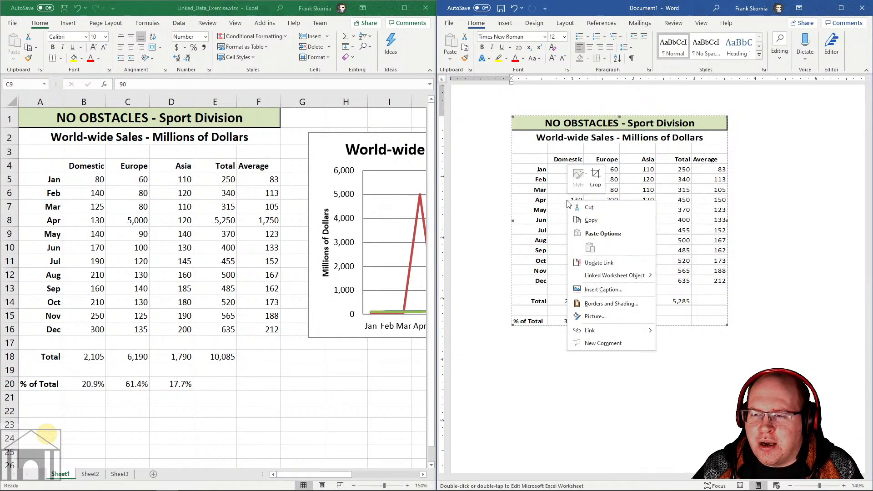
pyautogui.click(609, 264)
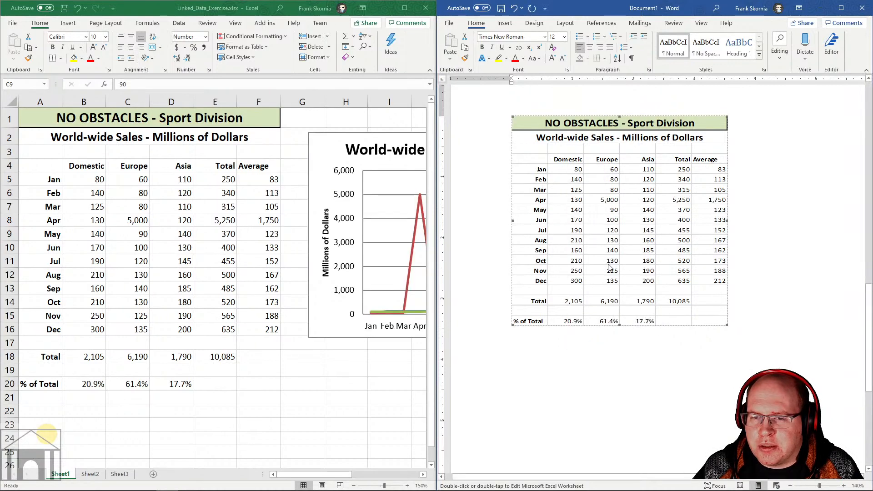
# Set cell C8 in the Excel sheet to 200 and update the link of the worksheet object on Word page 2.
pyautogui.doubleClick(137, 221)
pyautogui.write('200')
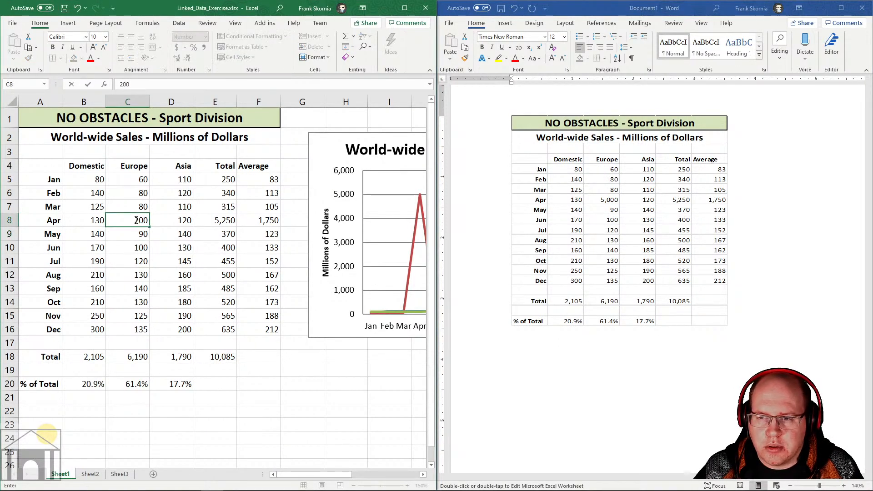
pyautogui.press('Return')
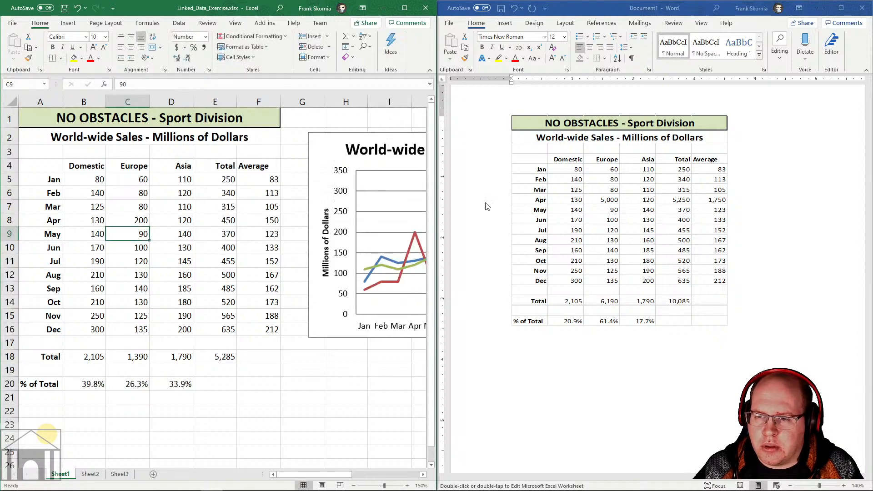
pyautogui.click(585, 199)
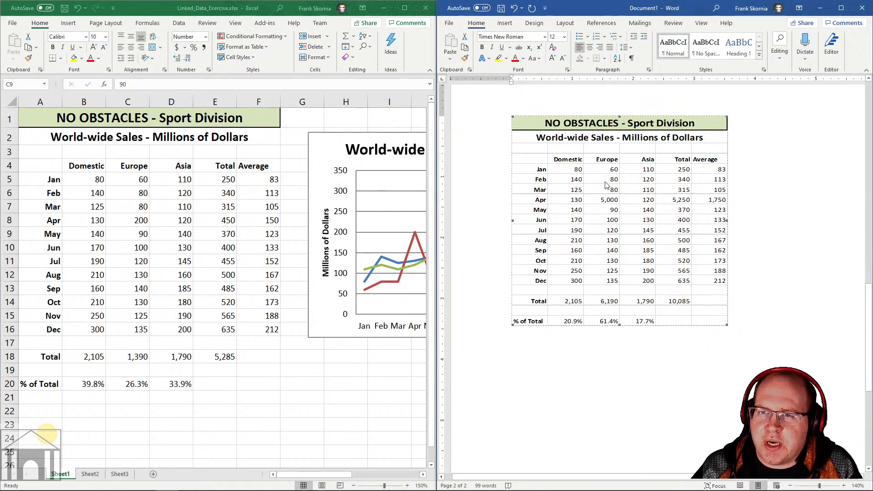
pyautogui.rightClick(603, 204)
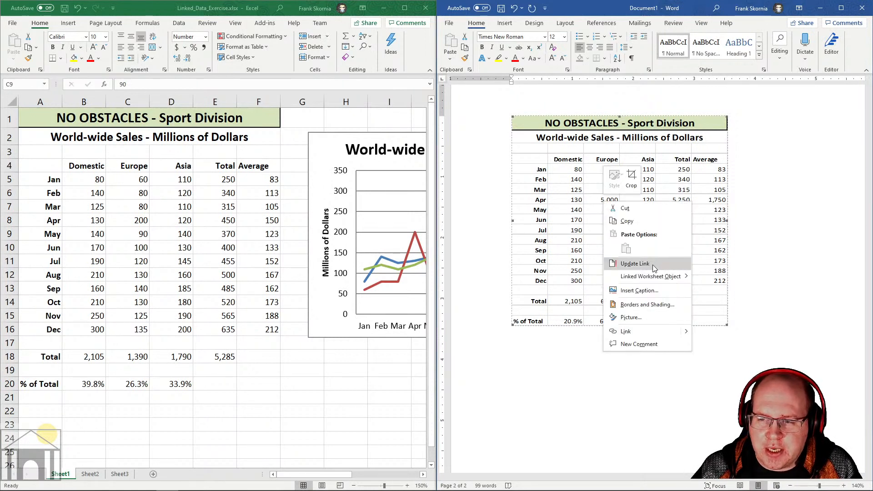
pyautogui.moveTo(654, 277)
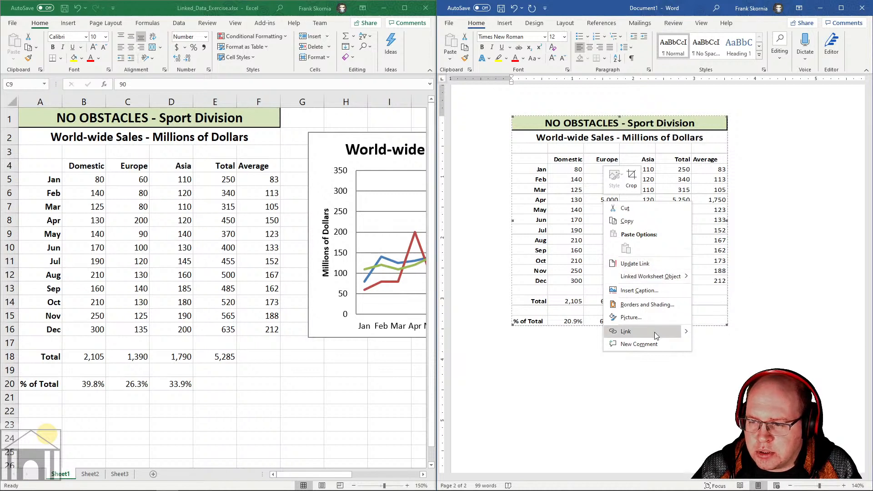
pyautogui.moveTo(690, 332)
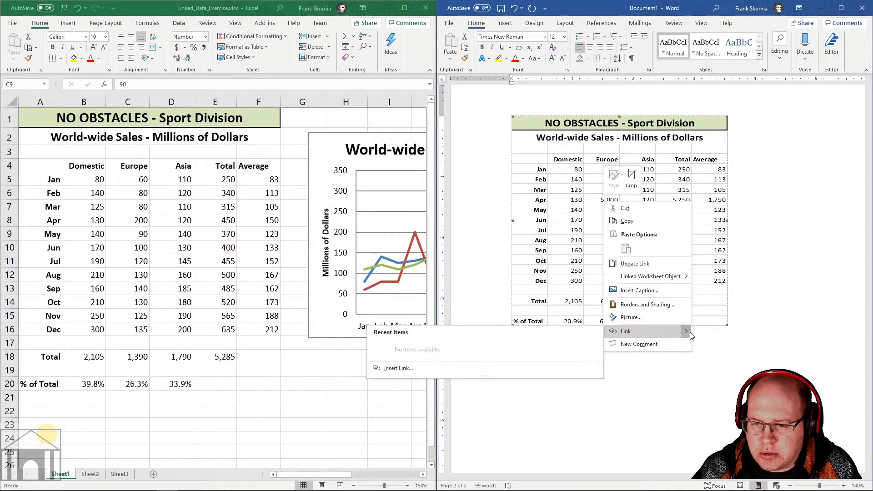
pyautogui.click(635, 264)
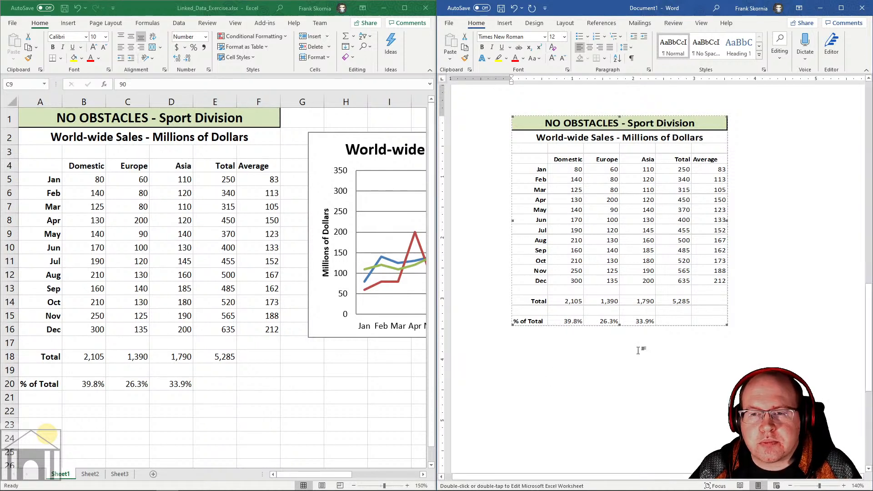
pyautogui.rightClick(605, 211)
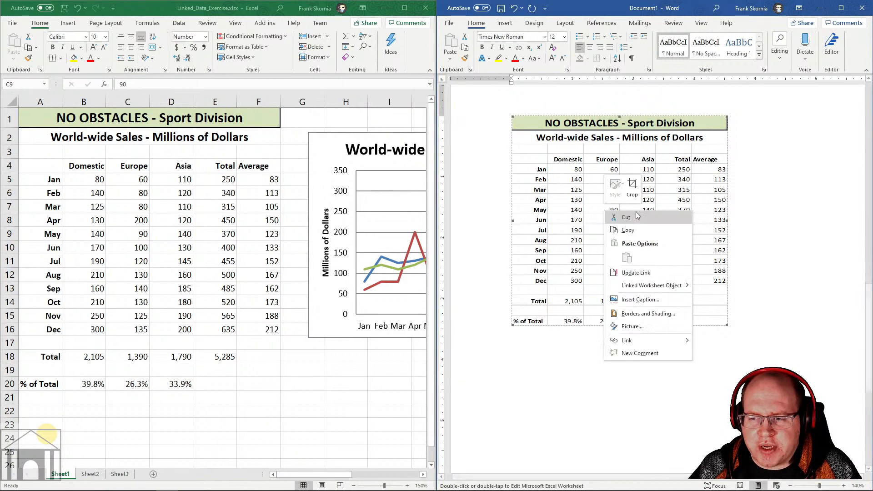
pyautogui.click(805, 224)
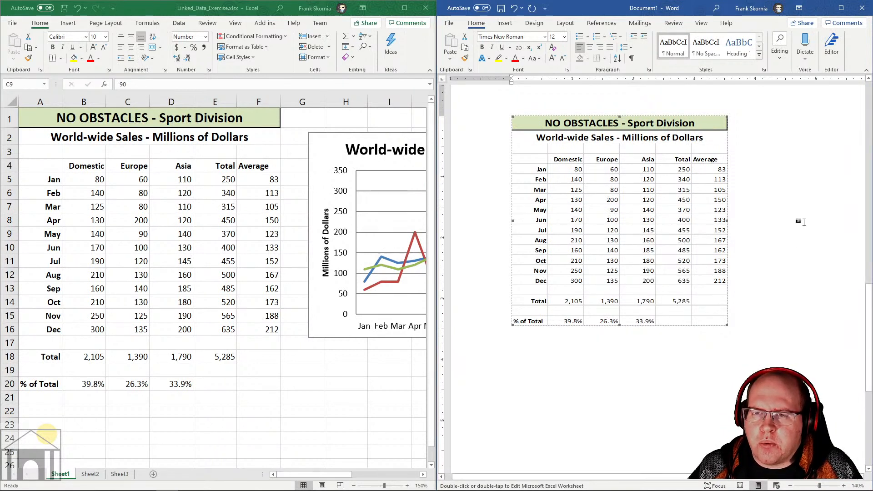
# Copy Excel cells A1:F20 and paste them below the linked object in Word with Link & Keep Source Formatting.
pyautogui.moveTo(45, 116); pyautogui.dragTo(238, 384)
pyautogui.hotkey('ctrl', 'c')
pyautogui.click(623, 232)
pyautogui.click(747, 336)
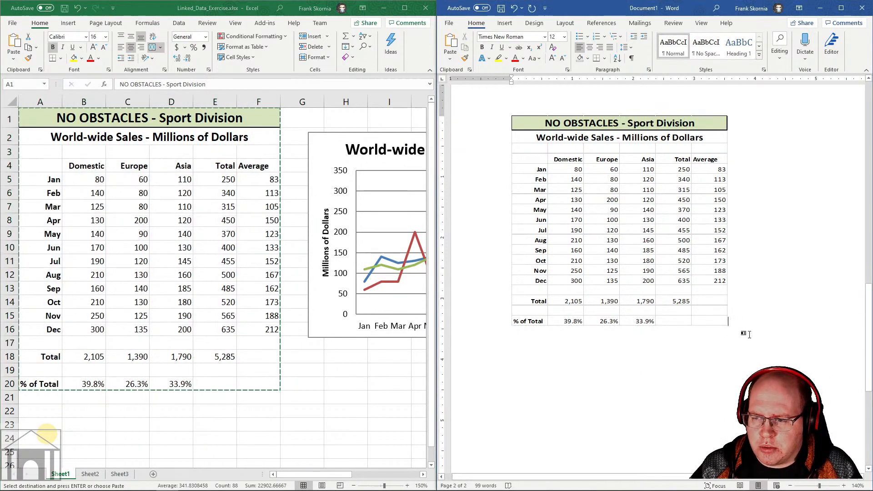
pyautogui.press('Return')
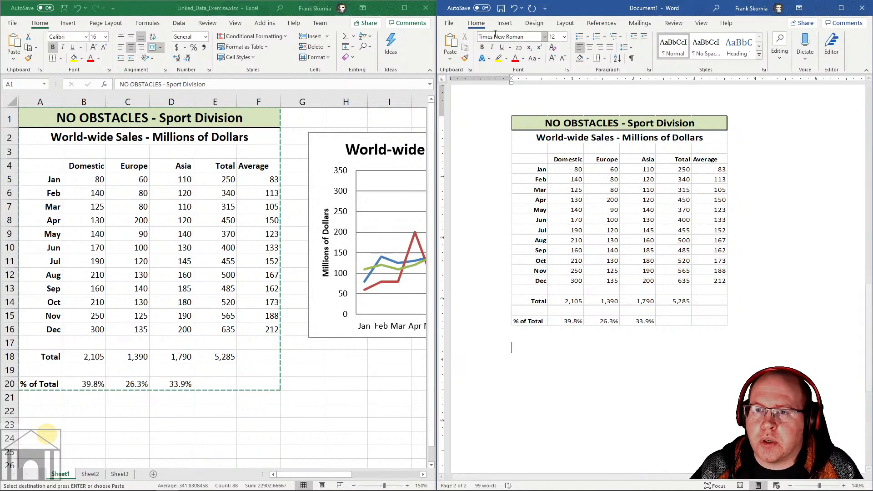
pyautogui.click(450, 58)
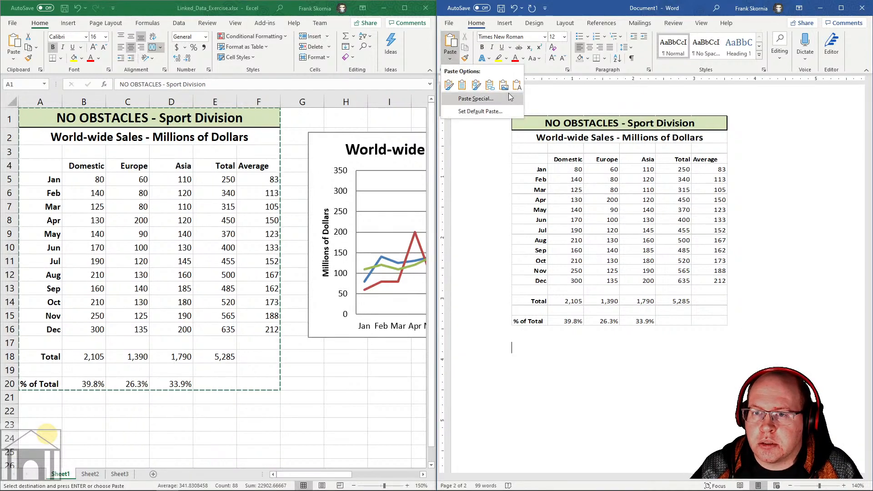
pyautogui.click(476, 86)
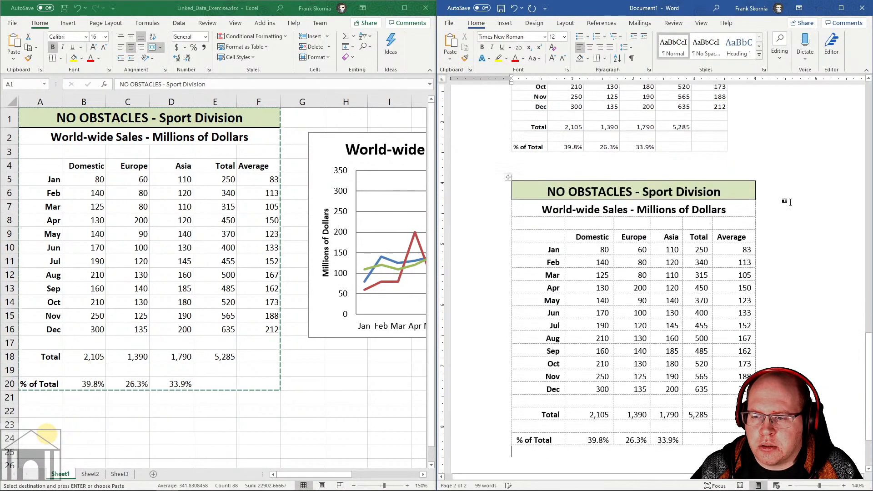
# Change Europe's April value in Excel cell C8 to 5000 and update the link of the newly pasted Word table.
pyautogui.click(141, 220)
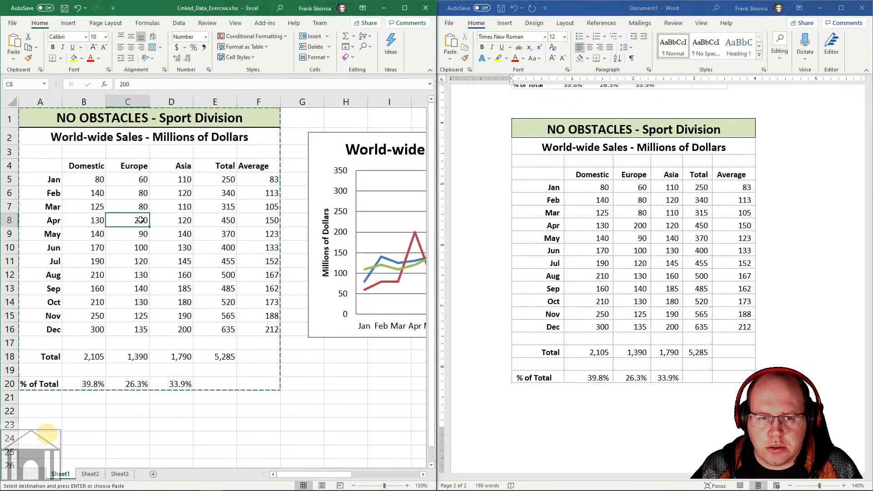
pyautogui.write('50')
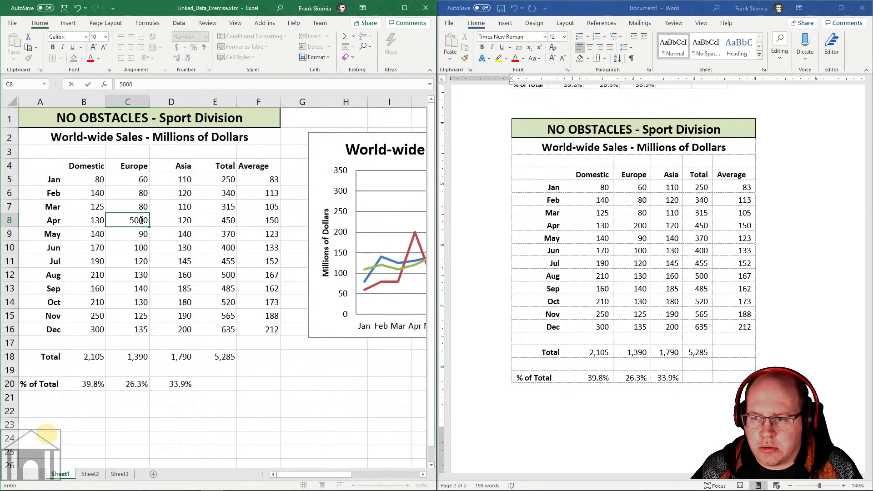
pyautogui.press('Return')
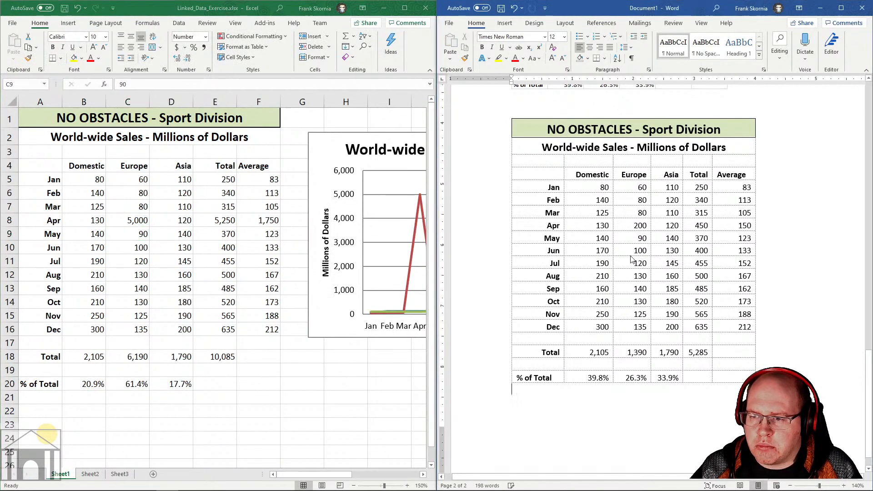
pyautogui.rightClick(632, 242)
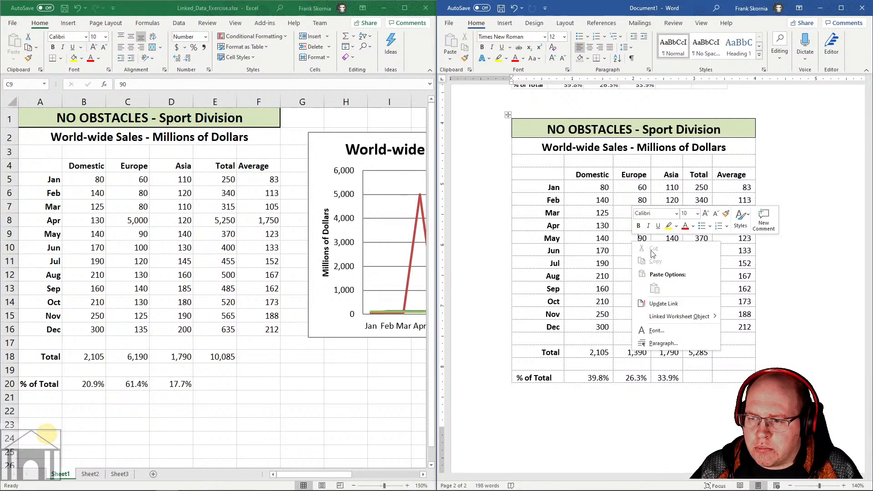
pyautogui.click(666, 303)
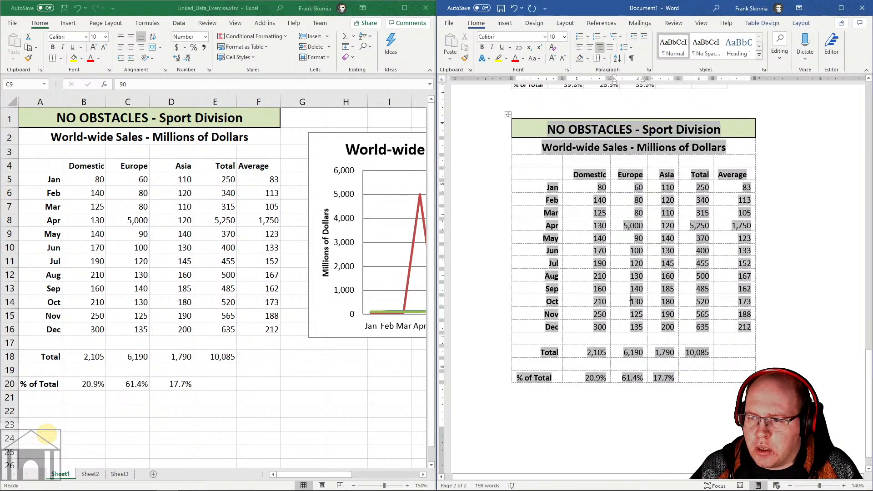
# Delete the second linked table from page 2 of the Word document along with the blank line above it.
pyautogui.click(491, 198)
pyautogui.click(476, 176)
pyautogui.click(497, 128)
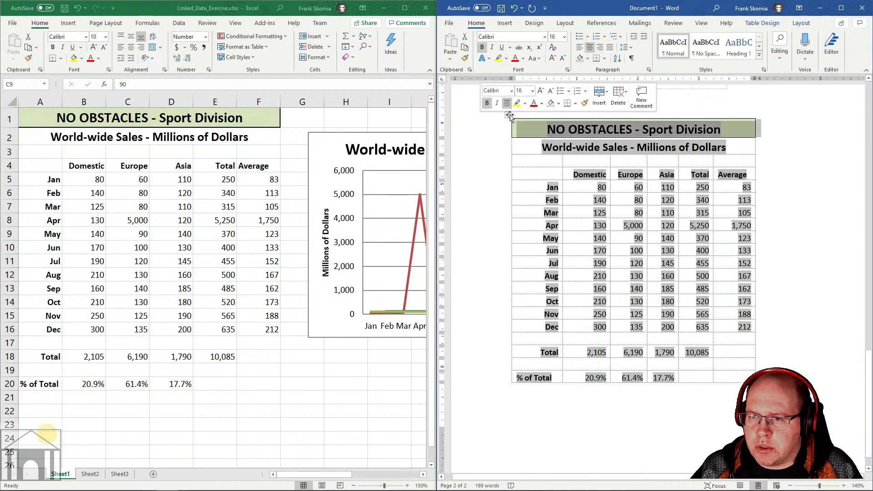
pyautogui.press('BackSpace')
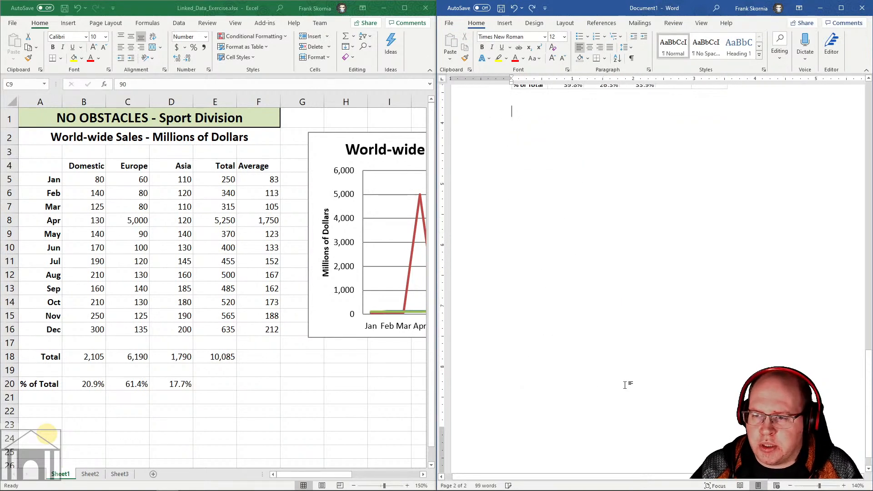
pyautogui.scroll(2, 625, 384)
pyautogui.press('BackSpace')
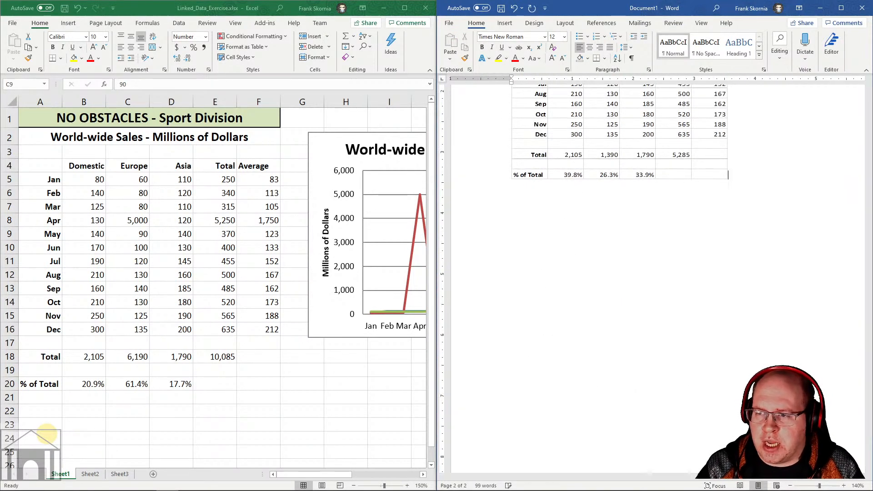
# Open the Excel source of the linked worksheet object on Word page 2 and select the object again.
pyautogui.scroll(3, 625, 399)
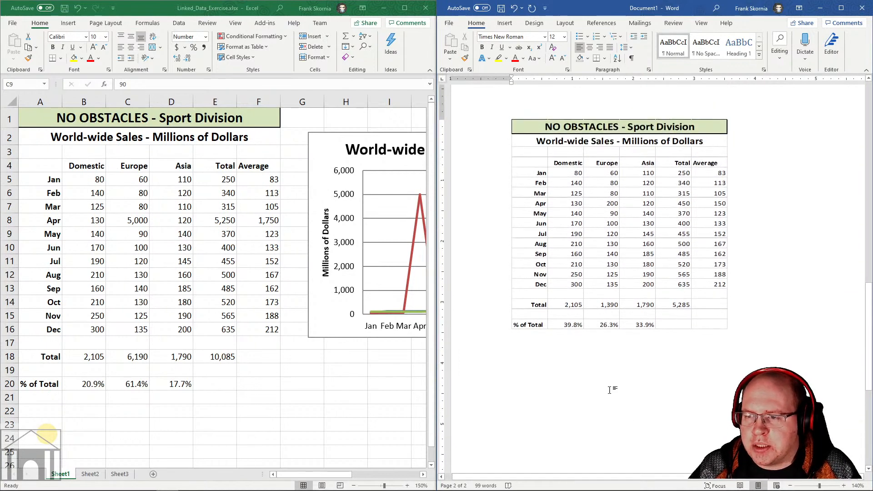
pyautogui.rightClick(622, 203)
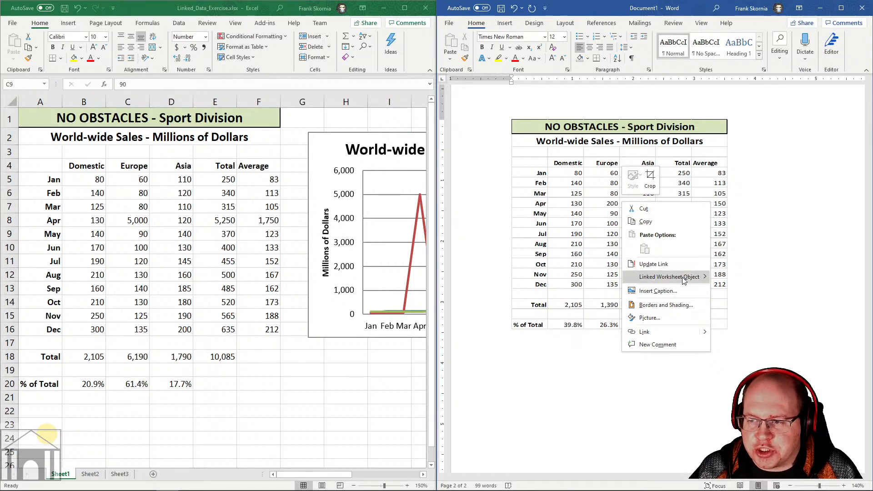
pyautogui.moveTo(684, 280)
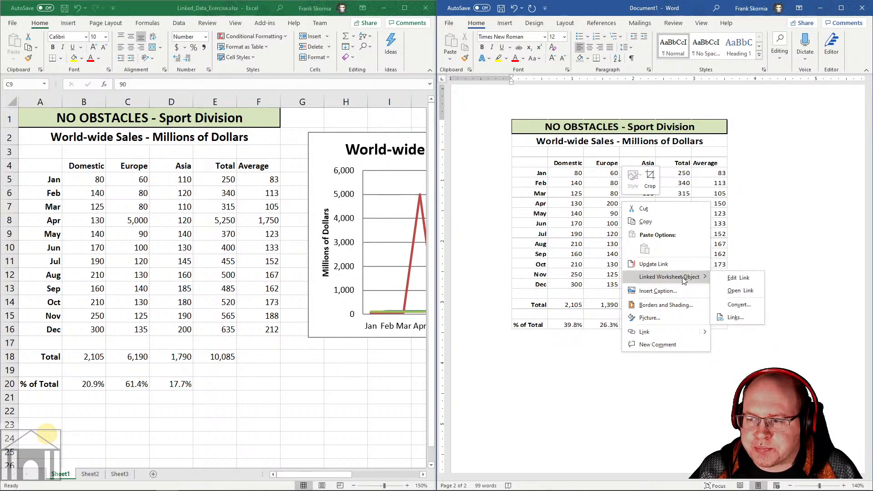
pyautogui.click(740, 290)
pyautogui.click(561, 272)
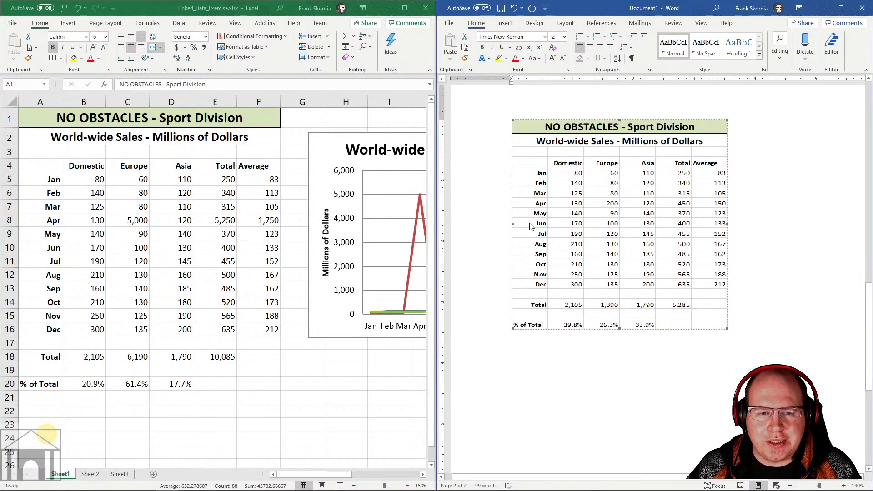
# Set Europe's April value in Excel cell C8 to 200.
pyautogui.click(132, 218)
pyautogui.write('200')
pyautogui.press('Return')
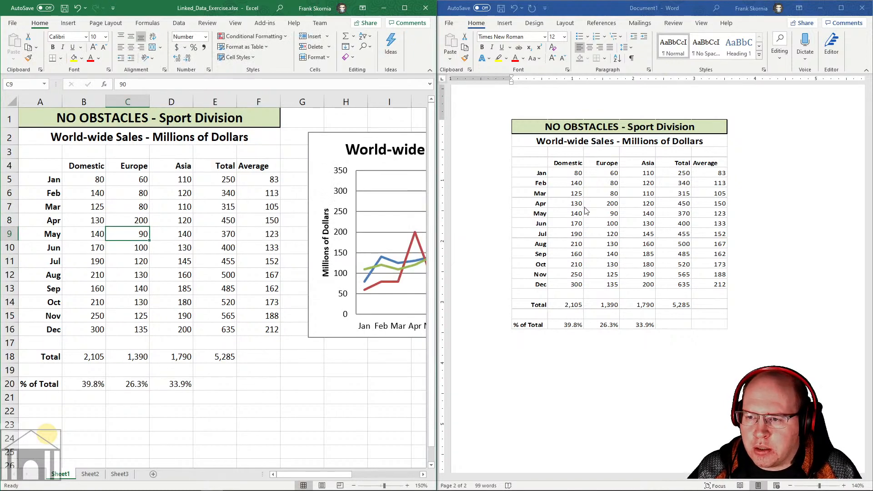
# Set Europe's April value in Excel cell C8 to 5000 and show the link options of the Word object on page 2.
pyautogui.press('F2')
pyautogui.click(136, 219)
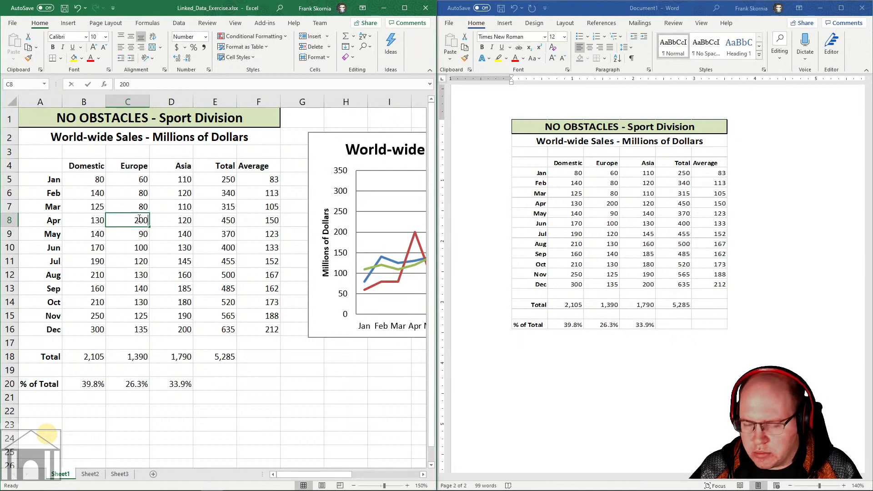
pyautogui.write('5000')
pyautogui.press('Return')
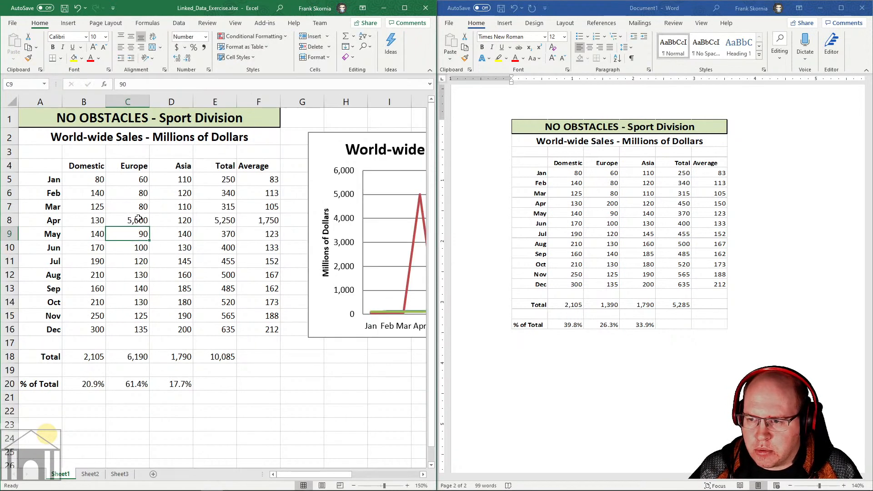
pyautogui.rightClick(592, 220)
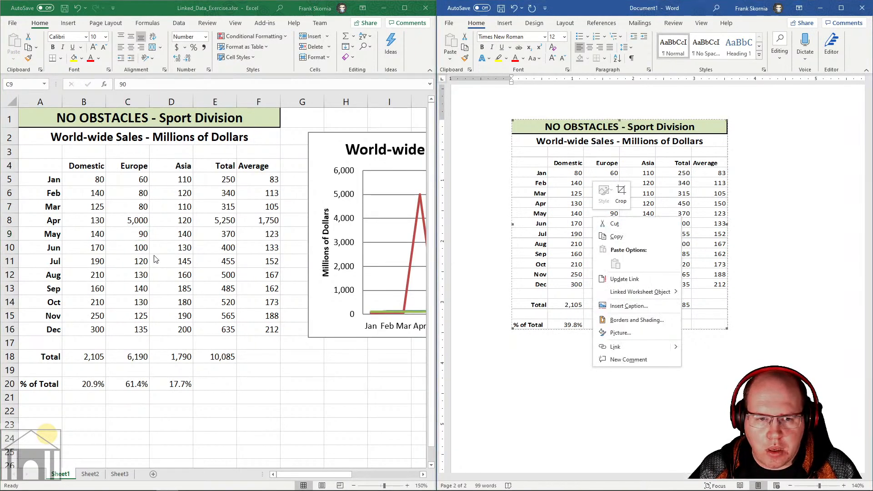
# Restore Europe's April value in Excel cell C8 to 200 and update the link of the worksheet object in Word.
pyautogui.click(139, 219)
pyautogui.write('200')
pyautogui.press('Return')
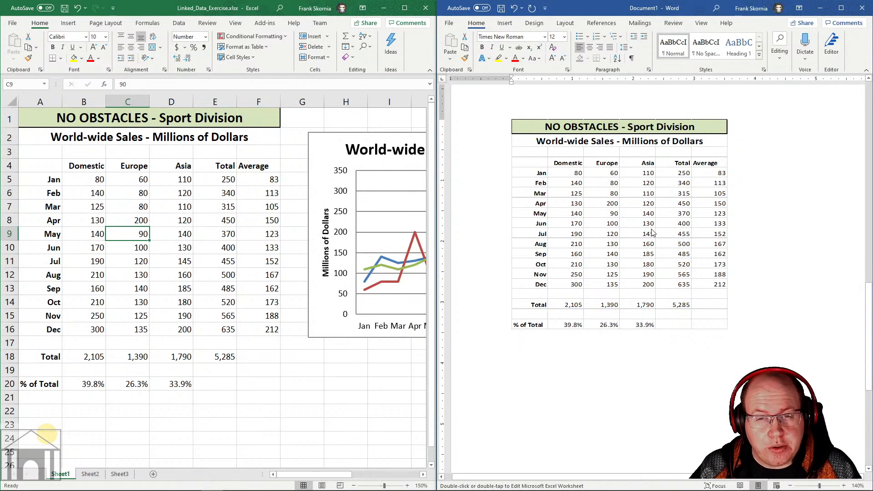
pyautogui.click(619, 212)
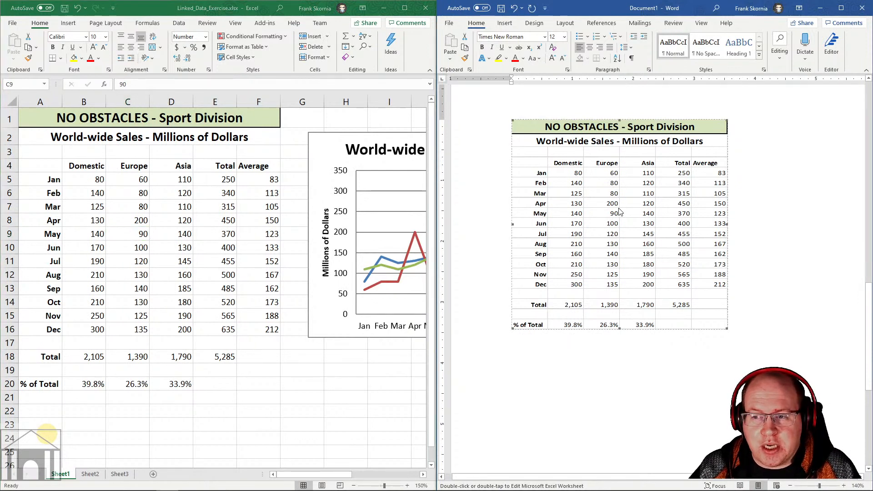
pyautogui.rightClick(620, 212)
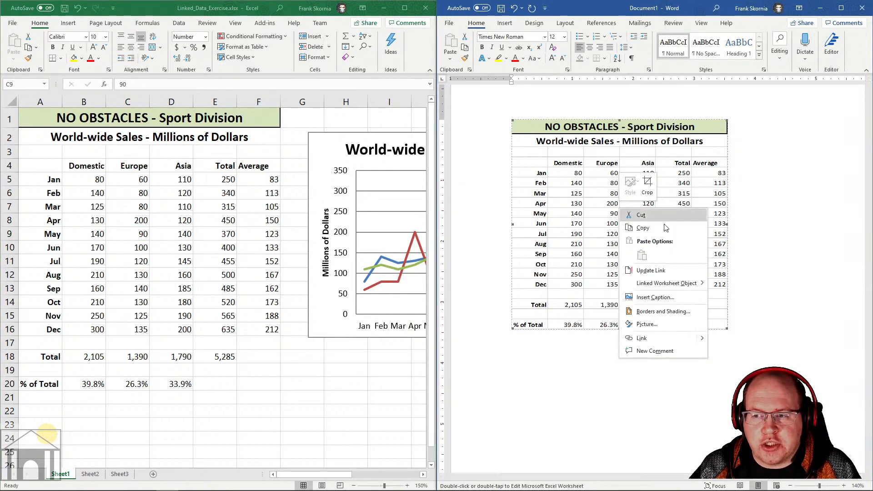
pyautogui.click(651, 272)
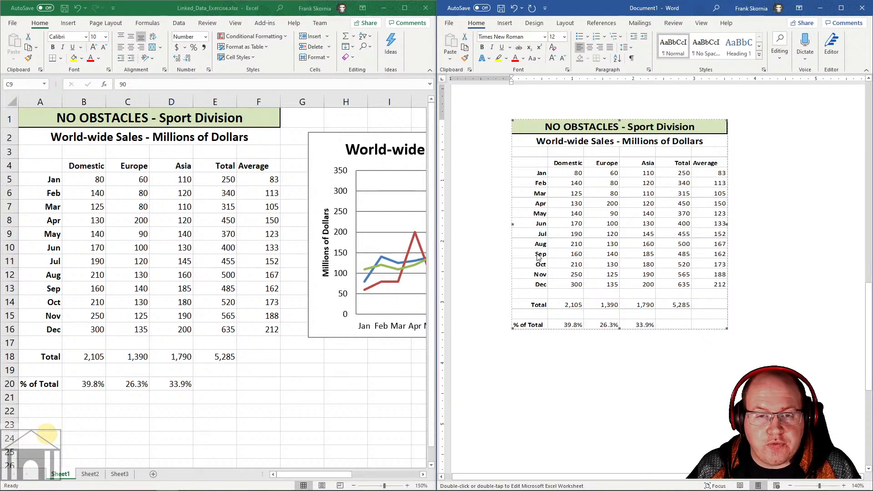
# Copy the World-wide Sales line chart from Sheet1 of the Excel workbook.
pyautogui.moveTo(278, 485)
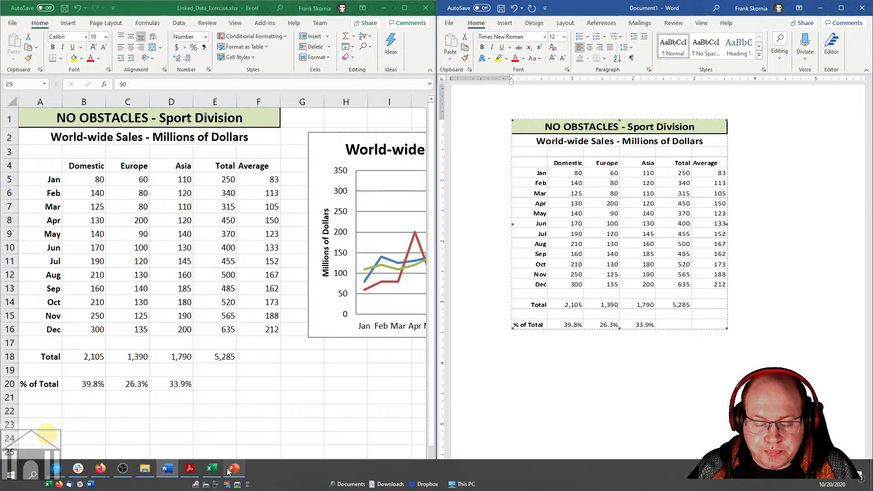
pyautogui.moveTo(243, 473)
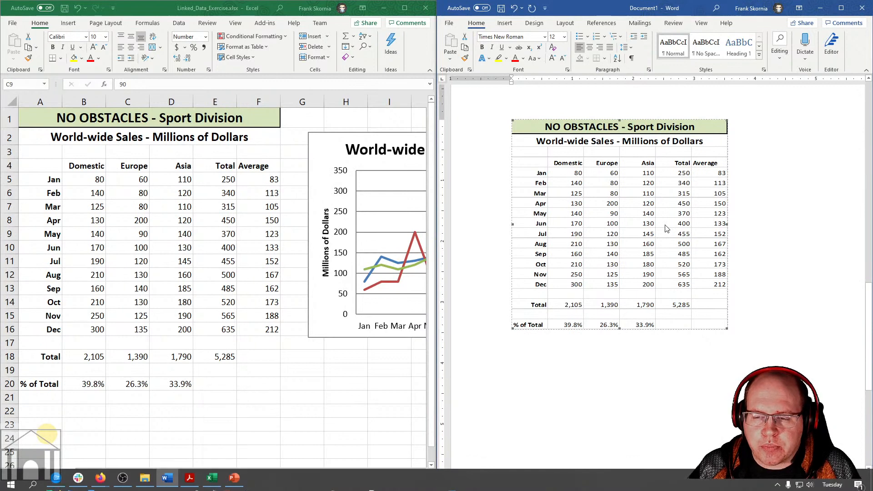
pyautogui.click(346, 137)
pyautogui.click(347, 136)
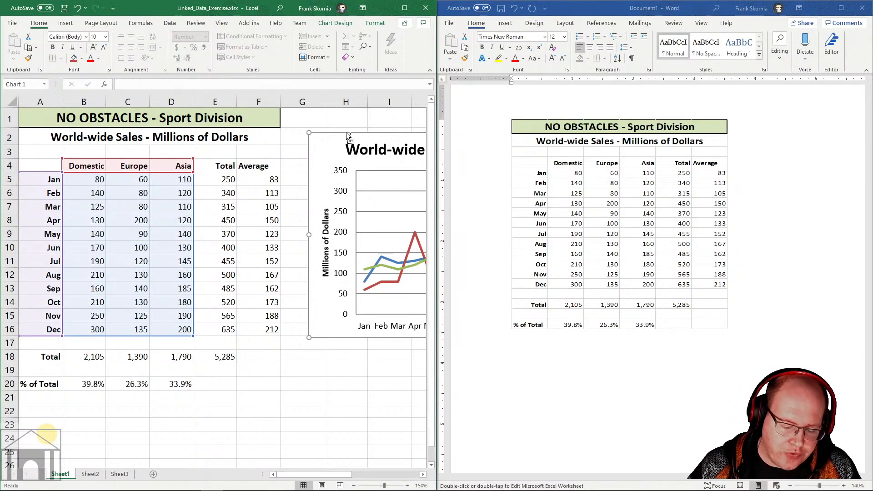
pyautogui.click(30, 48)
# Switch to PowerPoint and add a blank slide after slide 3 of Presentation1.
pyautogui.click(235, 468)
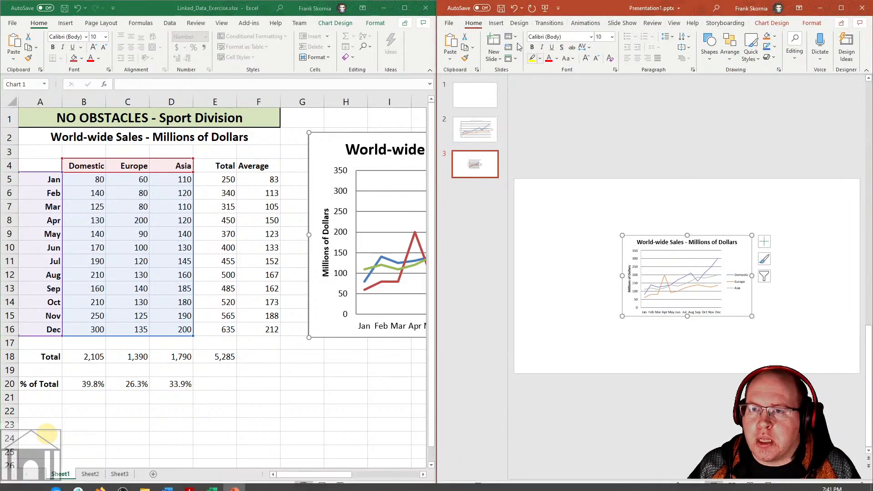
pyautogui.click(494, 55)
pyautogui.click(498, 177)
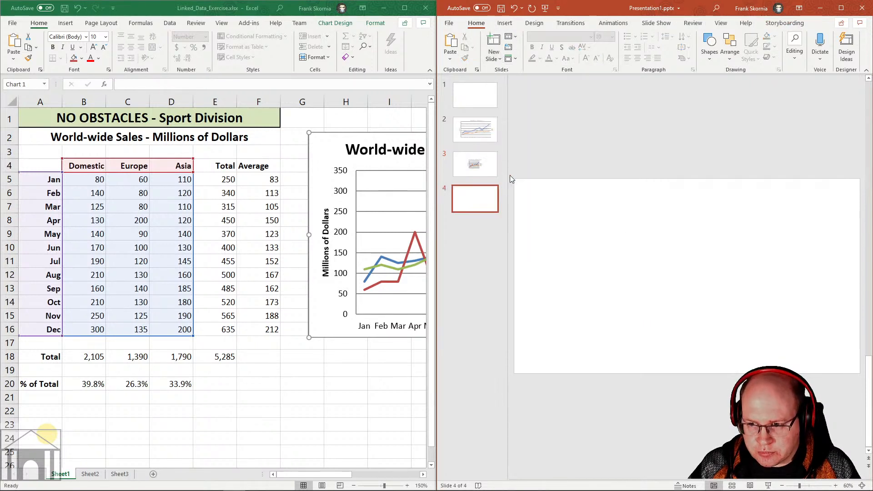
# Set up a Paste Special of the copied chart on slide 4 as a linked Microsoft Excel Chart Object.
pyautogui.click(452, 59)
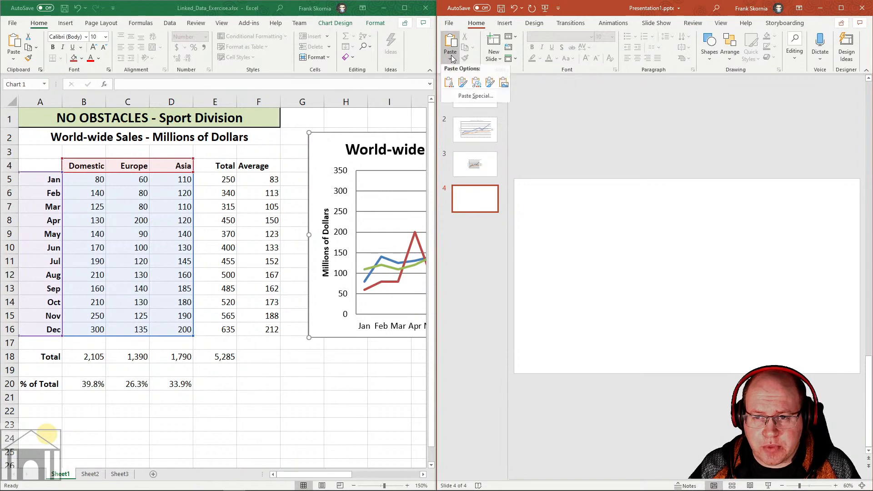
pyautogui.click(472, 100)
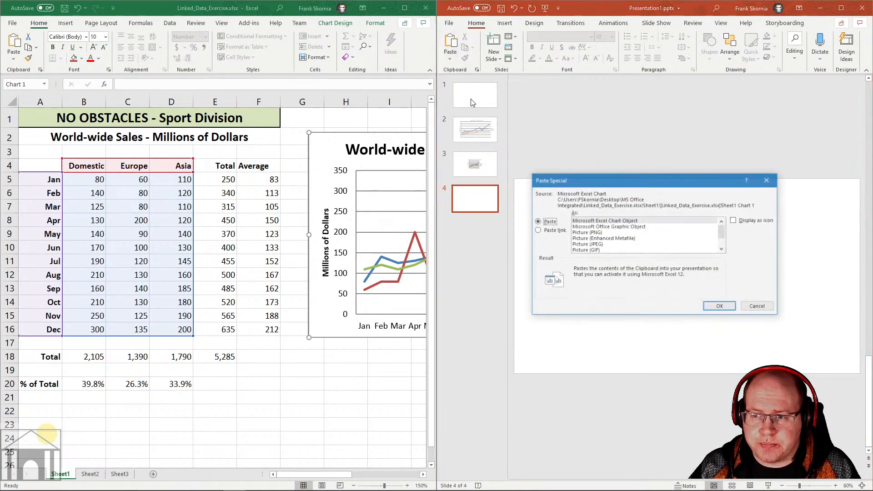
pyautogui.click(538, 231)
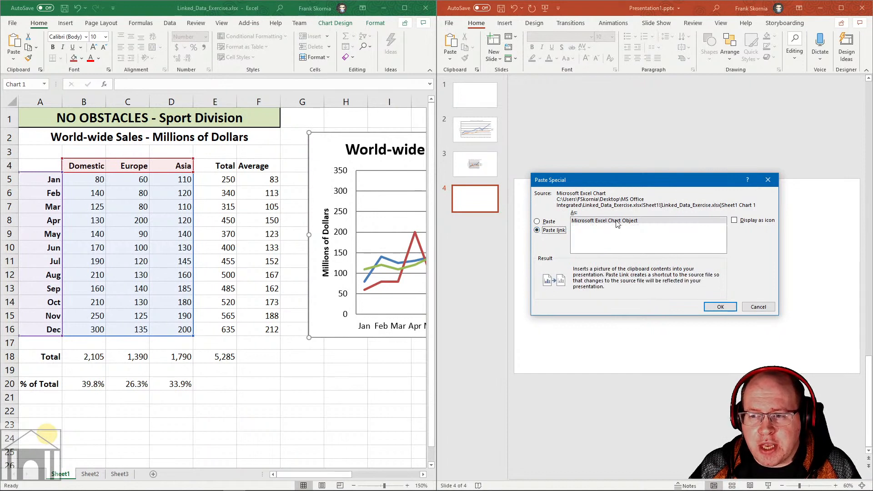
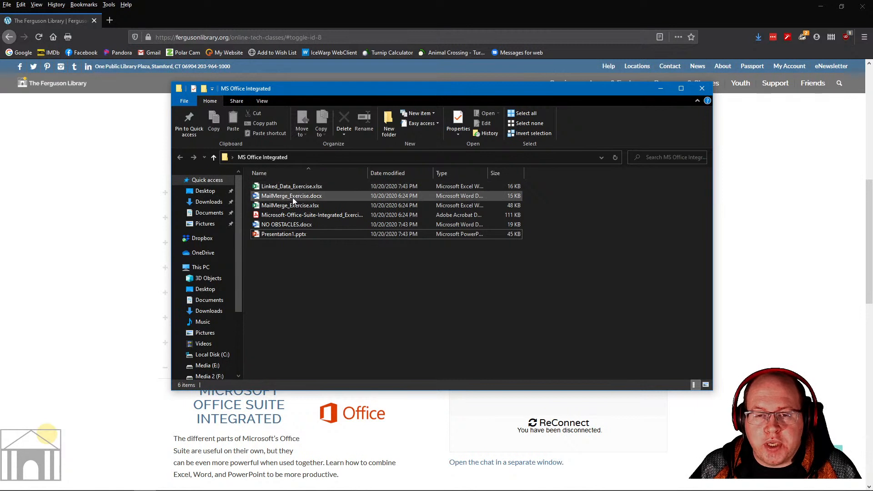
# Open NO OBSTACLES.docx from the MS Office Integrated folder and accept updating it with data from the linked files.
pyautogui.click(278, 226)
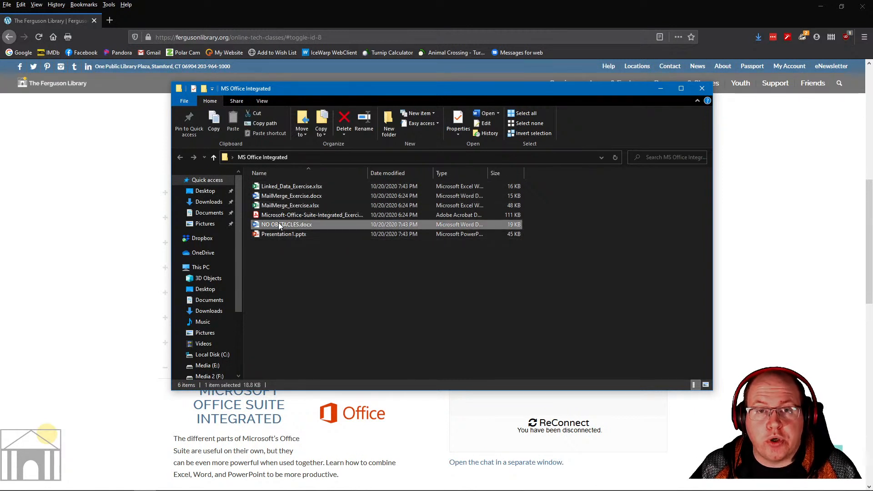
pyautogui.doubleClick(269, 225)
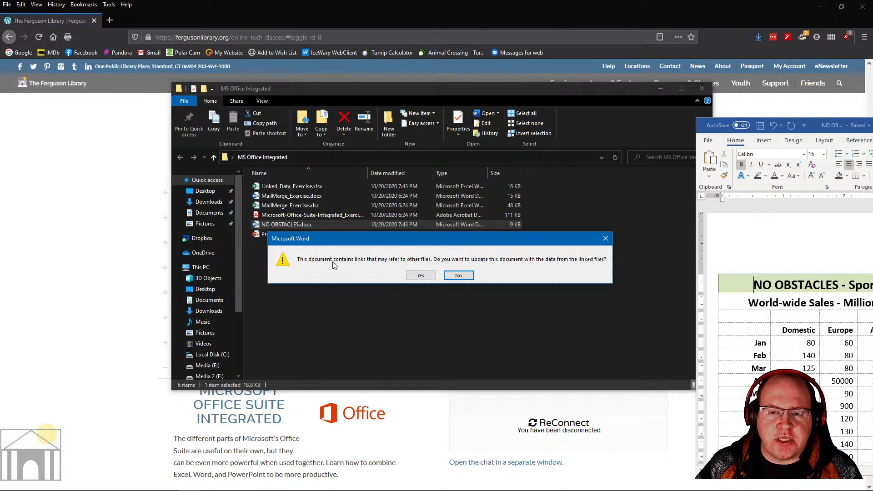
pyautogui.click(420, 275)
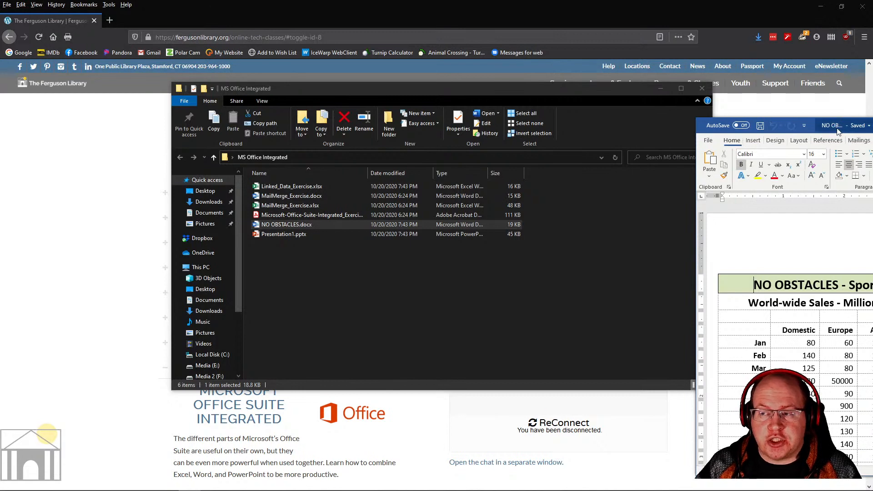
# Maximize the NO OBSTACLES.docx window and examine the linked sales table on page 2 of the document.
pyautogui.moveTo(833, 125); pyautogui.dragTo(437, 110)
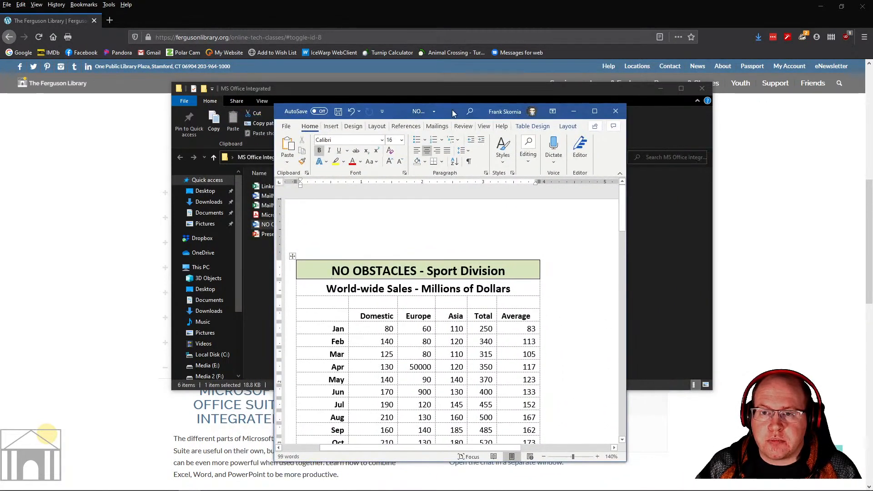
pyautogui.doubleClick(452, 110)
pyautogui.scroll(-12, 390, 212)
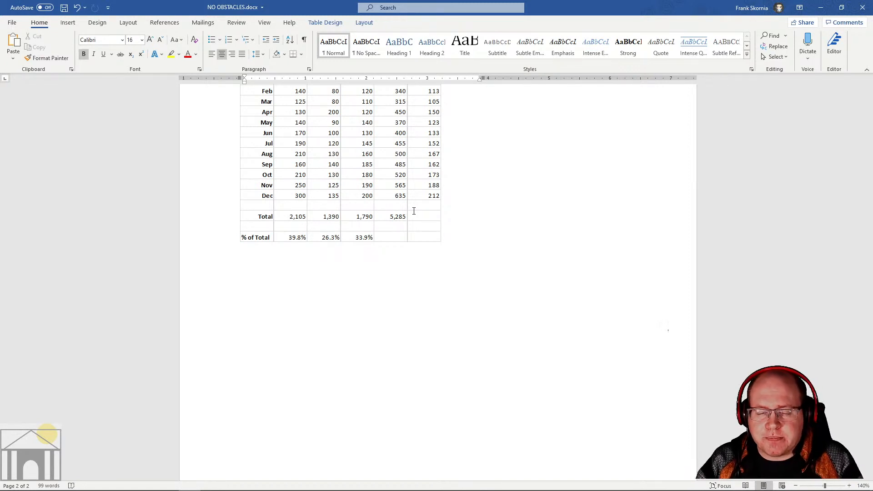
pyautogui.scroll(5, 460, 307)
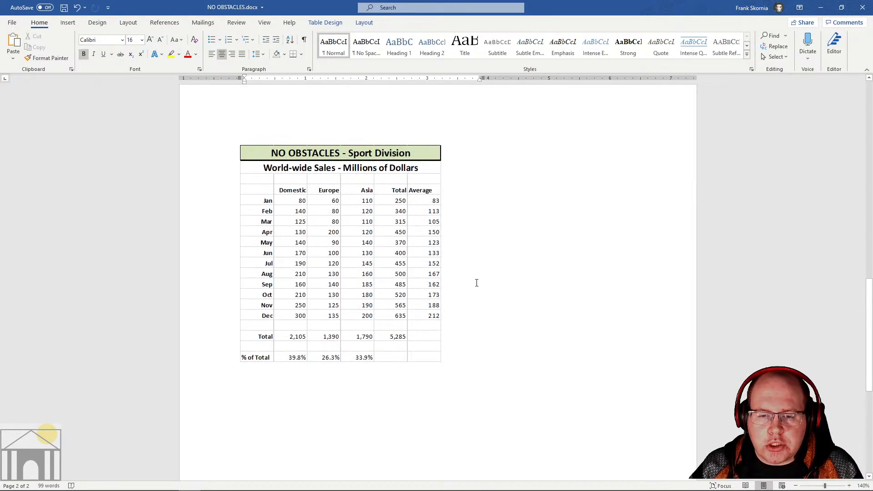
pyautogui.scroll(4, 476, 280)
pyautogui.scroll(-6, 476, 280)
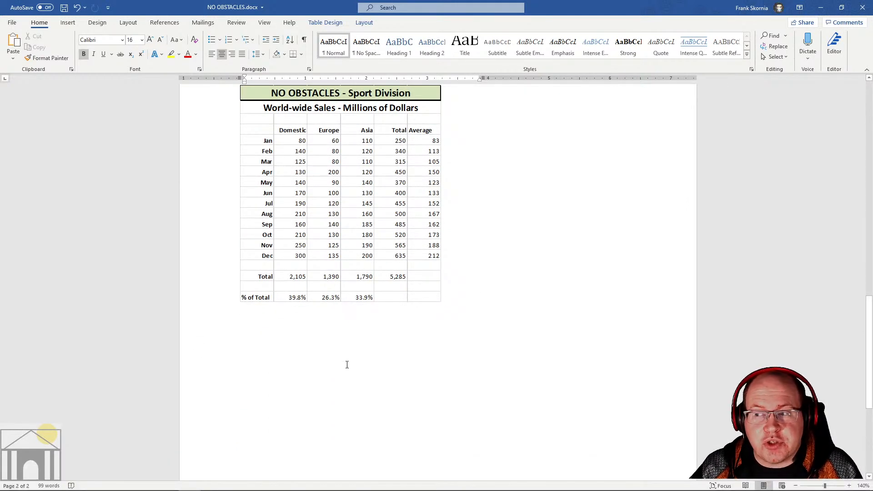
# Open the Excel source of the linked table on page 2 and arrange the Excel and Word windows side by side.
pyautogui.click(354, 202)
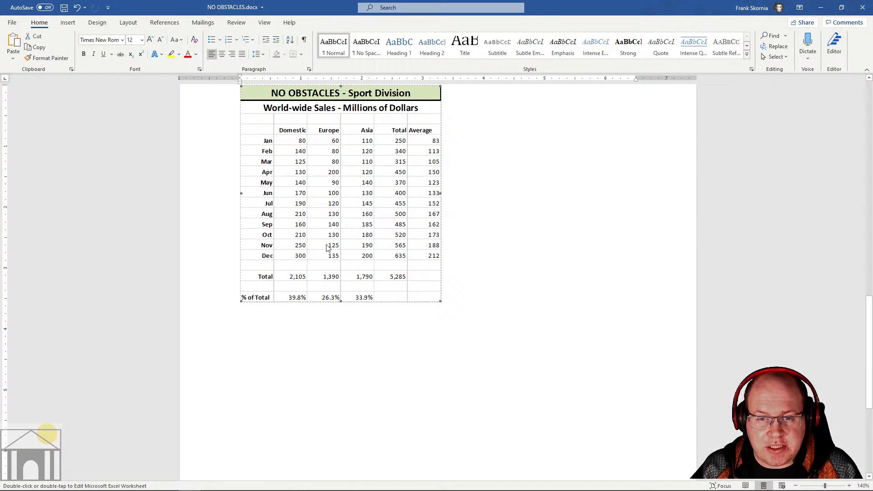
pyautogui.doubleClick(326, 209)
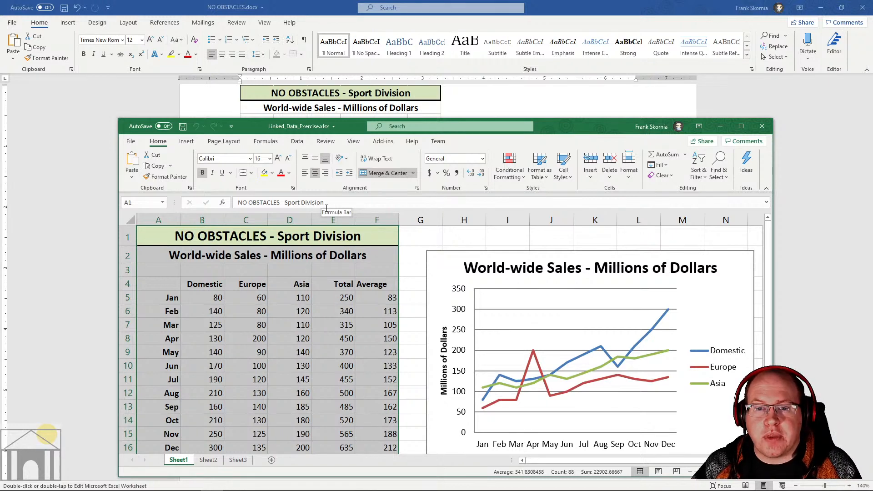
pyautogui.moveTo(571, 132); pyautogui.dragTo(0, 138)
pyautogui.moveTo(529, 10); pyautogui.dragTo(872, 123)
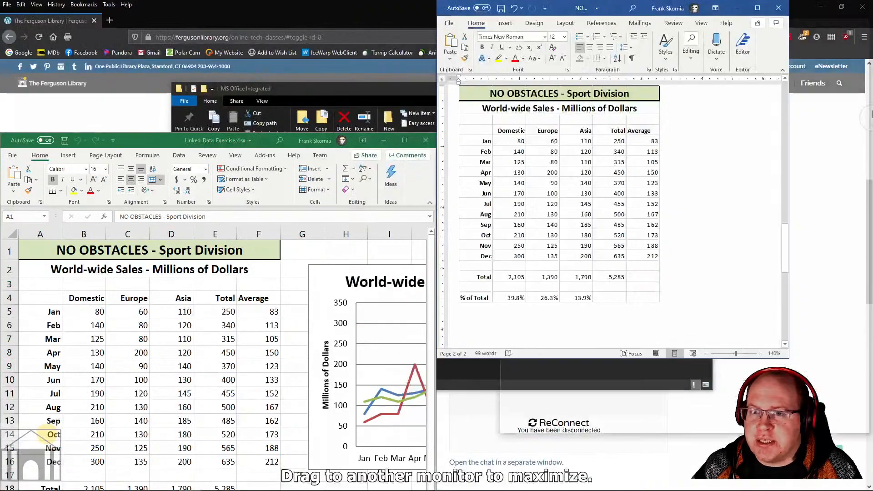
pyautogui.click(129, 73)
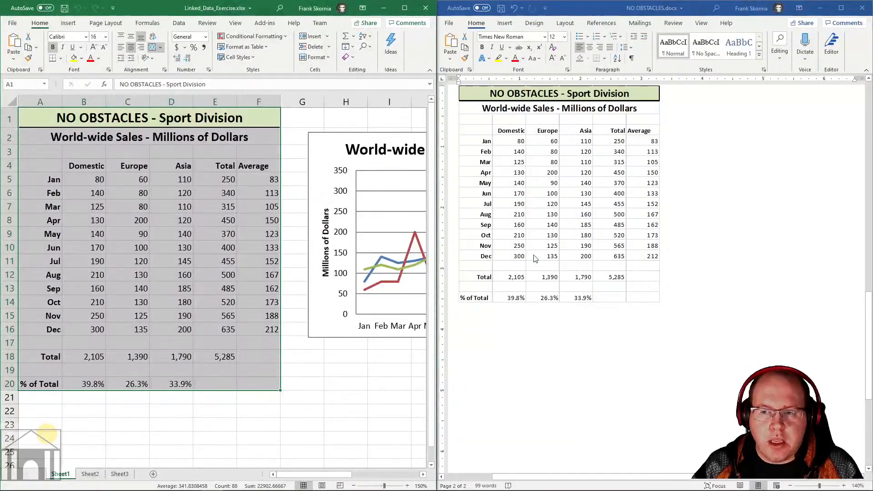
# Change Europe's April value in Excel cell C8 to 5000 and update the link of the table in NO OBSTACLES.docx.
pyautogui.click(573, 359)
pyautogui.click(139, 223)
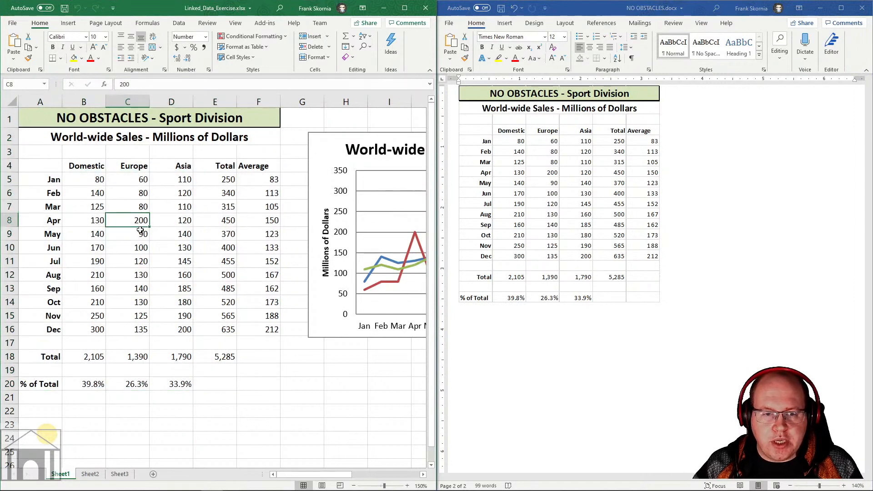
pyautogui.write('5000')
pyautogui.press('Return')
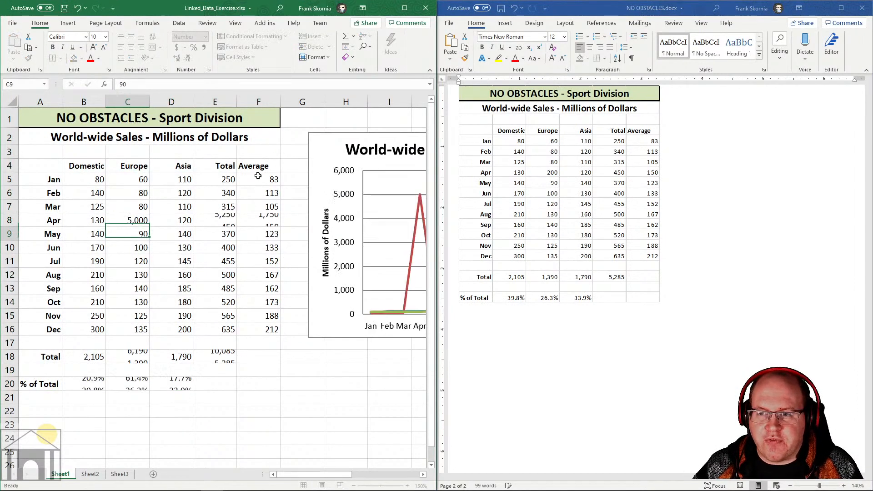
pyautogui.rightClick(596, 170)
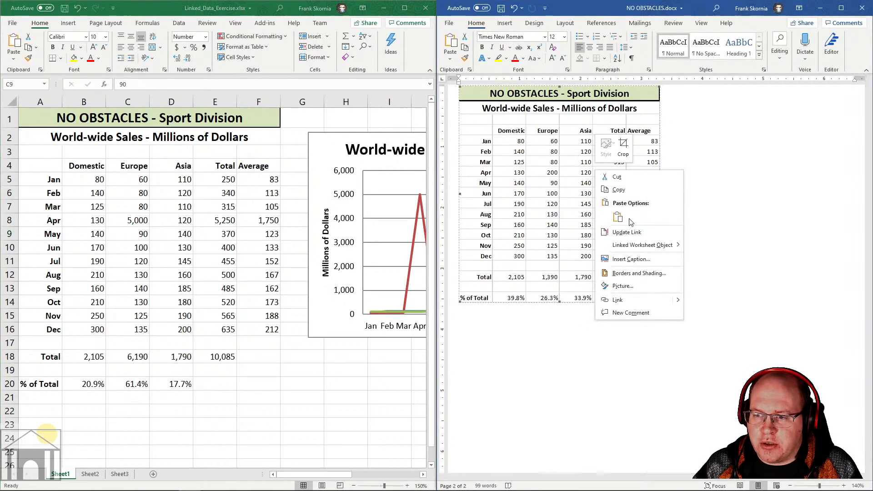
pyautogui.click(626, 232)
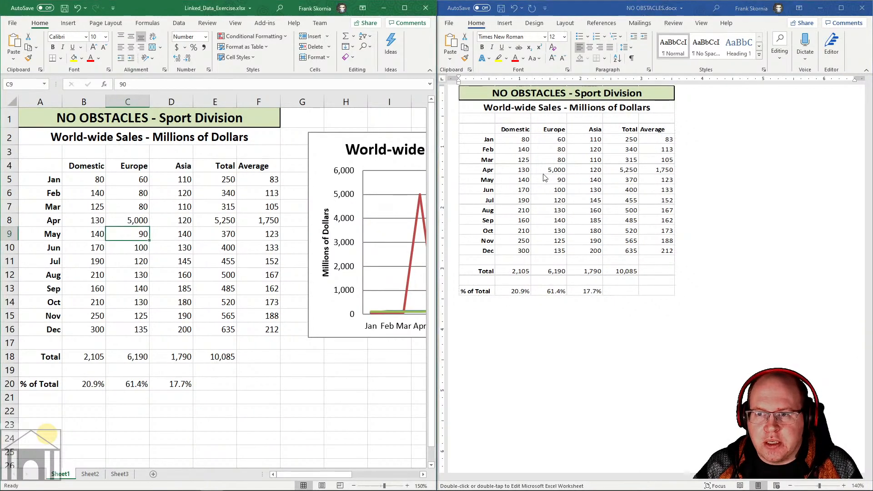
# Switch to File Explorer and bring up the MS Office Integrated folder.
pyautogui.click(98, 232)
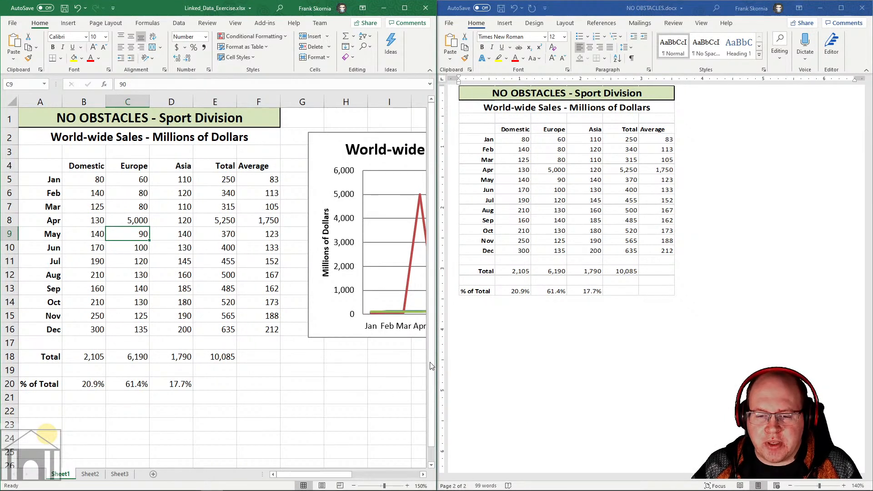
pyautogui.moveTo(299, 485)
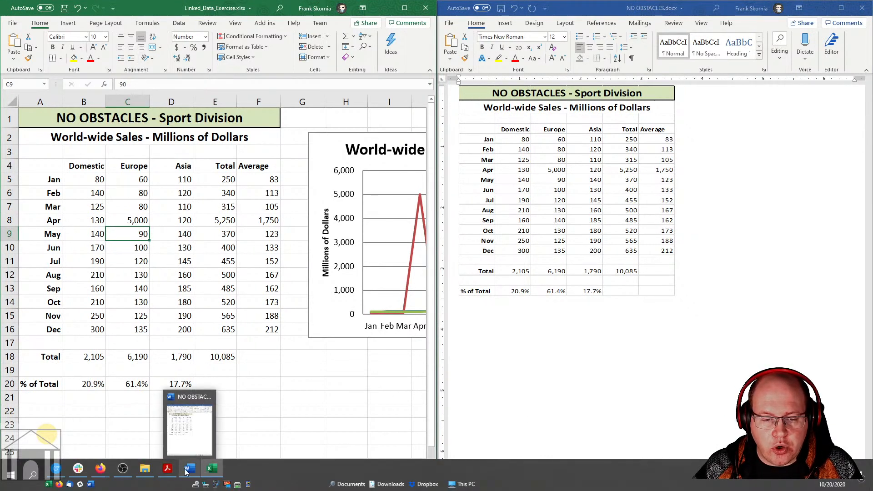
pyautogui.click(145, 469)
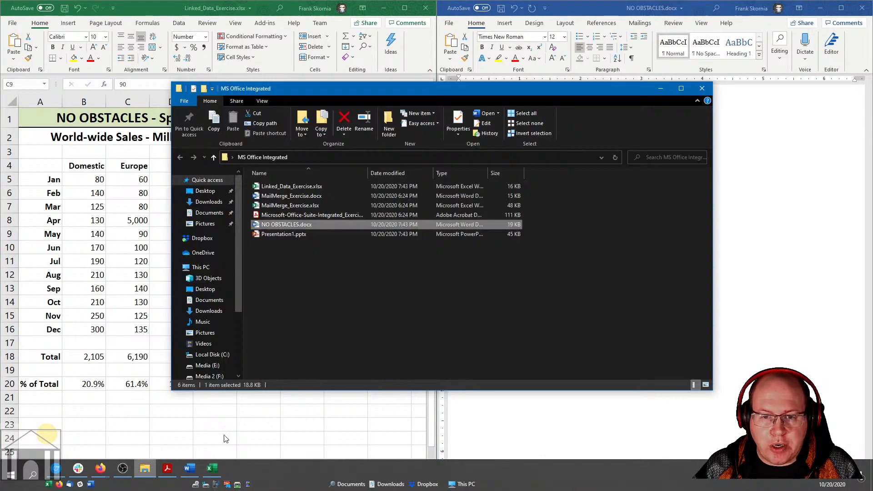
# Open Presentation1.pptx without updating its links, examine the sales charts on slides 4 and 2, and close the presentation.
pyautogui.doubleClick(284, 234)
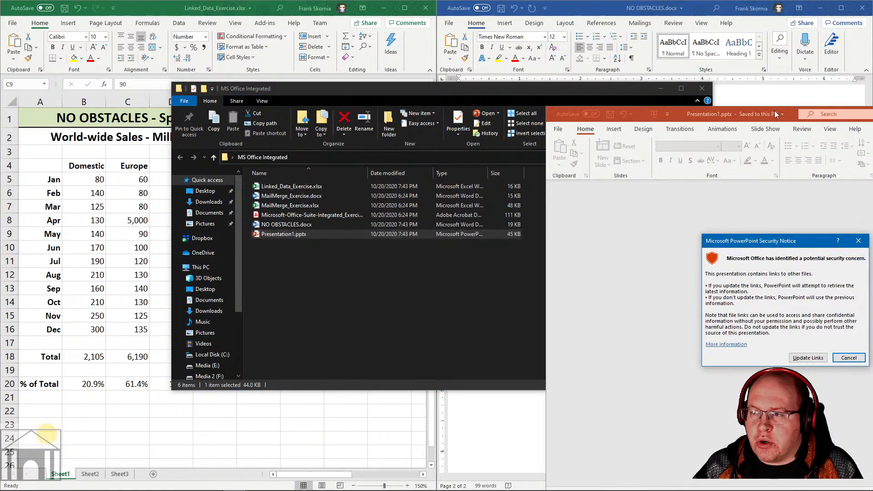
pyautogui.moveTo(798, 241); pyautogui.dragTo(451, 169)
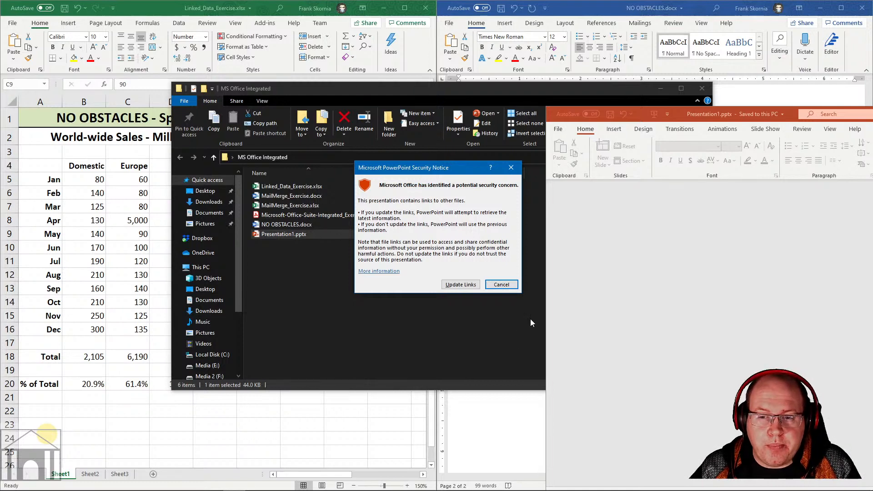
pyautogui.click(502, 285)
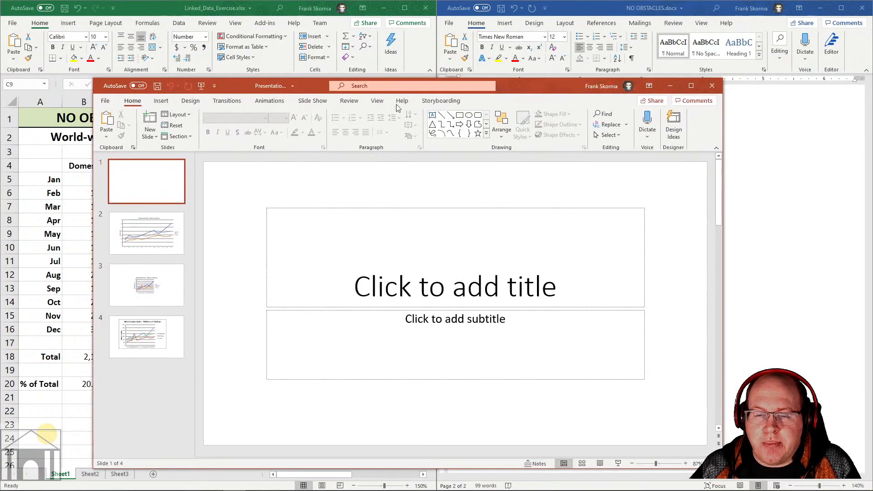
pyautogui.click(161, 291)
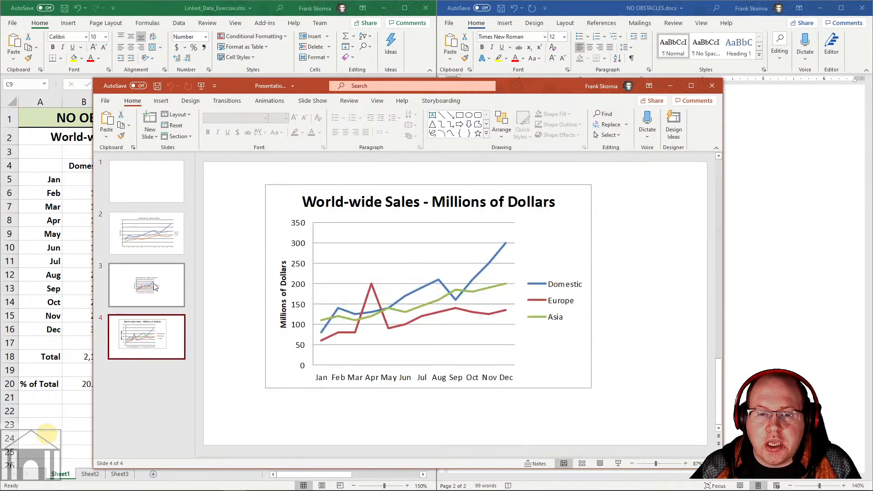
pyautogui.click(158, 249)
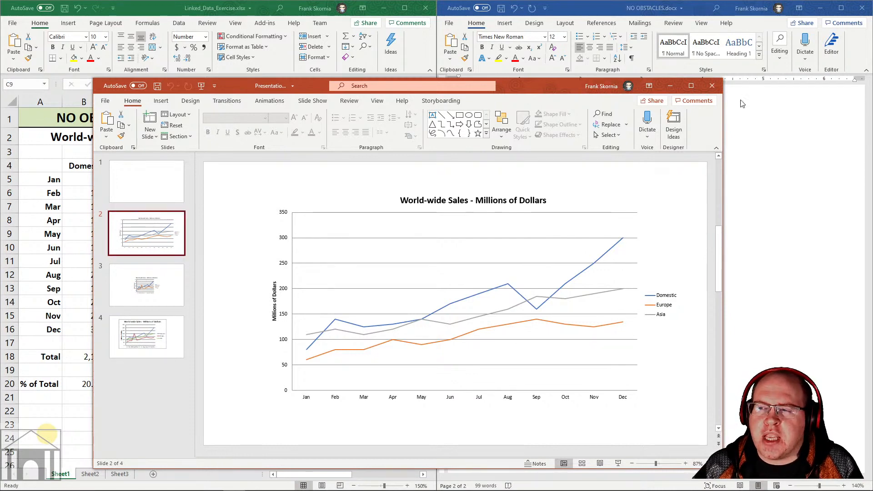
pyautogui.click(709, 88)
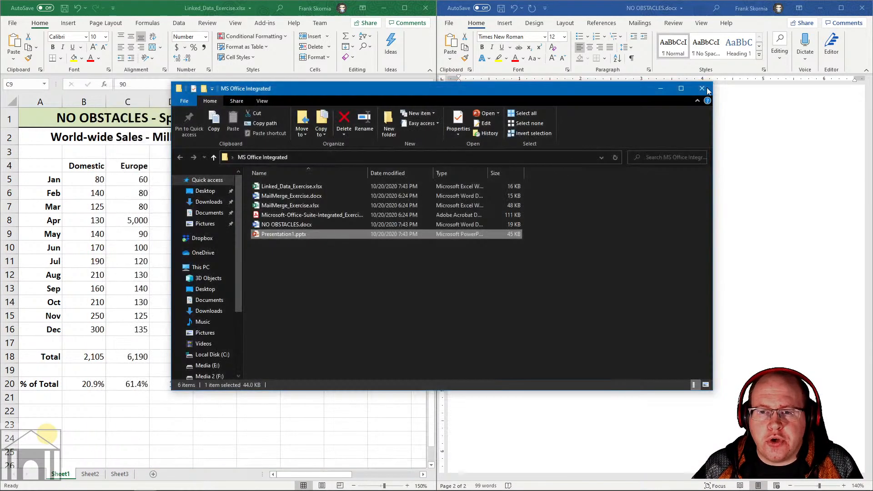
# Reopen Presentation1.pptx with its links updated and examine the World-wide Sales chart on slide 4.
pyautogui.doubleClick(283, 235)
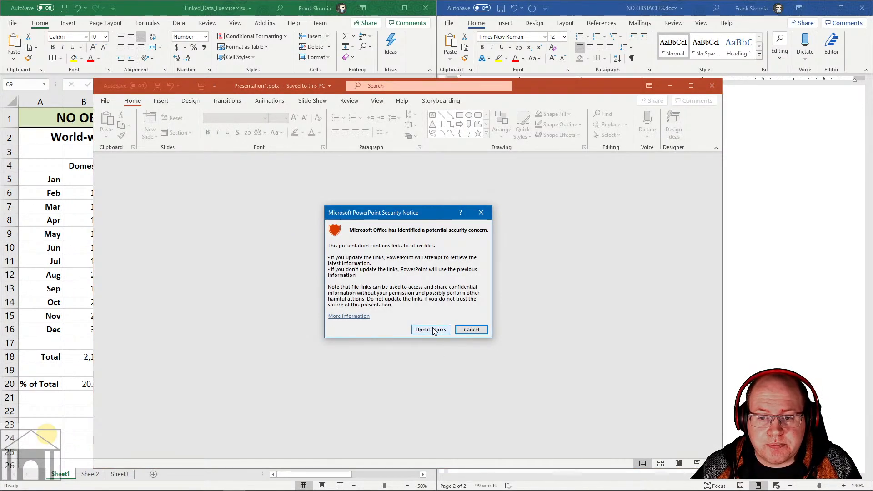
pyautogui.click(430, 329)
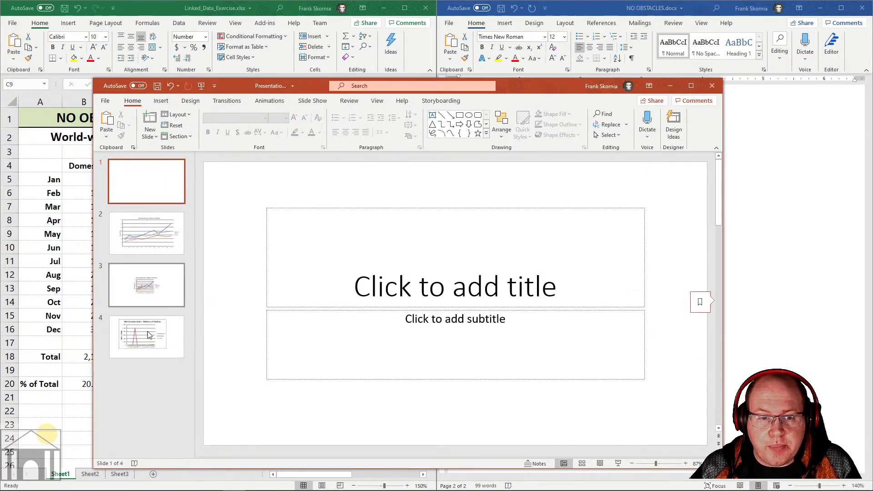
pyautogui.click(154, 325)
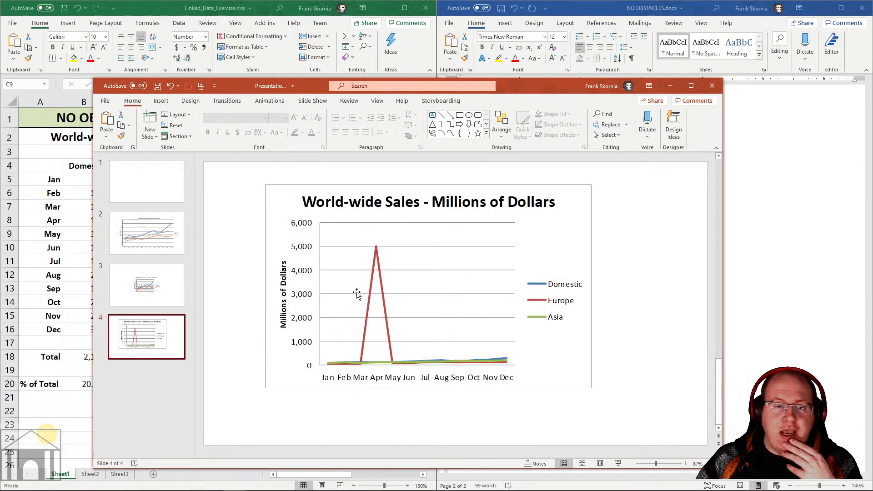
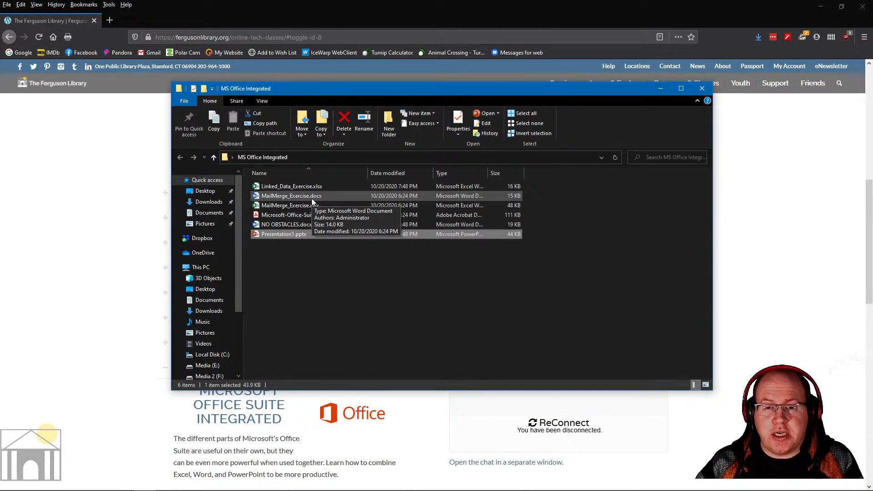
# Rename Linked_Data_Exercise.xlsx in the MS Office Integrated folder as Linked_Data_Exercise_renamed.xlsx.
pyautogui.click(296, 186)
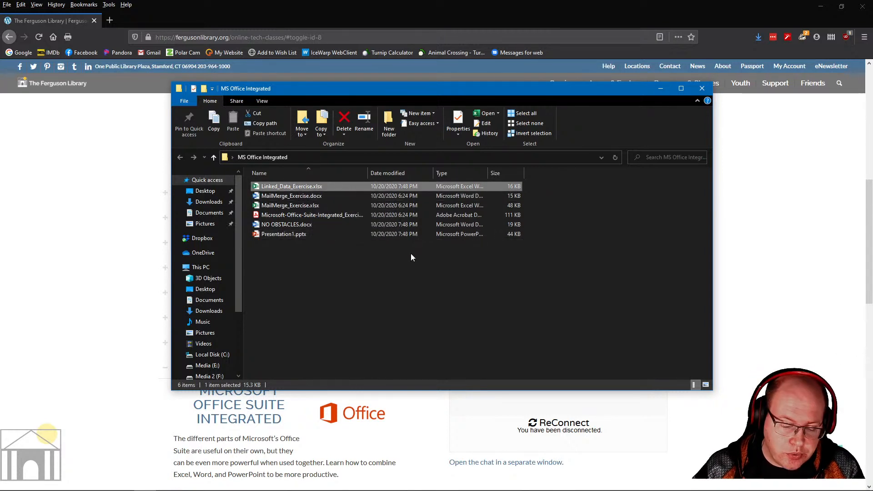
pyautogui.press('F2')
pyautogui.click(311, 187)
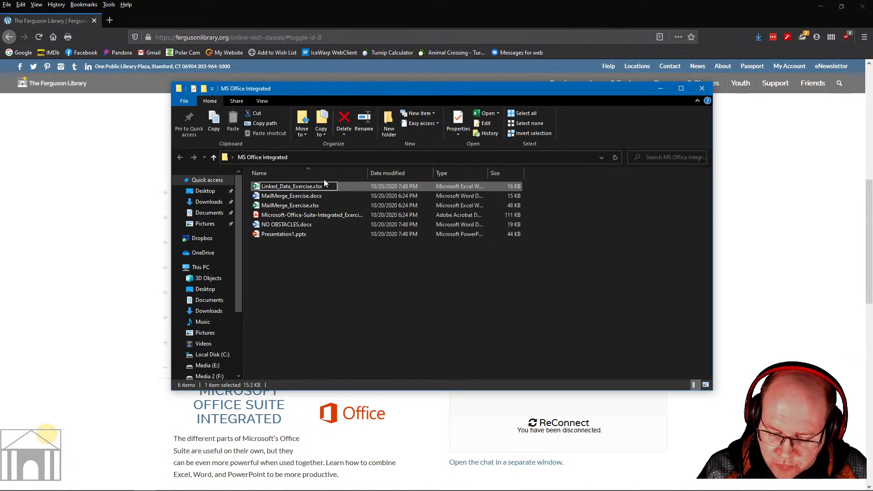
pyautogui.write('_reba')
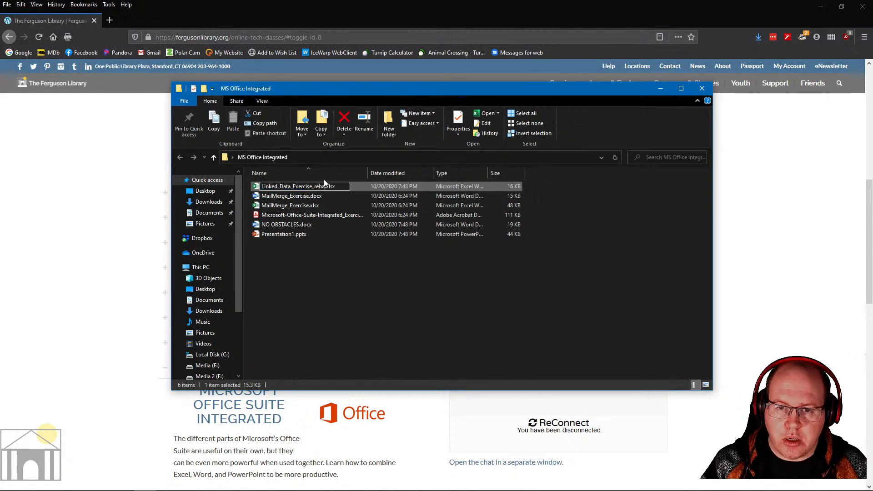
pyautogui.press('BackSpace')
pyautogui.press('BackSpace')
pyautogui.write('nam')
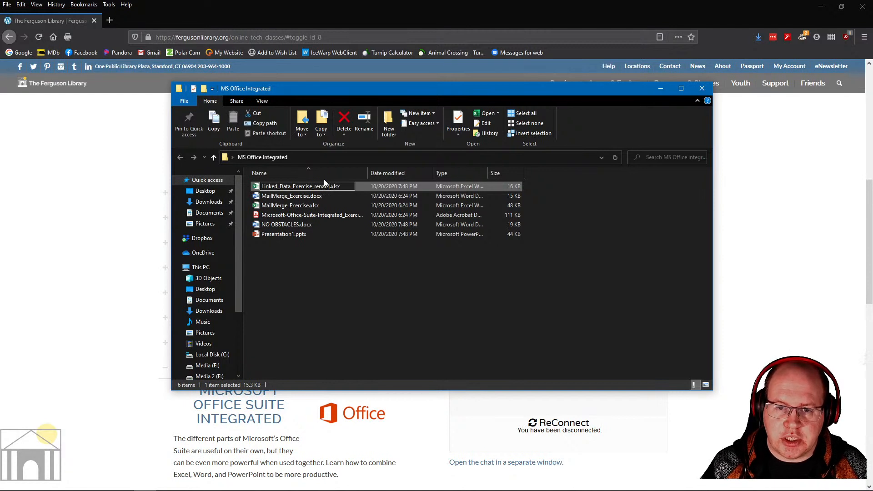
pyautogui.write('ed')
pyautogui.press('Return')
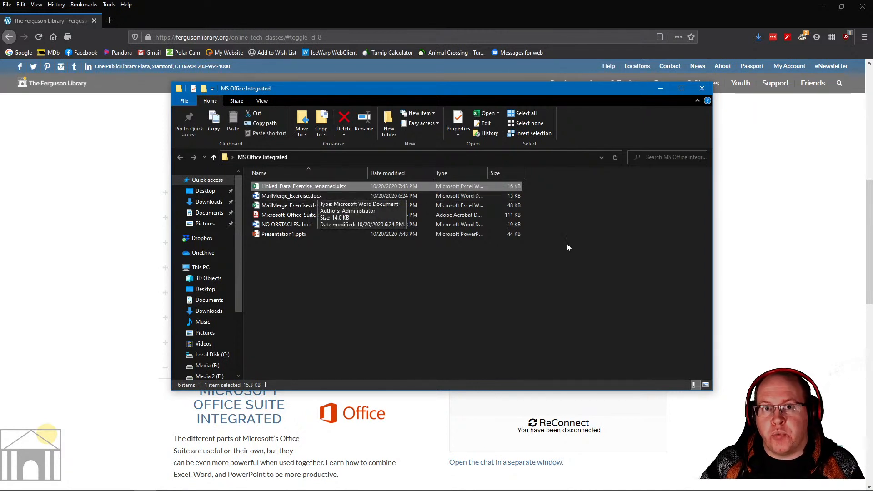
# Open NO OBSTACLES.docx, accept updating it with data from the linked files, and maximize its window.
pyautogui.doubleClick(289, 224)
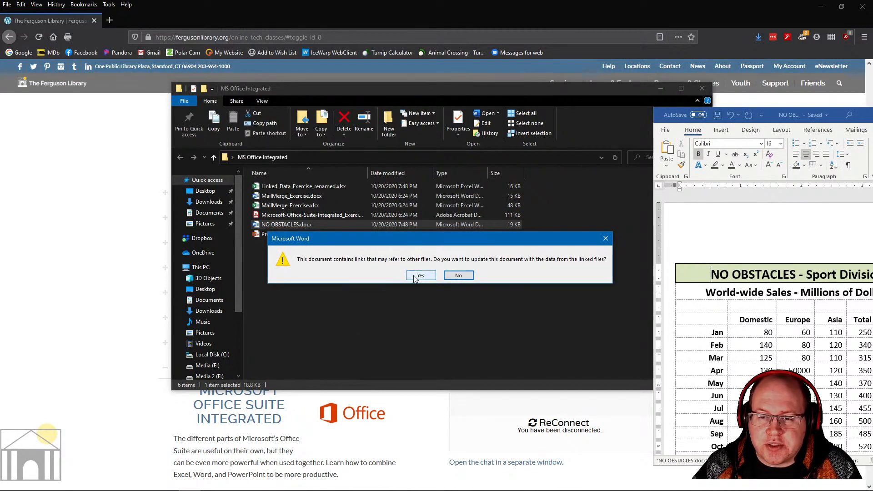
pyautogui.click(419, 275)
pyautogui.moveTo(810, 116); pyautogui.dragTo(540, 107)
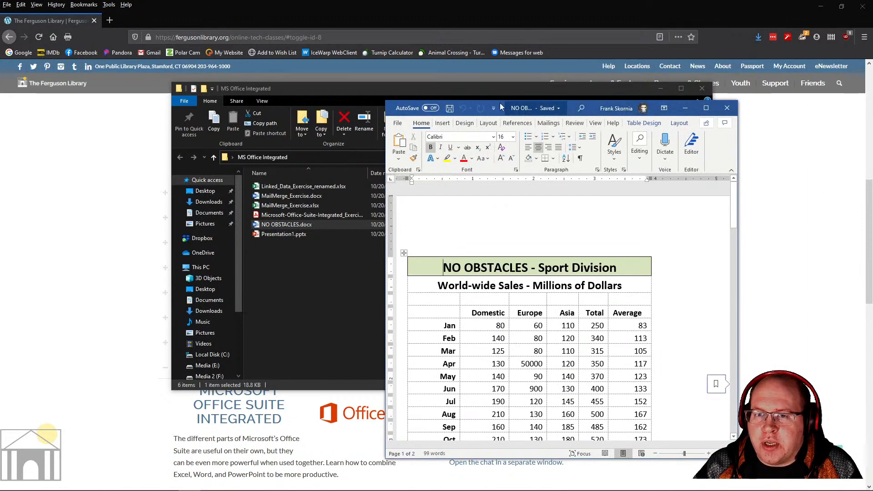
pyautogui.click(705, 108)
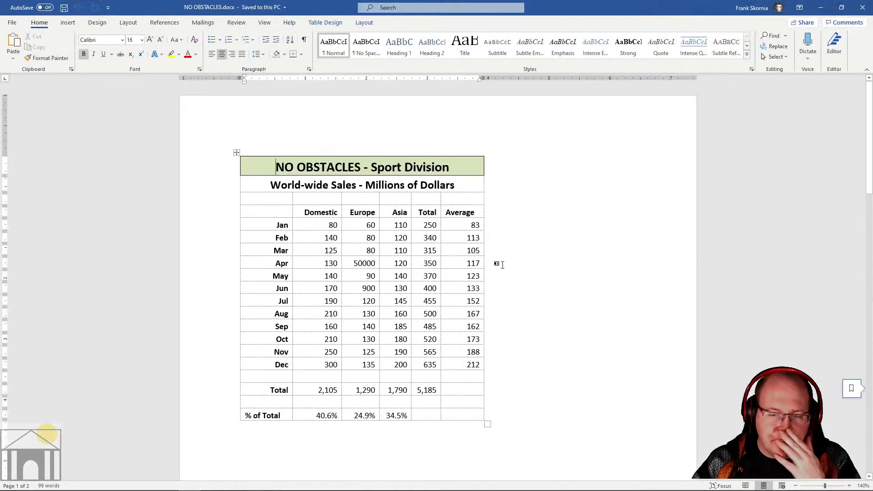
# Try to open the Excel source of the linked table on page 2, check its object options, and close the document.
pyautogui.scroll(-10, 502, 265)
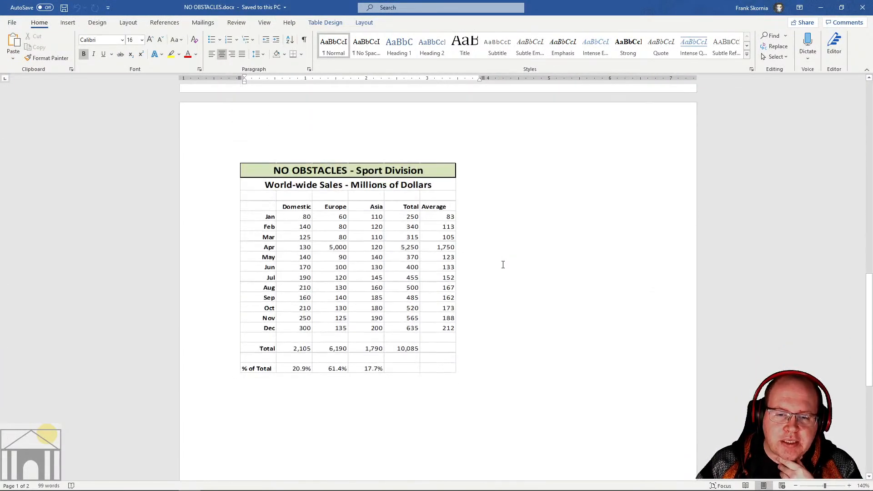
pyautogui.scroll(-1, 503, 265)
pyautogui.click(402, 236)
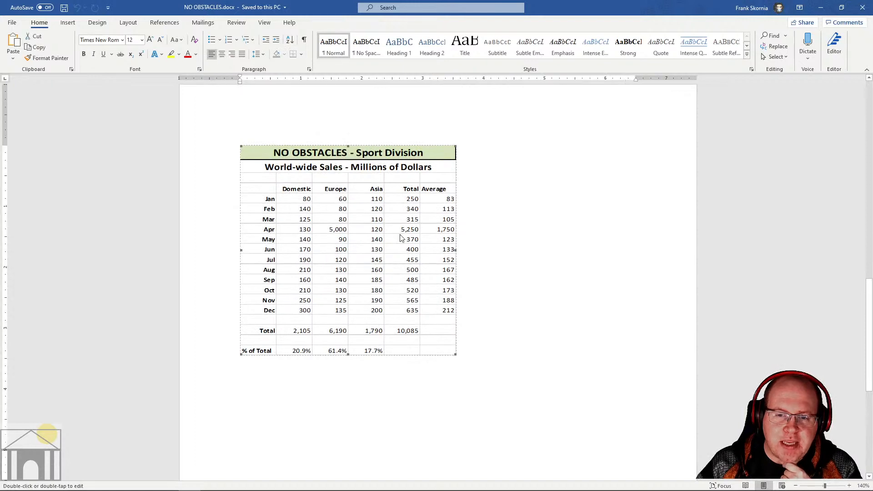
pyautogui.doubleClick(347, 245)
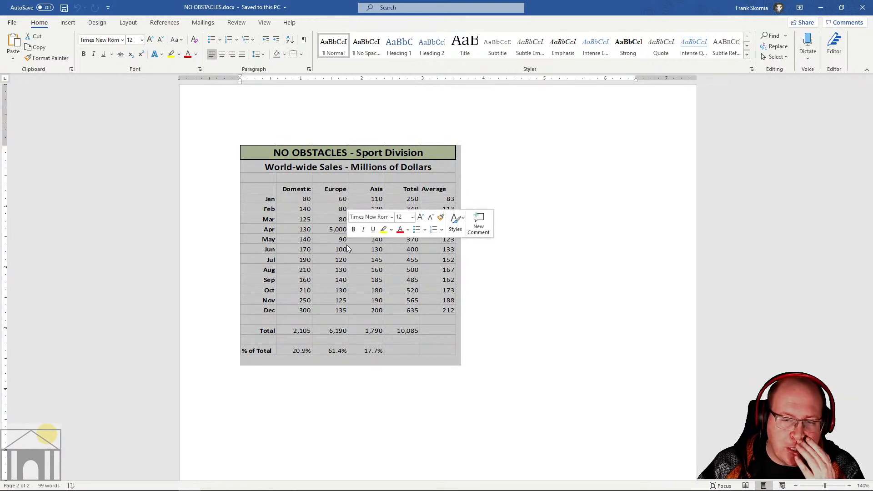
pyautogui.rightClick(347, 247)
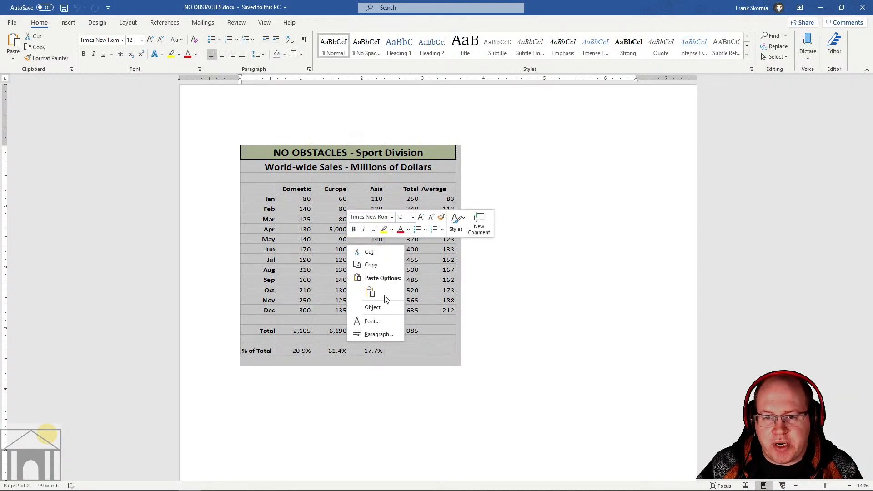
pyautogui.click(460, 297)
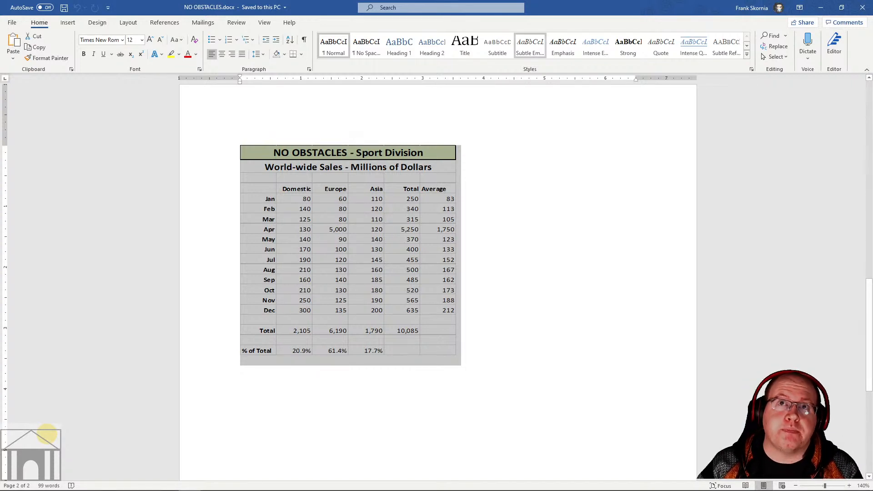
pyautogui.hotkey('alt', 'Tab')
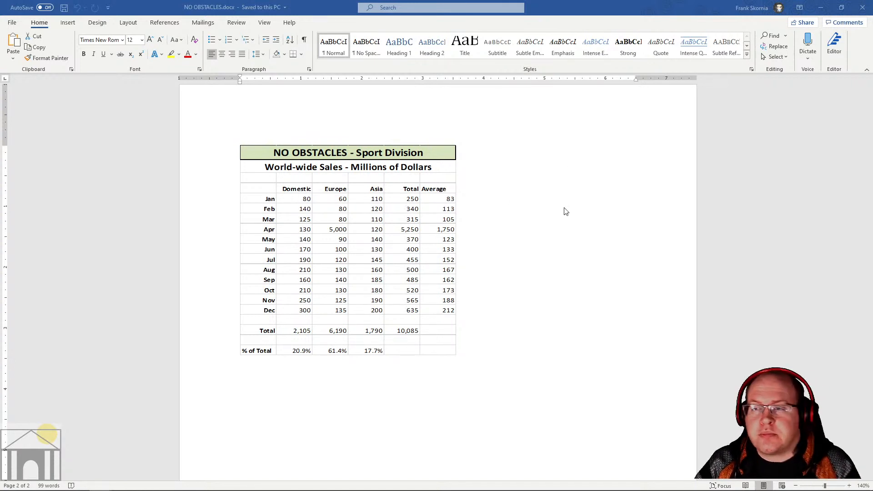
pyautogui.click(862, 8)
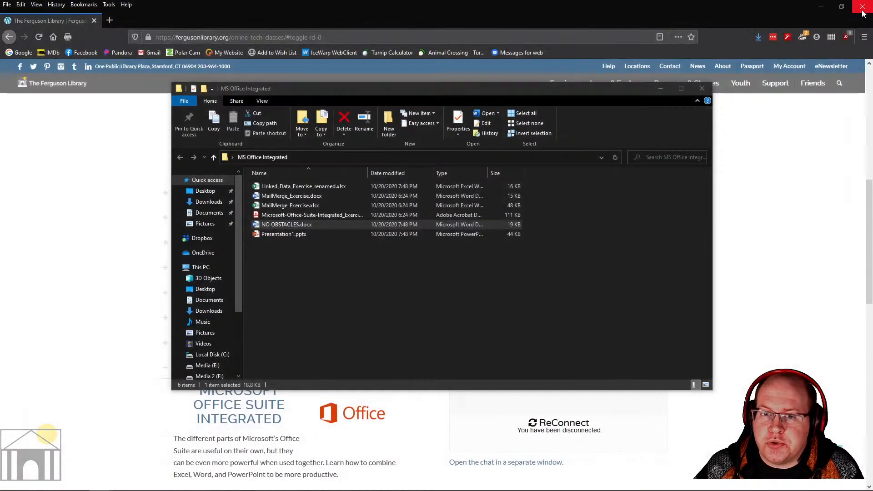
# Rename Linked_Data_Exercise_renamed.xlsx back to Linked_Data_Exercise.xlsx.
pyautogui.click(303, 186)
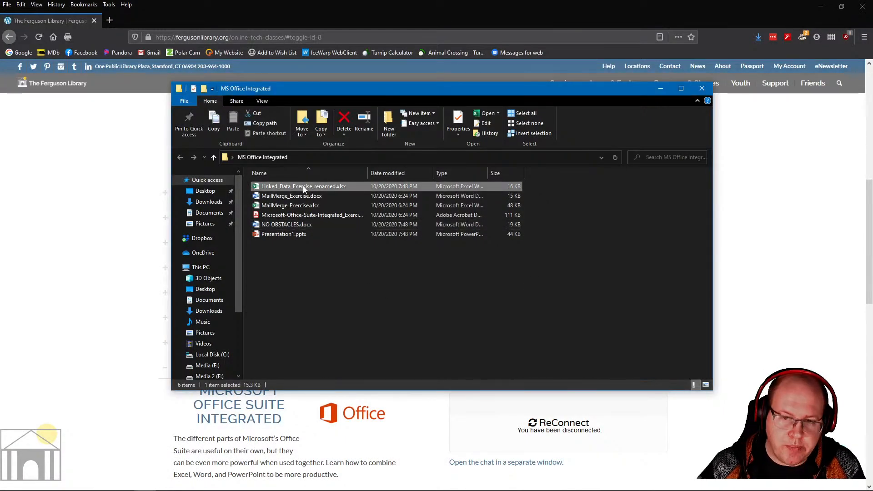
pyautogui.press('F2')
pyautogui.press('Right')
pyautogui.press('BackSpace')
pyautogui.press('BackSpace')
pyautogui.press('BackSpace')
pyautogui.press('BackSpace')
pyautogui.press('BackSpace')
pyautogui.press('BackSpace')
pyautogui.press('BackSpace')
pyautogui.press('BackSpace')
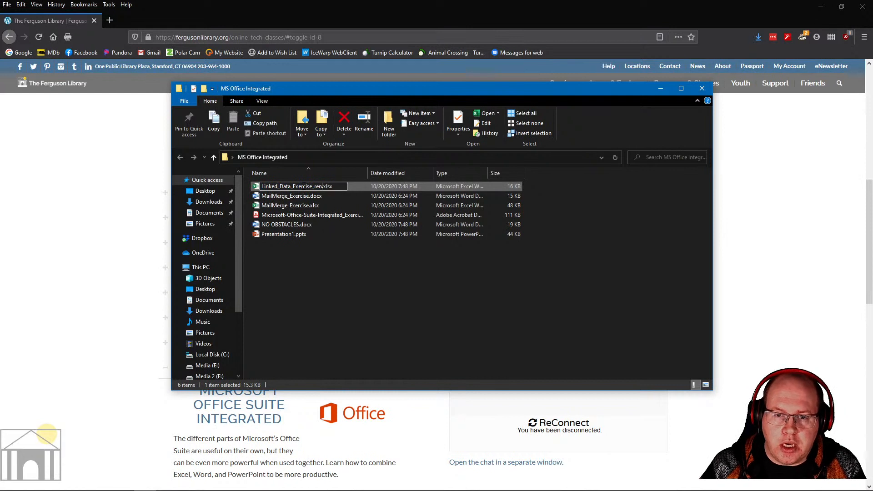
pyautogui.press('Return')
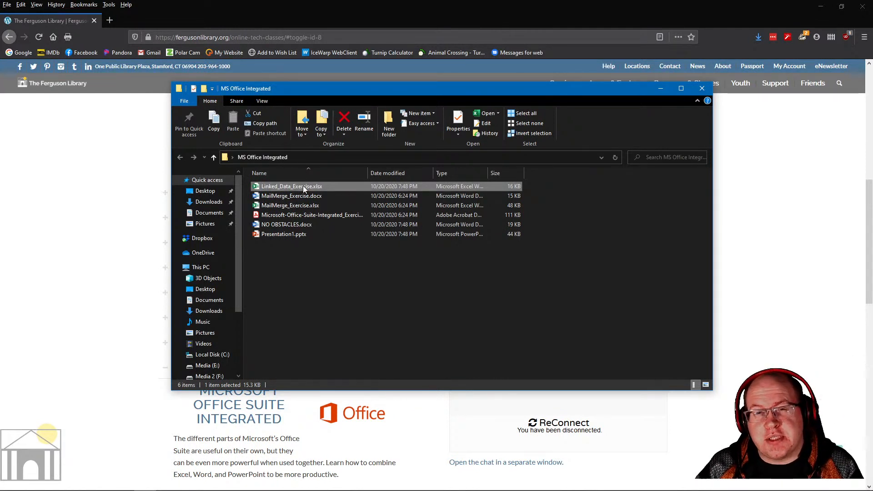
# Reopen NO OBSTACLES.docx with its linked data updated and examine the linked table on page 2.
pyautogui.doubleClick(291, 224)
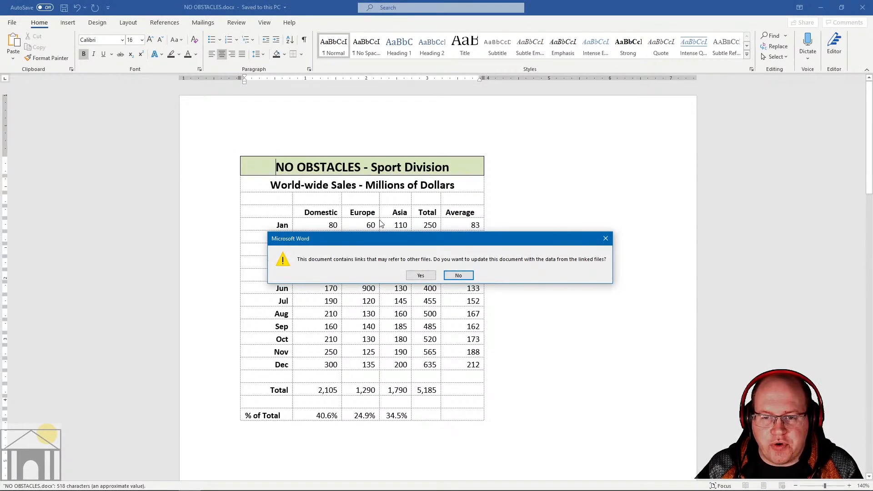
pyautogui.click(421, 276)
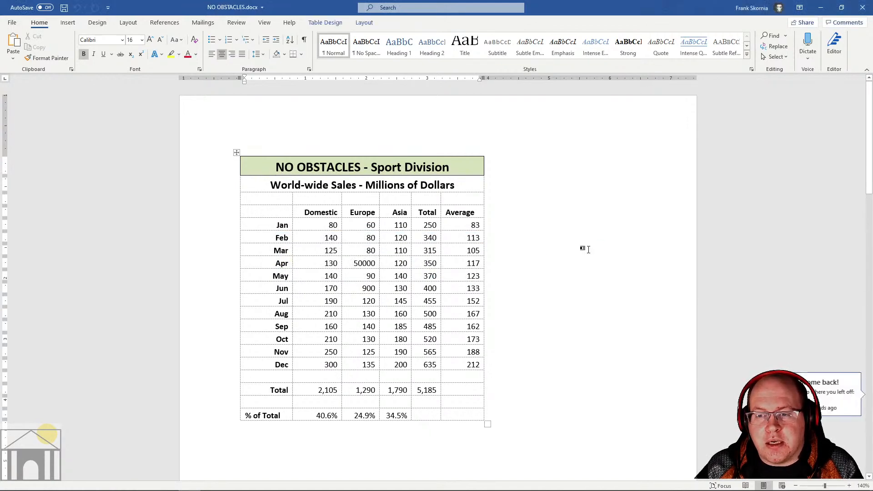
pyautogui.scroll(-5, 589, 250)
pyautogui.scroll(-14, 590, 249)
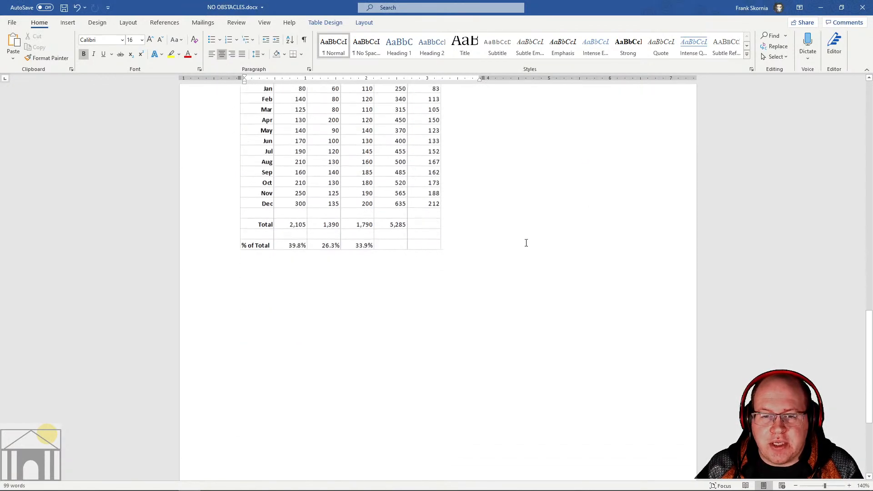
# Update the link of the sales table on page 2, open its Excel source to check the connection, and close the workbook.
pyautogui.click(318, 170)
pyautogui.rightClick(318, 169)
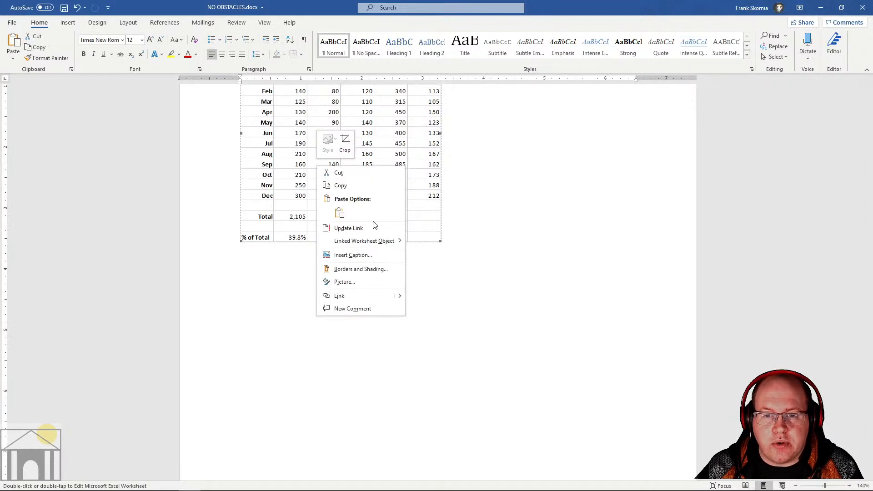
pyautogui.click(358, 228)
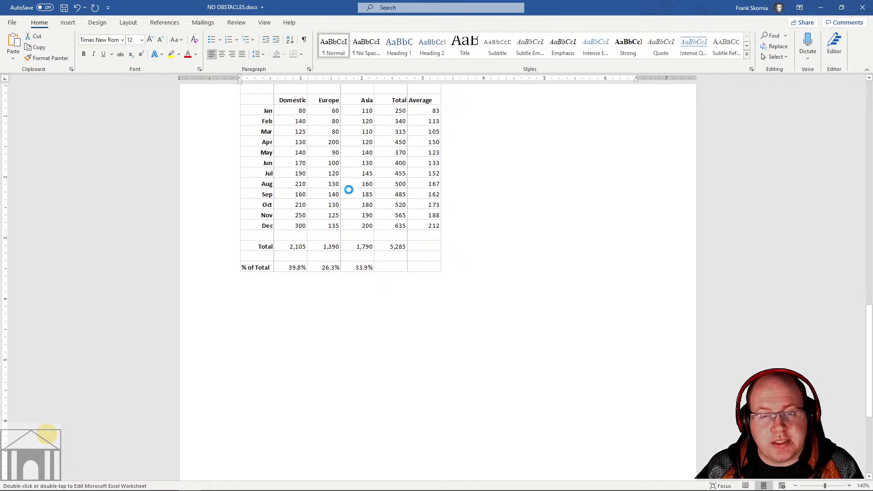
pyautogui.doubleClick(348, 189)
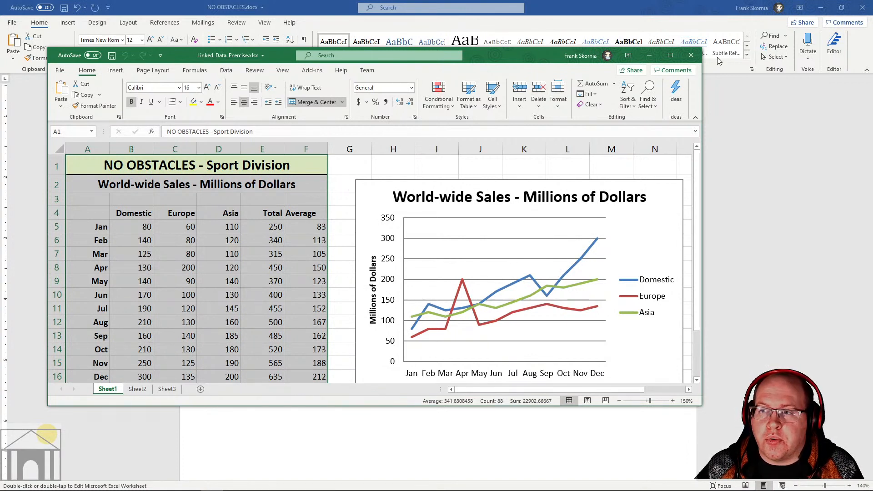
pyautogui.click(691, 55)
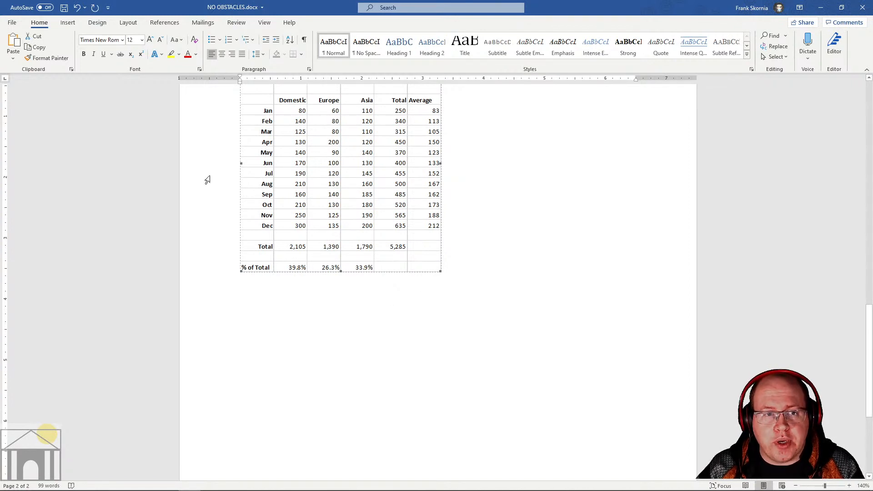
# Check which Paste Special formats the Word document offers, without pasting anything.
pyautogui.click(14, 58)
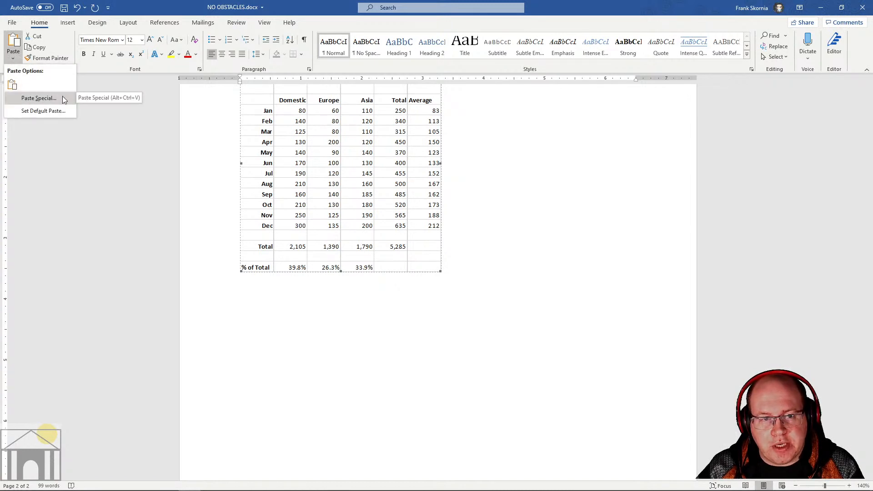
pyautogui.click(41, 100)
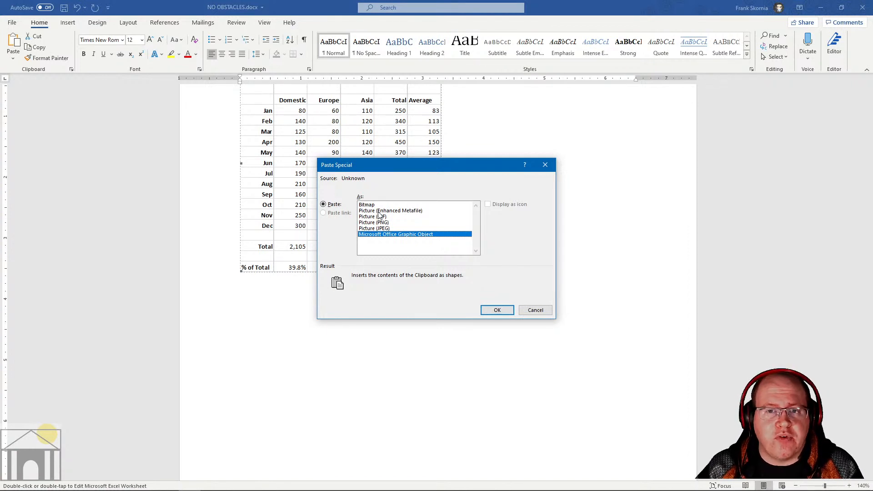
pyautogui.click(531, 313)
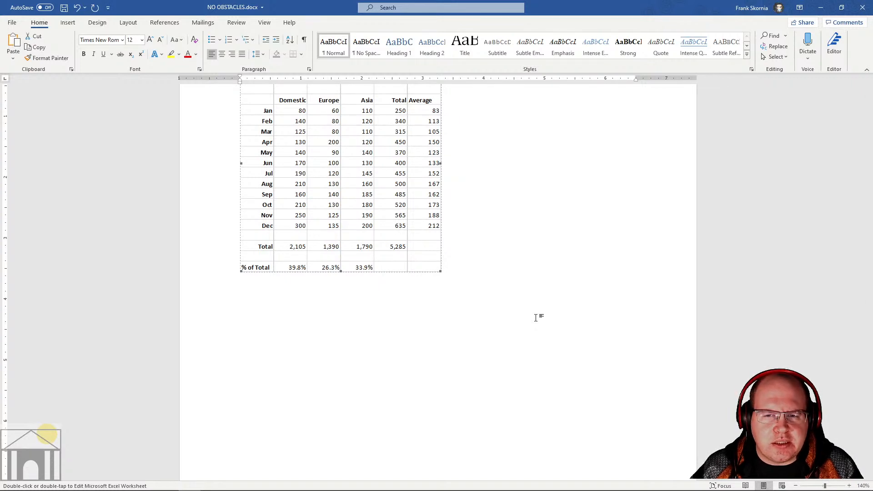
# Close NO OBSTACLES.docx without saving and open Linked_Data_Exercise.xlsx in a maximized window.
pyautogui.click(862, 7)
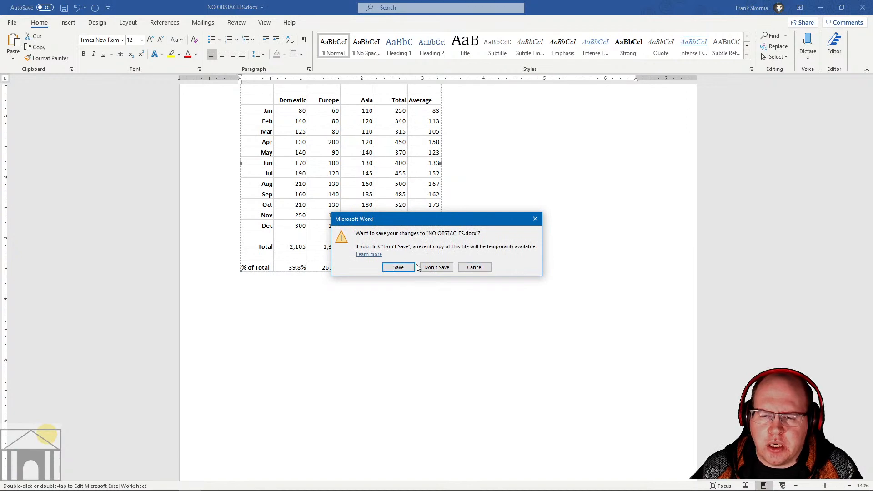
pyautogui.click(436, 266)
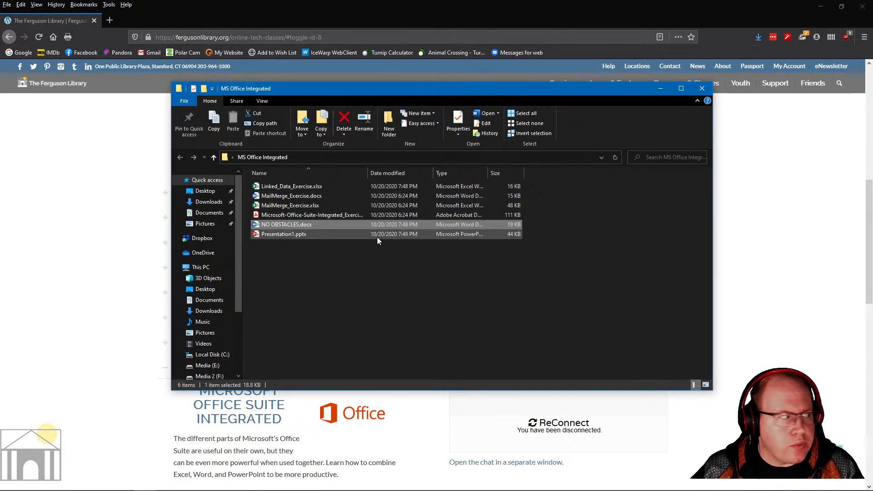
pyautogui.click(281, 186)
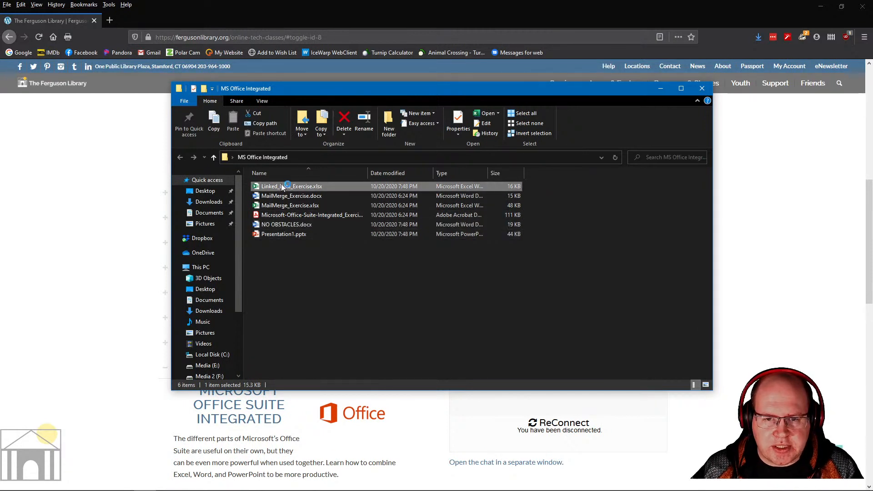
pyautogui.doubleClick(281, 187)
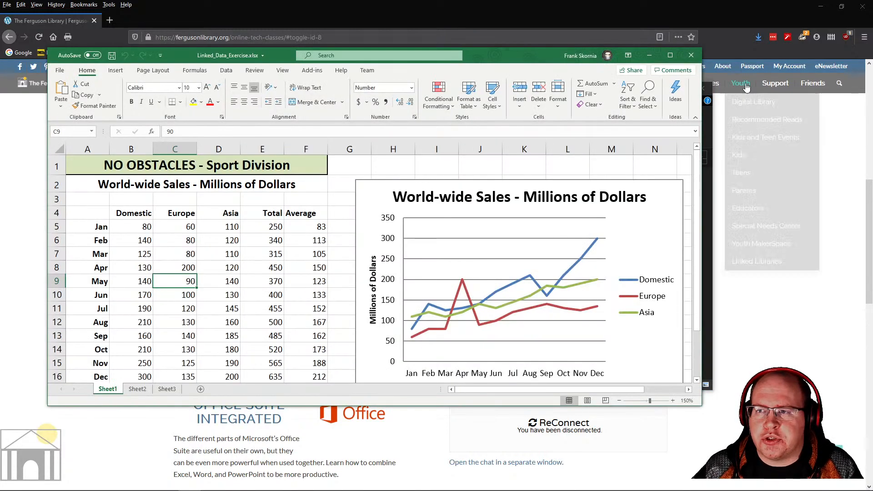
pyautogui.click(670, 55)
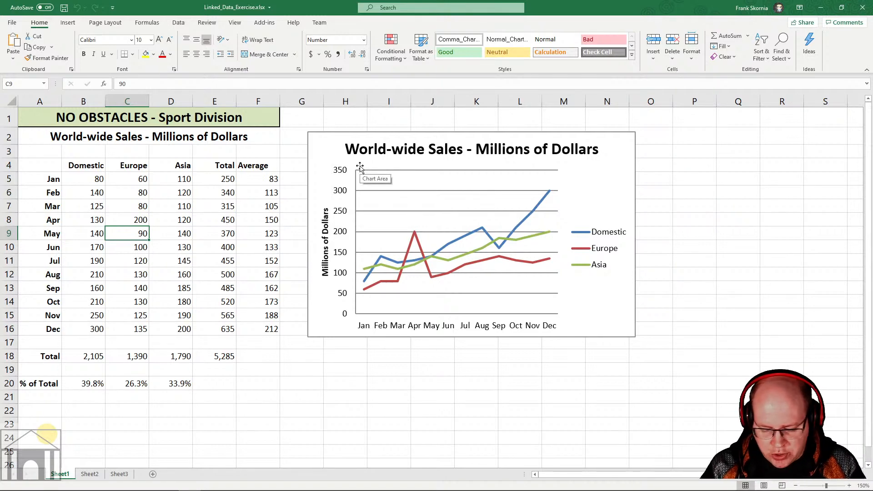
# Create a blank workbook and arrange it side by side with Linked_Data_Exercise.xlsx.
pyautogui.hotkey('ctrl', 'n')
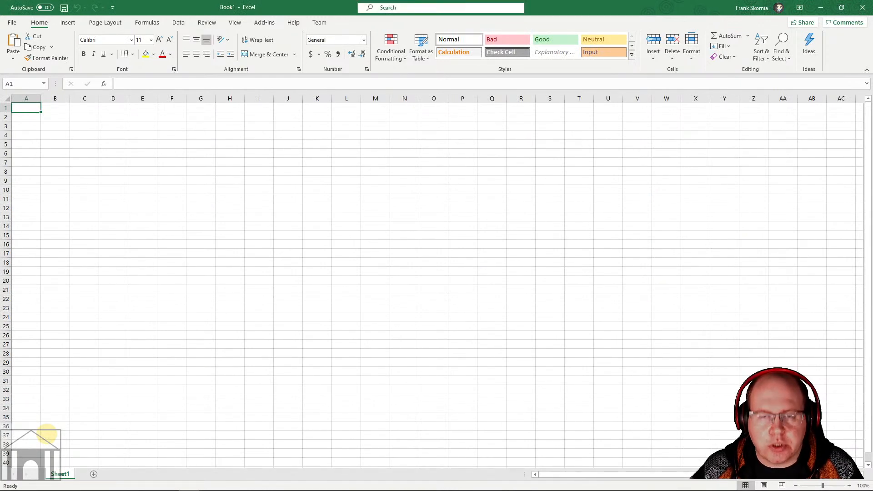
pyautogui.moveTo(308, 12); pyautogui.dragTo(872, 179)
pyautogui.click(206, 36)
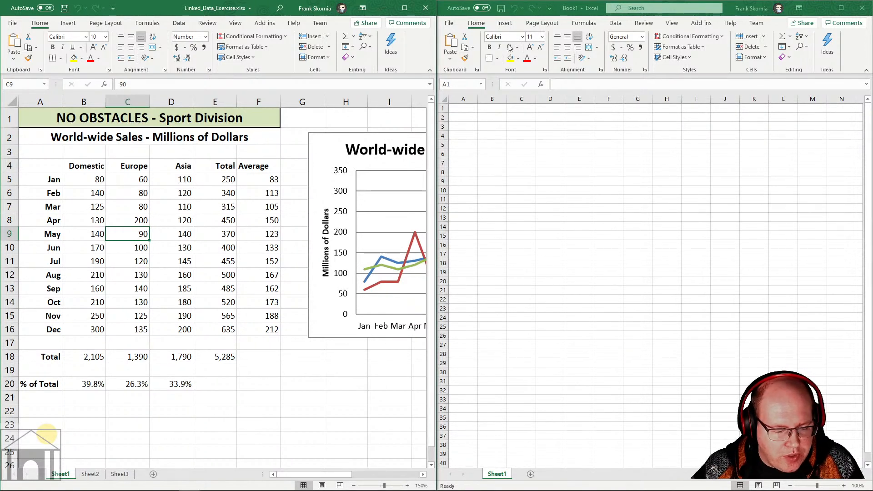
# Maximize the blank workbook and import Linked_Data_Exercise.xlsx from the MS Office Integrated desktop folder as a workbook data source.
pyautogui.click(617, 25)
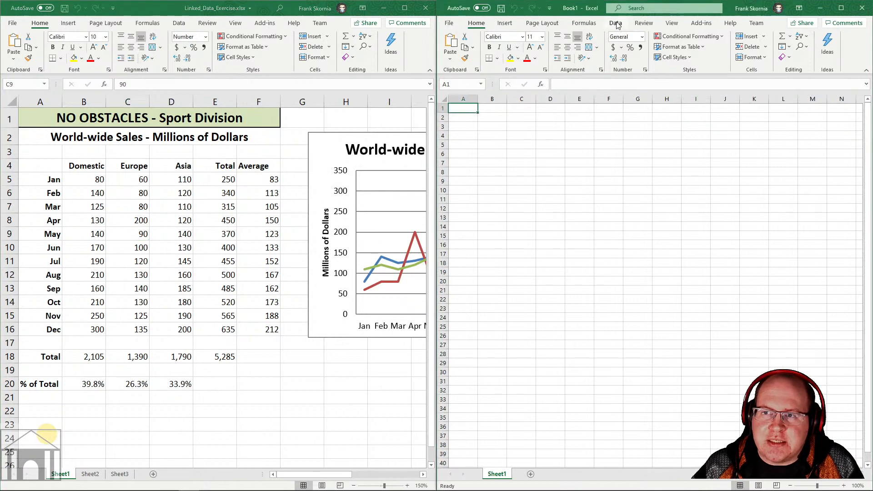
pyautogui.click(616, 24)
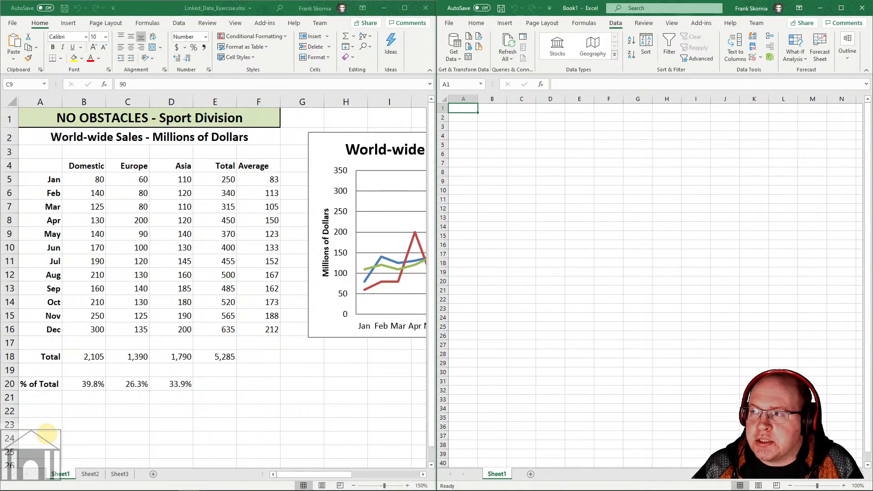
pyautogui.click(841, 8)
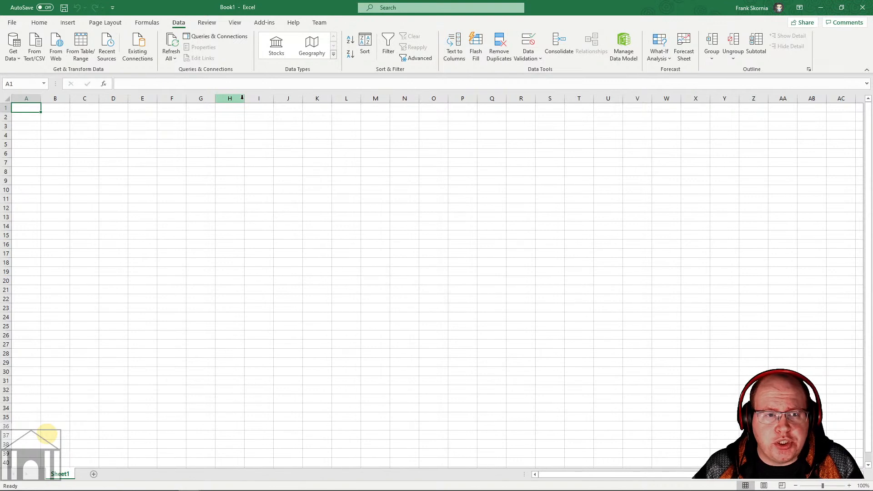
pyautogui.click(14, 56)
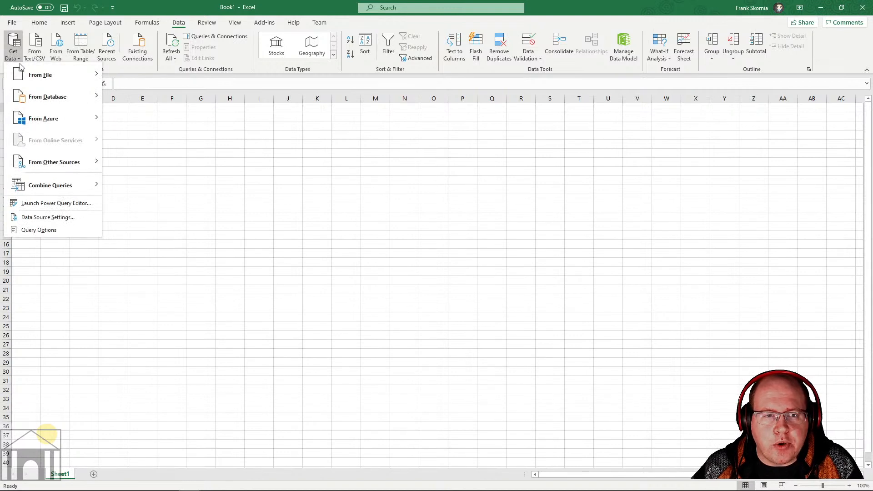
pyautogui.moveTo(21, 77)
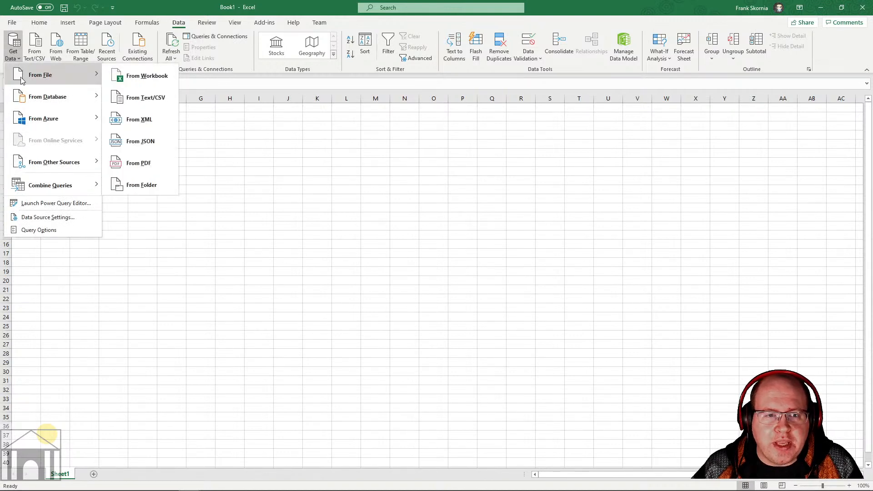
pyautogui.click(141, 78)
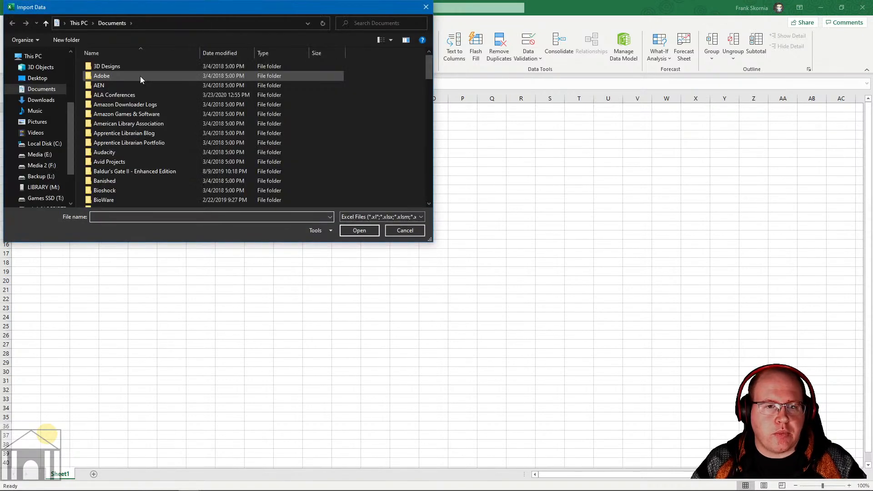
pyautogui.click(38, 78)
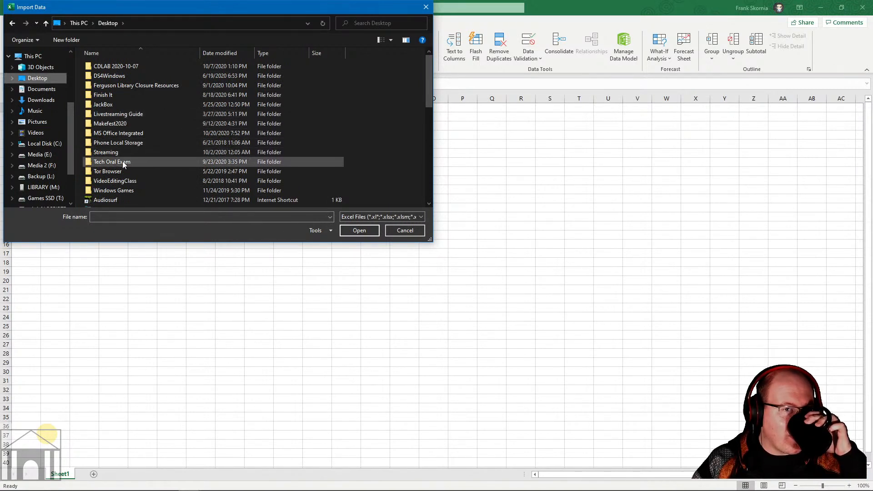
pyautogui.doubleClick(127, 134)
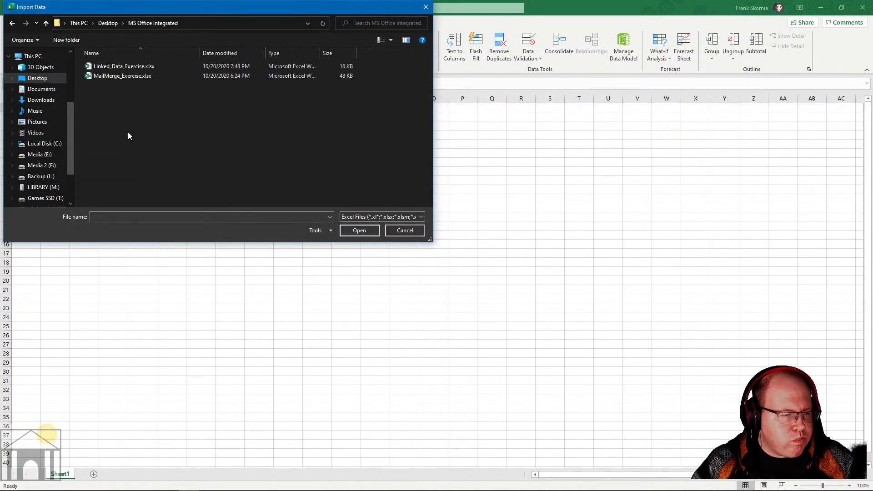
pyautogui.click(138, 68)
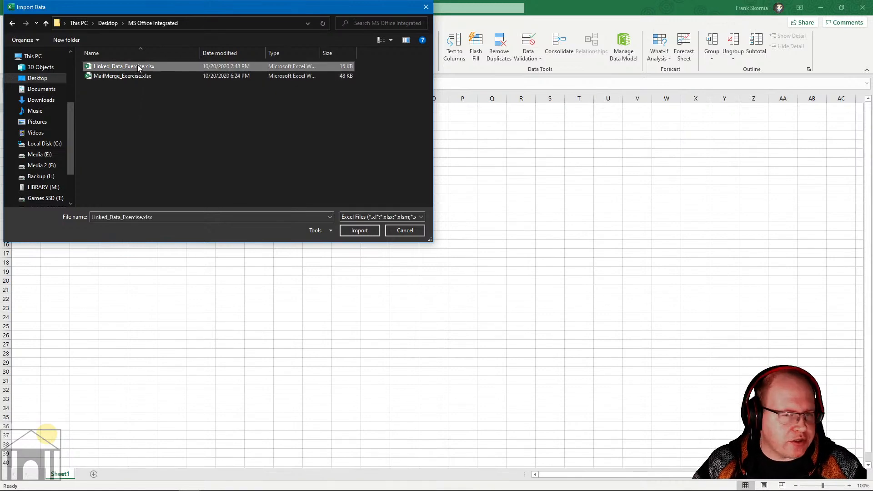
pyautogui.click(359, 230)
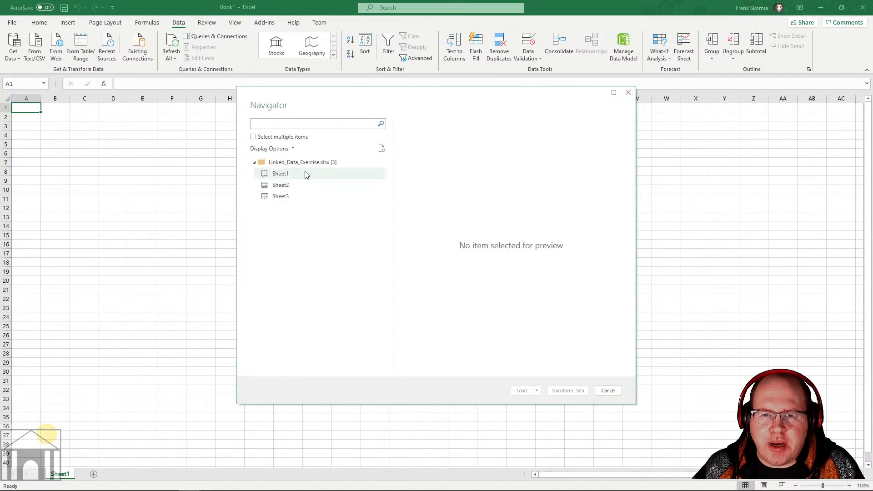
# Preview all columns of the source's Sheet1 and load it into the new workbook.
pyautogui.click(282, 174)
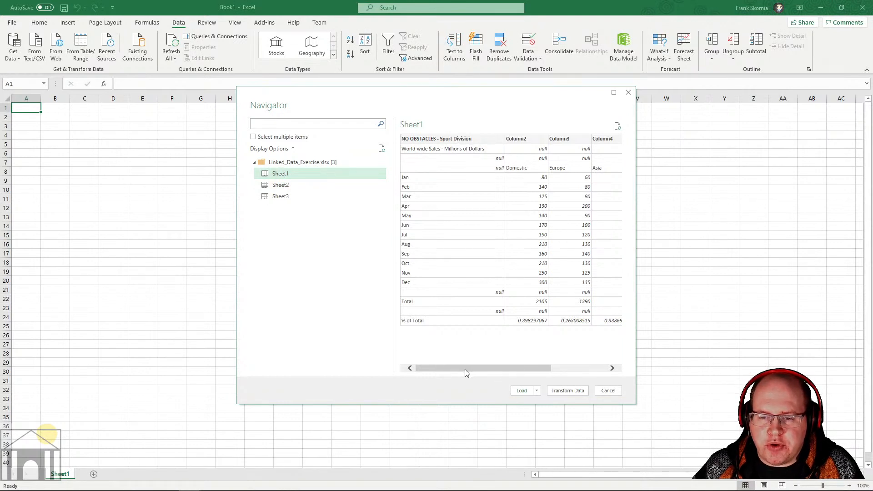
pyautogui.moveTo(467, 373); pyautogui.dragTo(421, 369)
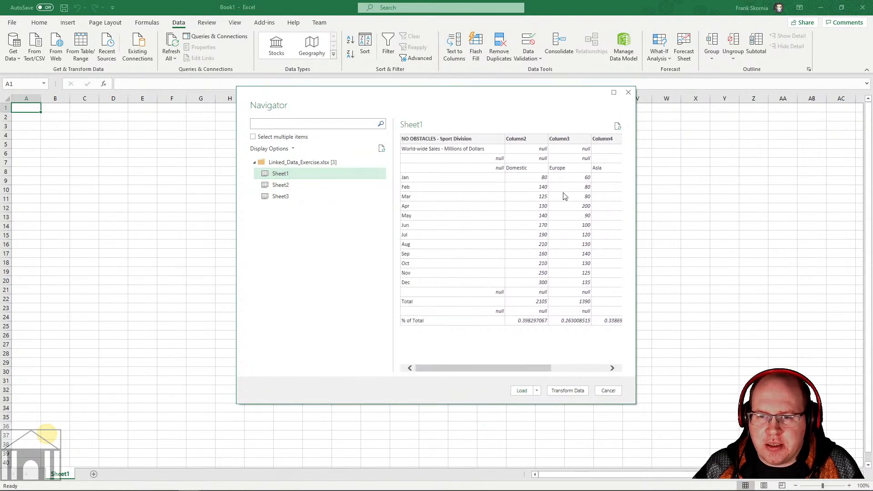
pyautogui.moveTo(494, 371); pyautogui.dragTo(589, 363)
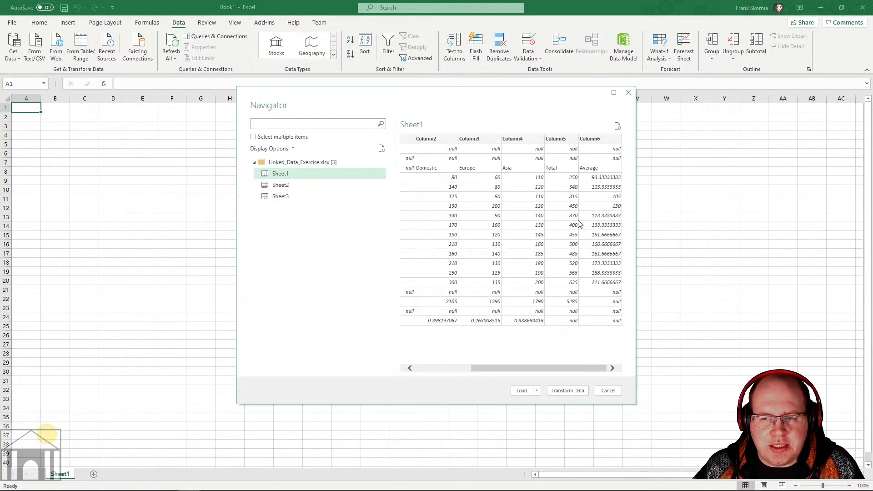
pyautogui.moveTo(522, 368); pyautogui.dragTo(471, 368)
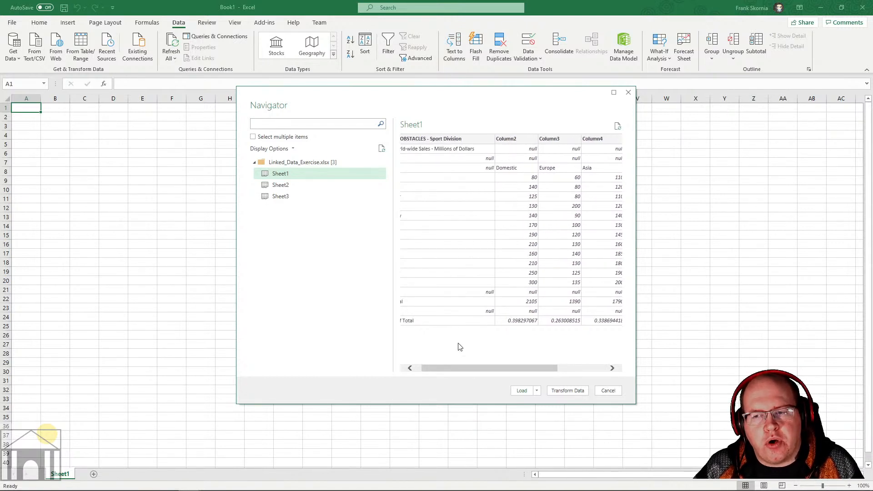
pyautogui.moveTo(453, 363); pyautogui.dragTo(503, 369)
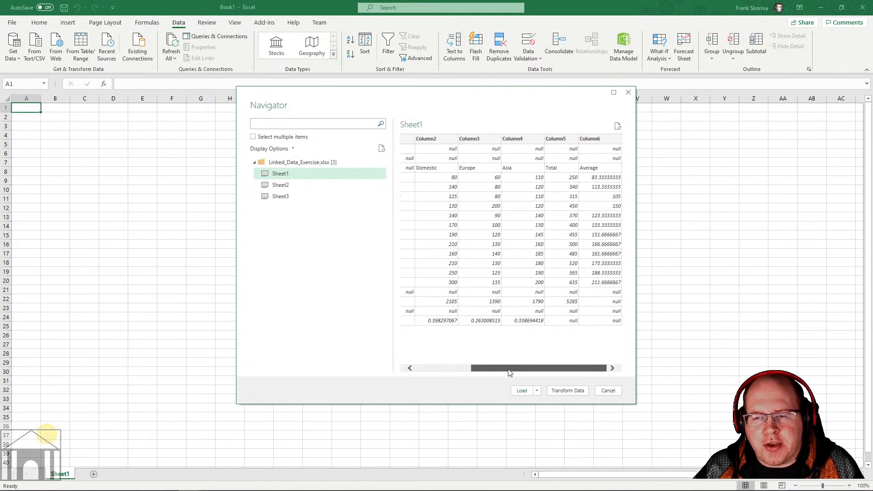
pyautogui.click(523, 392)
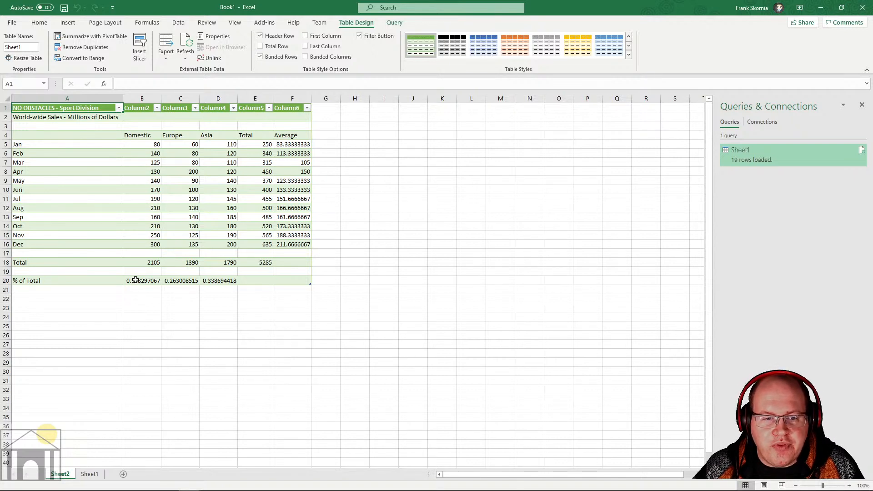
# Format the % of Total values in B20:D20 as percentages with 1 decimal place.
pyautogui.moveTo(136, 280); pyautogui.dragTo(212, 281)
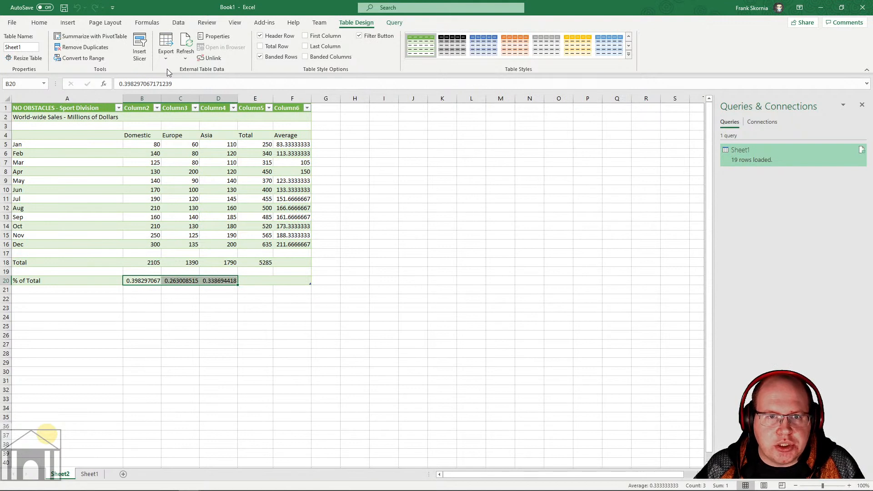
pyautogui.click(39, 22)
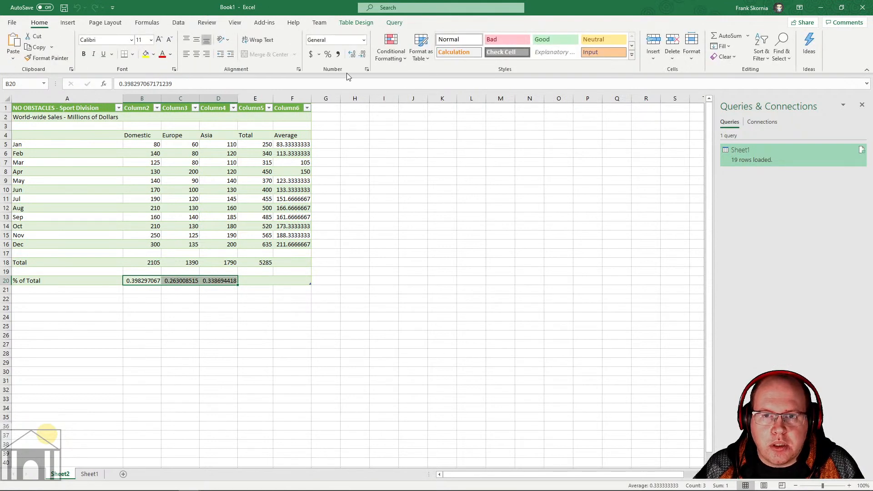
pyautogui.click(328, 55)
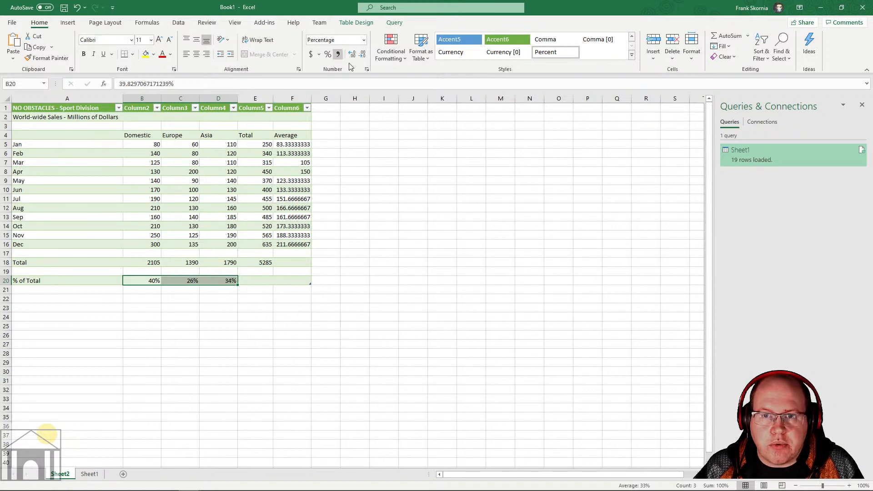
pyautogui.click(367, 69)
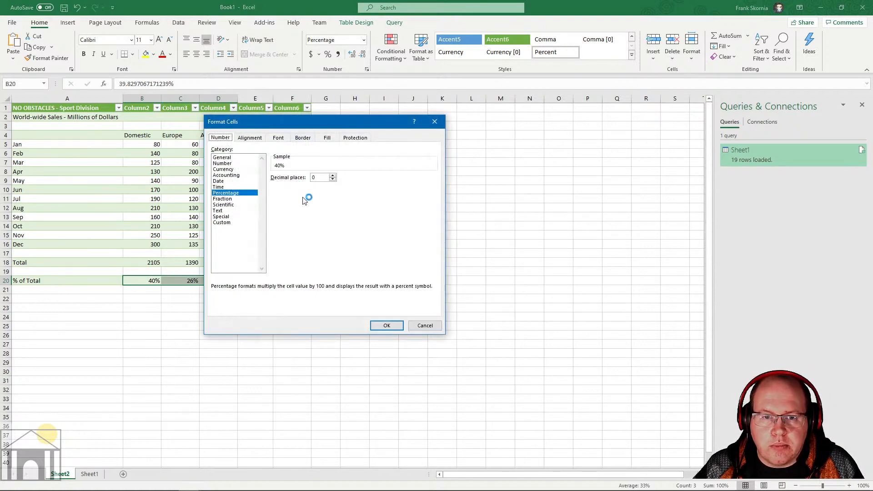
pyautogui.click(333, 175)
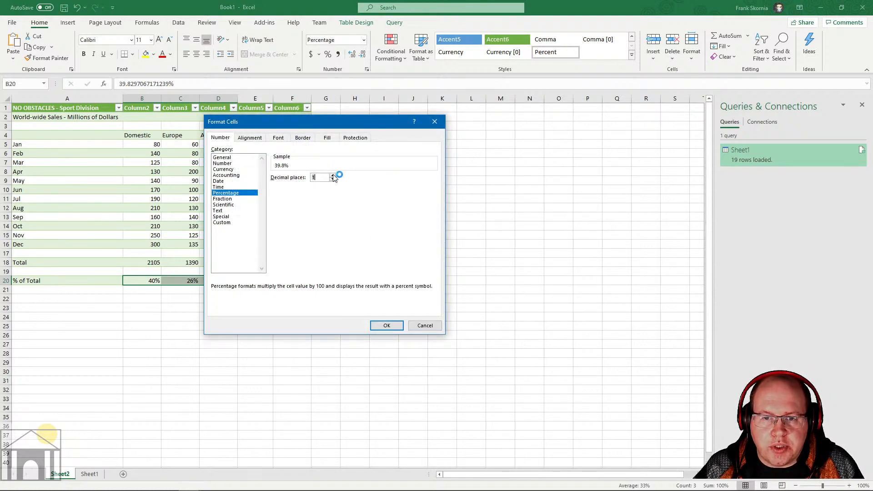
pyautogui.click(383, 326)
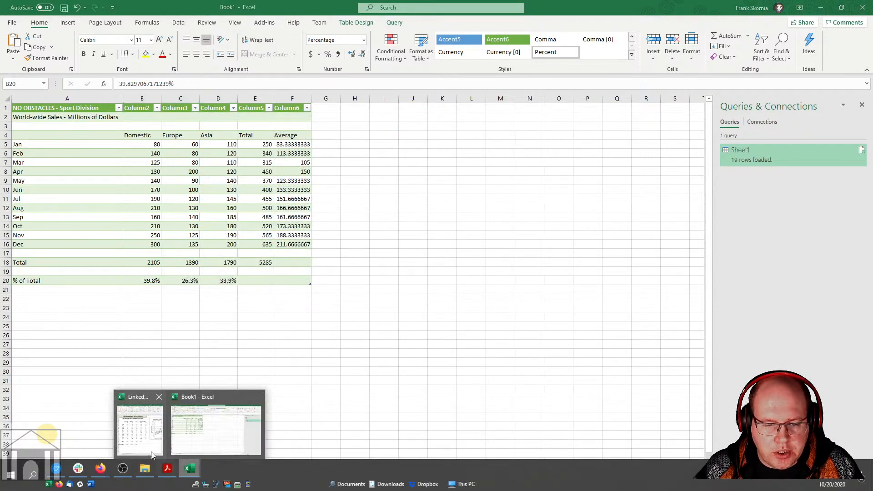
# Check the number format of the March average in F7 of Linked_Data_Exercise.xlsx.
pyautogui.click(150, 447)
pyautogui.click(255, 204)
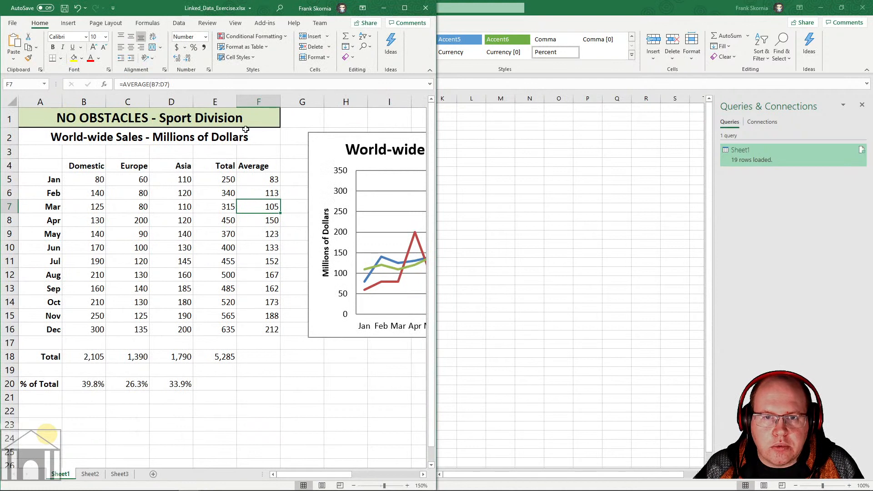
pyautogui.rightClick(258, 208)
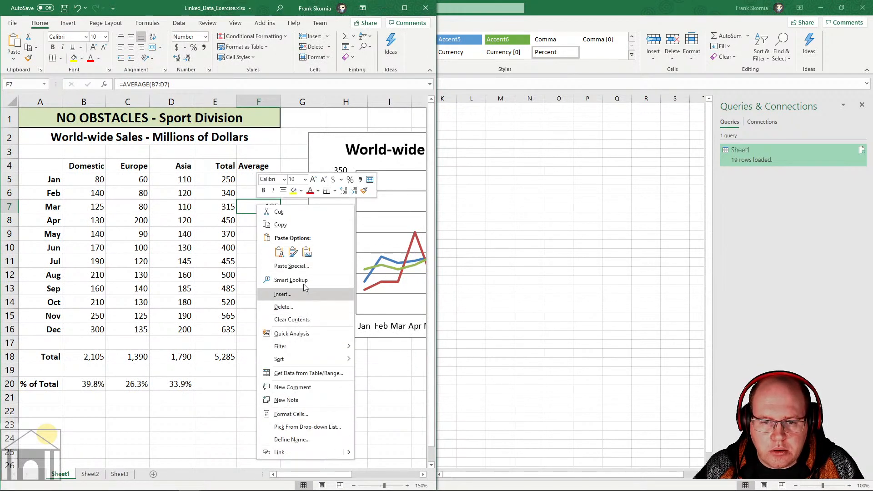
pyautogui.click(290, 412)
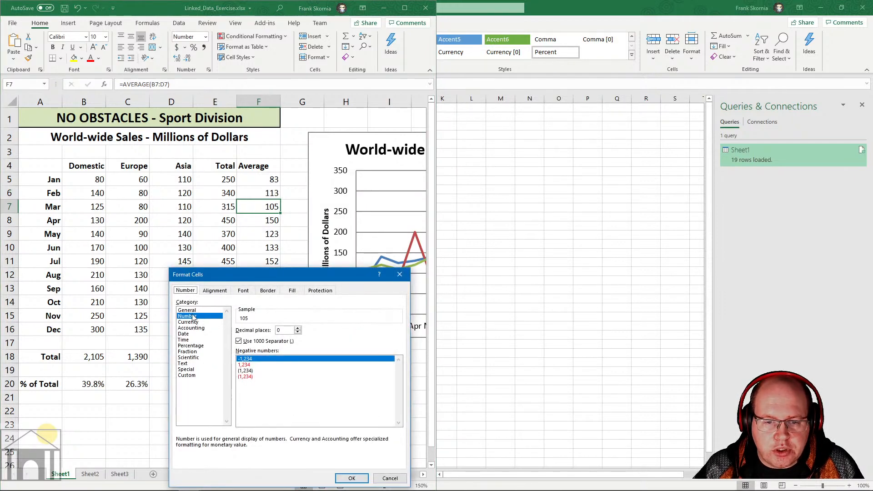
pyautogui.click(389, 479)
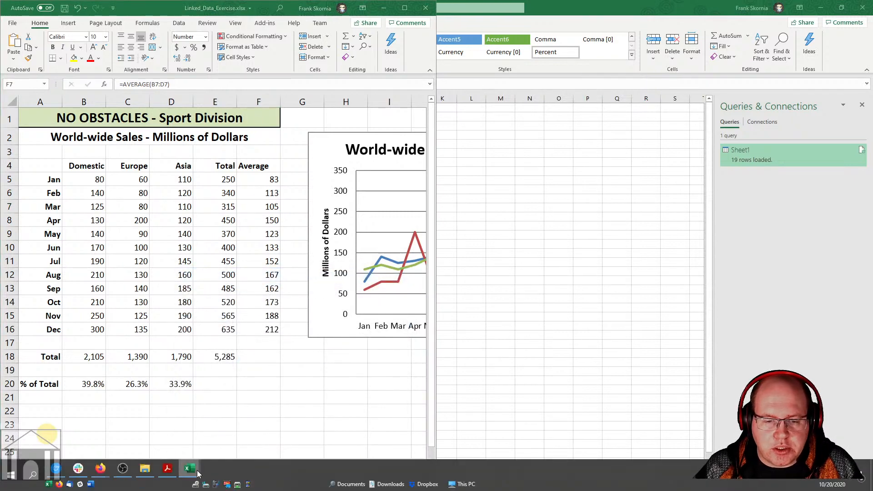
# Format the monthly Average values in F5:F16 of the new workbook as Number with 0 decimal places.
pyautogui.moveTo(190, 468)
pyautogui.click(254, 444)
pyautogui.moveTo(293, 144); pyautogui.dragTo(294, 244)
pyautogui.click(366, 69)
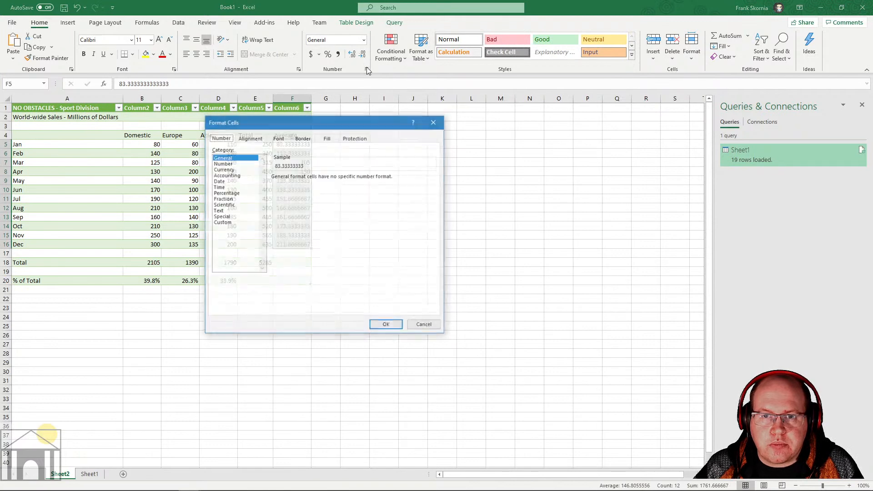
pyautogui.click(232, 164)
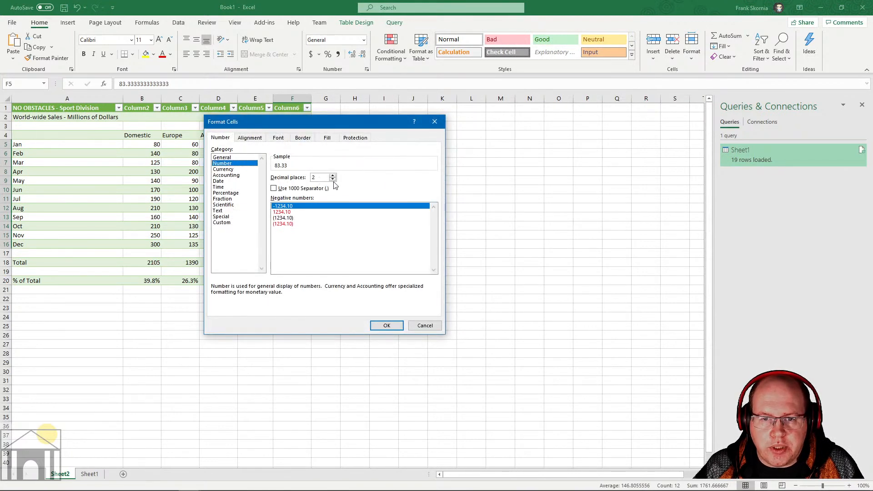
pyautogui.click(332, 179)
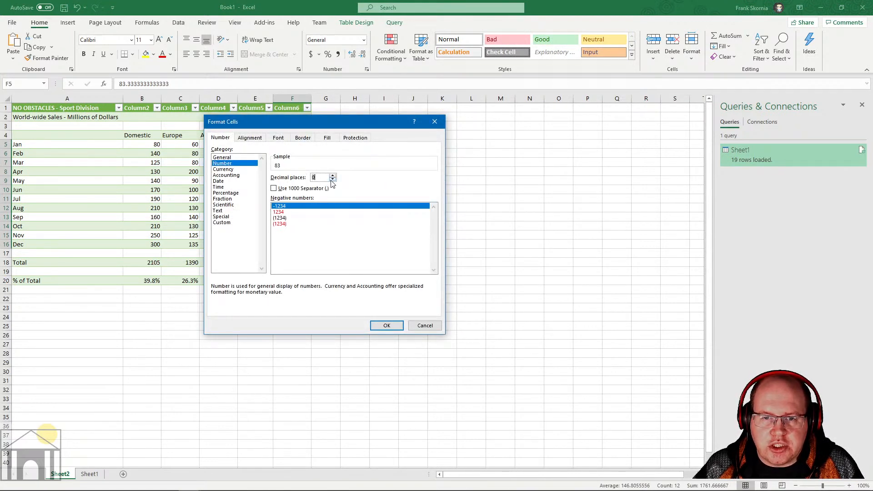
pyautogui.click(386, 326)
pyautogui.click(221, 226)
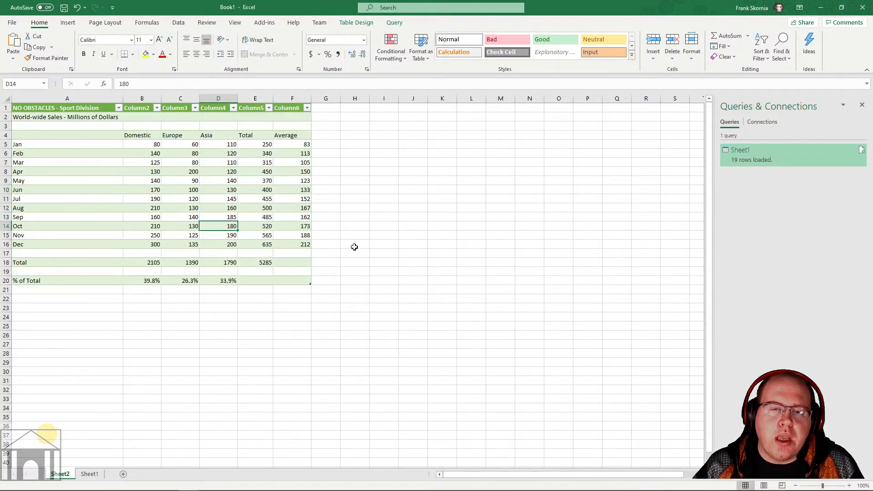
# Set Europe's April value in C8 of the imported table to 5000.
pyautogui.click(188, 173)
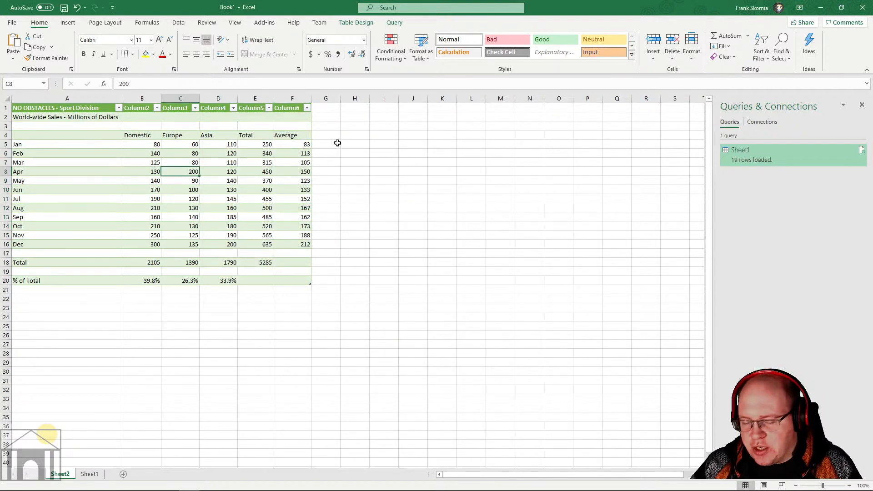
pyautogui.write('5000')
pyautogui.press('Return')
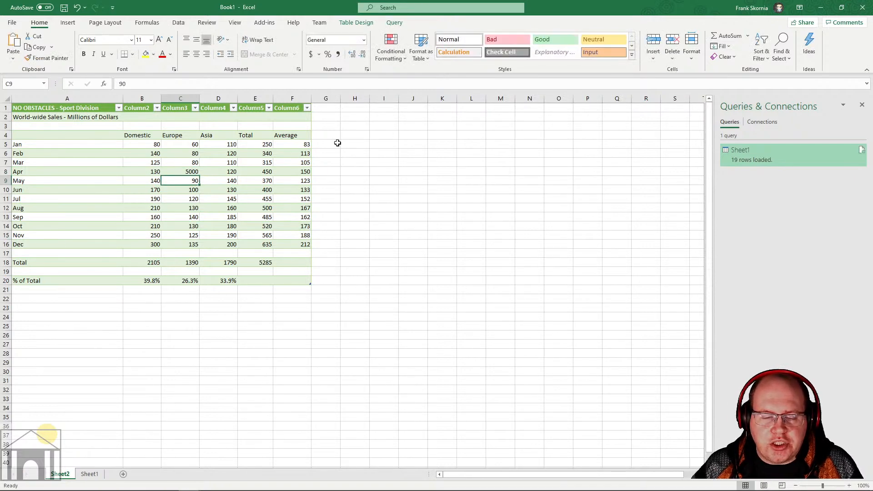
# Arrange Linked_Data_Exercise.xlsx and the new workbook side by side and close the Queries & Connections pane.
pyautogui.moveTo(187, 475)
pyautogui.click(182, 455)
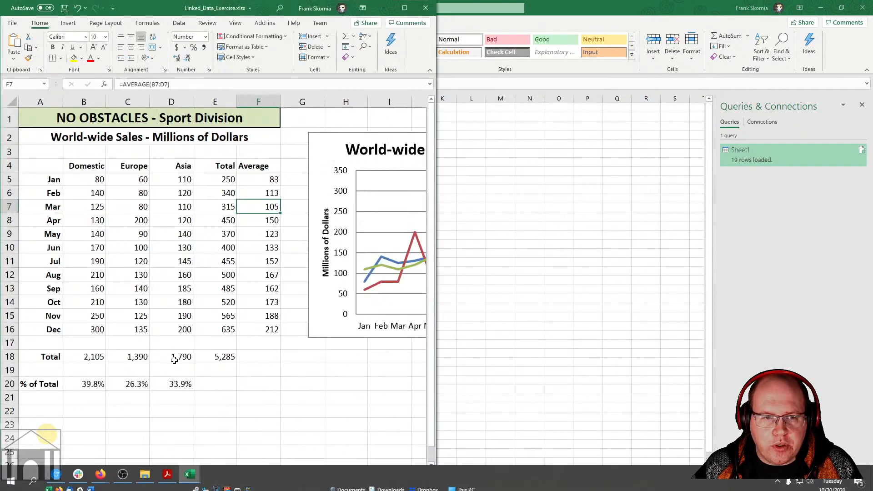
pyautogui.moveTo(200, 11); pyautogui.dragTo(2, 157)
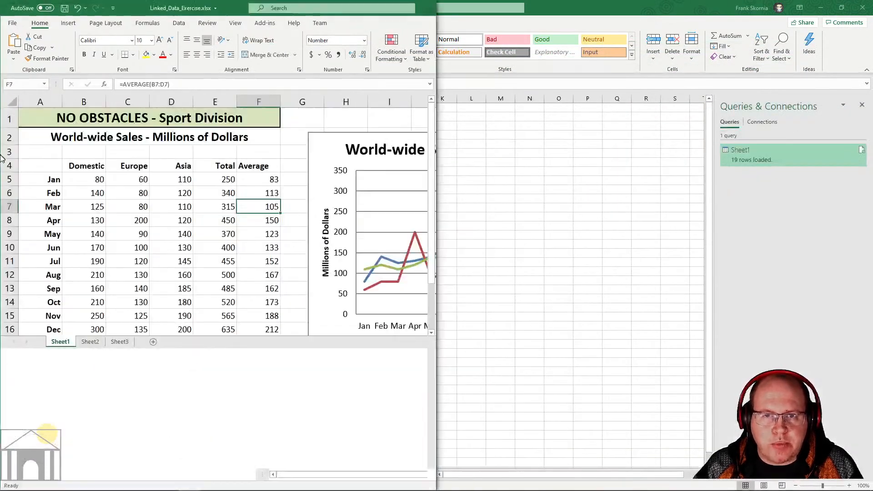
pyautogui.click(589, 63)
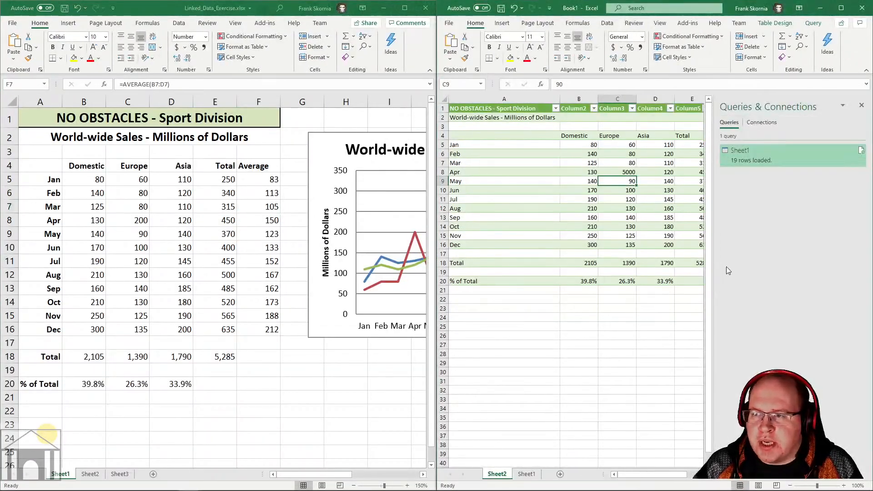
pyautogui.click(862, 106)
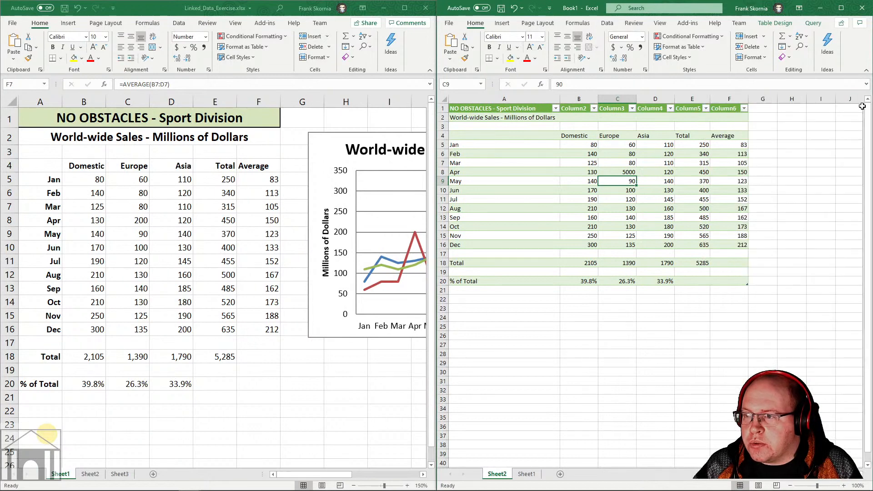
pyautogui.click(604, 353)
# Compare Europe's April cell in both workbooks and set C8 in Linked_Data_Exercise.xlsx to 15000.
pyautogui.click(624, 172)
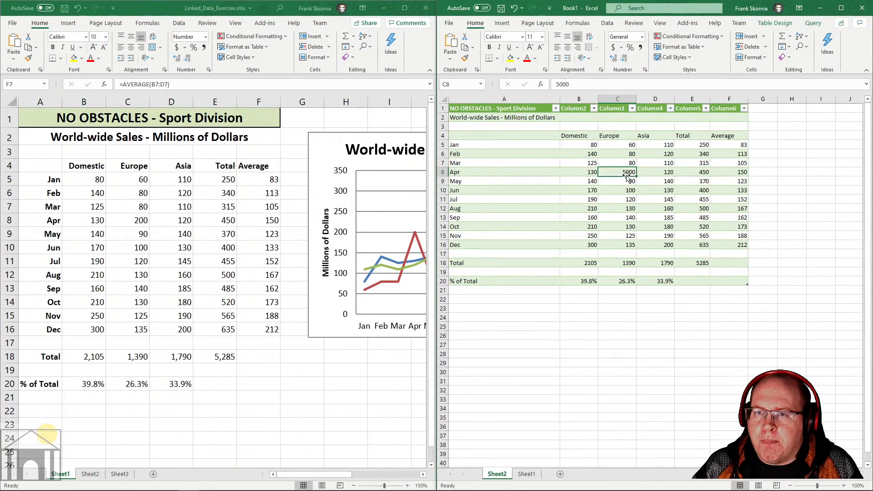
pyautogui.click(136, 220)
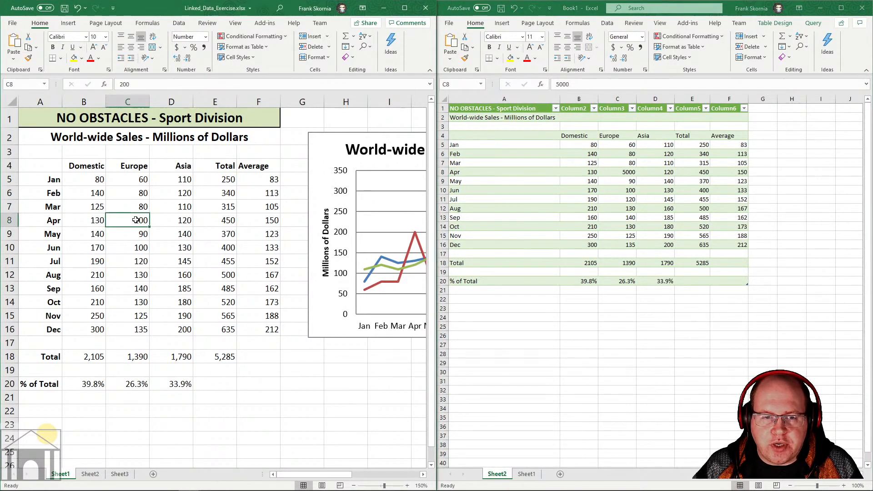
pyautogui.write('1')
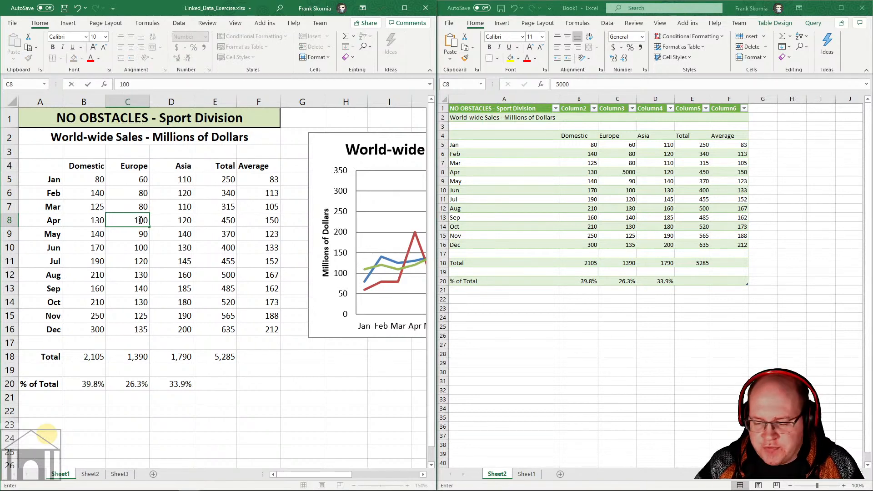
pyautogui.press('BackSpace')
pyautogui.press('BackSpace')
pyautogui.write('5000')
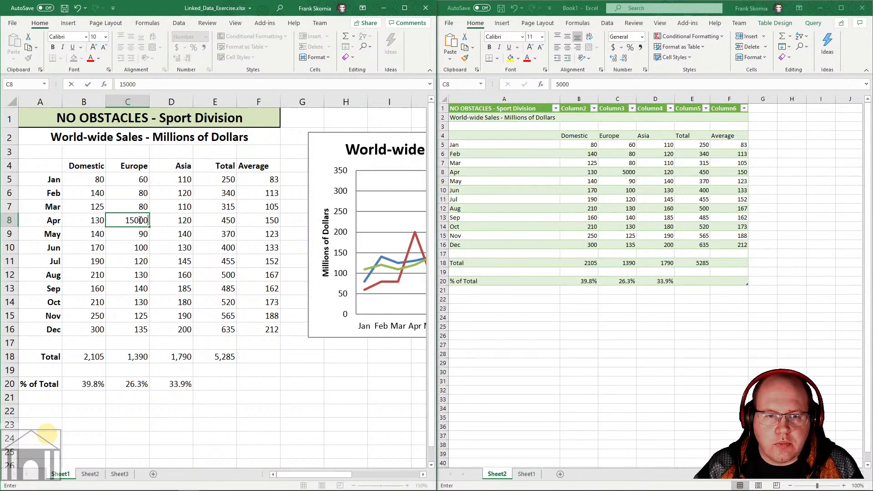
pyautogui.press('Return')
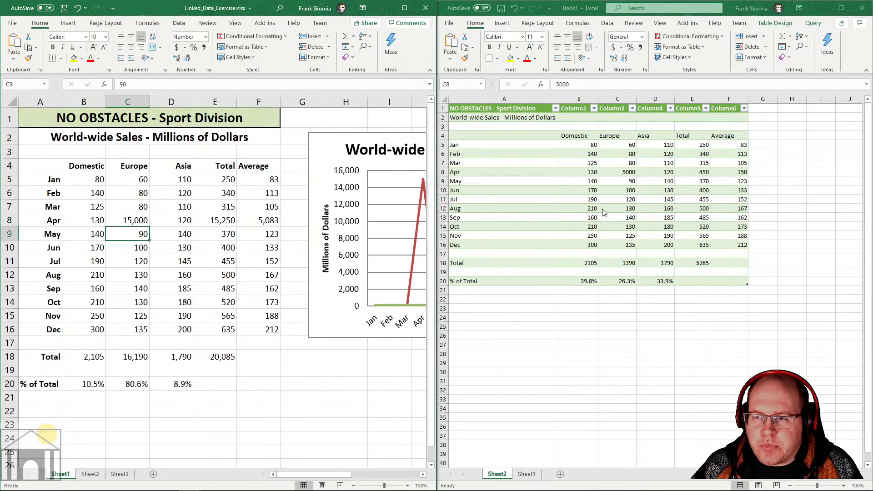
# Widen the new workbook's window and refresh all of its data connections.
pyautogui.click(649, 189)
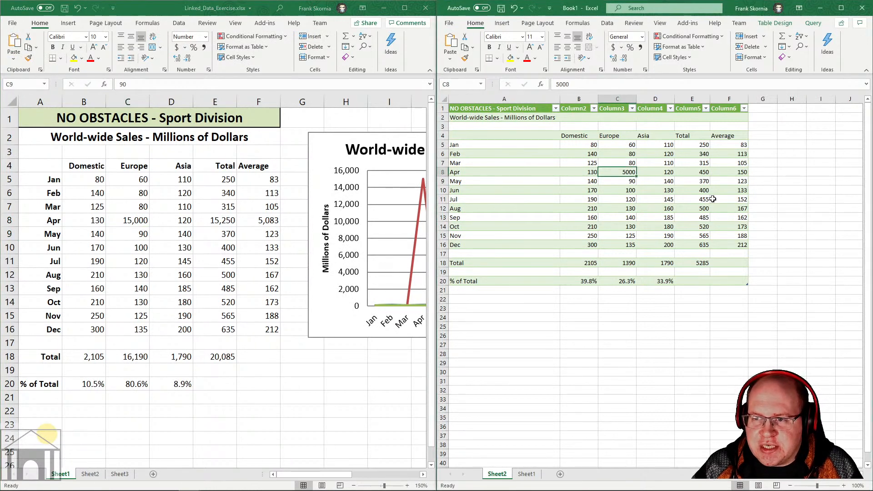
pyautogui.click(607, 23)
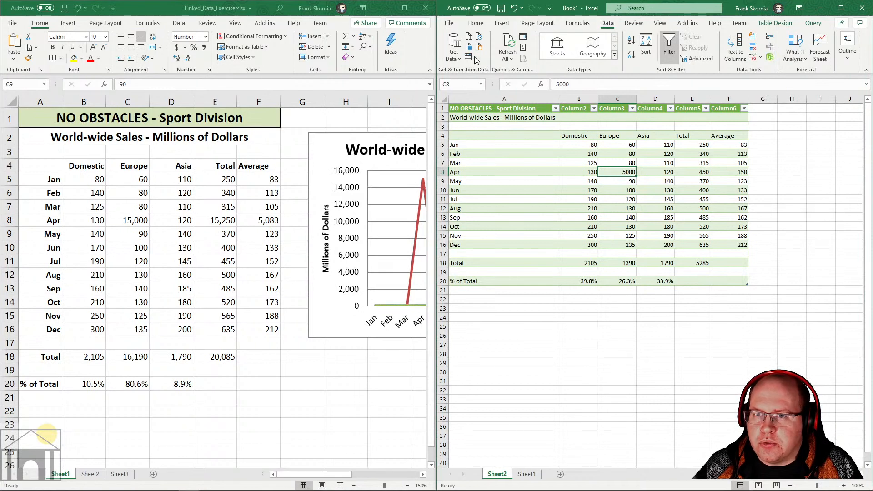
pyautogui.moveTo(435, 75); pyautogui.dragTo(270, 77)
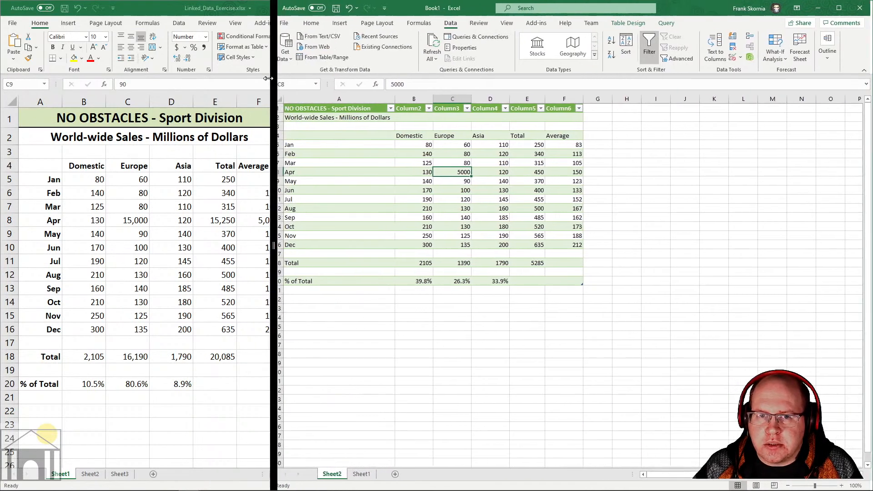
pyautogui.click(430, 44)
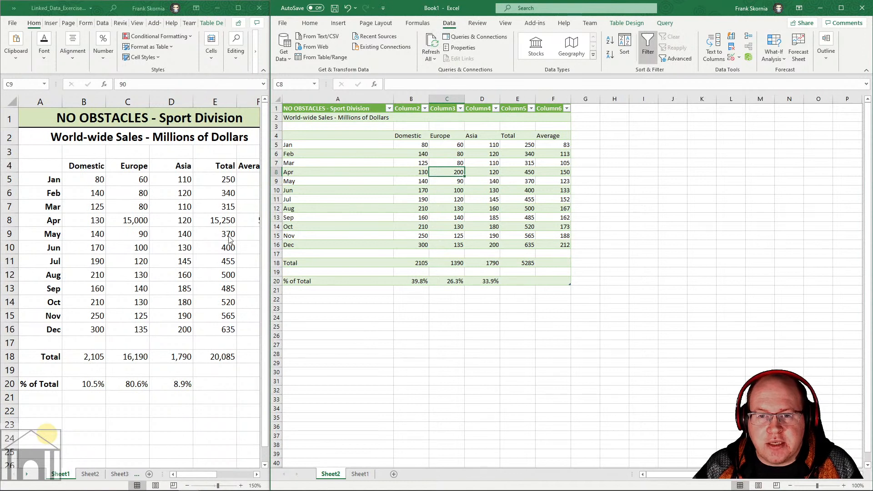
# Try to pull in the unsaved source change by refreshing all connections again and the table on its own.
pyautogui.click(430, 59)
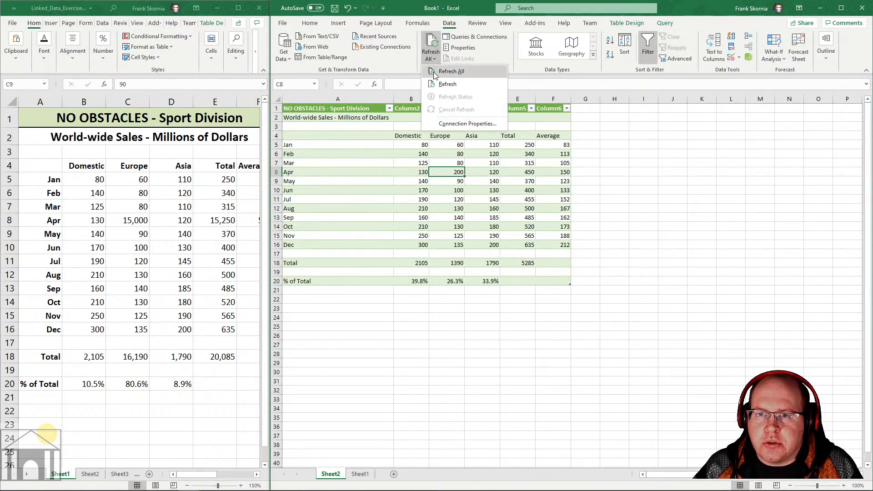
pyautogui.click(435, 76)
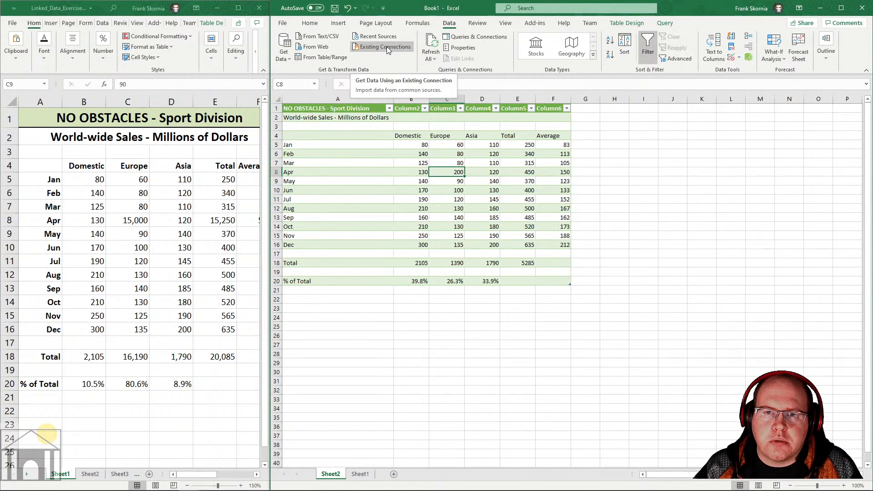
pyautogui.rightClick(425, 220)
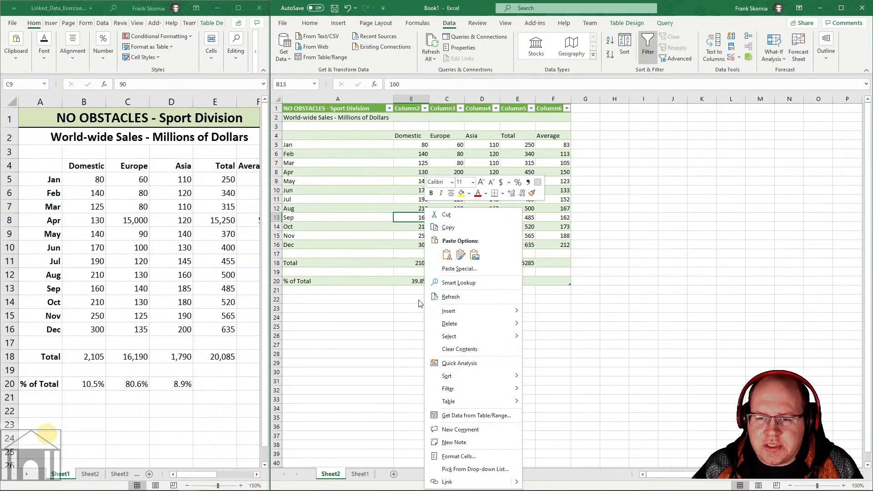
pyautogui.click(434, 297)
pyautogui.rightClick(449, 175)
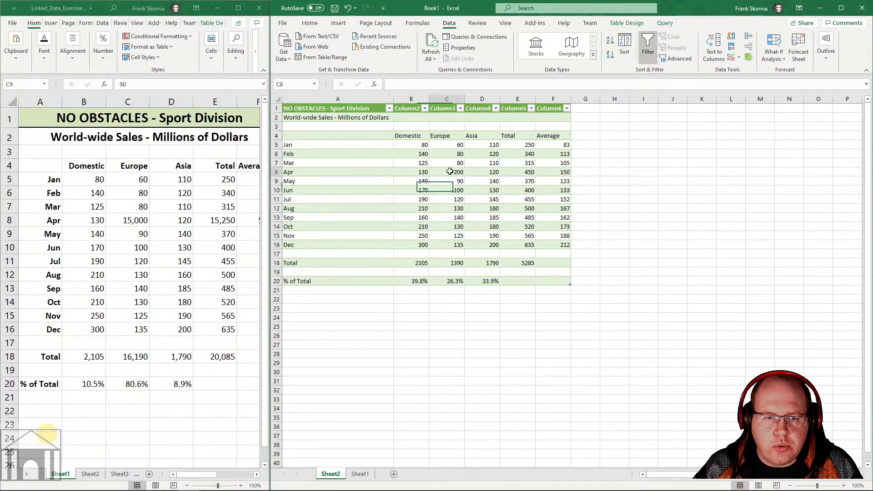
pyautogui.click(492, 260)
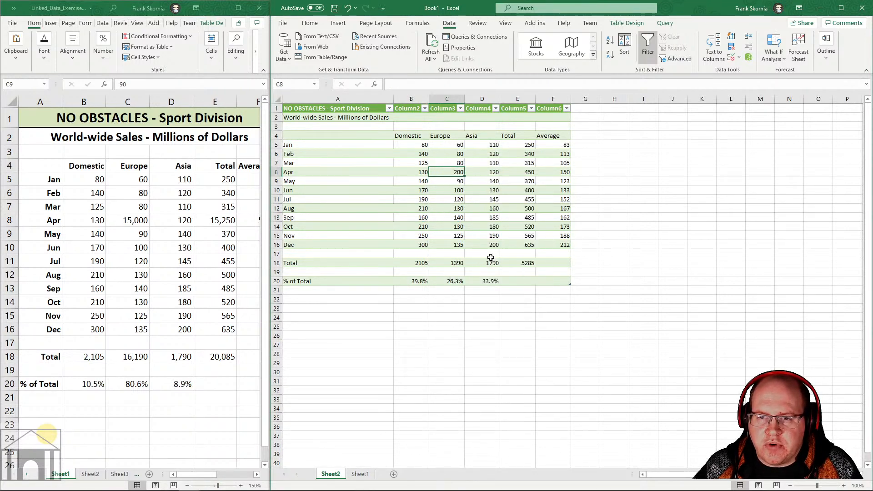
# Save Linked_Data_Exercise.xlsx with the changed April value and refresh all data in the new workbook.
pyautogui.click(122, 234)
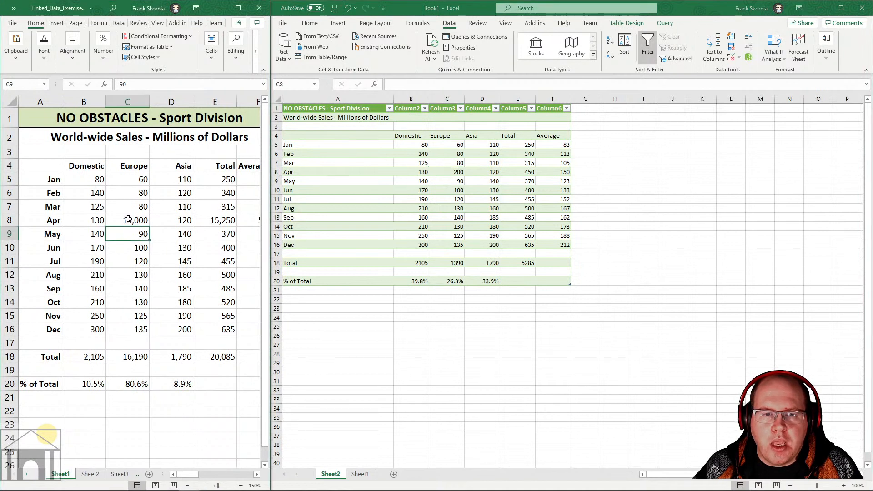
pyautogui.click(128, 220)
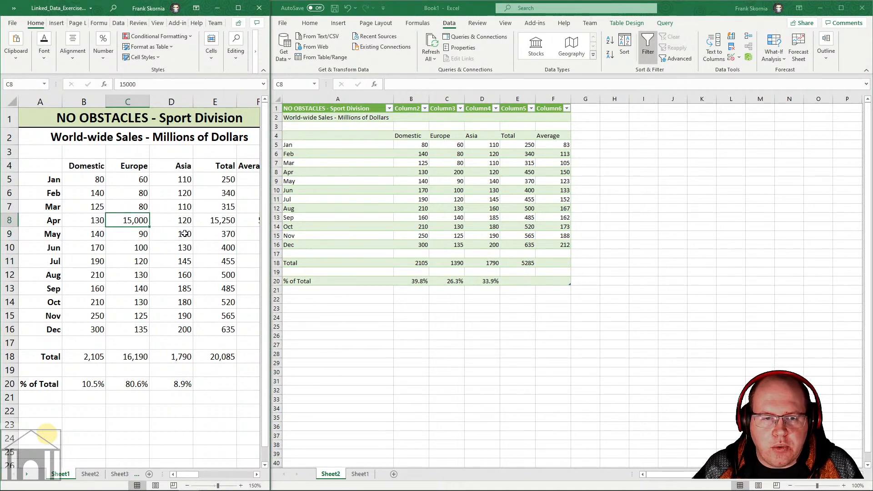
pyautogui.hotkey('ctrl', 's')
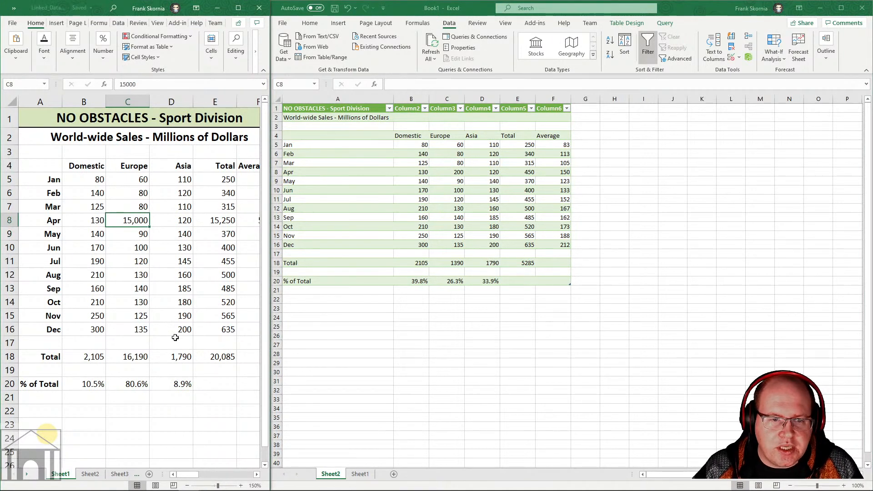
pyautogui.click(450, 172)
pyautogui.click(431, 45)
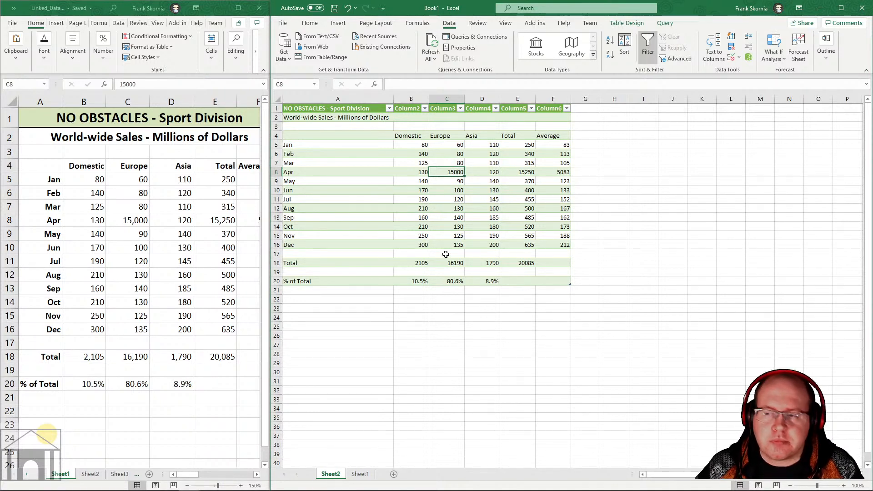
# Close the new workbook without saving it, and close Linked_Data_Exercise.xlsx.
pyautogui.click(862, 9)
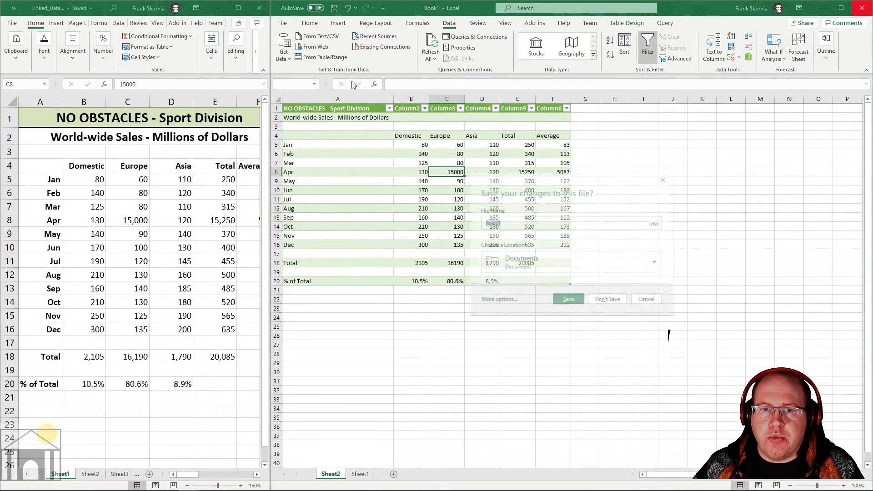
pyautogui.click(610, 301)
pyautogui.click(260, 8)
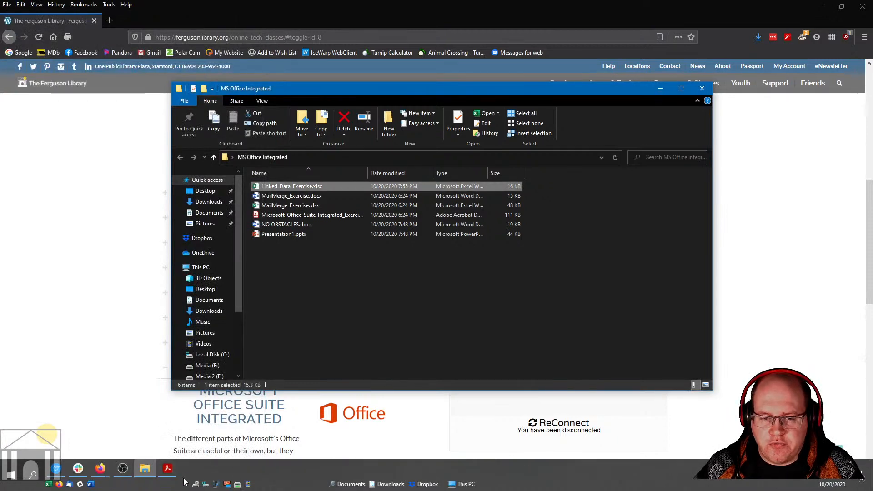
# Switch to the exercises PDF in Adobe Acrobat Reader and view the Mail Merge instructions in exercises 6 and 7.
pyautogui.click(169, 473)
pyautogui.scroll(5, 537, 312)
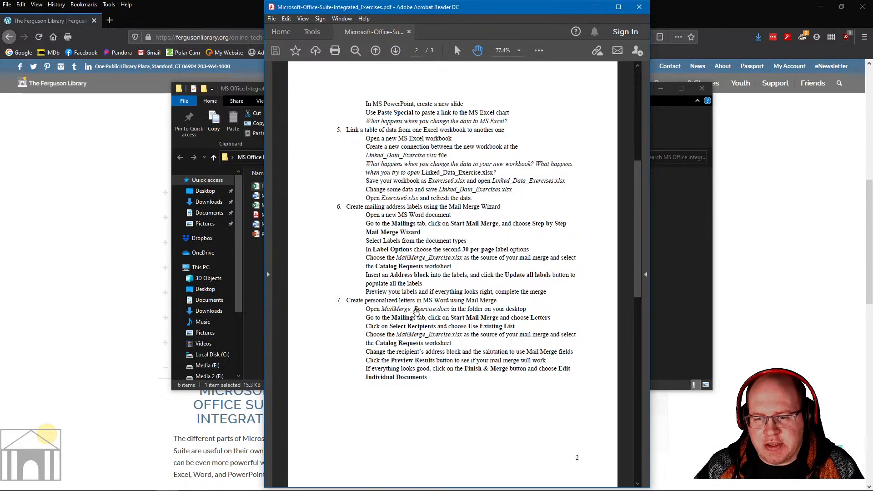
# Open MailMerge_Exercise.xlsx from the MS Office Integrated folder in a maximized window and enable editing.
pyautogui.click(702, 323)
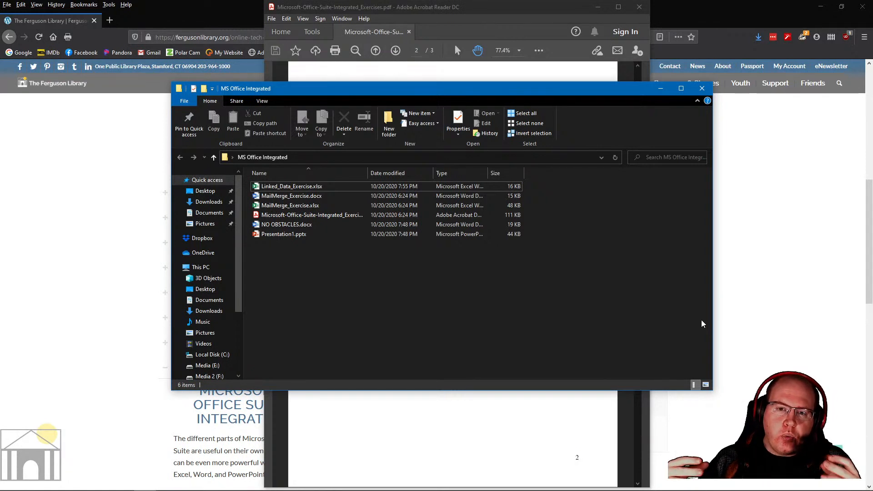
pyautogui.click(294, 209)
pyautogui.doubleClick(294, 209)
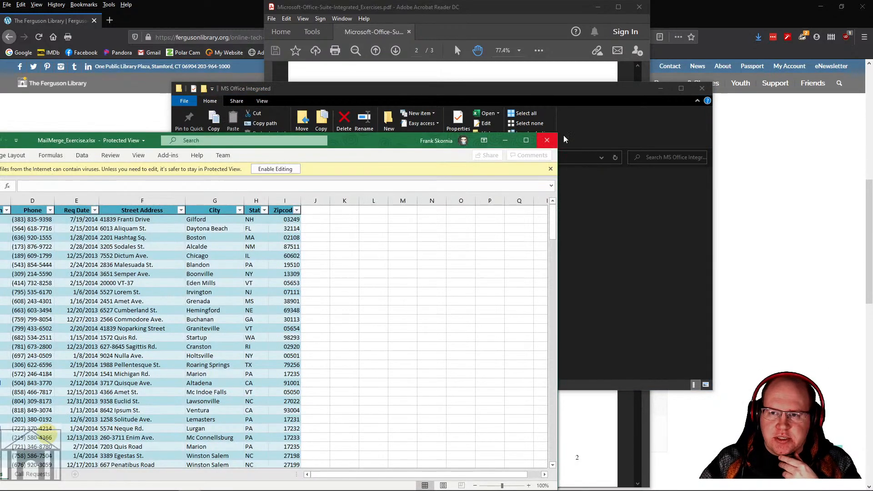
pyautogui.click(527, 140)
pyautogui.click(371, 36)
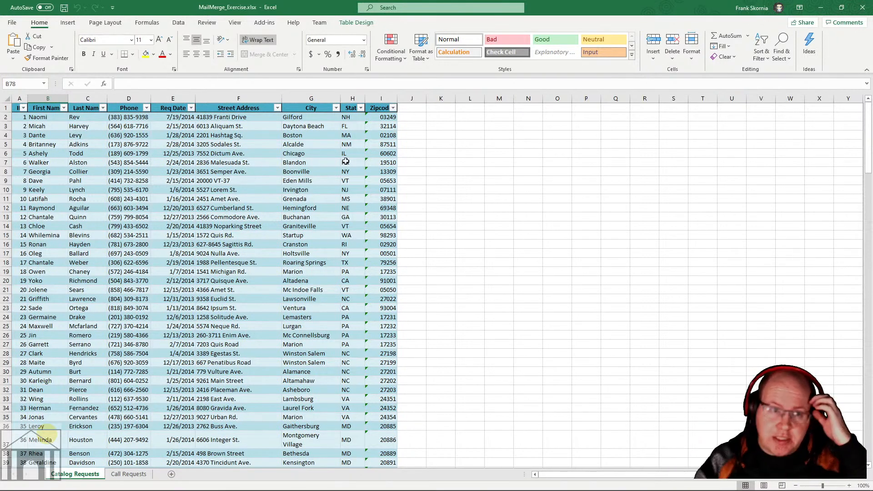
# Examine the first record of the Catalog Requests sheet field by field, from first name to zip code.
pyautogui.click(41, 117)
pyautogui.click(72, 118)
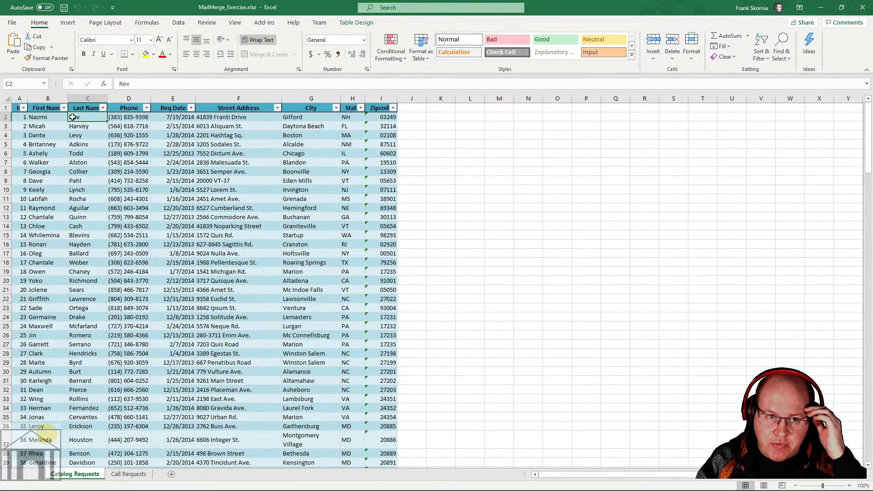
pyautogui.click(118, 116)
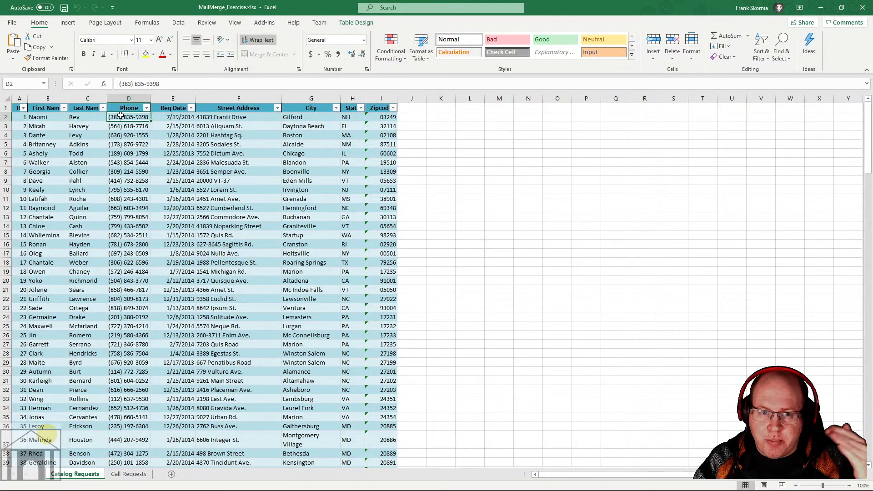
pyautogui.click(175, 117)
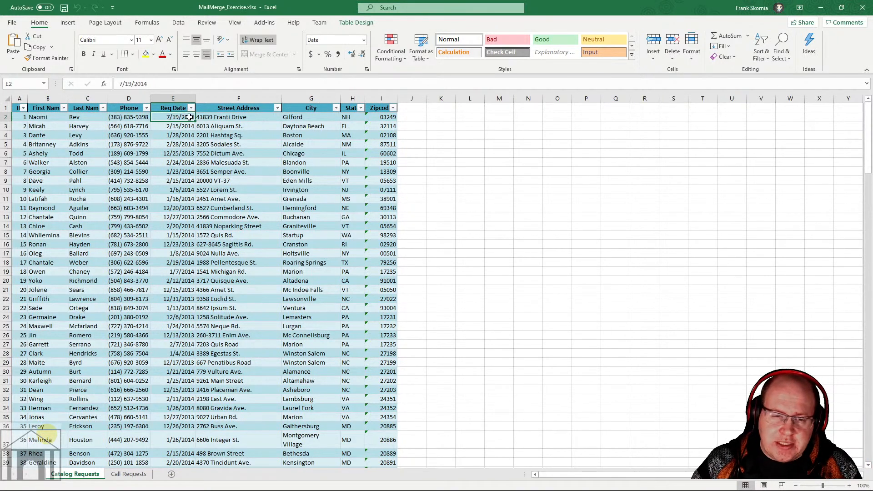
pyautogui.click(213, 118)
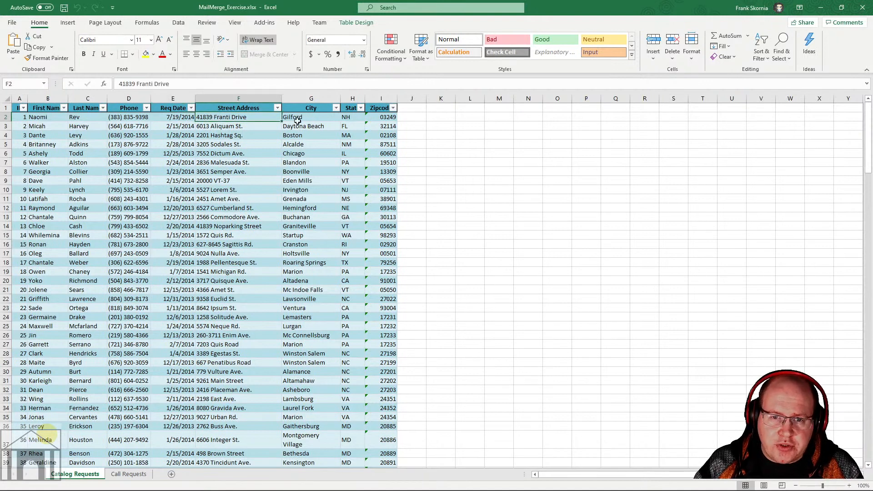
pyautogui.click(309, 118)
pyautogui.click(387, 119)
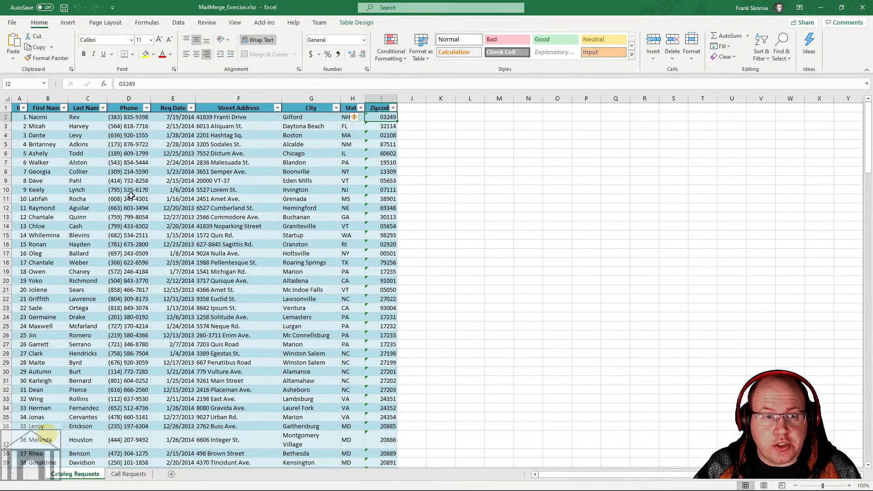
pyautogui.moveTo(21, 117); pyautogui.dragTo(390, 117)
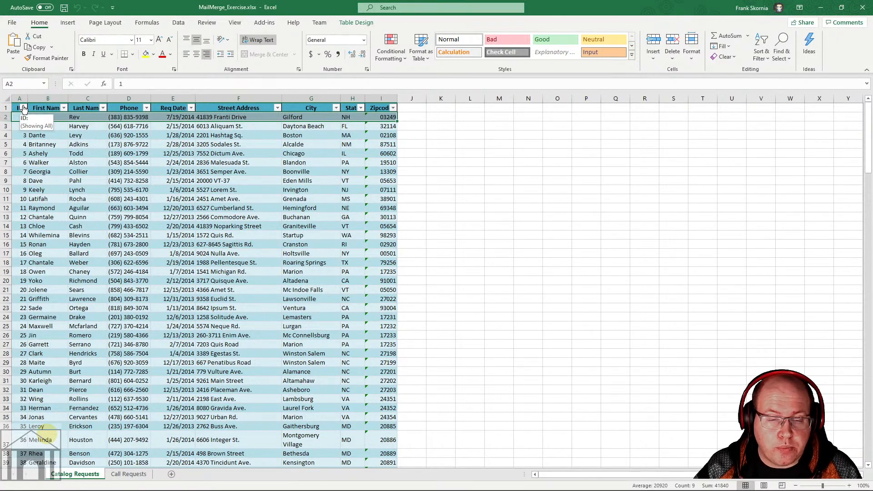
# Examine the Street Address column and the First Name entries of the first several records in the Catalog Requests sheet.
pyautogui.click(240, 117)
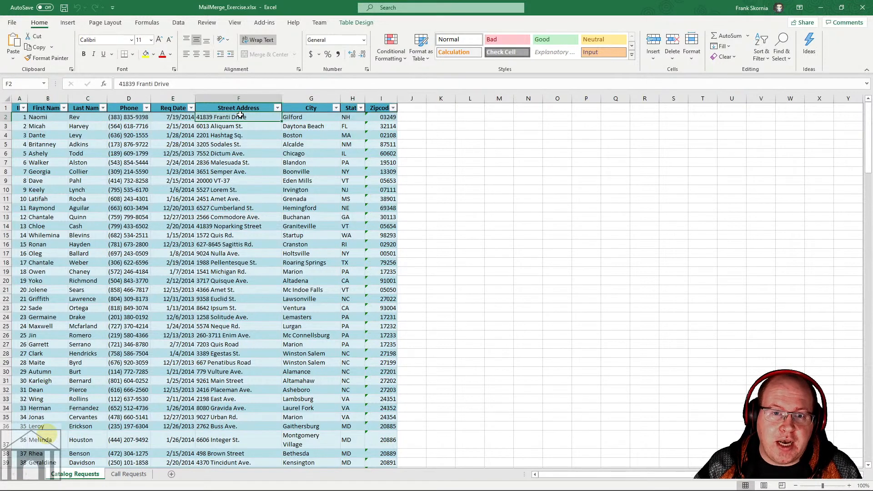
pyautogui.moveTo(240, 117); pyautogui.dragTo(209, 443)
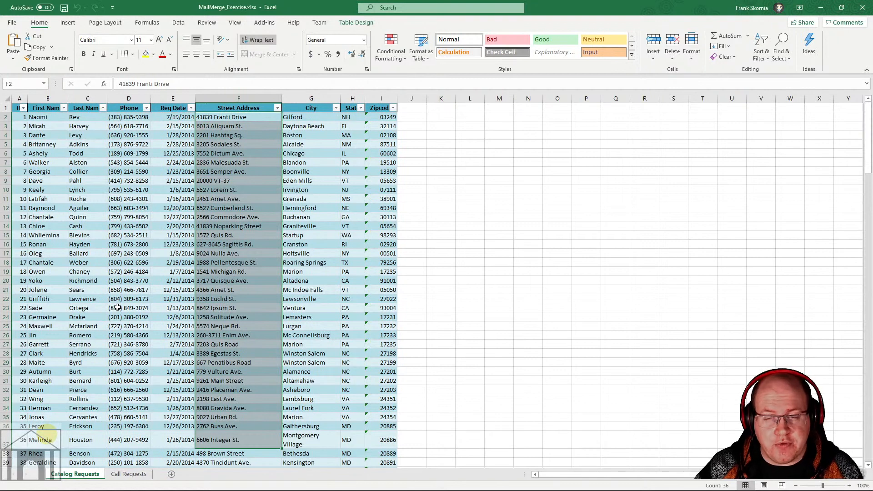
pyautogui.click(35, 120)
pyautogui.click(35, 127)
pyautogui.click(34, 135)
pyautogui.click(34, 144)
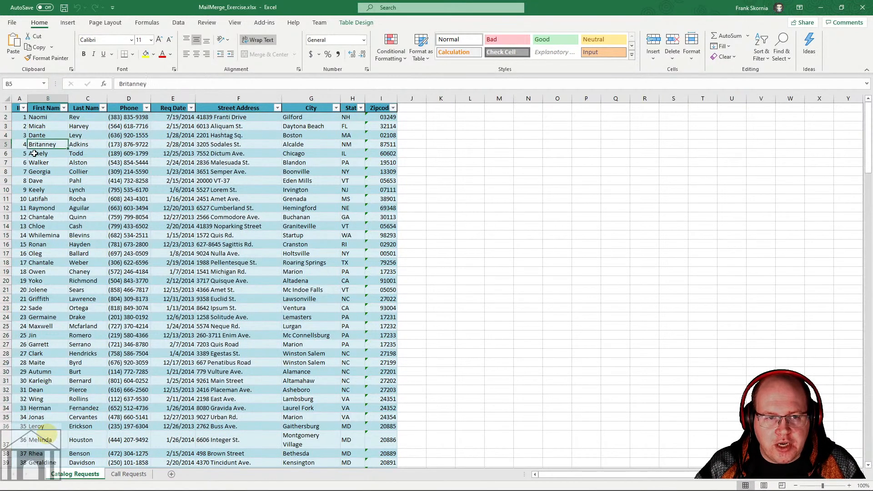
pyautogui.click(34, 154)
pyautogui.click(32, 171)
pyautogui.click(32, 198)
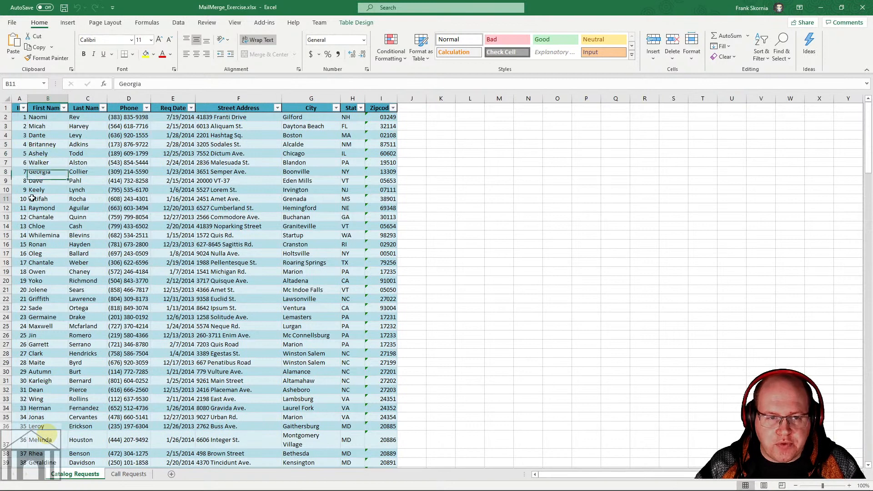
pyautogui.moveTo(34, 154); pyautogui.dragTo(52, 150)
pyautogui.click(39, 153)
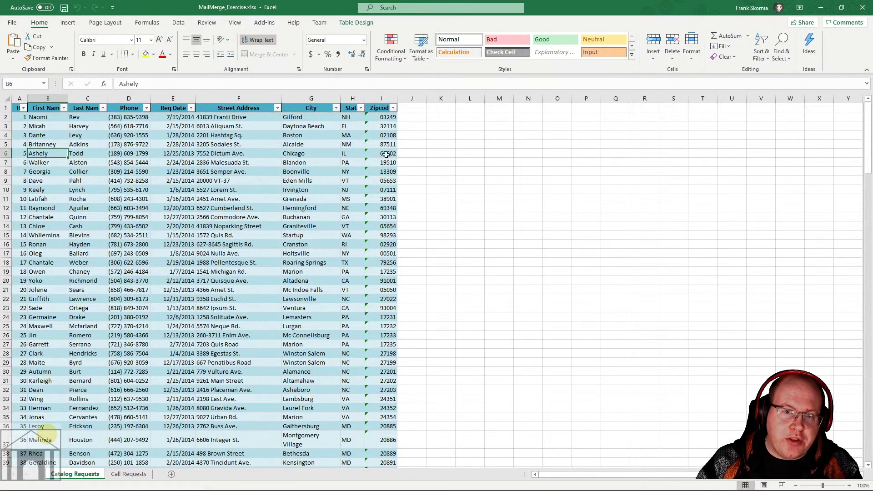
# Review the column headings in the header row of the Catalog Requests table, including names, phone, request date, street address and city.
pyautogui.click(50, 108)
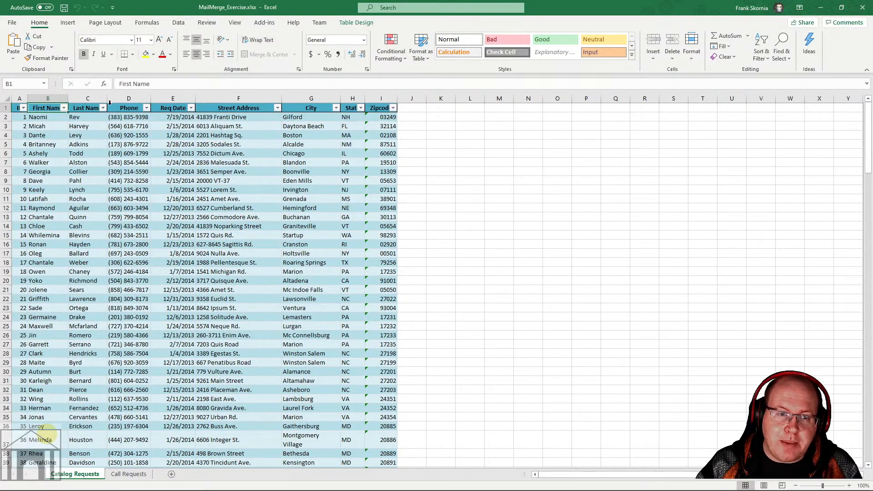
pyautogui.click(49, 104)
pyautogui.click(88, 104)
pyautogui.click(132, 107)
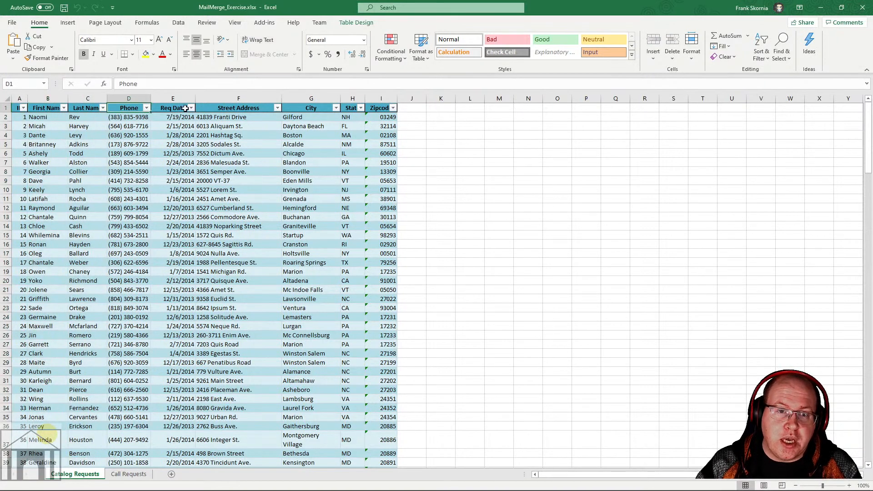
pyautogui.click(185, 109)
pyautogui.click(48, 109)
pyautogui.click(216, 109)
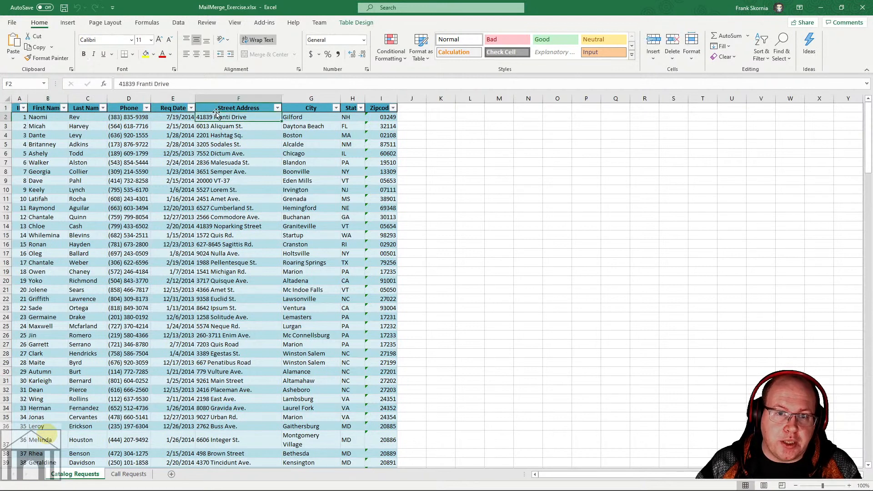
pyautogui.click(306, 104)
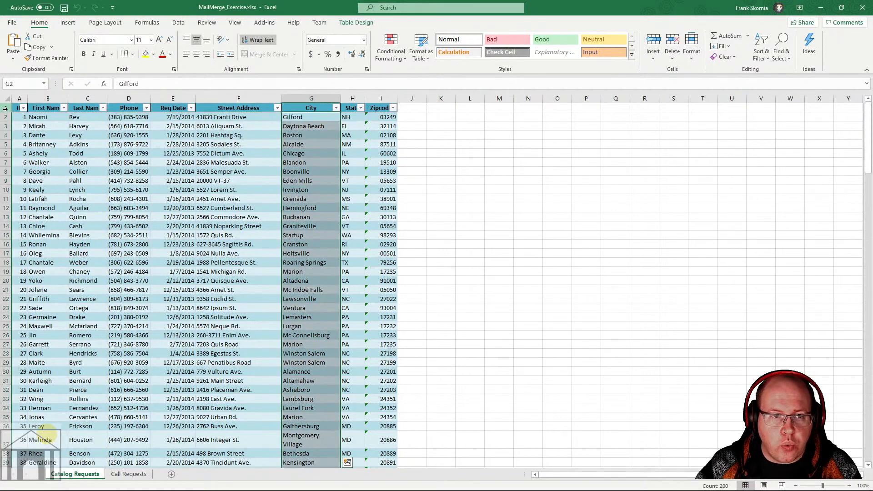
pyautogui.click(5, 108)
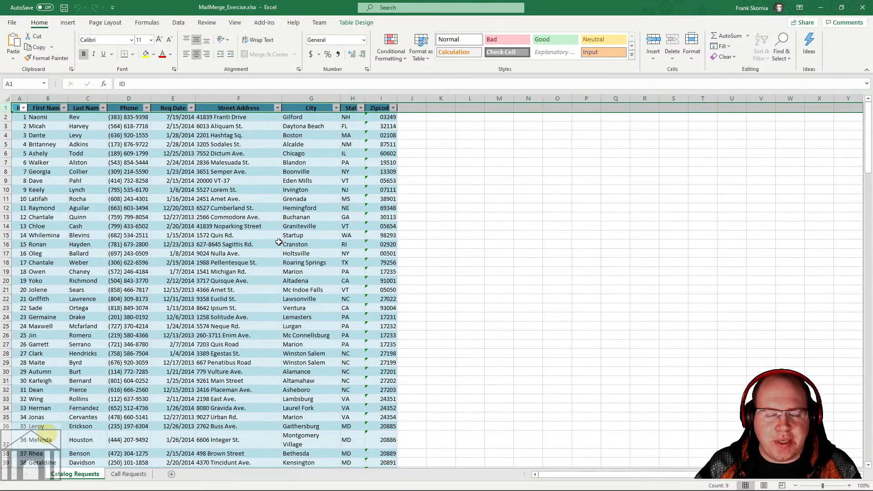
# Inspect the State and Zipcode columns of the Catalog Requests table.
pyautogui.click(322, 130)
pyautogui.moveTo(356, 187); pyautogui.dragTo(355, 234)
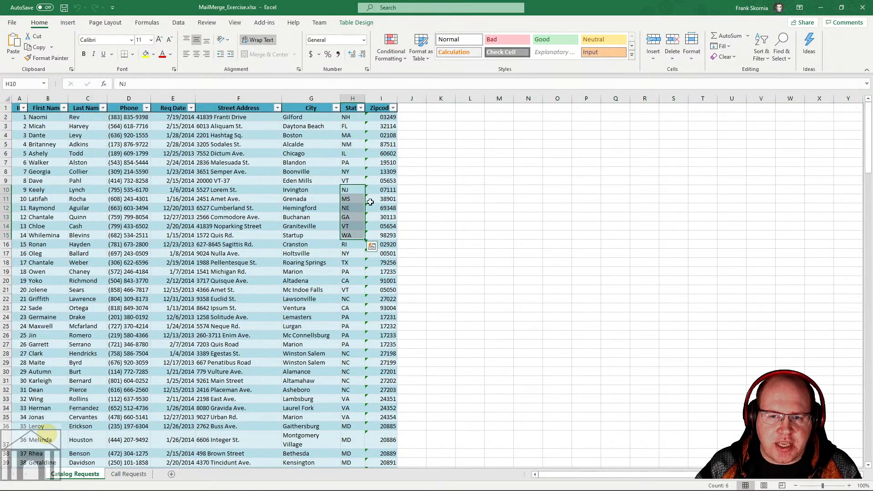
pyautogui.click(377, 171)
pyautogui.moveTo(388, 117); pyautogui.dragTo(369, 313)
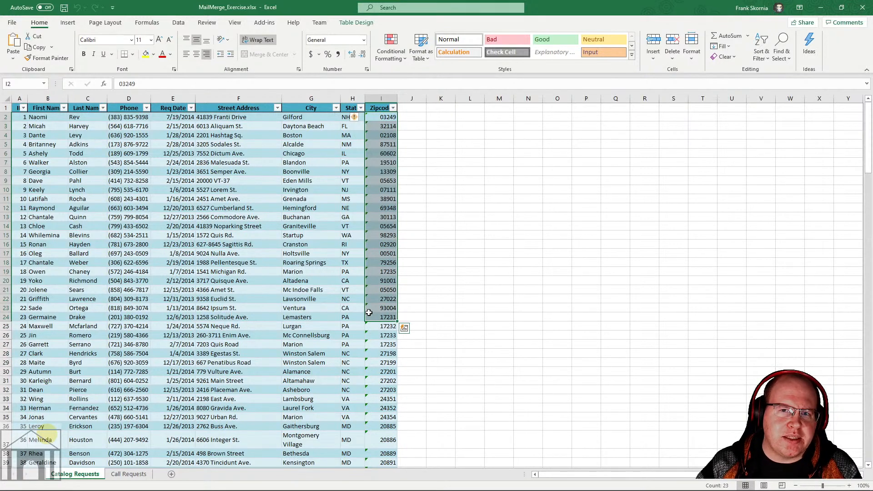
pyautogui.click(378, 103)
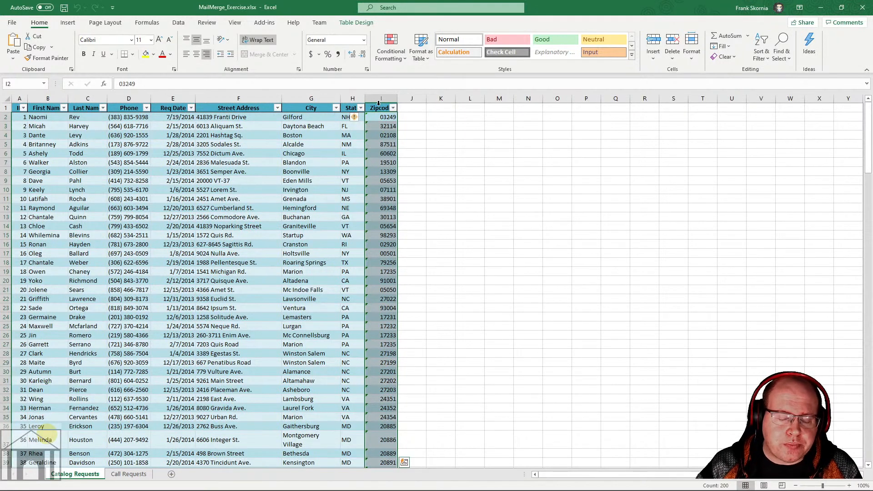
# Look through the records further down the Catalog Requests table and return to its beginning.
pyautogui.scroll(-20, 415, 246)
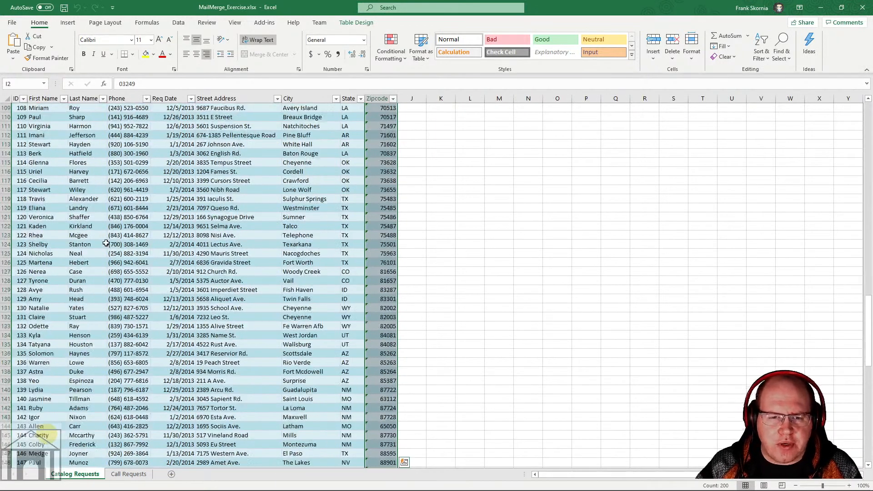
pyautogui.click(172, 254)
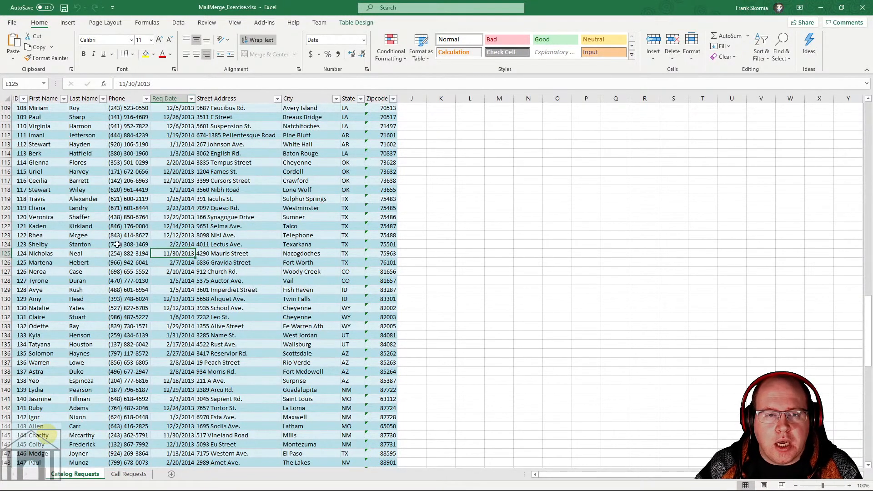
pyautogui.click(46, 210)
pyautogui.click(75, 210)
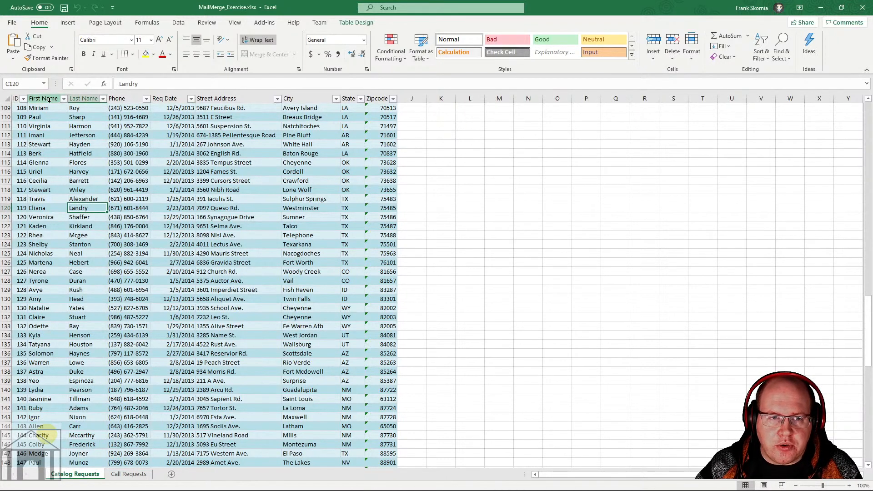
pyautogui.scroll(1, 431, 198)
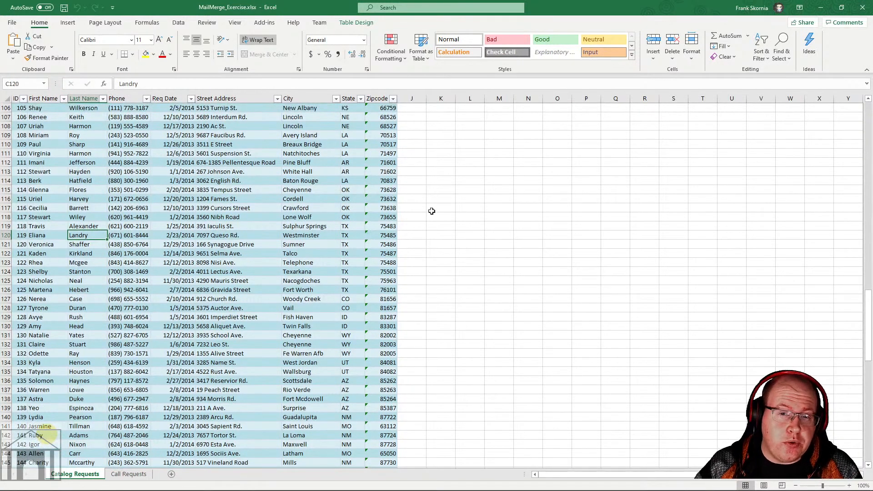
pyautogui.scroll(1, 432, 210)
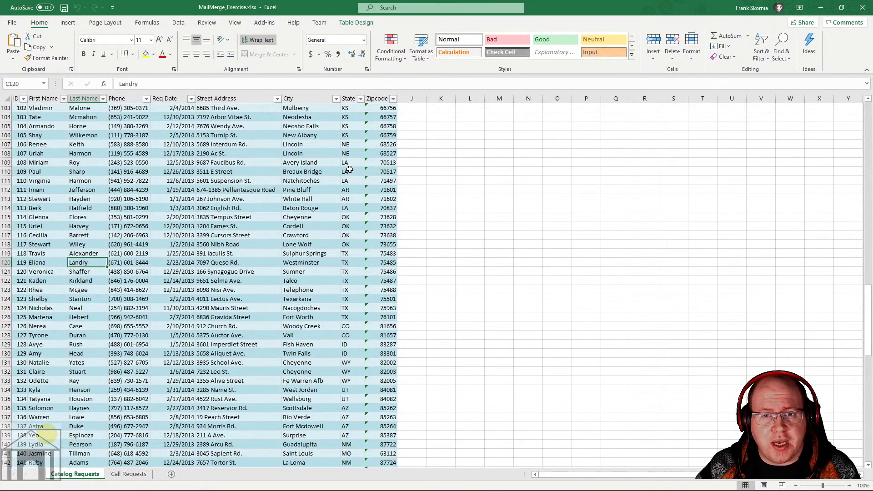
pyautogui.scroll(20, 349, 170)
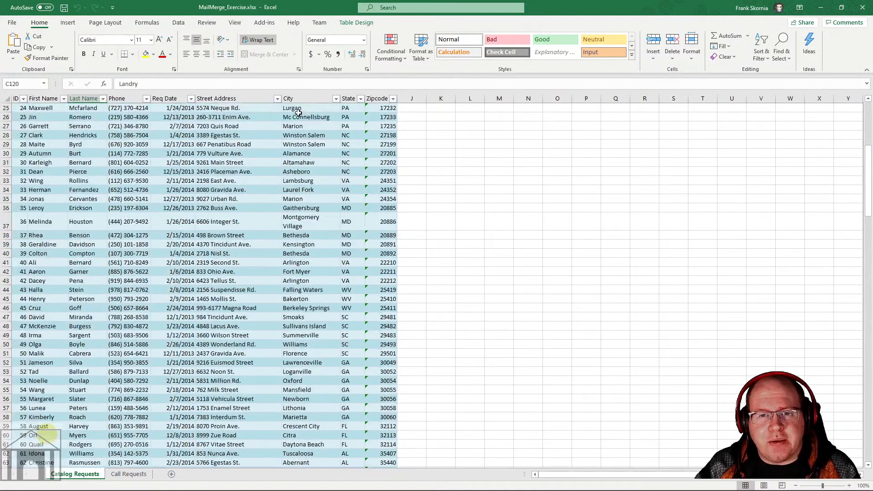
pyautogui.scroll(8, 298, 113)
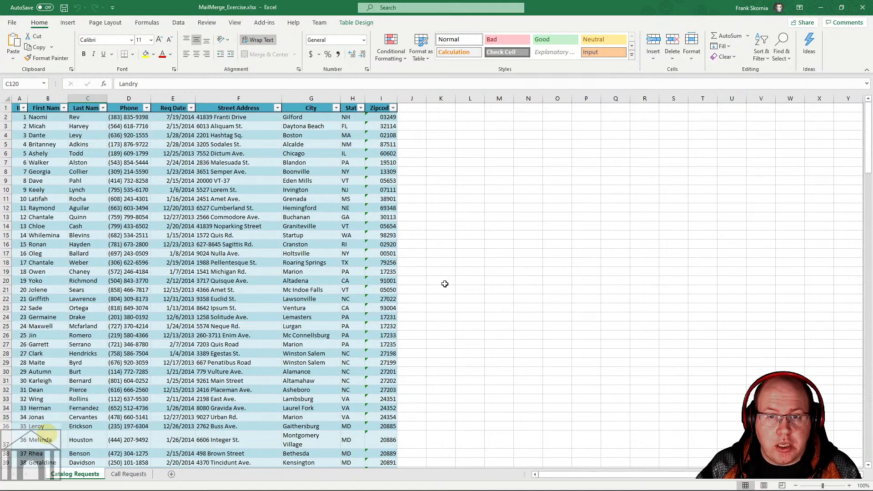
# Close MailMerge_Exercise.xlsx, switch to Word and create a blank document.
pyautogui.click(862, 8)
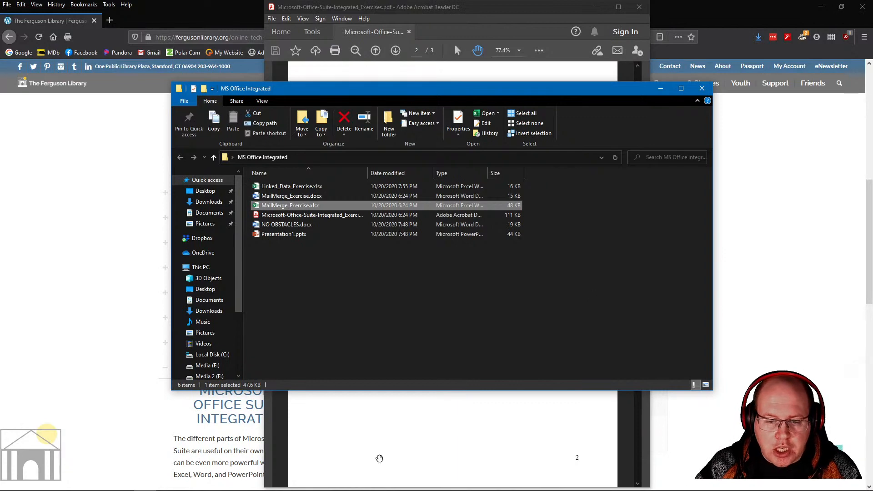
pyautogui.moveTo(295, 489)
pyautogui.click(90, 484)
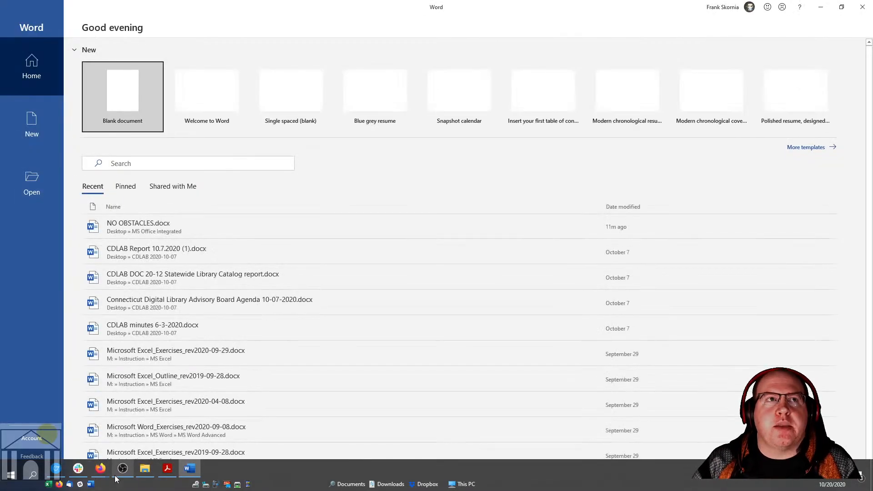
pyautogui.click(119, 107)
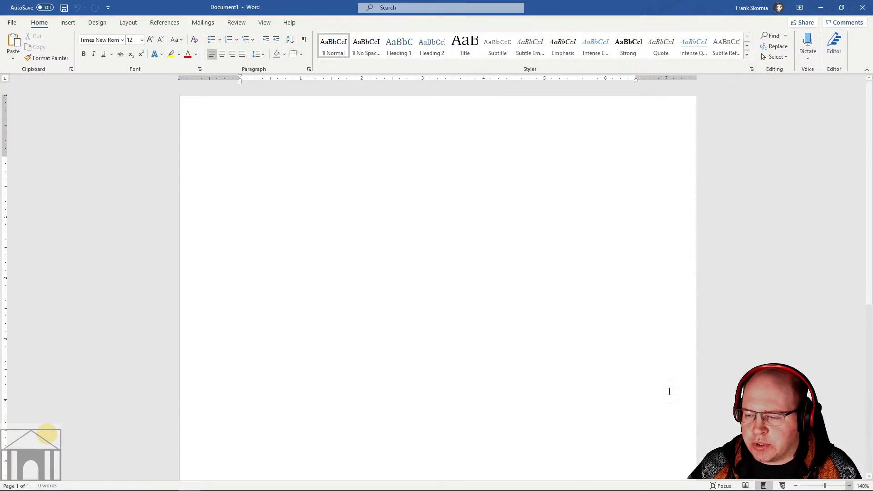
# Start the Step-by-Step Mail Merge Wizard in the blank document and choose Labels as the document type.
pyautogui.click(206, 22)
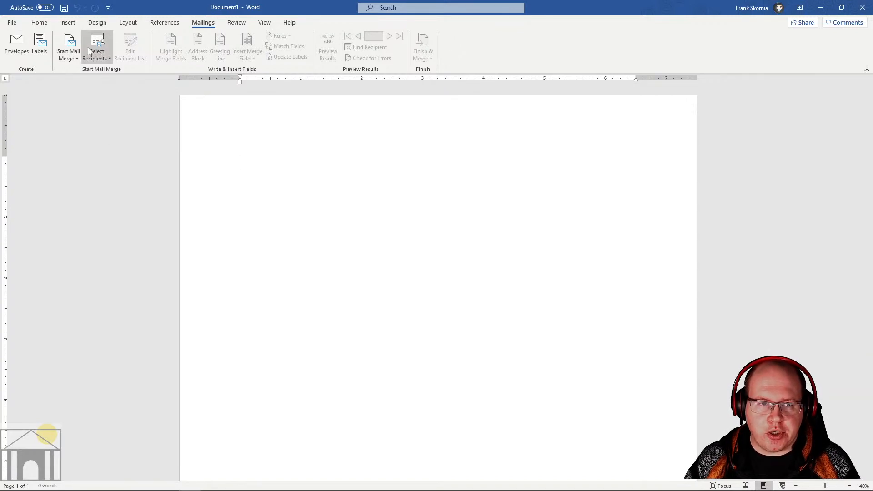
pyautogui.click(71, 49)
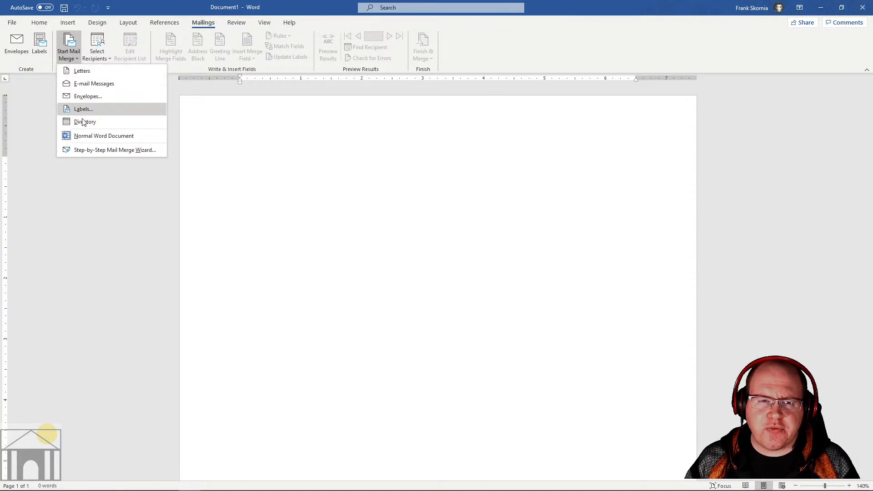
pyautogui.click(113, 153)
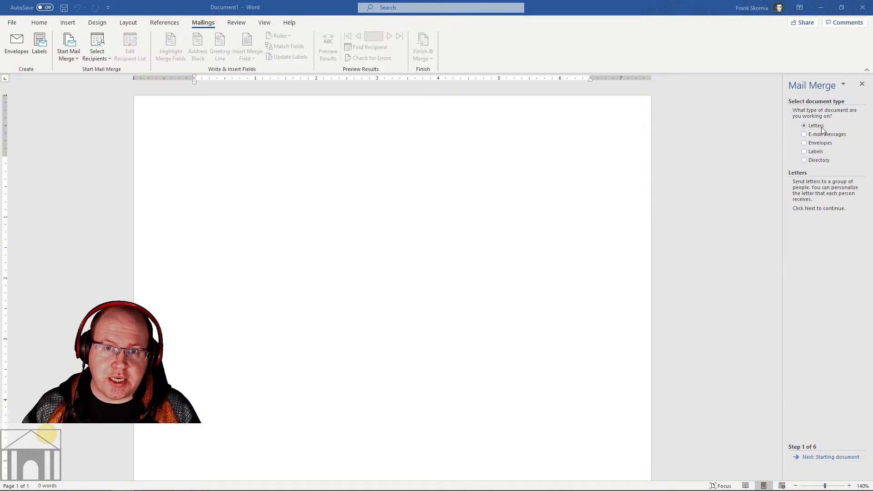
pyautogui.click(804, 152)
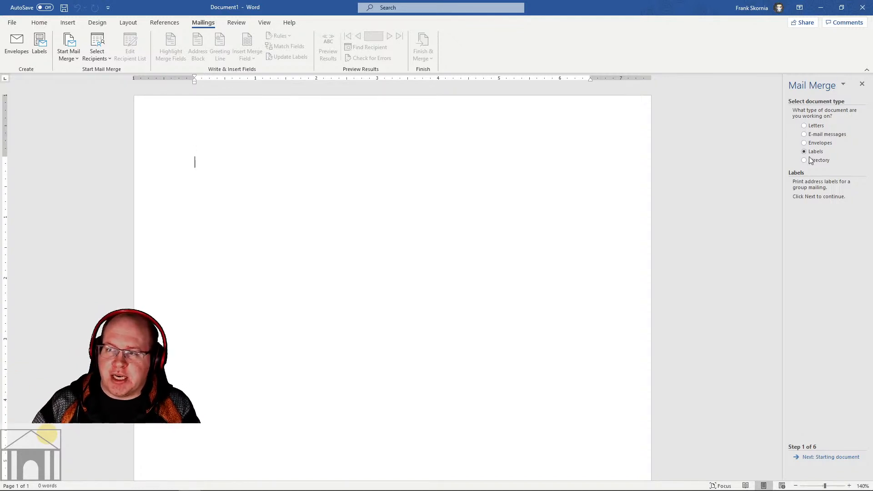
# Set the label document to Avery US Letter 5160 Address Labels on a page printer with the Manual tray.
pyautogui.click(820, 457)
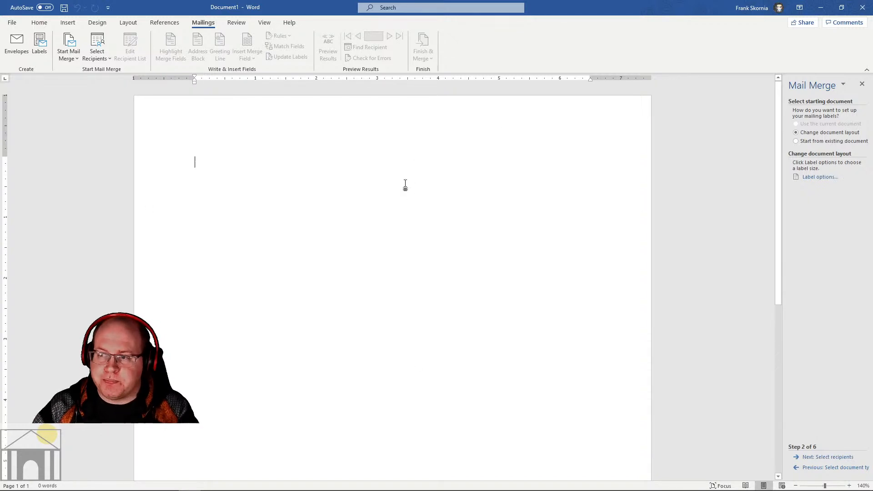
pyautogui.click(816, 177)
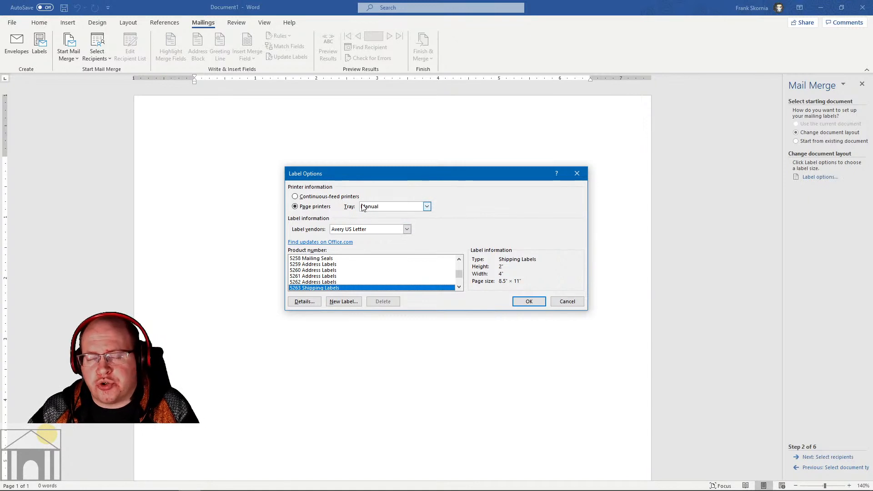
pyautogui.click(426, 207)
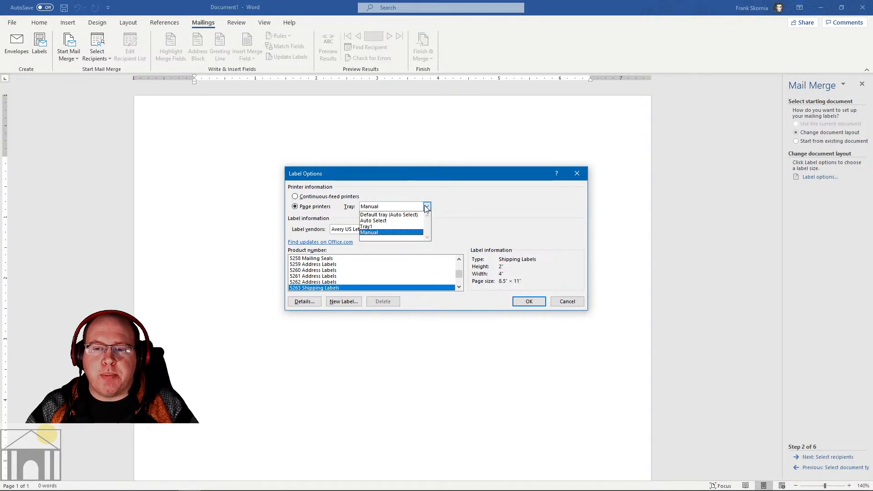
pyautogui.click(387, 234)
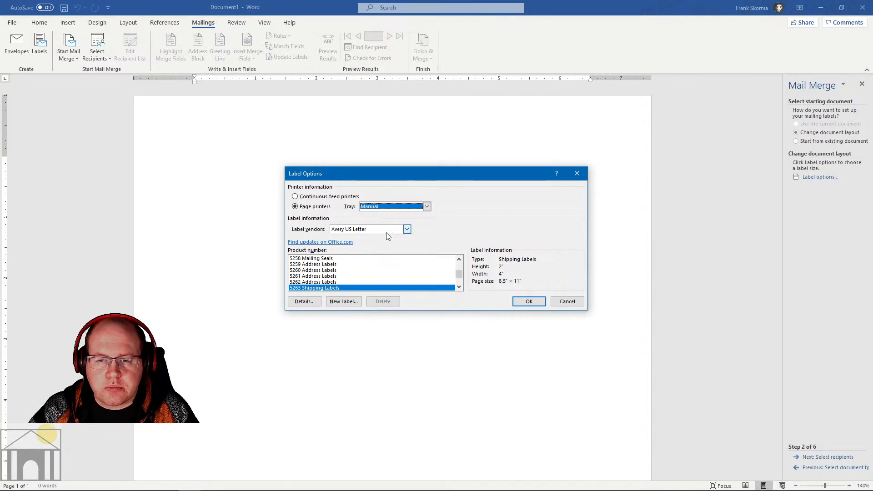
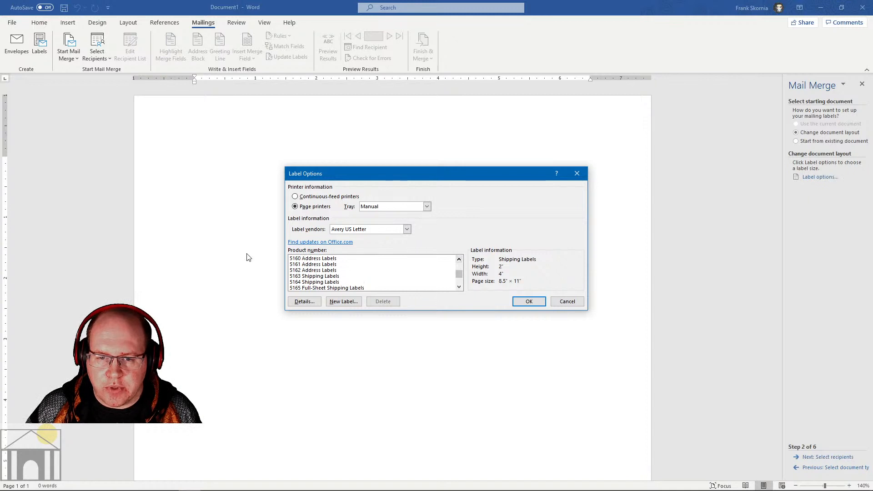
pyautogui.click(309, 260)
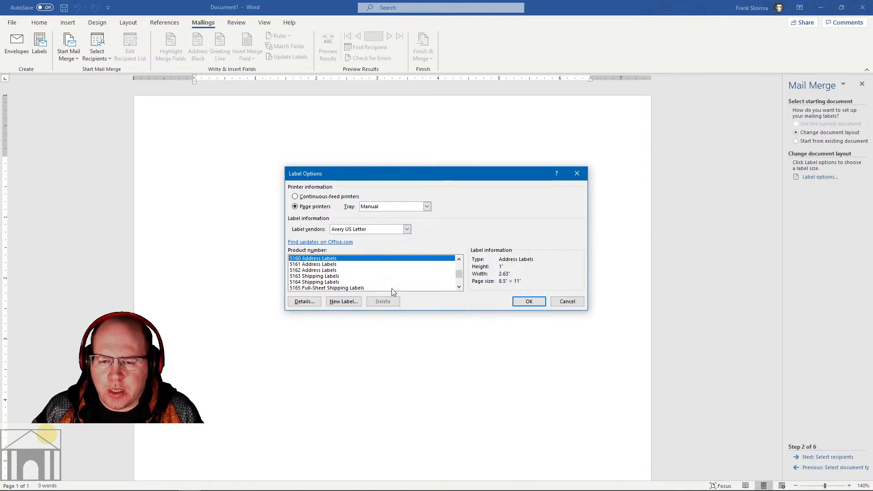
pyautogui.click(530, 302)
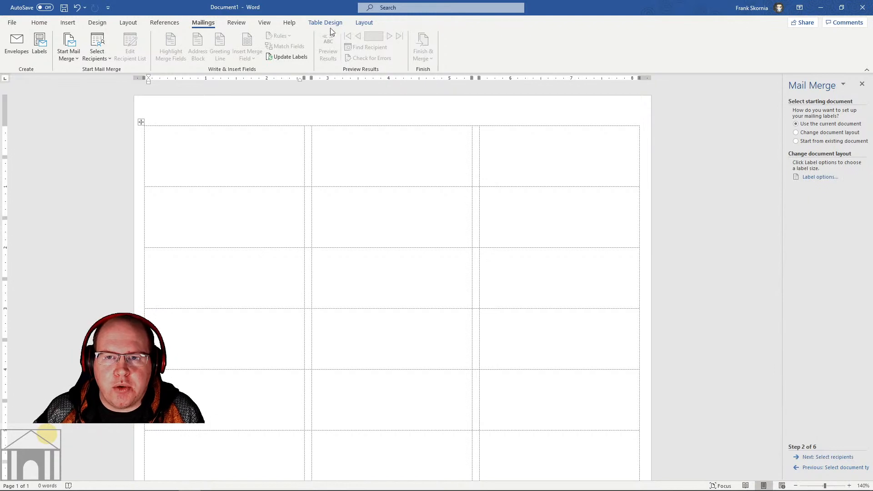
# Hide the label table's gridlines and show them again.
pyautogui.click(362, 23)
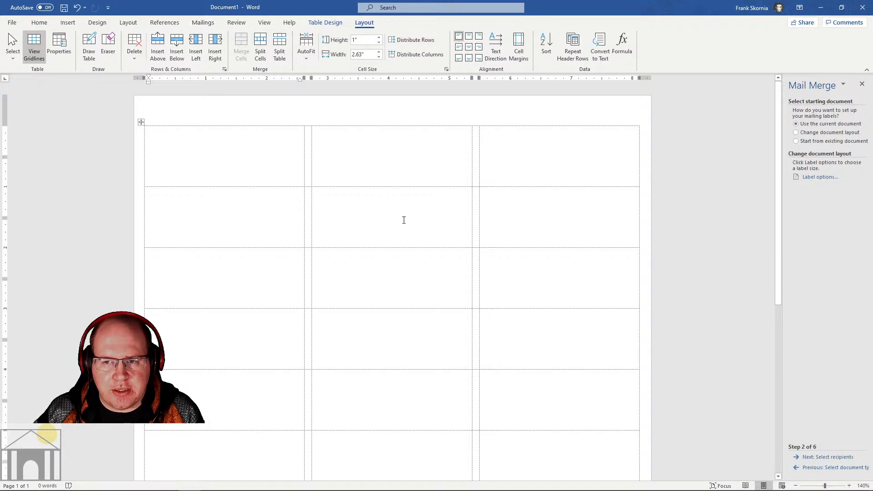
pyautogui.click(203, 22)
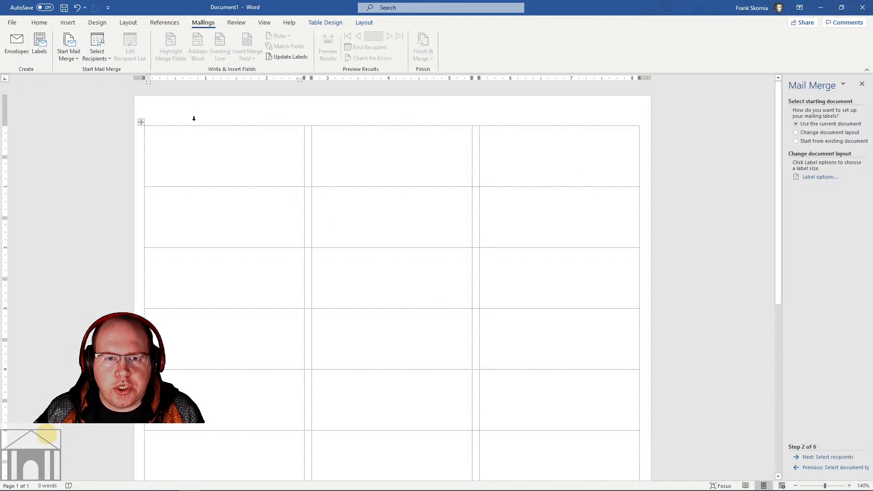
pyautogui.click(335, 220)
pyautogui.click(352, 169)
pyautogui.click(187, 152)
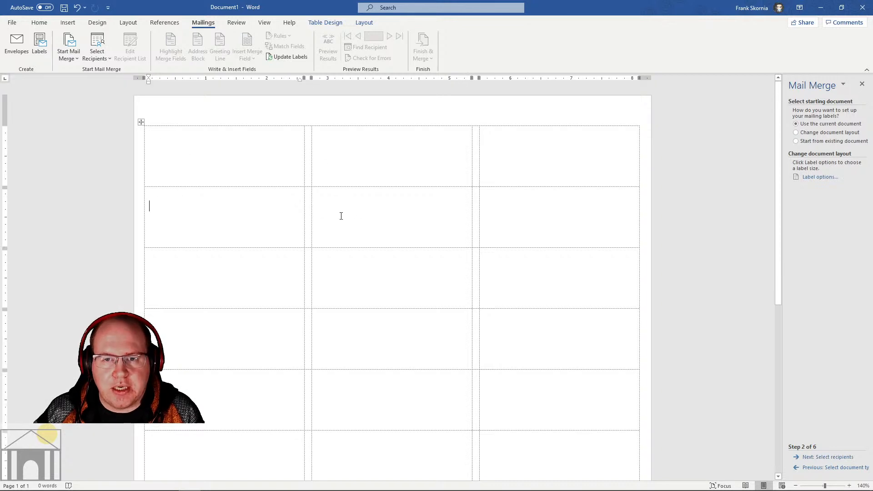
pyautogui.click(367, 25)
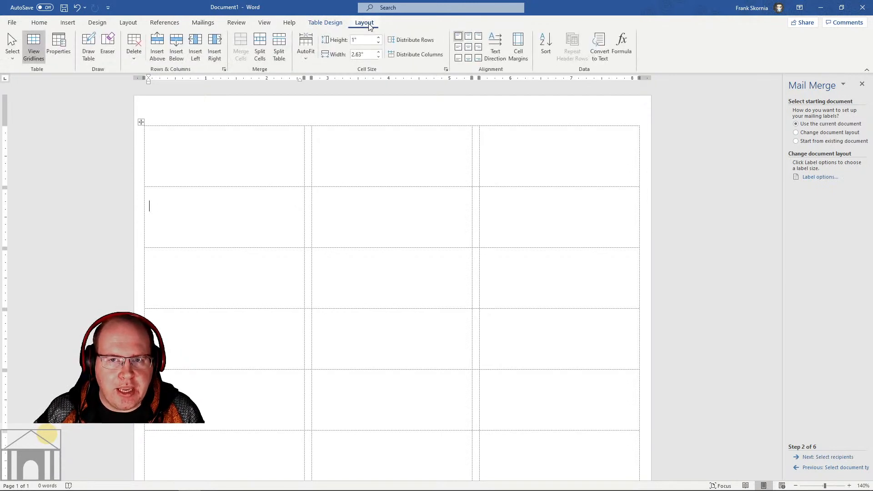
pyautogui.click(39, 58)
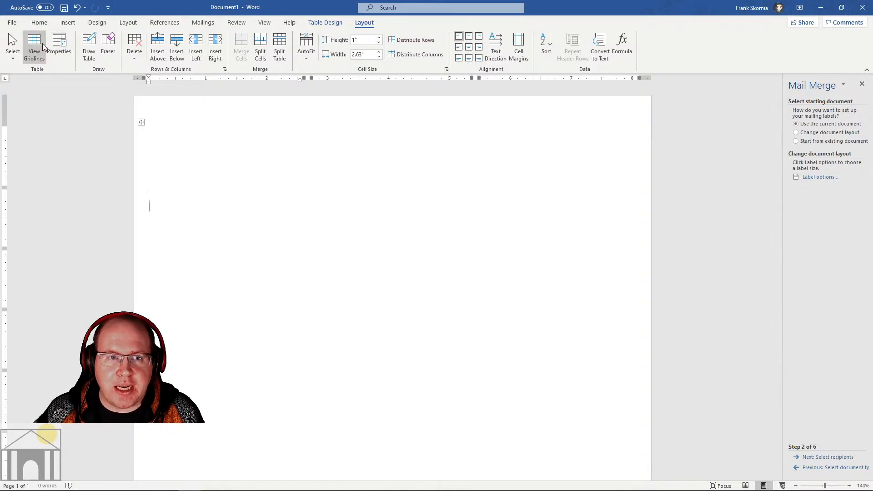
pyautogui.click(41, 43)
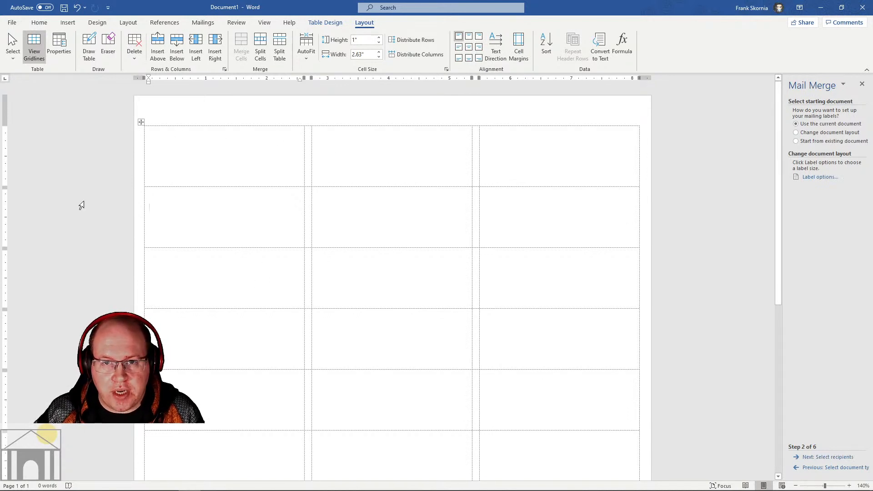
pyautogui.click(206, 23)
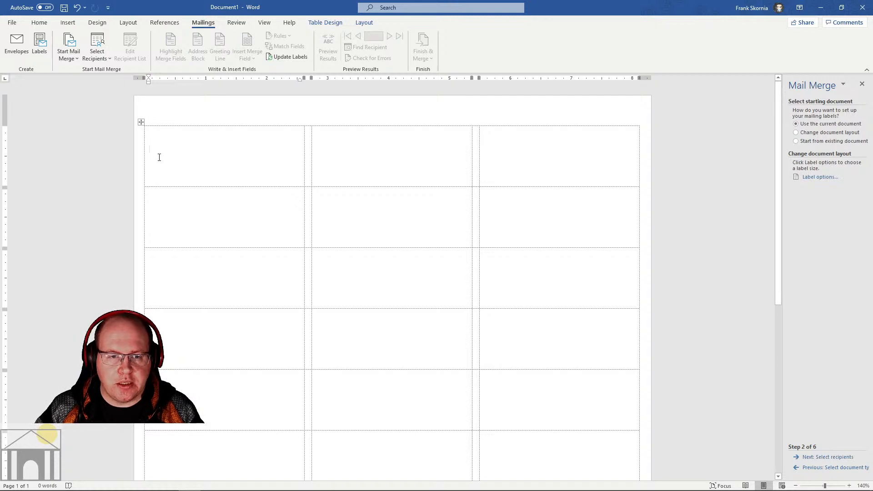
# Remove the left indent in the first label cell and leave the cursor at the start of that label.
pyautogui.press('BackSpace')
pyautogui.press('BackSpace')
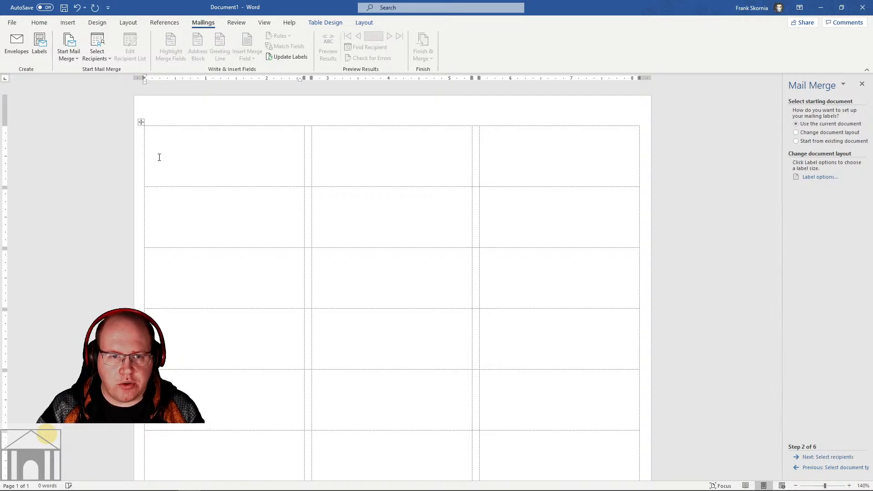
pyautogui.press('Down')
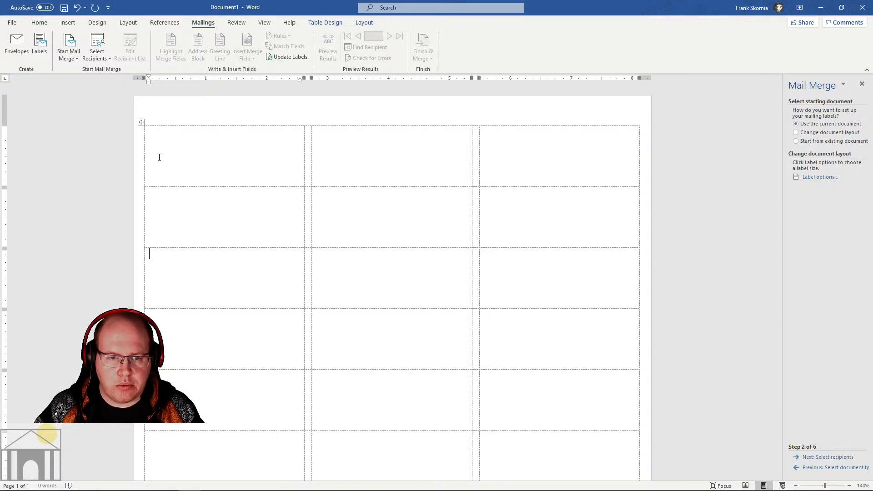
pyautogui.press('Up')
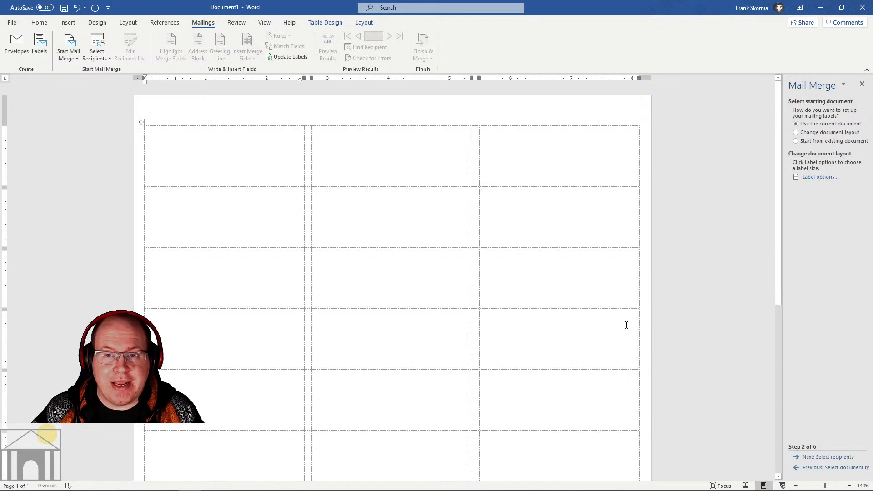
# Load the existing recipient list from the Catalog Requests$ table of MailMerge_Exercise.xlsx in the Desktop's MS Office Integrated folder.
pyautogui.click(827, 457)
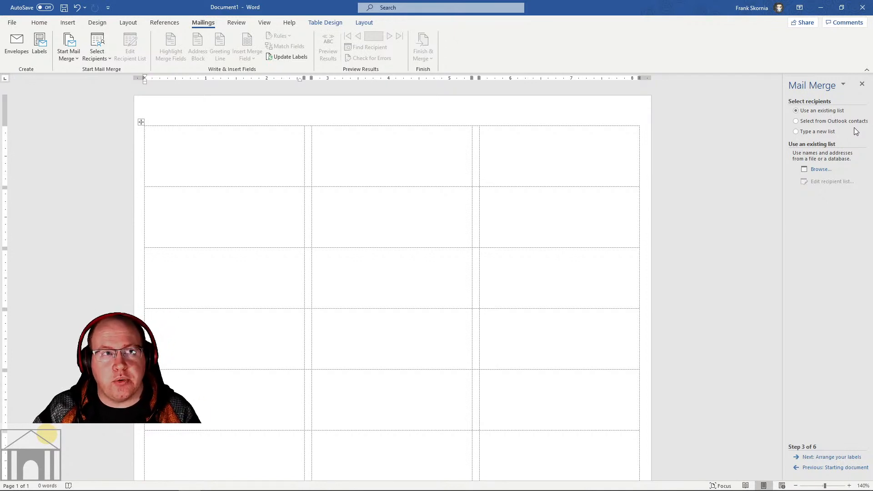
pyautogui.click(820, 170)
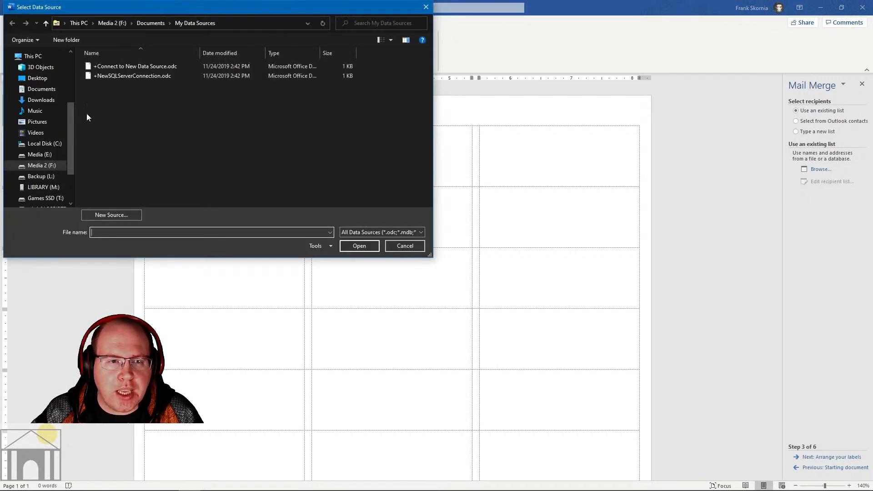
pyautogui.click(38, 78)
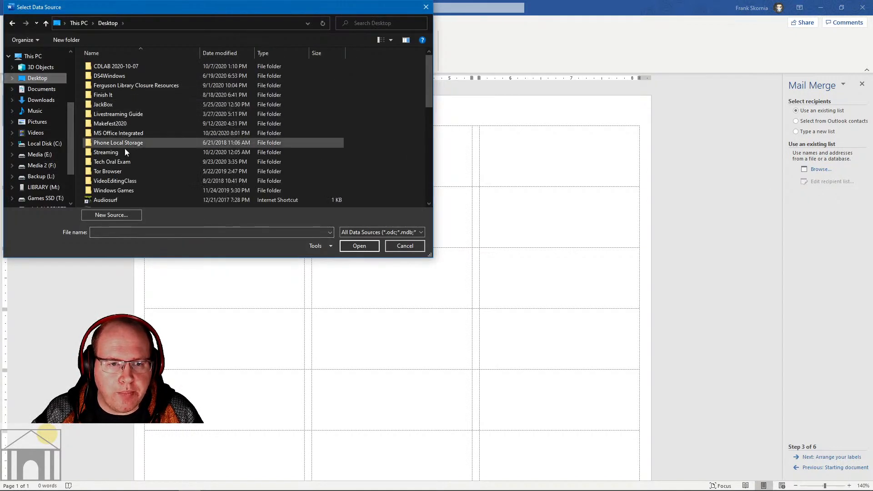
pyautogui.doubleClick(116, 131)
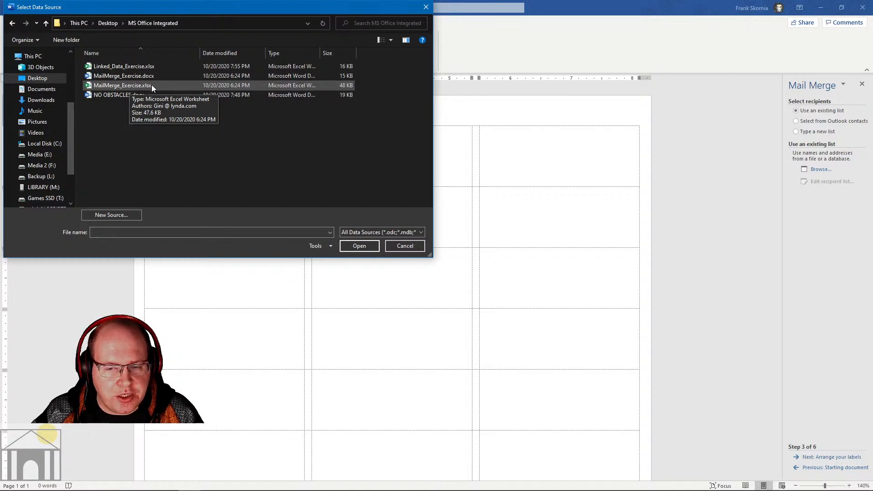
pyautogui.click(125, 85)
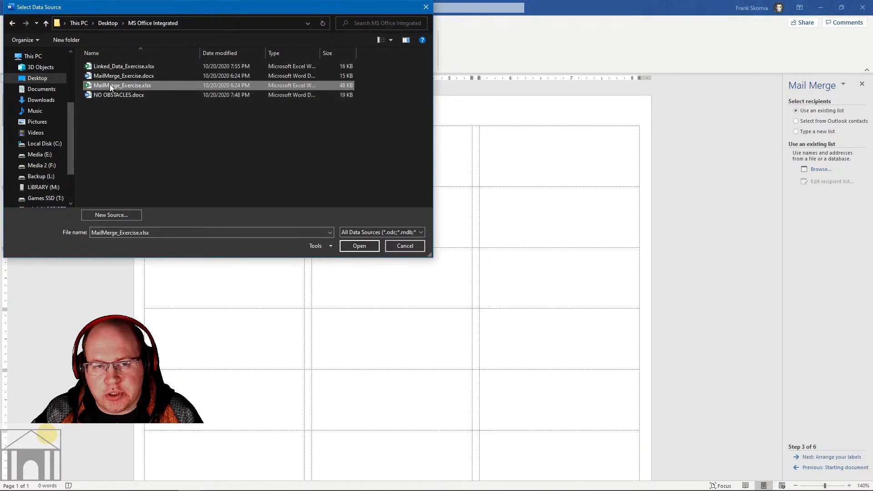
pyautogui.click(369, 246)
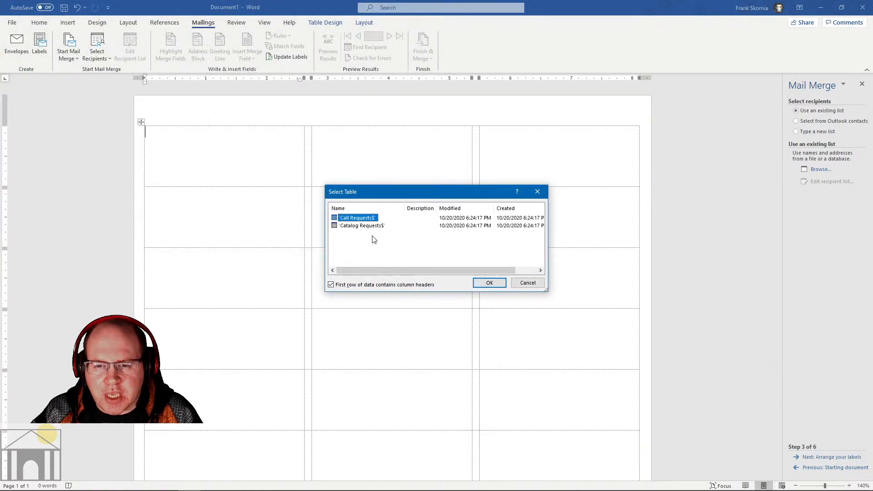
pyautogui.click(362, 227)
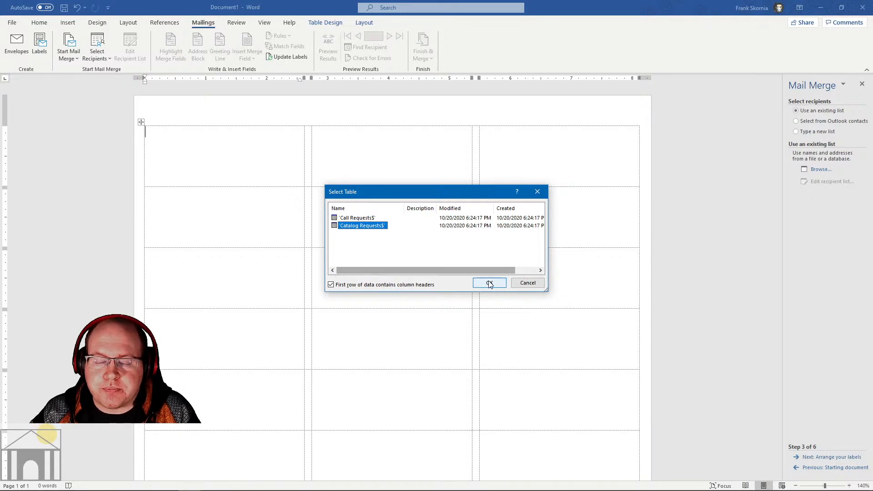
pyautogui.click(503, 284)
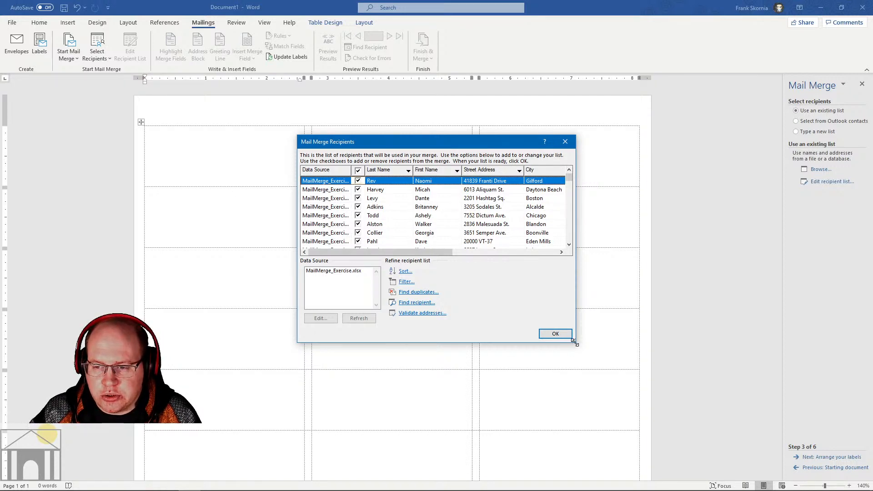
# Enlarge the Mail Merge Recipients dialog and reposition it to show more rows and address columns.
pyautogui.moveTo(574, 342); pyautogui.dragTo(690, 417)
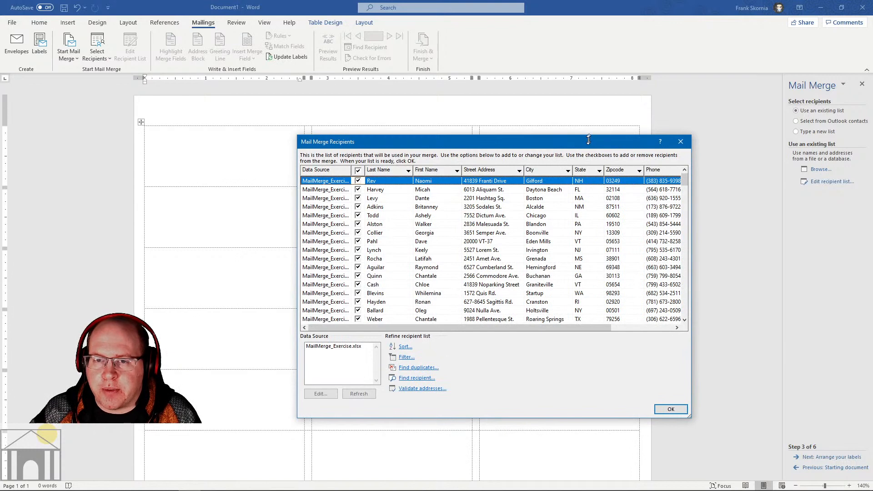
pyautogui.moveTo(579, 138); pyautogui.dragTo(447, 108)
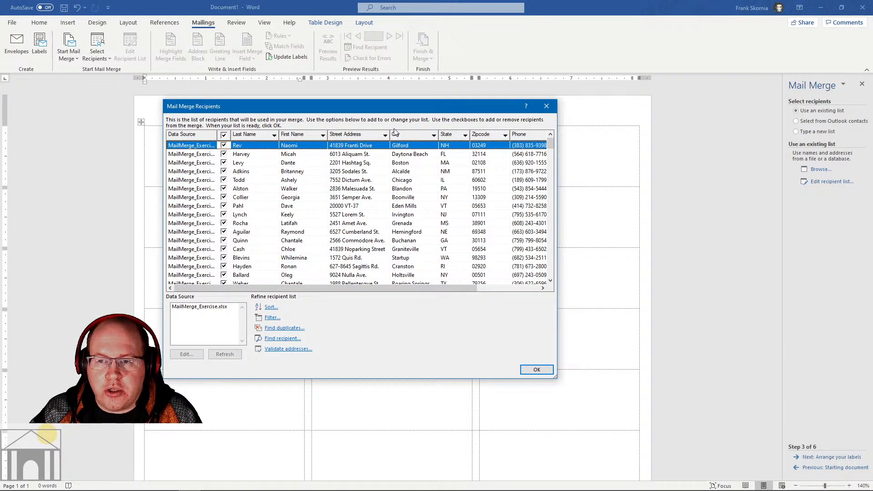
pyautogui.moveTo(553, 146); pyautogui.dragTo(532, 138)
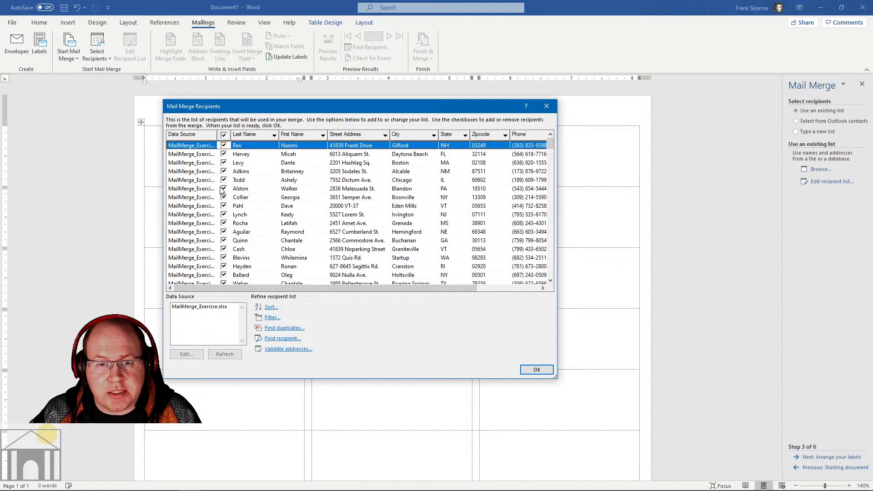
# Try including only eight individually chosen recipients in the merge, and reselect the whole list.
pyautogui.click(224, 135)
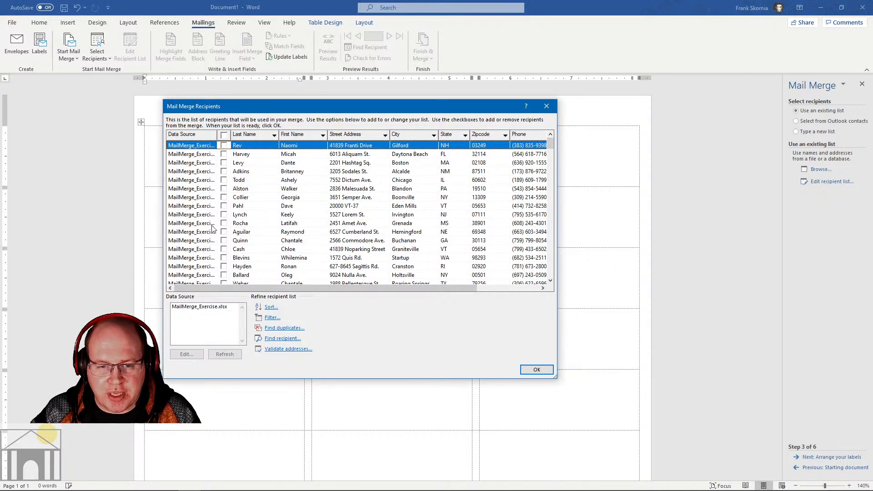
pyautogui.click(223, 189)
pyautogui.click(223, 206)
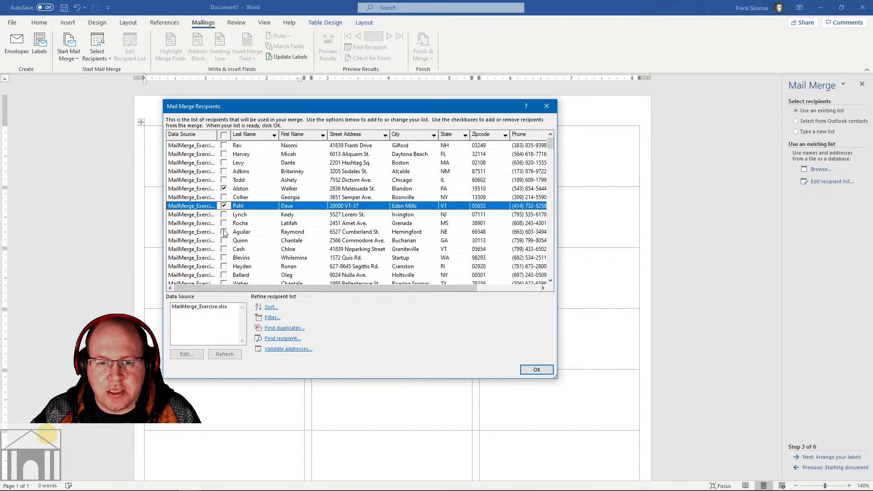
pyautogui.click(224, 231)
pyautogui.click(224, 266)
pyautogui.click(224, 198)
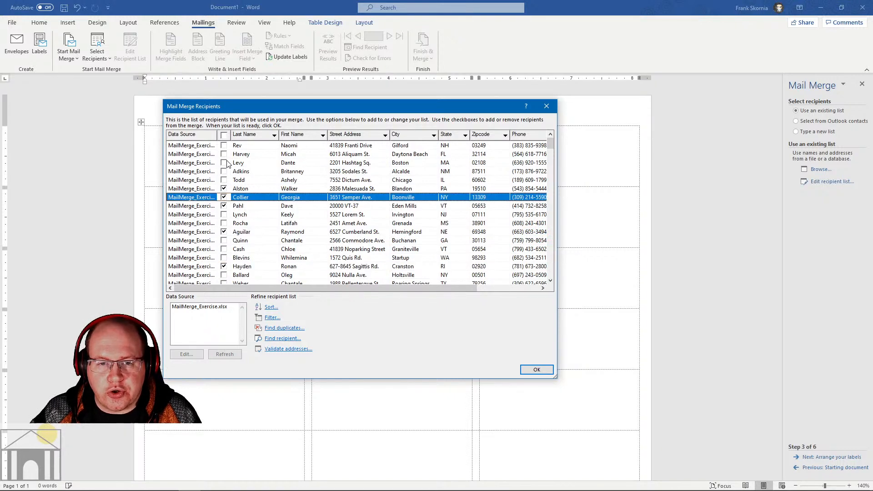
pyautogui.click(224, 163)
pyautogui.click(224, 180)
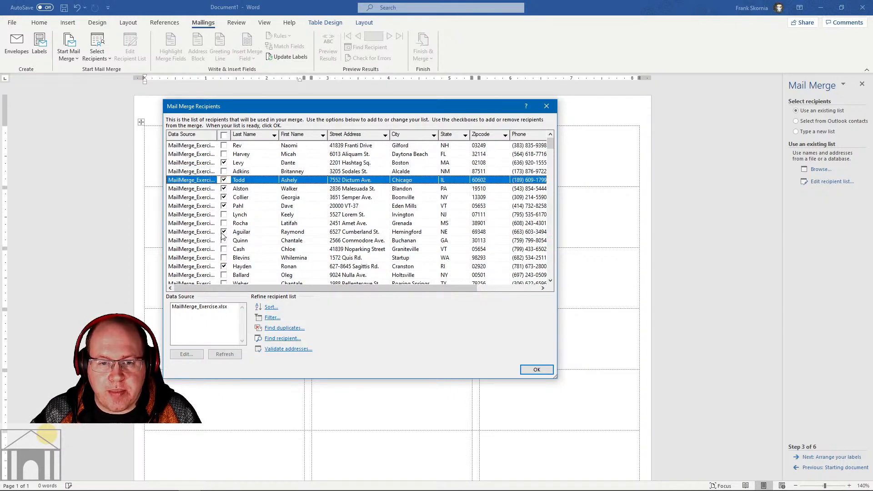
pyautogui.click(224, 249)
pyautogui.click(224, 135)
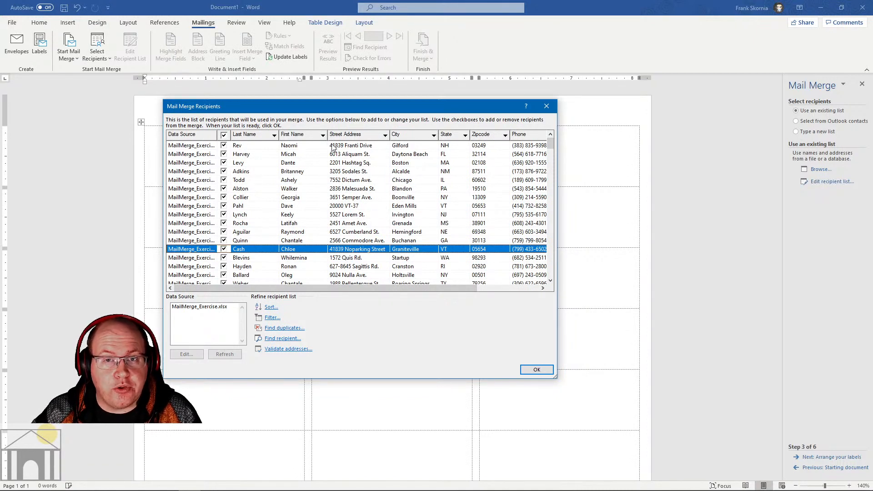
pyautogui.click(240, 146)
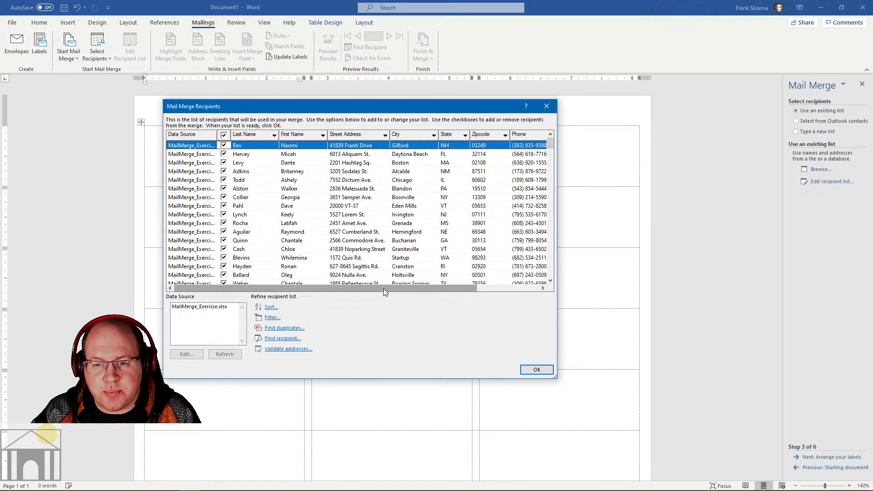
pyautogui.moveTo(387, 288)
pyautogui.mouseDown()
pyautogui.moveTo(489, 296)
pyautogui.moveTo(400, 294)
pyautogui.mouseUp()
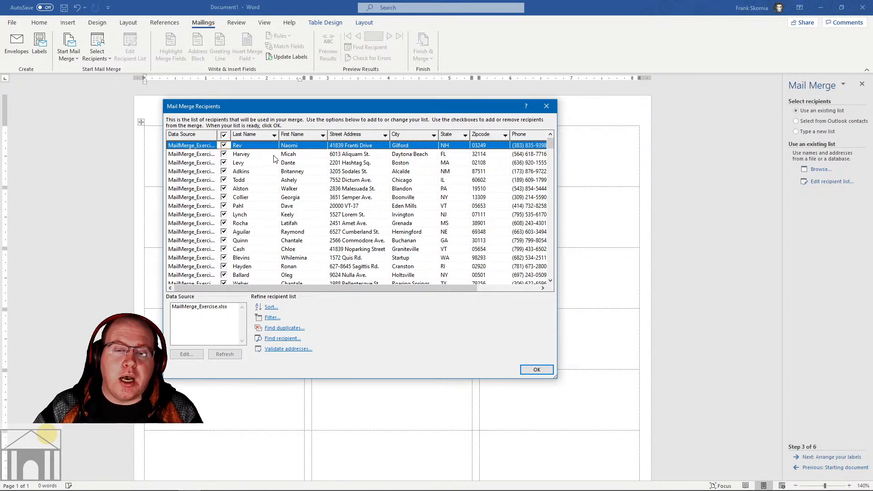
# Sort the merge recipients by State and then by Last Name, both in ascending order.
pyautogui.click(271, 307)
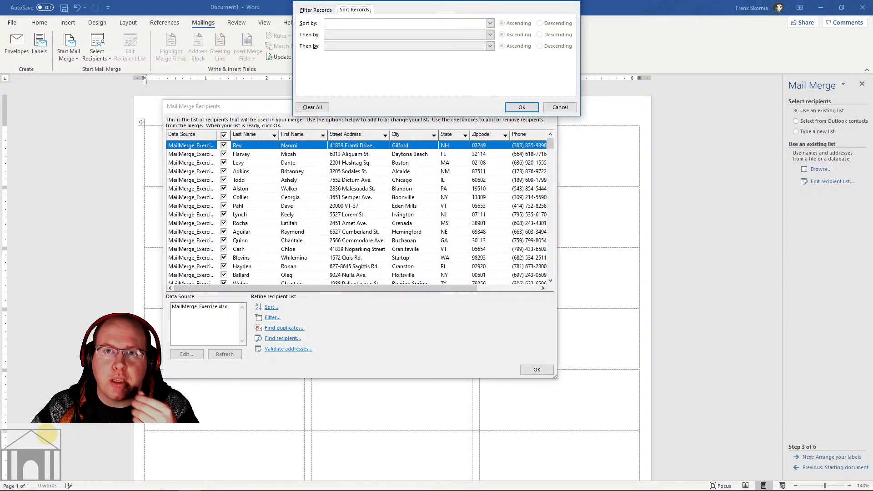
pyautogui.moveTo(361, 1); pyautogui.dragTo(315, 192)
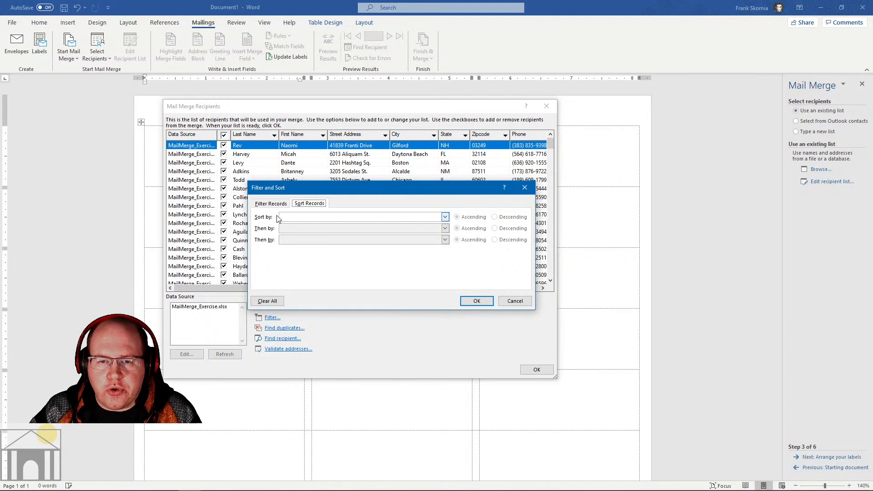
pyautogui.click(445, 217)
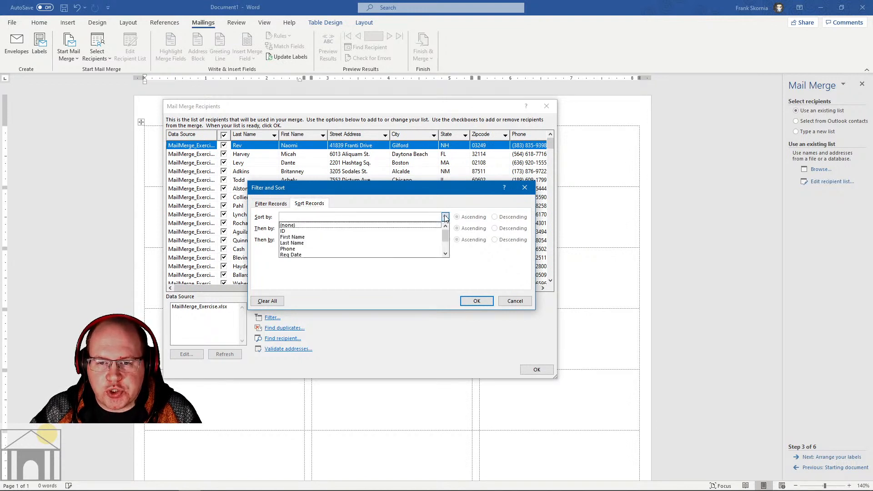
pyautogui.scroll(-2, 448, 250)
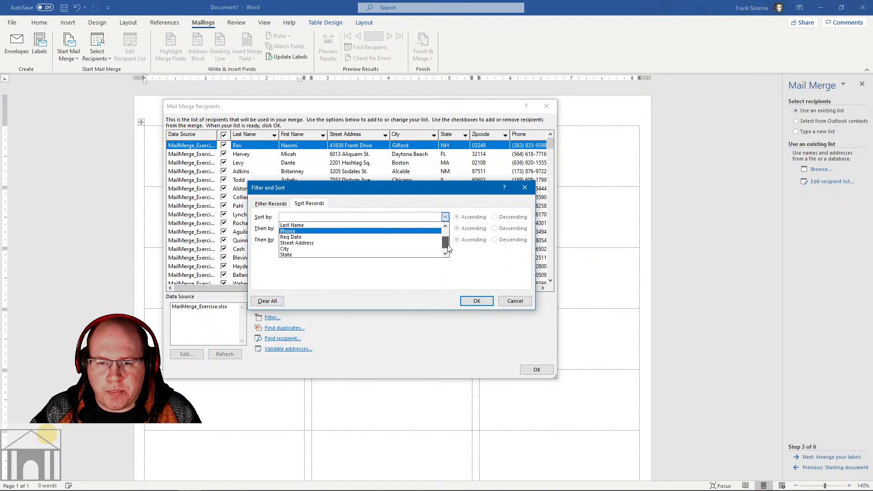
pyautogui.click(359, 252)
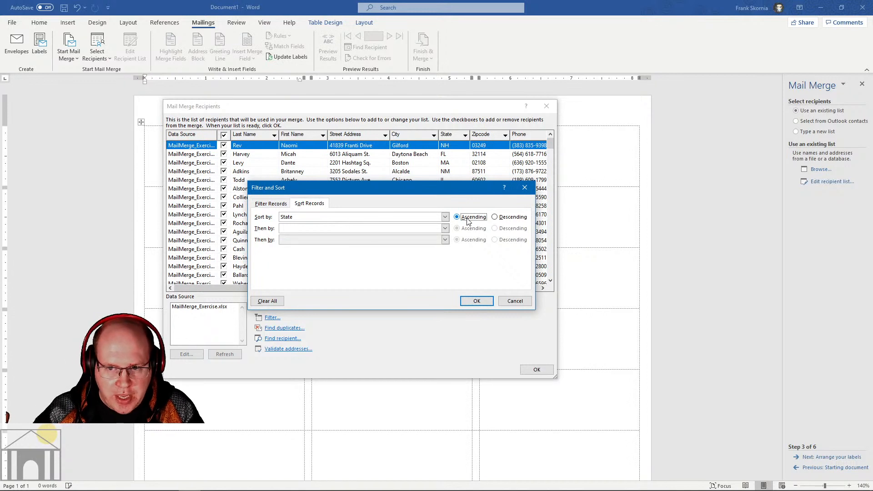
pyautogui.click(445, 229)
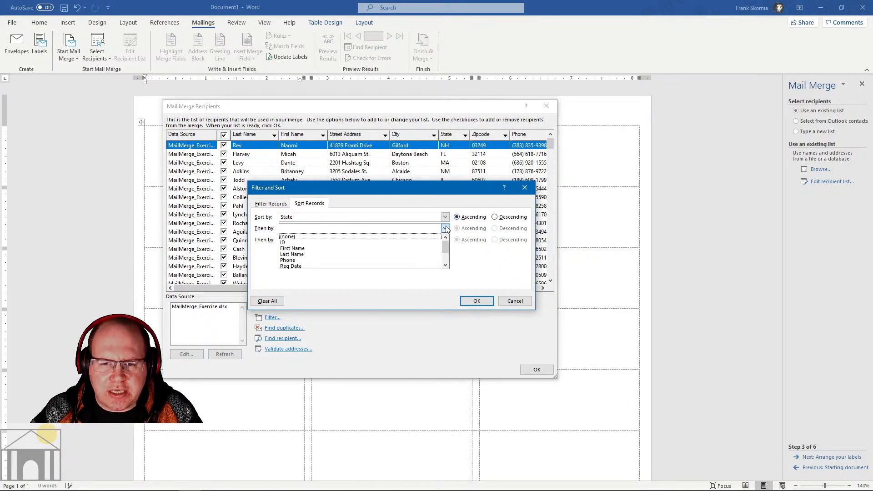
pyautogui.click(326, 255)
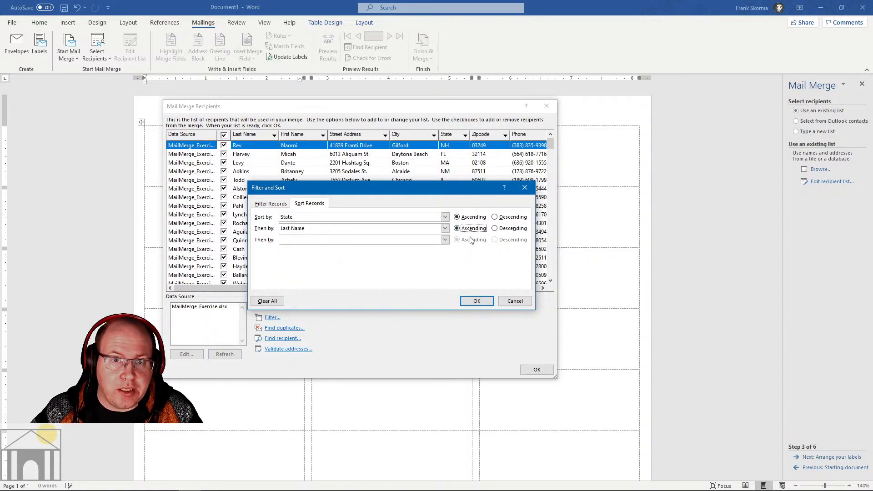
pyautogui.click(477, 301)
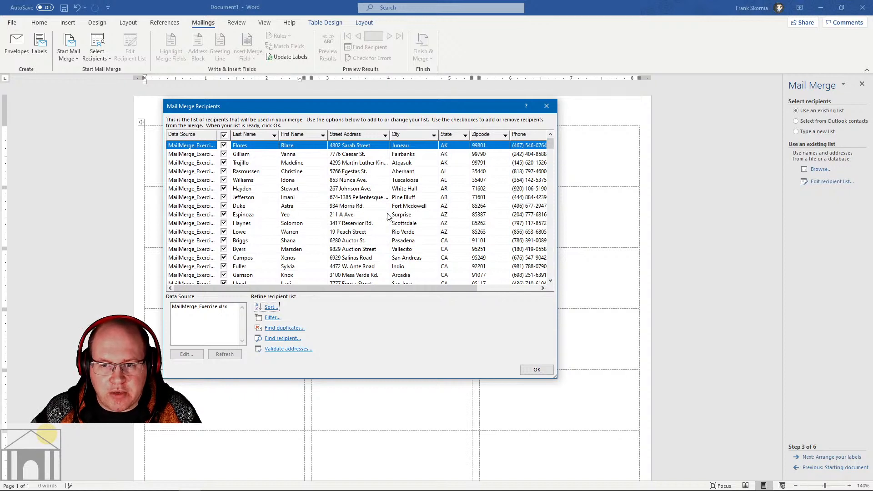
# Check the last-name order of the AZ recipients in the sorted list.
pyautogui.click(240, 215)
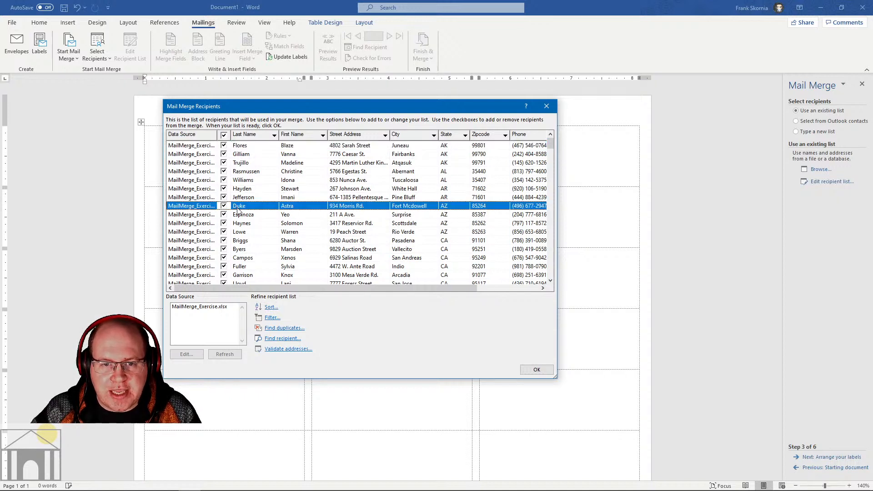
pyautogui.click(244, 223)
pyautogui.click(245, 232)
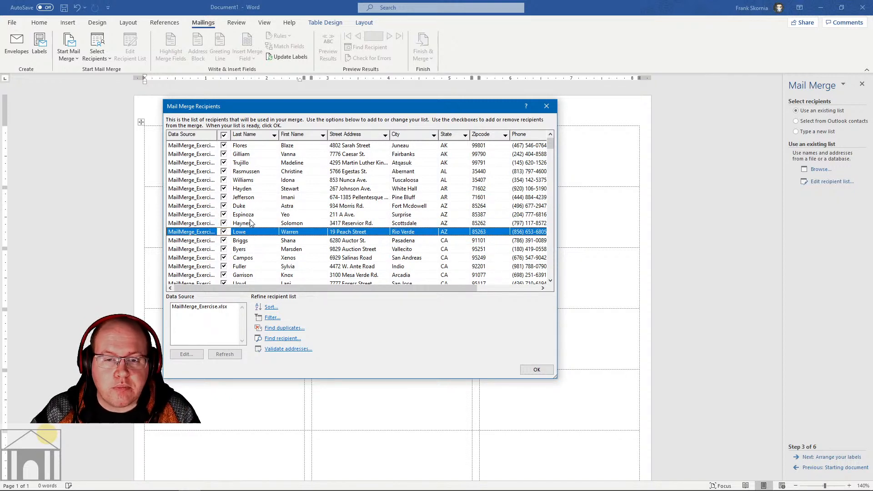
pyautogui.click(246, 223)
pyautogui.click(246, 216)
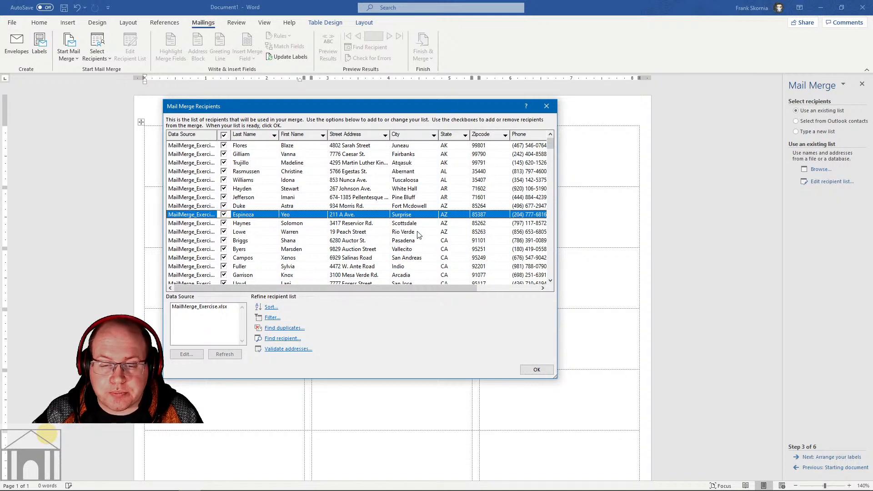
# Filter the merge recipients to records whose State is equal to MO.
pyautogui.click(271, 318)
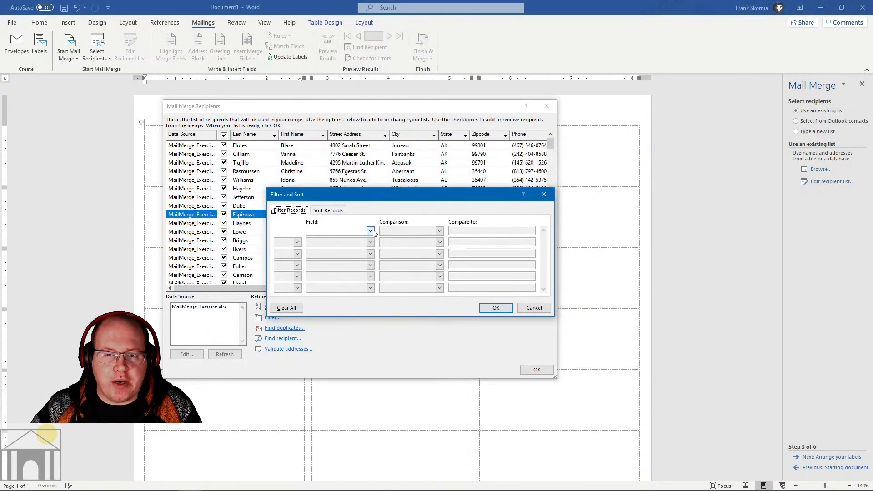
pyautogui.click(371, 231)
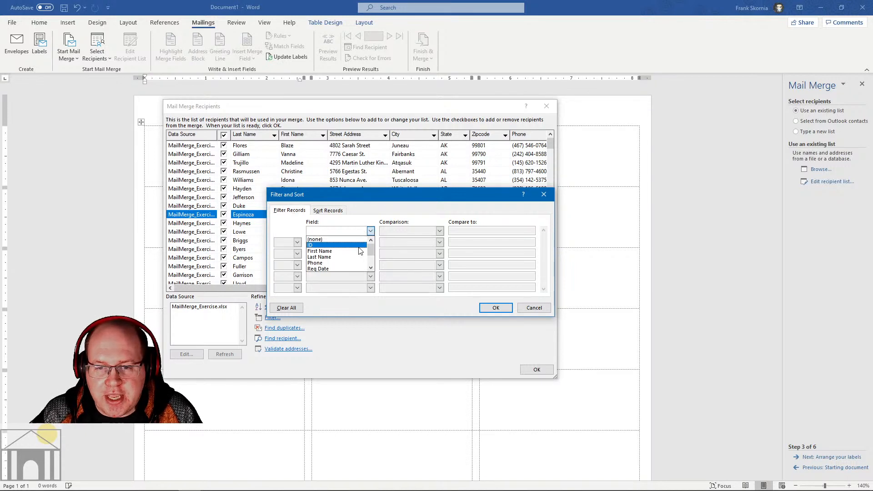
pyautogui.click(371, 257)
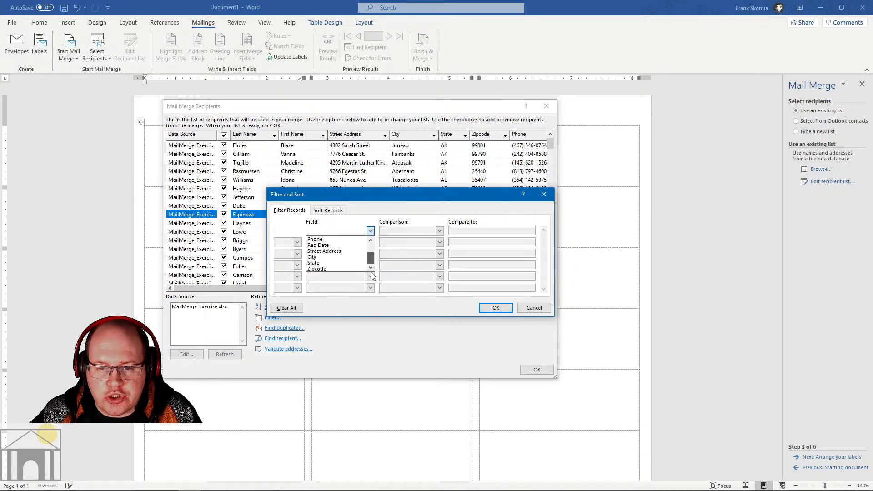
pyautogui.click(319, 263)
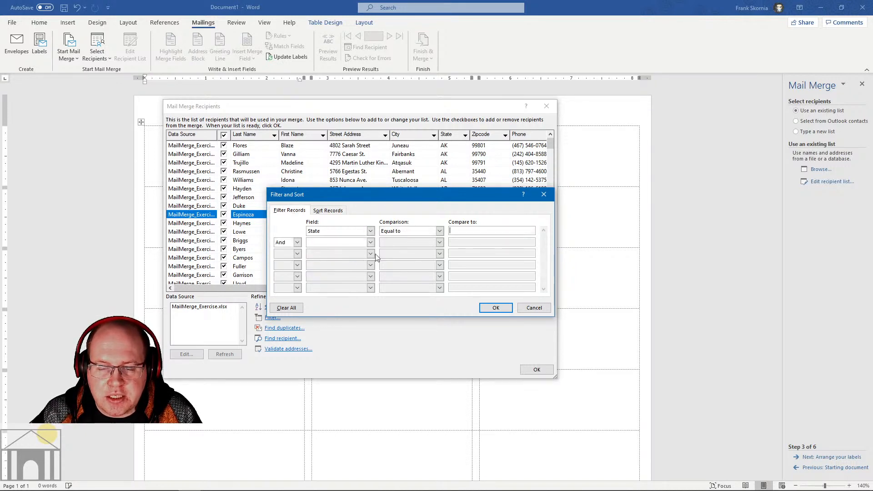
pyautogui.click(465, 230)
pyautogui.write('MO')
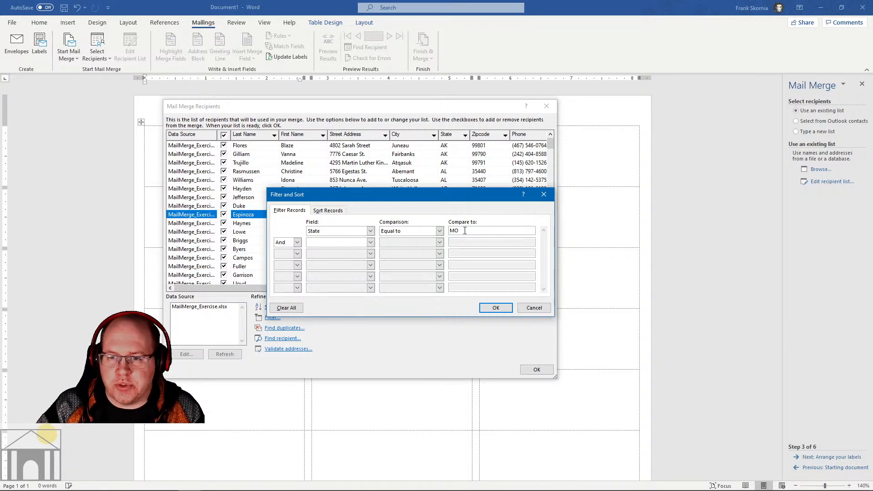
pyautogui.click(495, 309)
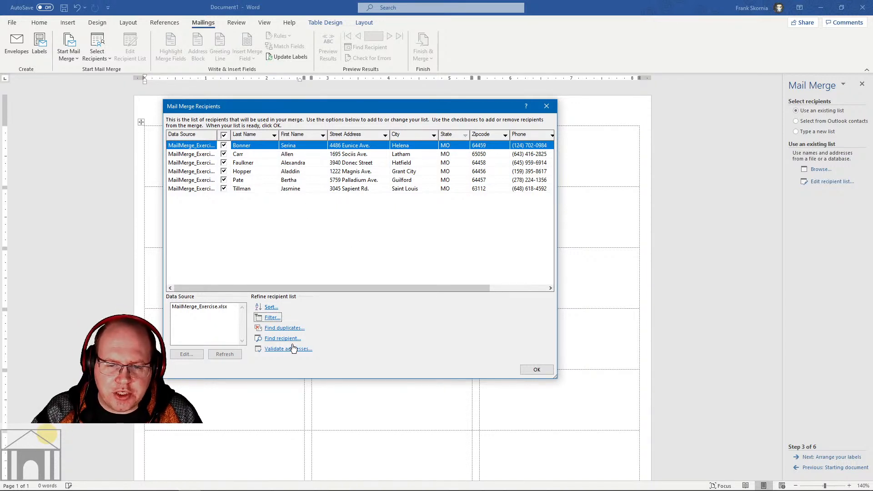
# Clear all filter criteria from the recipient list and apply the change.
pyautogui.click(278, 319)
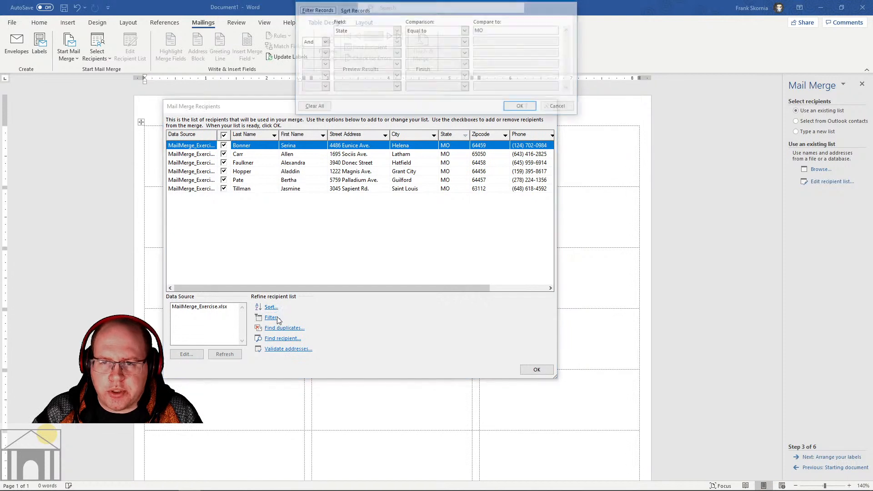
pyautogui.click(319, 104)
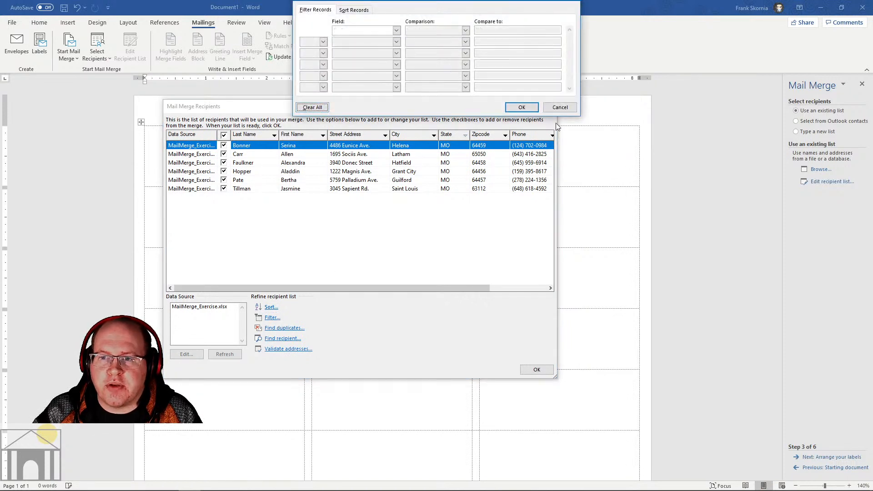
pyautogui.click(528, 108)
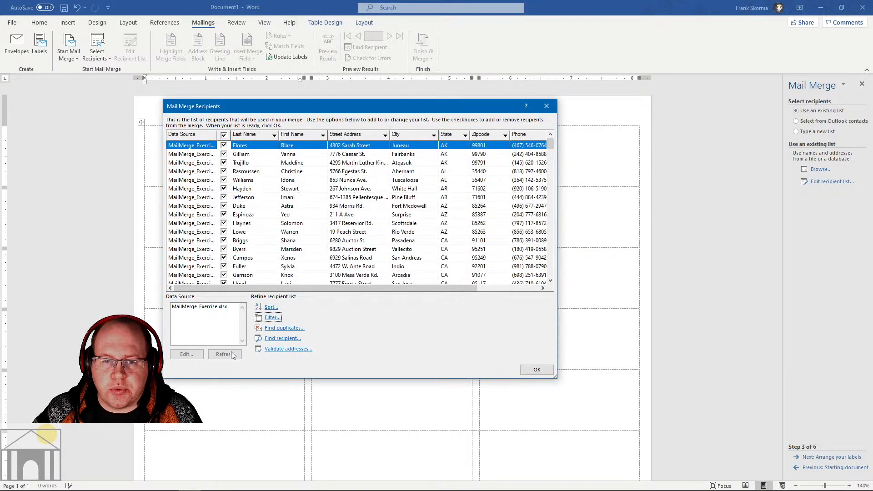
# Accept the recipient list, review it once more, and advance the merge to arranging the labels.
pyautogui.click(535, 370)
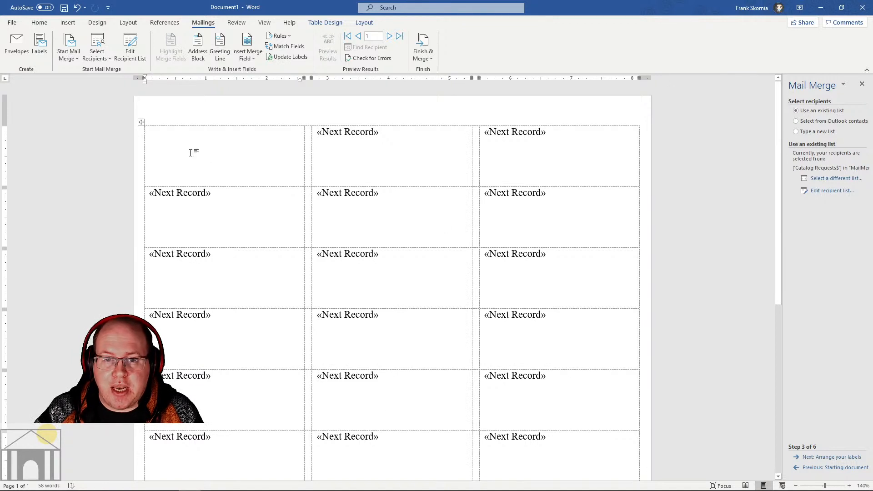
pyautogui.click(830, 192)
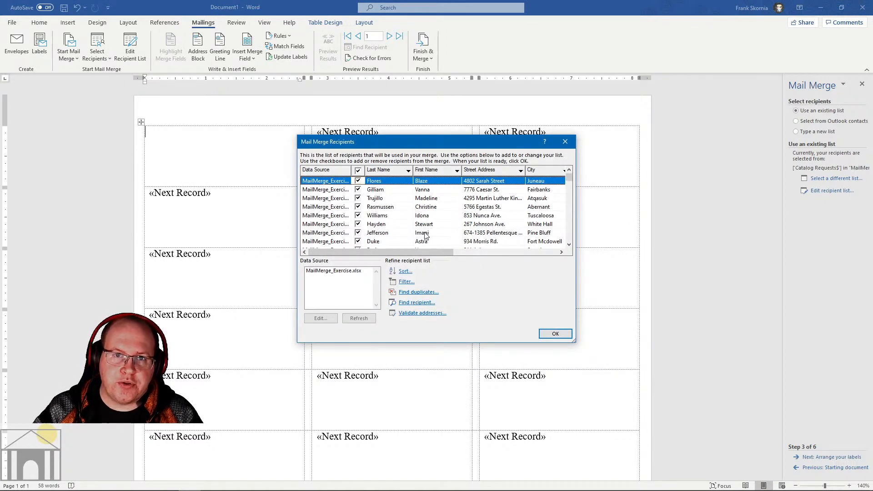
pyautogui.click(555, 334)
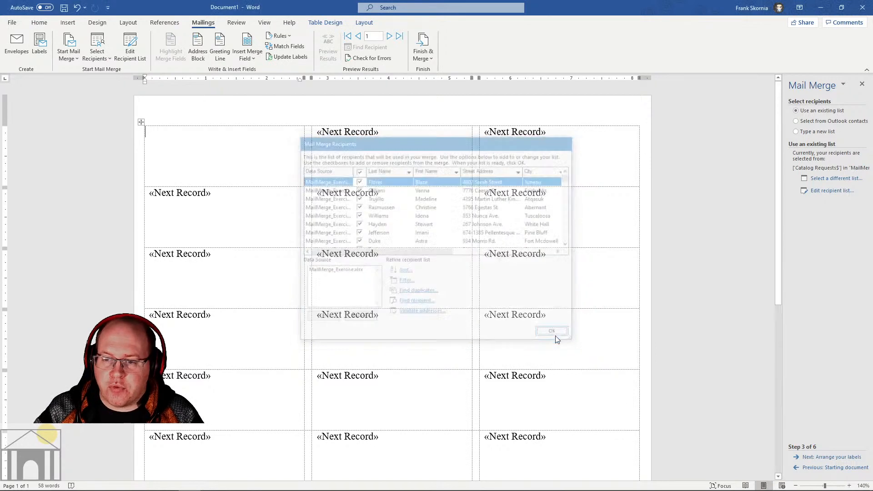
pyautogui.click(819, 457)
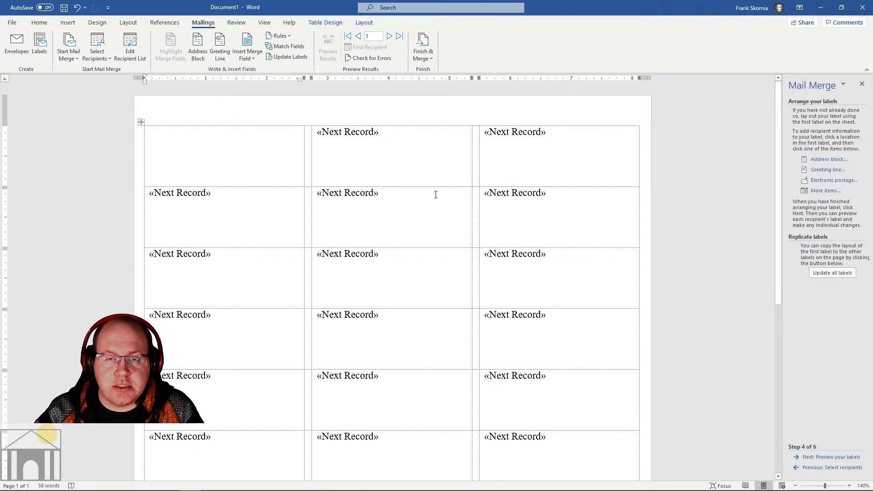
# Start inserting an address block and try the recipient name format with "Mr.", full first name, last name and suffix.
pyautogui.click(824, 162)
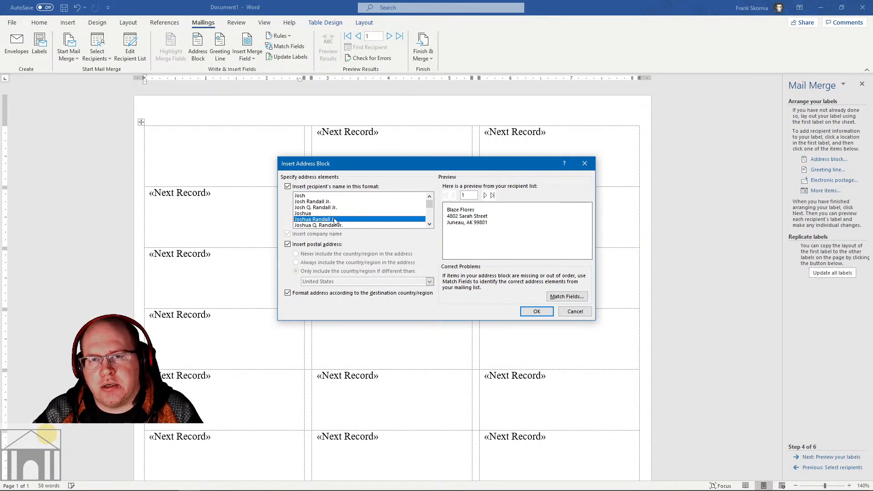
pyautogui.click(429, 223)
pyautogui.click(429, 224)
pyautogui.click(429, 223)
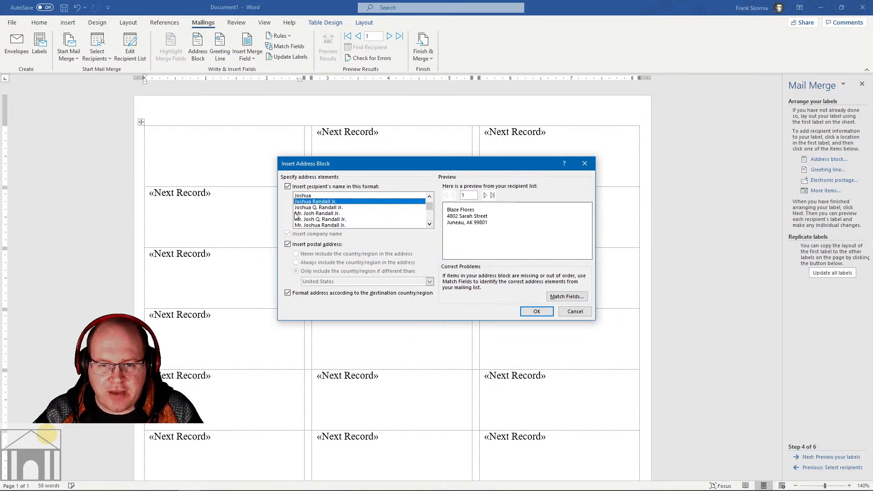
pyautogui.click(318, 225)
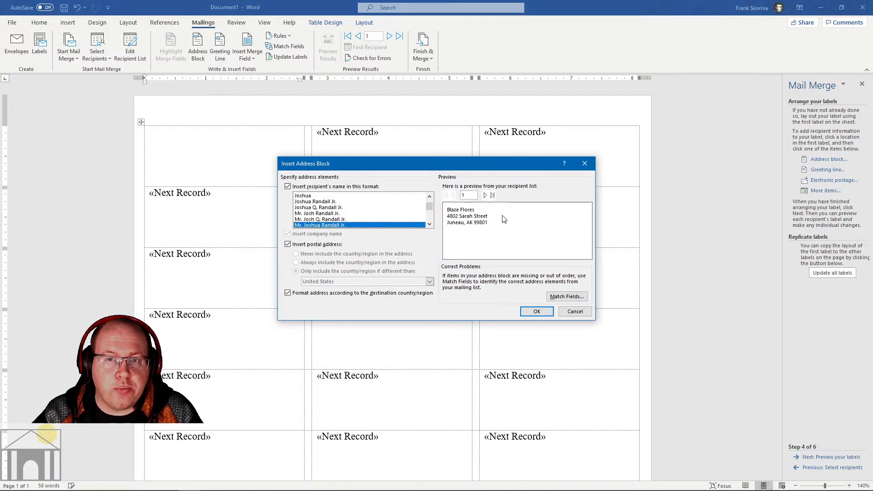
# Try the two first-name-only formats, short and full, for the recipient's name in the address block.
pyautogui.scroll(3, 428, 208)
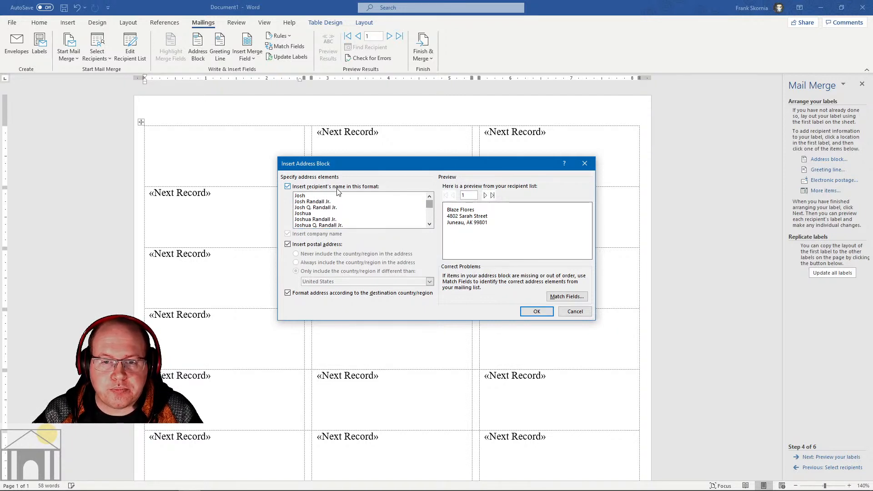
pyautogui.click(319, 195)
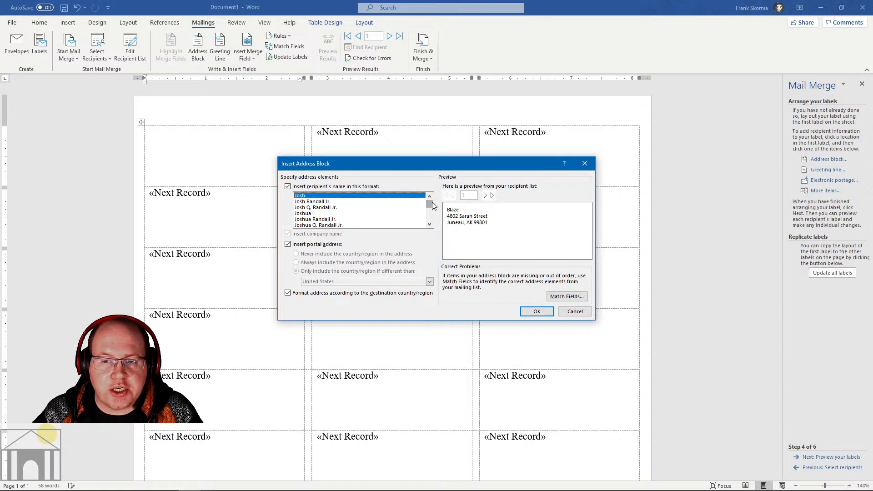
pyautogui.scroll(-2, 430, 207)
pyautogui.scroll(2, 430, 197)
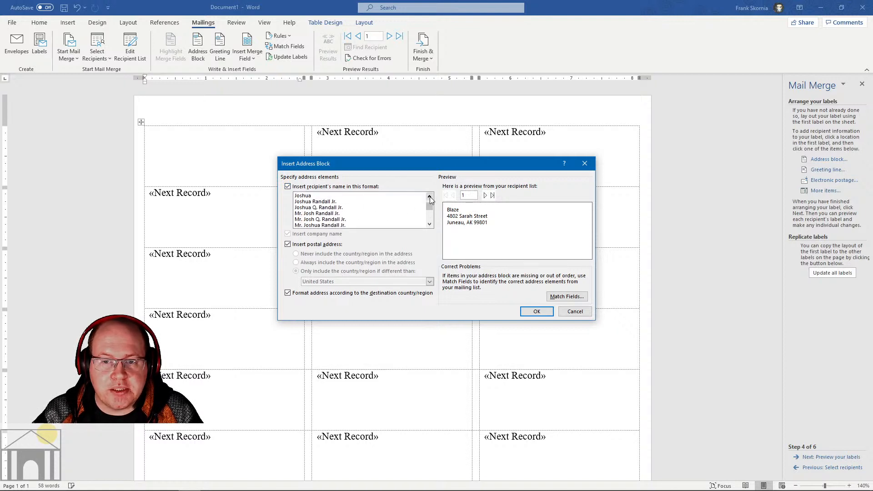
pyautogui.click(309, 208)
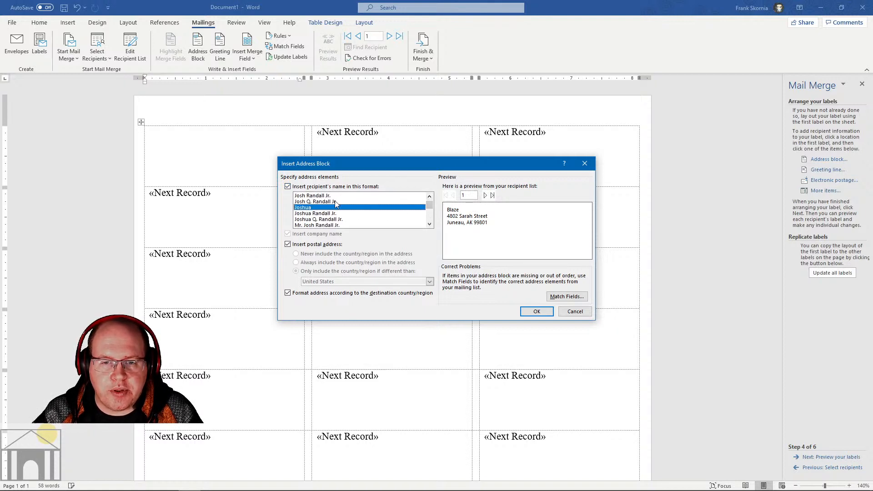
# Try the family-name format and two of the couple name formats for the recipient's name in the address block.
pyautogui.scroll(-2, 431, 210)
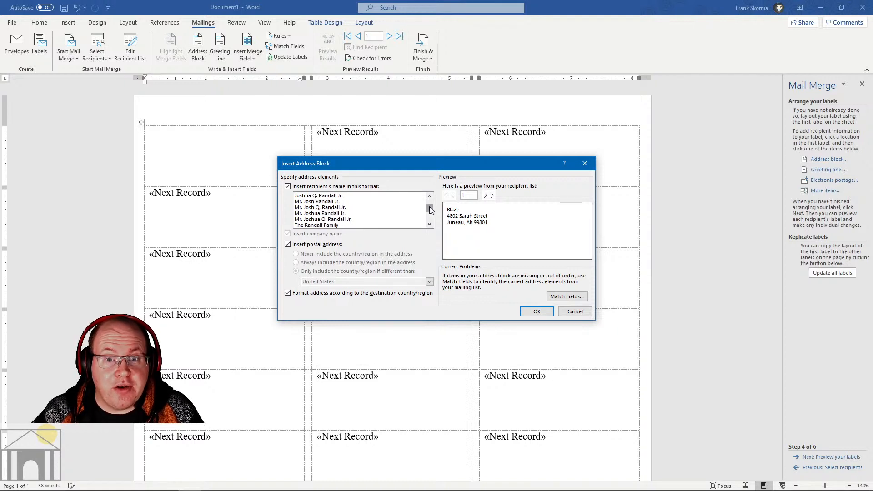
pyautogui.click(344, 226)
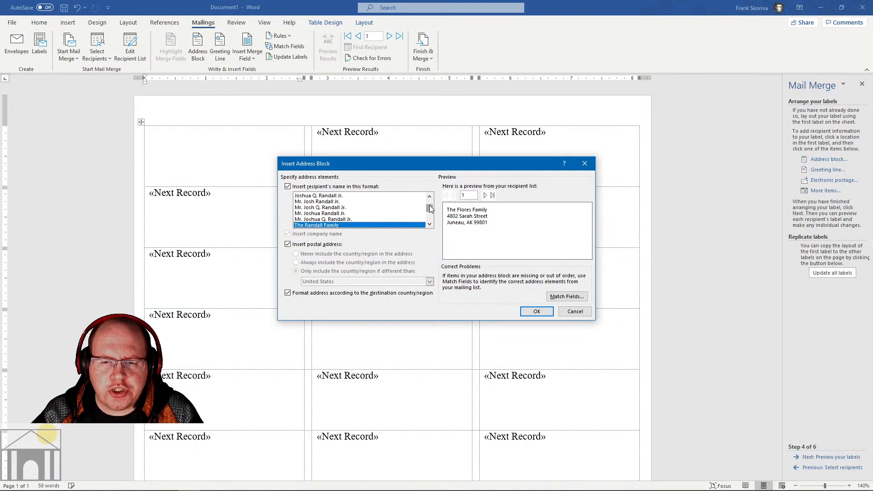
pyautogui.moveTo(430, 209); pyautogui.dragTo(431, 212)
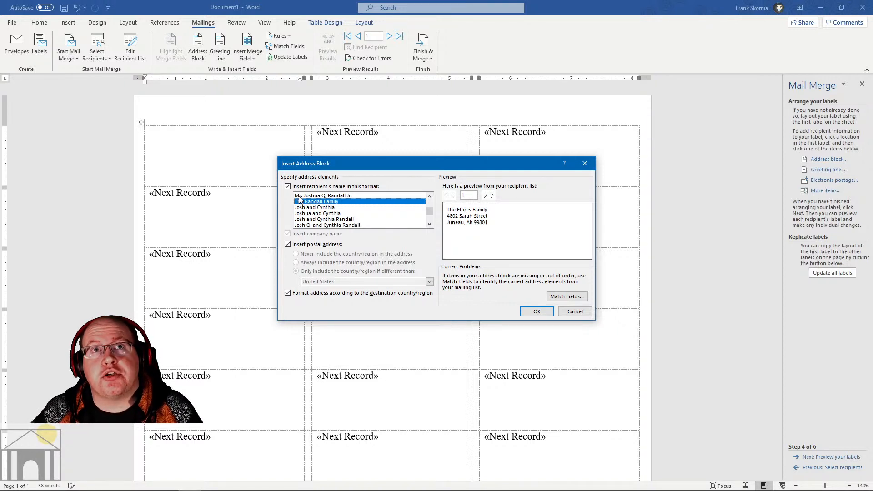
pyautogui.click(334, 220)
pyautogui.click(318, 213)
pyautogui.click(329, 220)
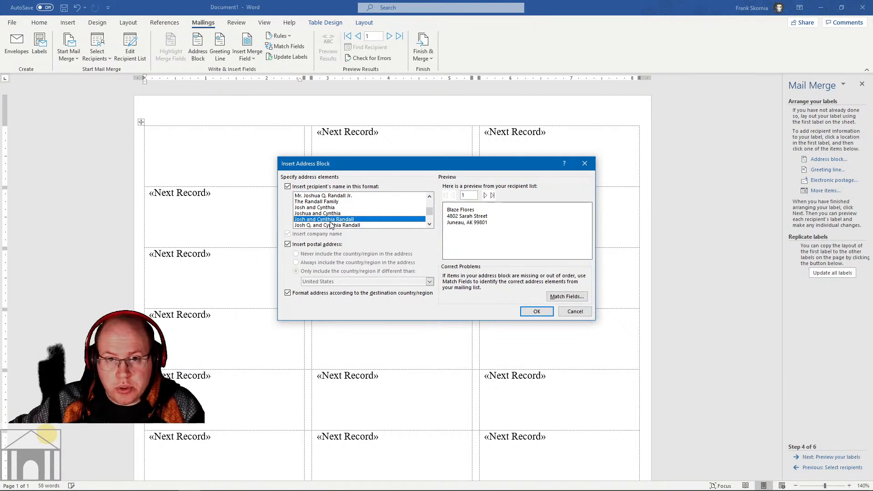
# Set the recipient's name format to full first name, last name and suffix, keeping the postal address included after toggling it off and on.
pyautogui.scroll(2, 318, 213)
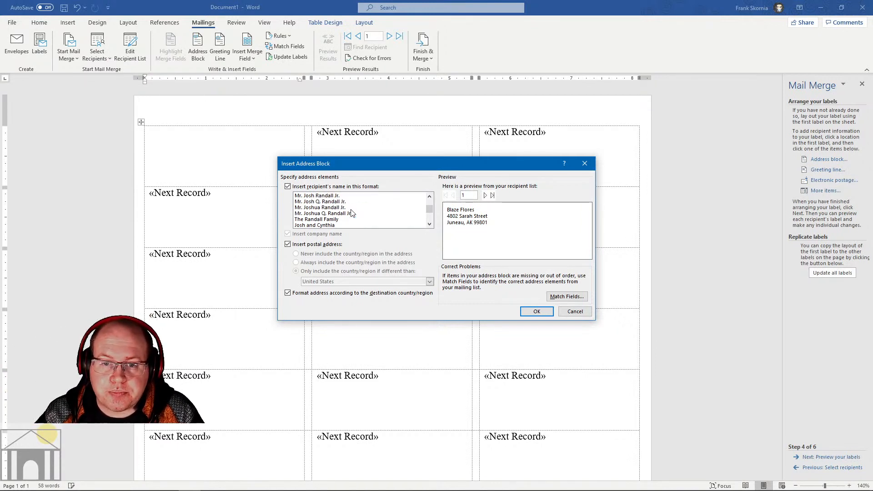
pyautogui.click(304, 207)
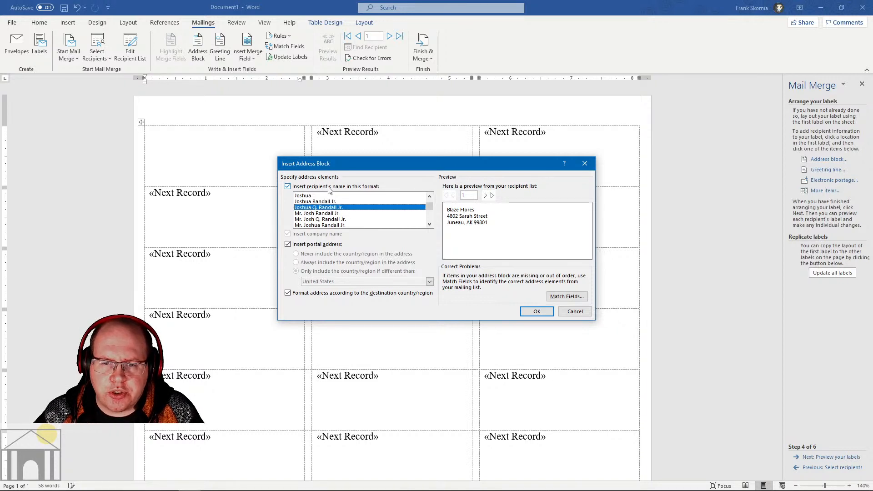
pyautogui.click(306, 202)
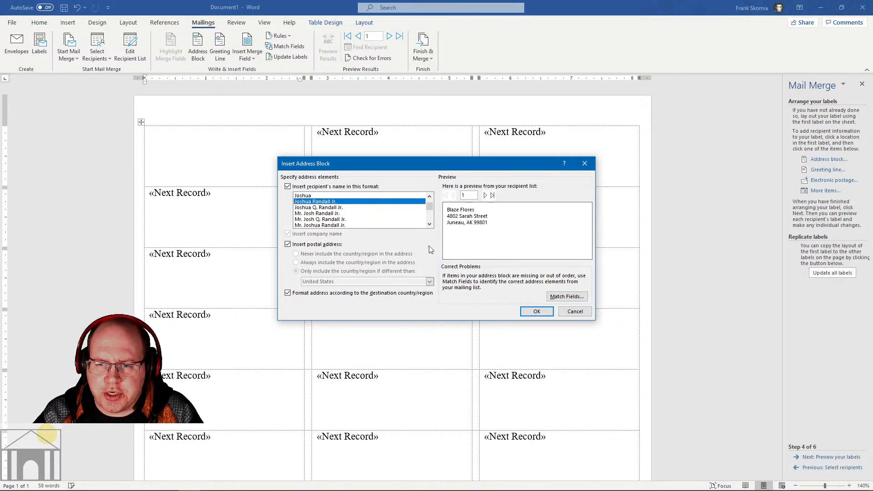
pyautogui.click(318, 245)
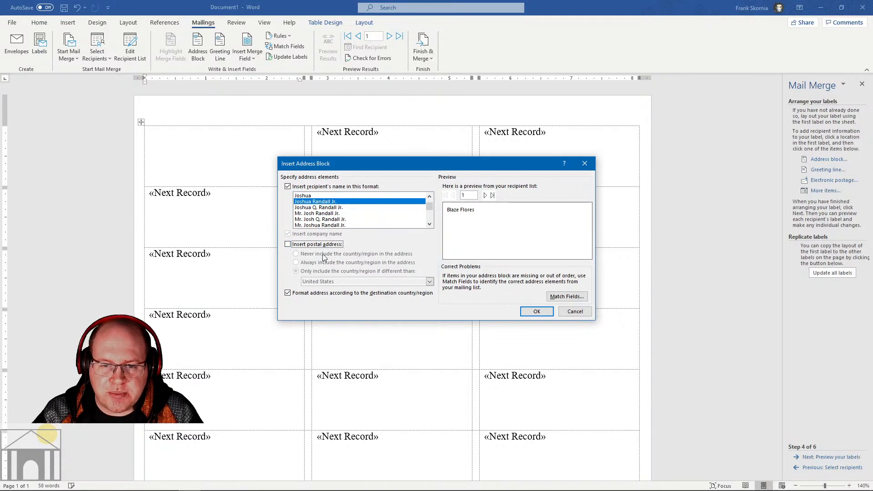
pyautogui.click(316, 246)
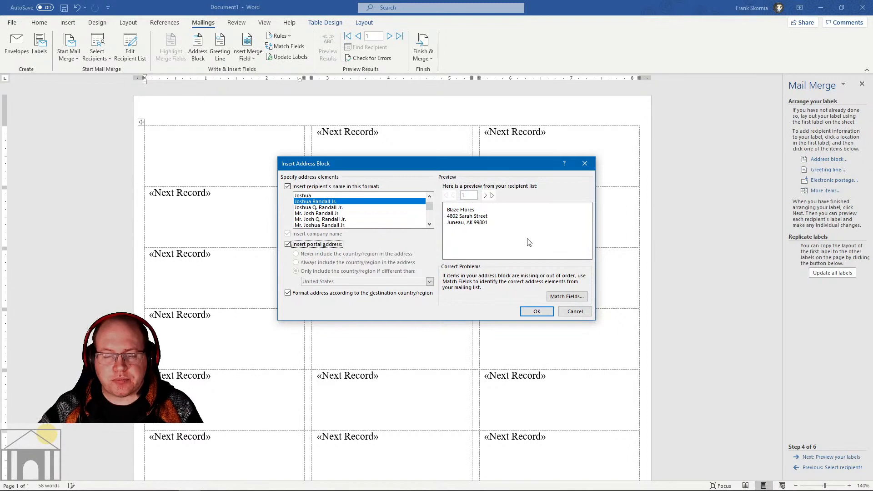
# Try matching the address block's First Name to Last Name and finally to Phone, accepting the Unique Identifier match.
pyautogui.click(567, 296)
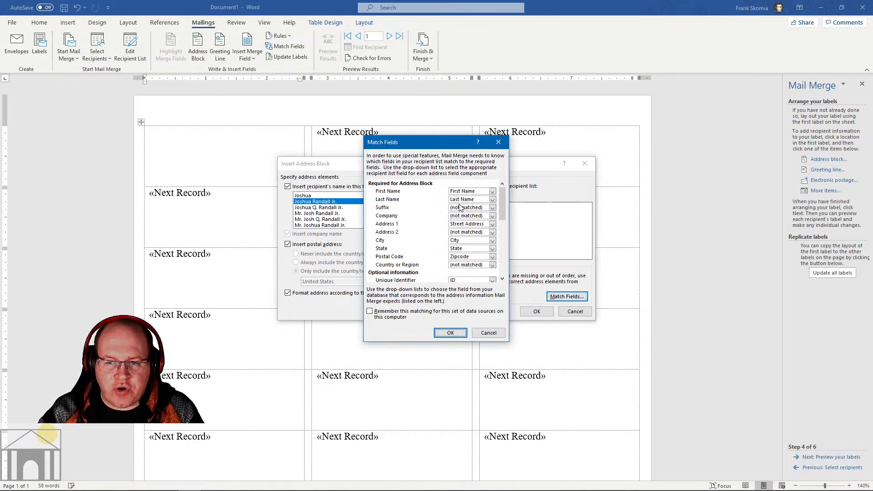
pyautogui.click(494, 191)
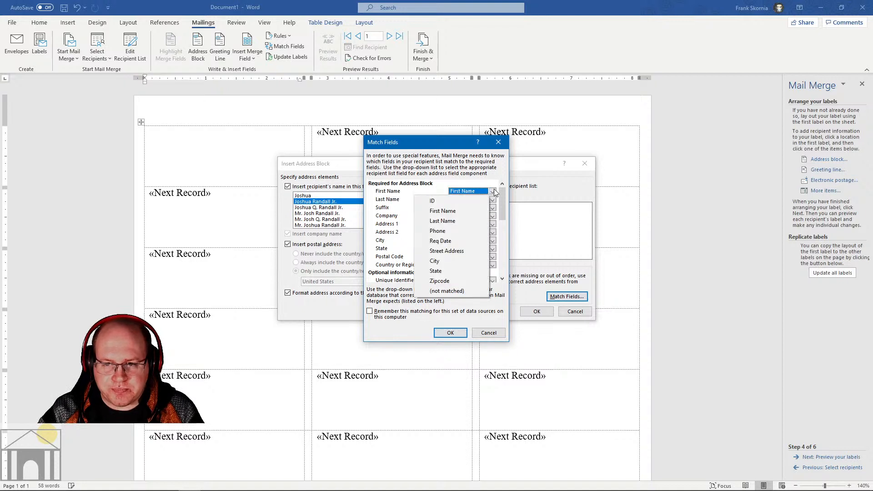
pyautogui.click(477, 182)
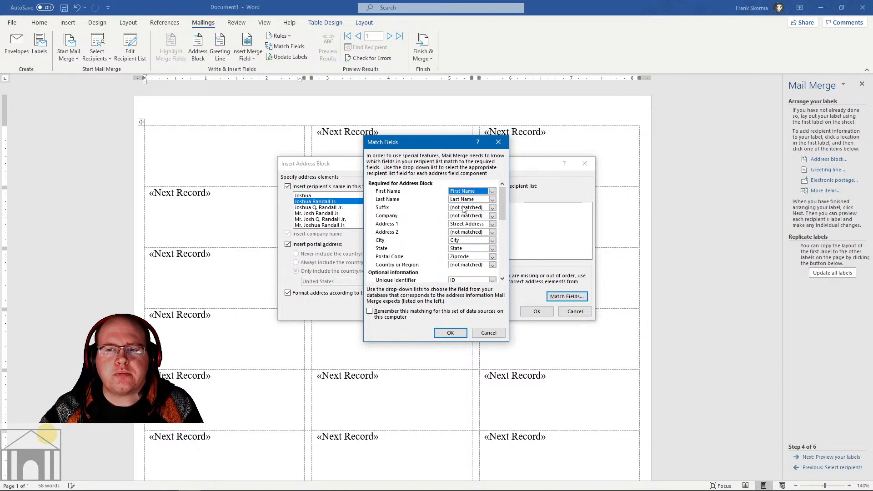
pyautogui.click(493, 191)
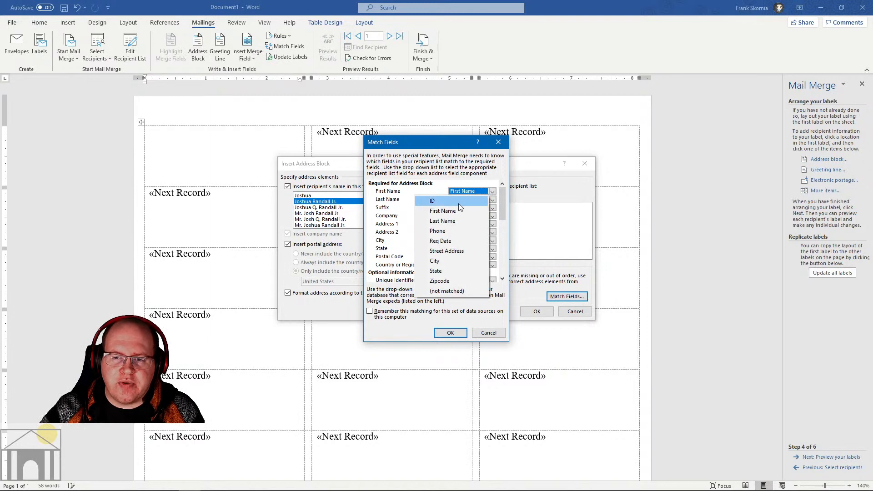
pyautogui.click(437, 220)
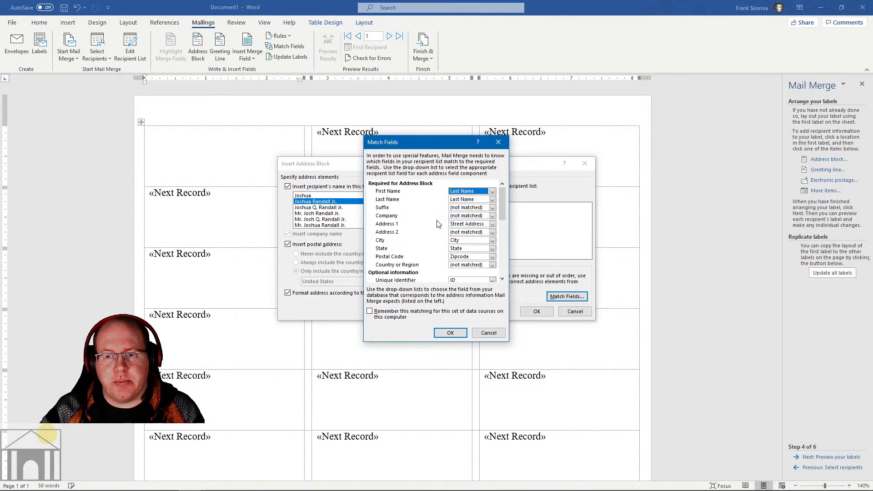
pyautogui.click(493, 192)
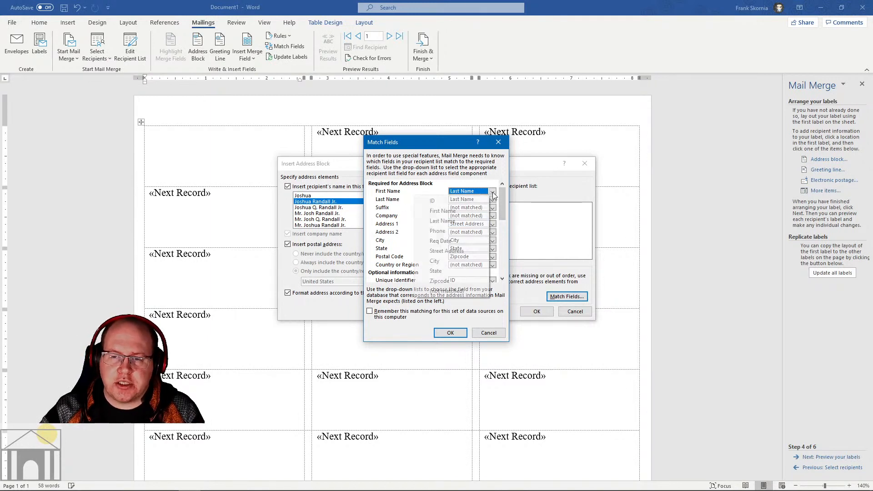
pyautogui.click(452, 233)
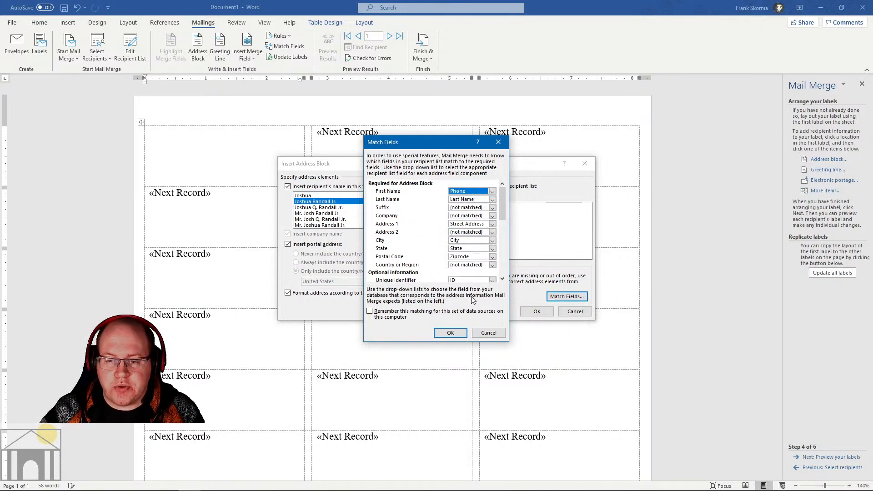
pyautogui.click(460, 334)
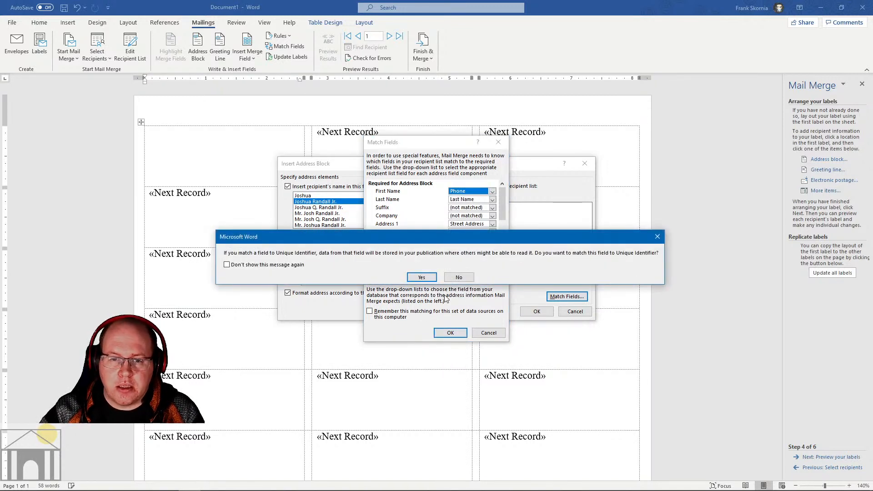
pyautogui.click(422, 277)
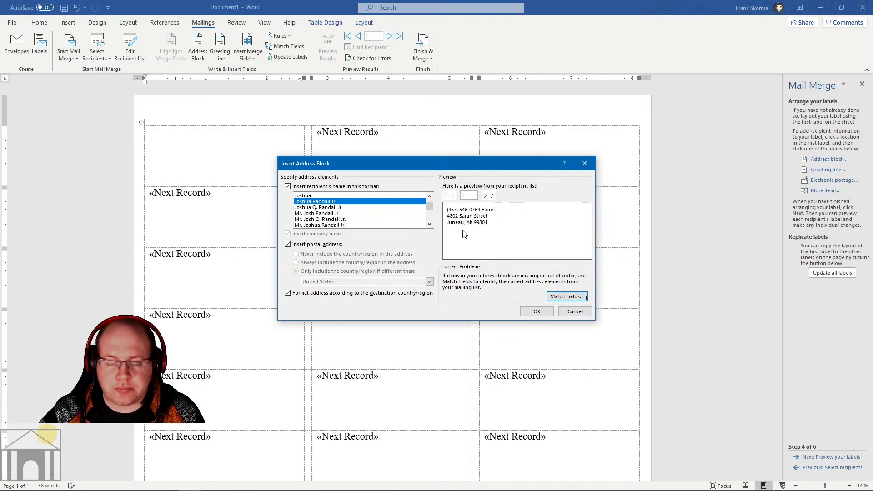
# Match the address block's First Name back to the First Name column and accept the Unique Identifier match.
pyautogui.click(567, 296)
pyautogui.click(475, 192)
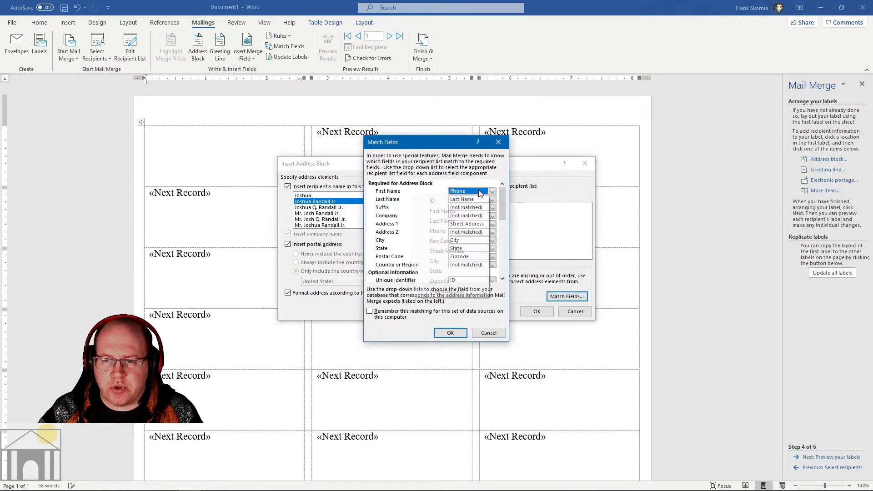
pyautogui.click(459, 211)
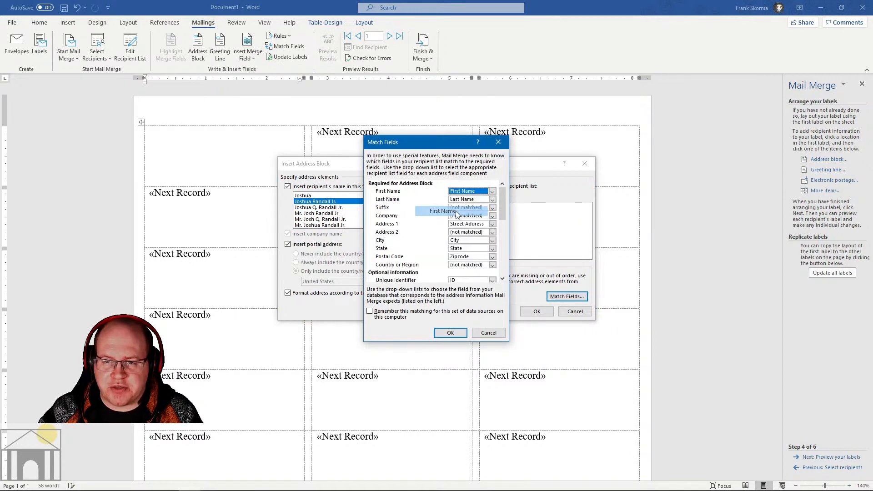
pyautogui.click(461, 336)
pyautogui.click(422, 273)
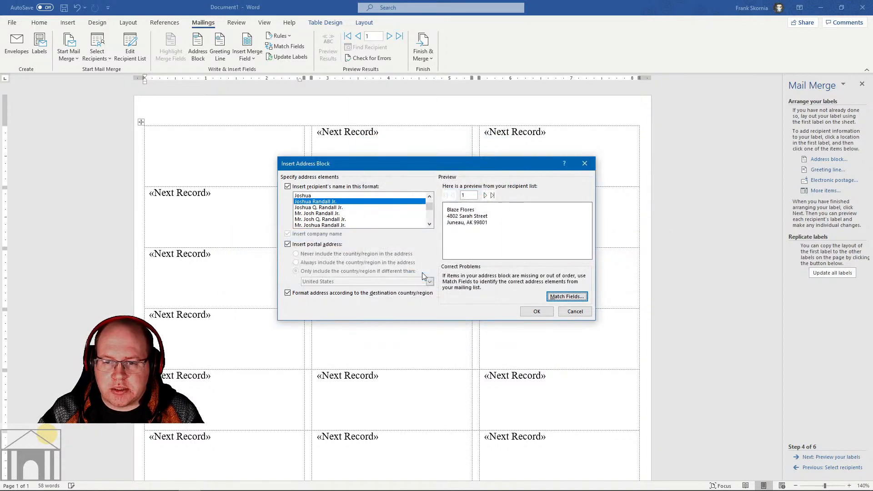
# Browse forward and backward through the recipients in the address block preview, including record 50, to check their formatting.
pyautogui.click(486, 196)
pyautogui.click(485, 196)
pyautogui.click(485, 195)
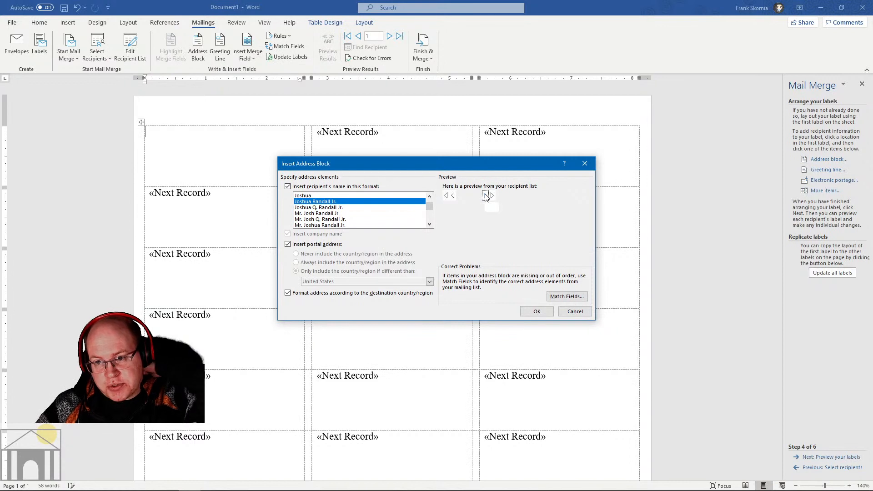
pyautogui.click(485, 195)
pyautogui.click(485, 196)
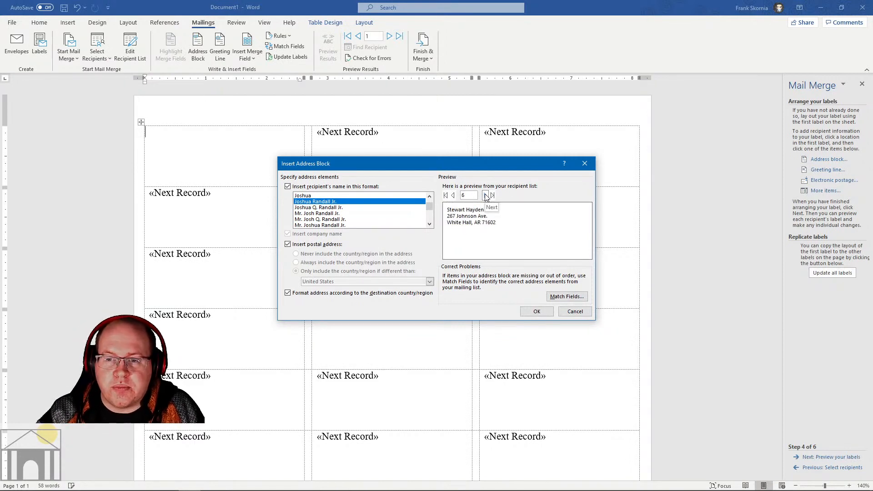
pyautogui.click(485, 196)
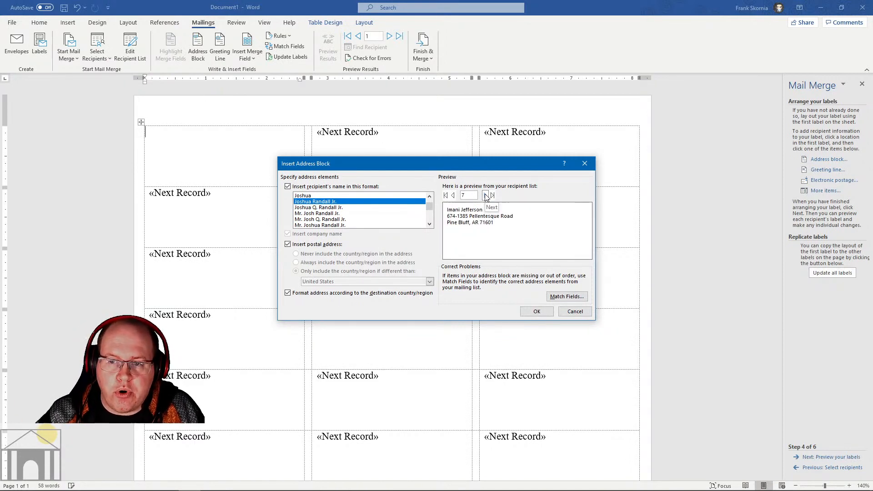
pyautogui.click(486, 195)
pyautogui.click(485, 195)
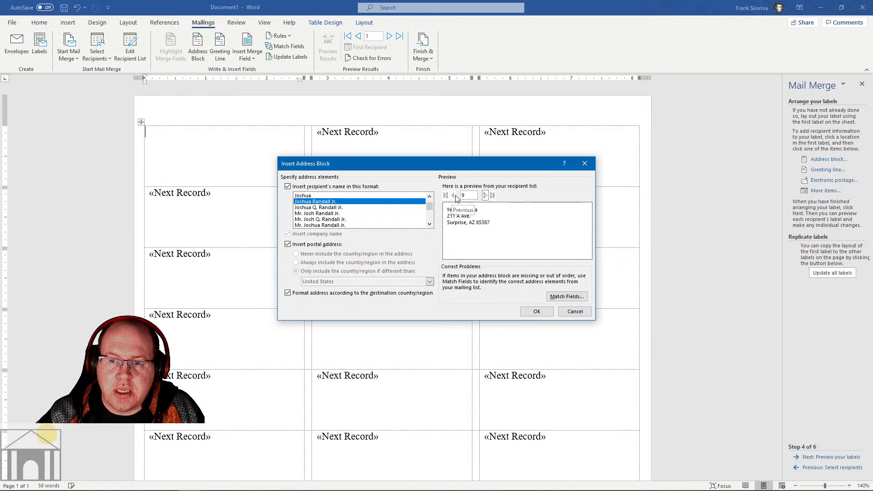
pyautogui.click(454, 195)
pyautogui.click(454, 195)
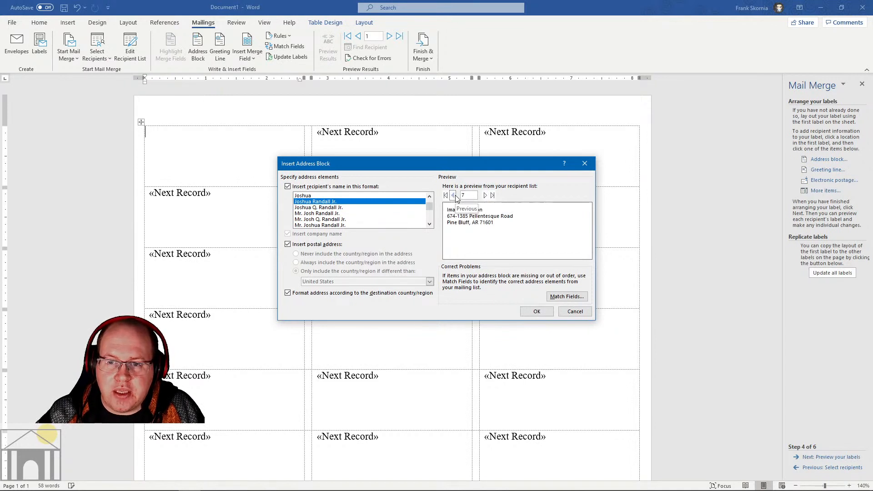
pyautogui.click(485, 196)
pyautogui.click(486, 196)
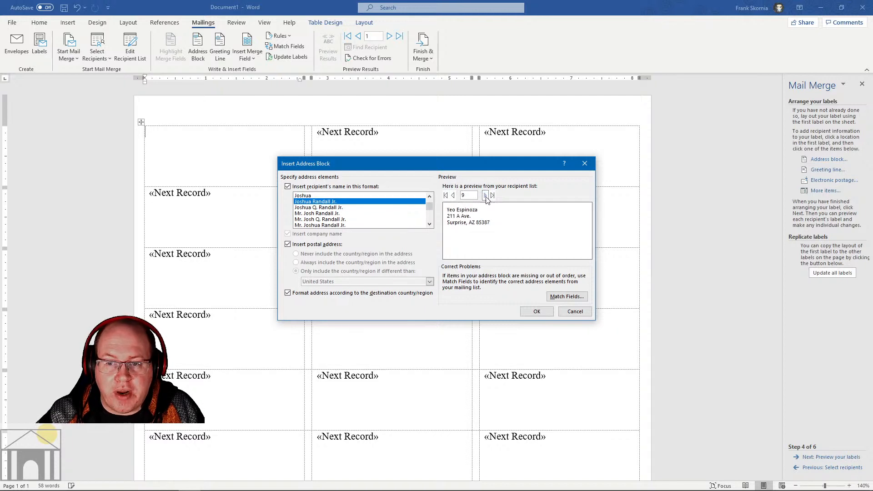
pyautogui.click(485, 196)
pyautogui.click(485, 196)
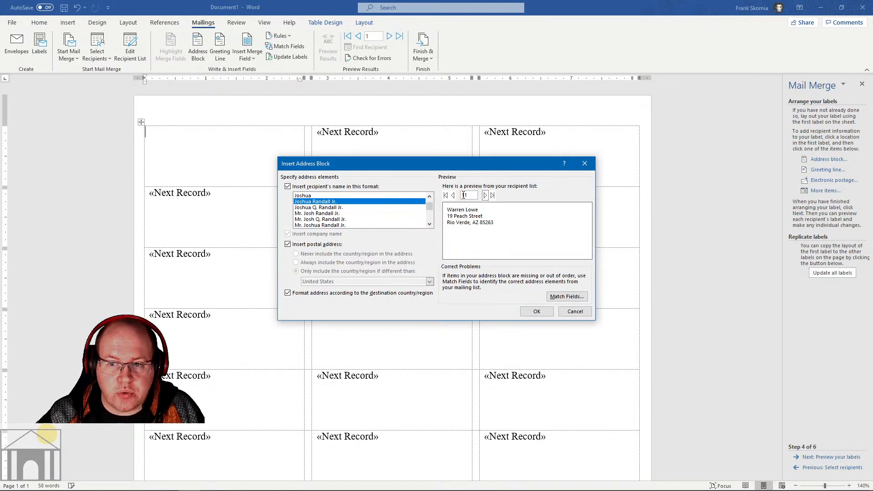
pyautogui.click(484, 195)
pyautogui.click(454, 197)
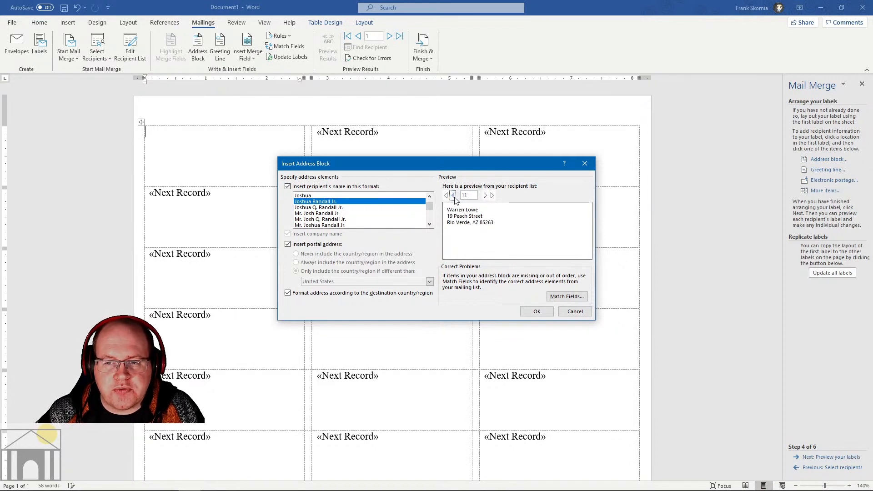
pyautogui.click(454, 197)
pyautogui.click(454, 197)
pyautogui.click(454, 197)
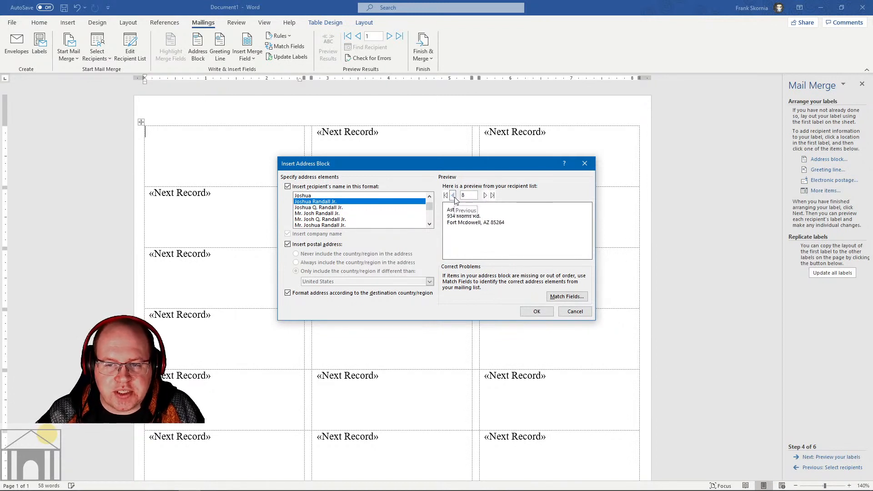
pyautogui.click(454, 196)
pyautogui.click(454, 196)
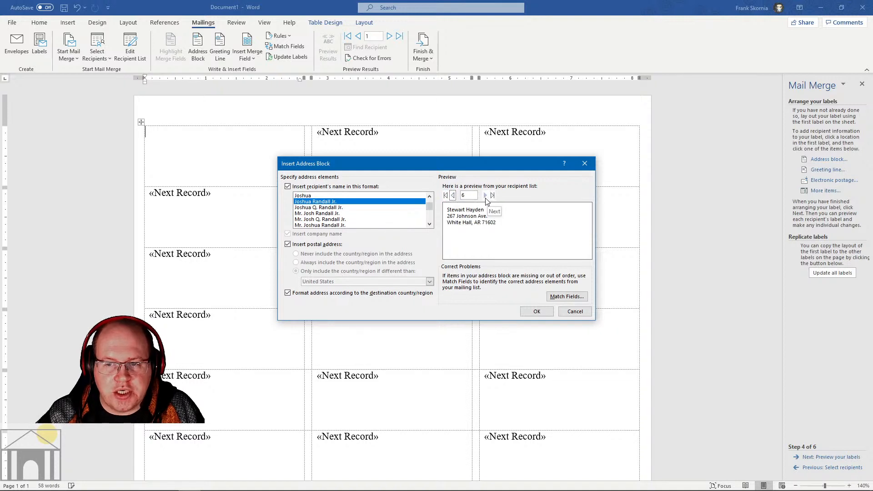
pyautogui.click(485, 196)
pyautogui.click(485, 196)
pyautogui.click(451, 196)
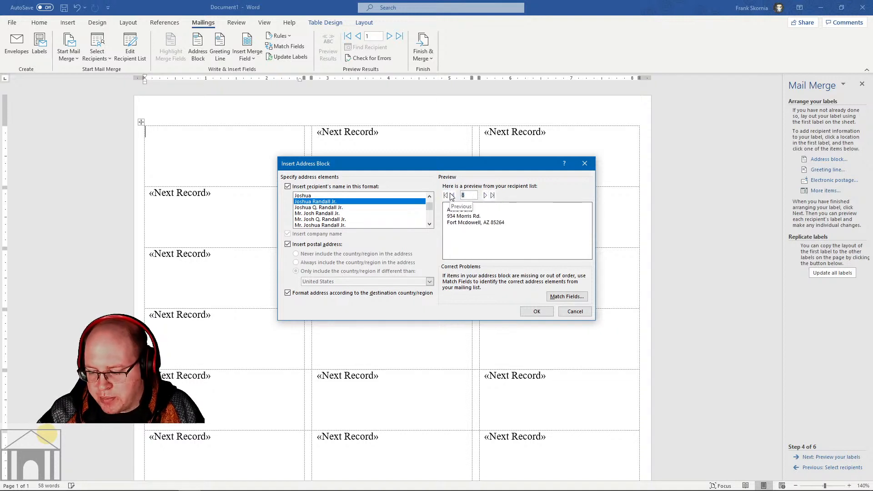
pyautogui.click(452, 196)
pyautogui.click(451, 197)
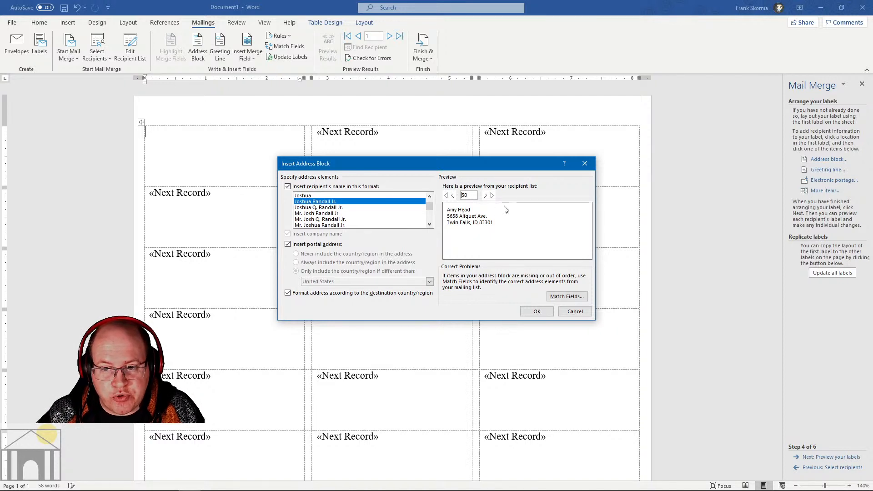
# Insert the configured address block into the first label and replicate its layout to all labels on the sheet.
pyautogui.click(537, 311)
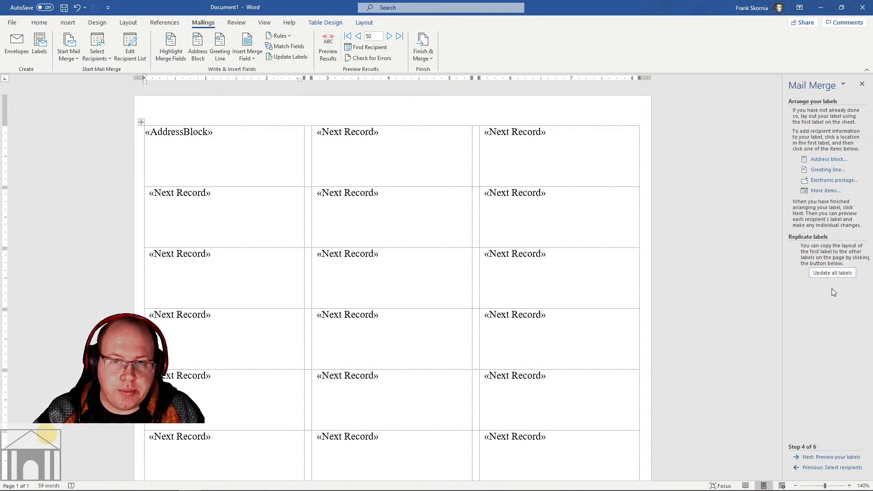
pyautogui.click(829, 273)
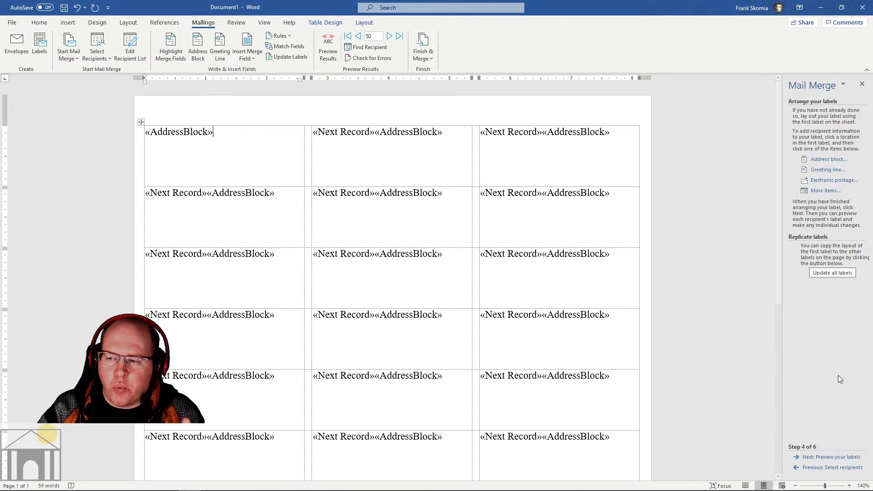
# Preview the merged labels, try adding a line break above the first label's address, undo it, and return to arranging the labels.
pyautogui.click(827, 458)
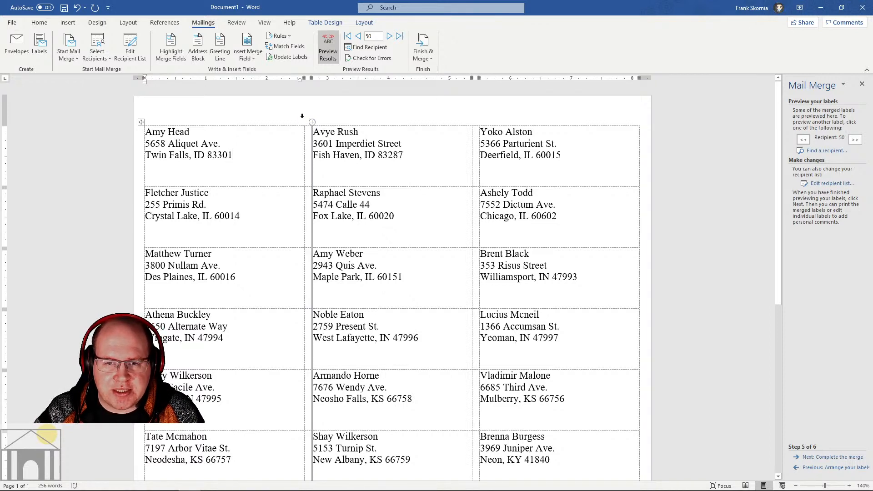
pyautogui.click(146, 134)
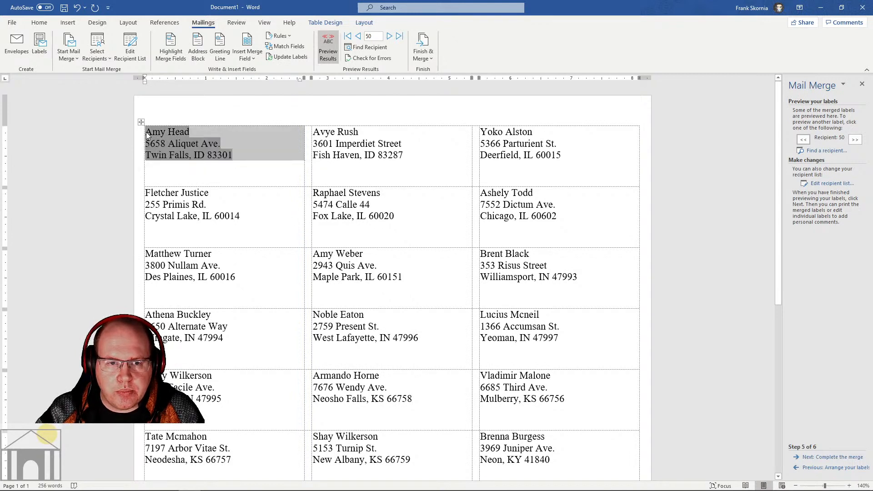
pyautogui.click(148, 132)
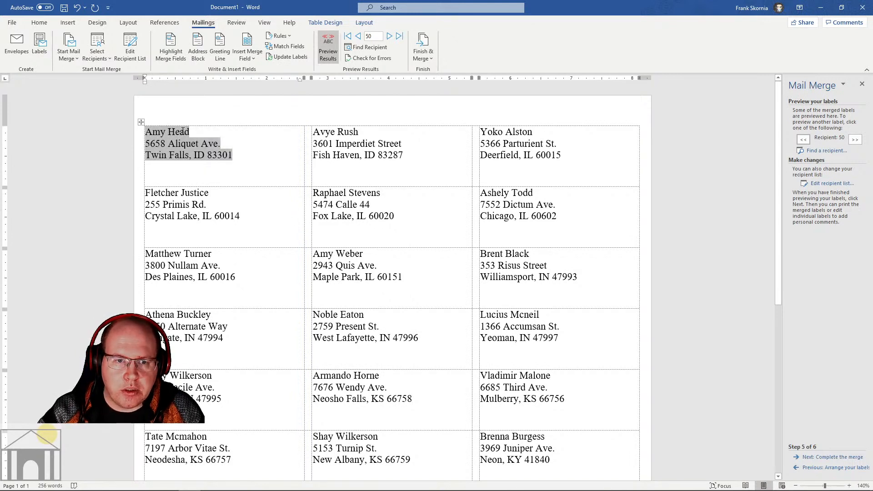
pyautogui.press('Return')
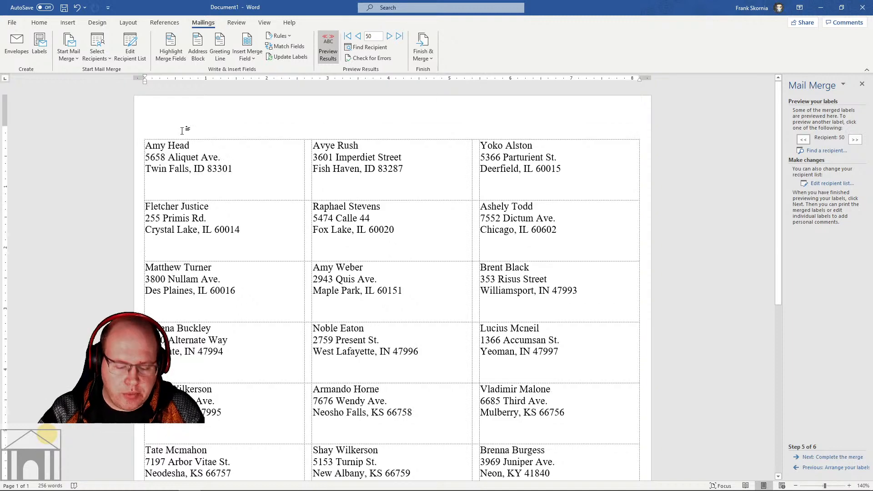
pyautogui.hotkey('ctrl', 'z')
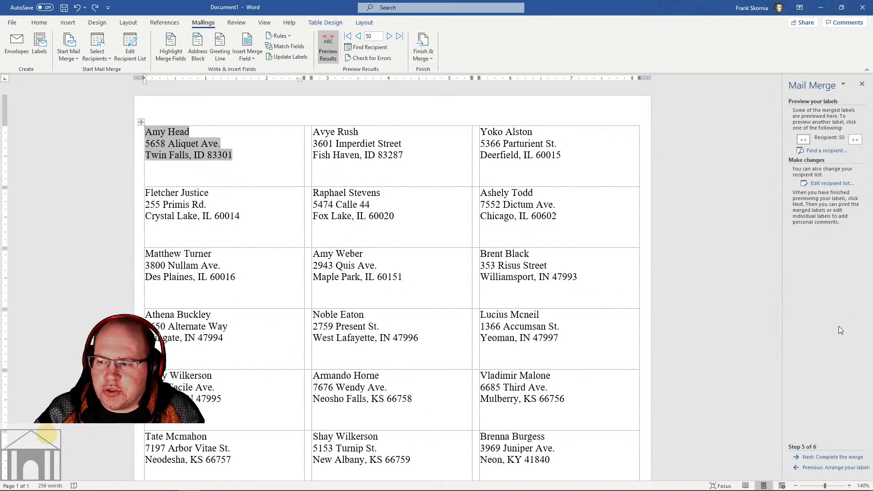
pyautogui.click(819, 473)
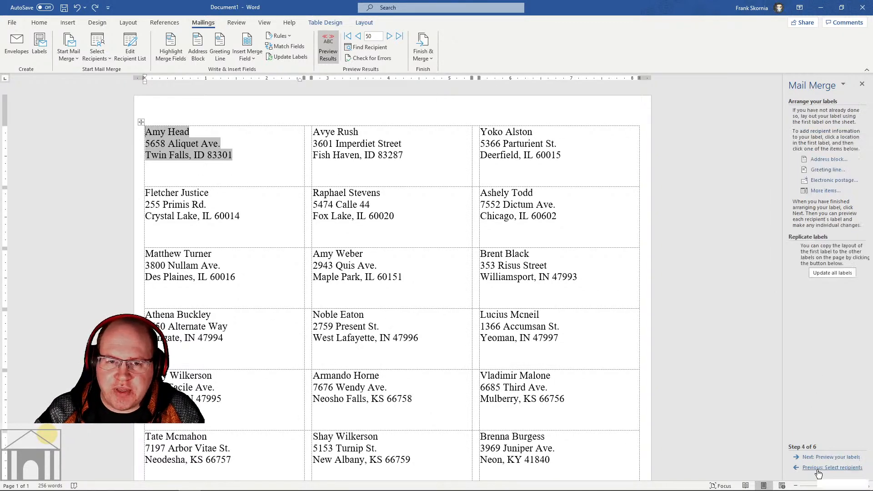
# Try to shift the first label's address block down with a line break, undoing or removing each attempt.
pyautogui.click(226, 135)
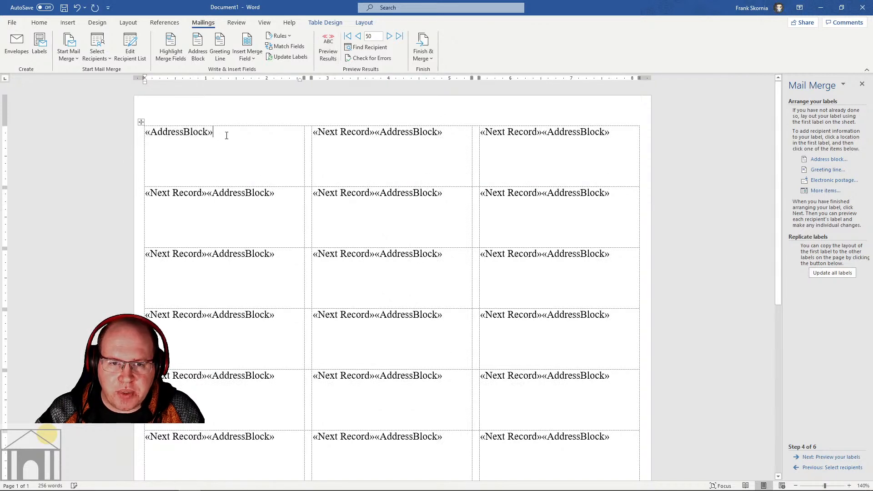
pyautogui.doubleClick(227, 135)
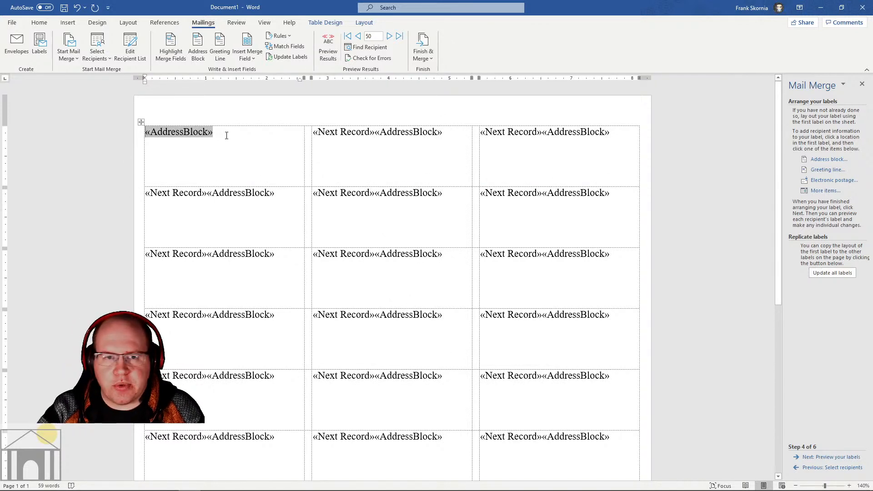
pyautogui.hotkey('ctrl', 'shift', 'Return')
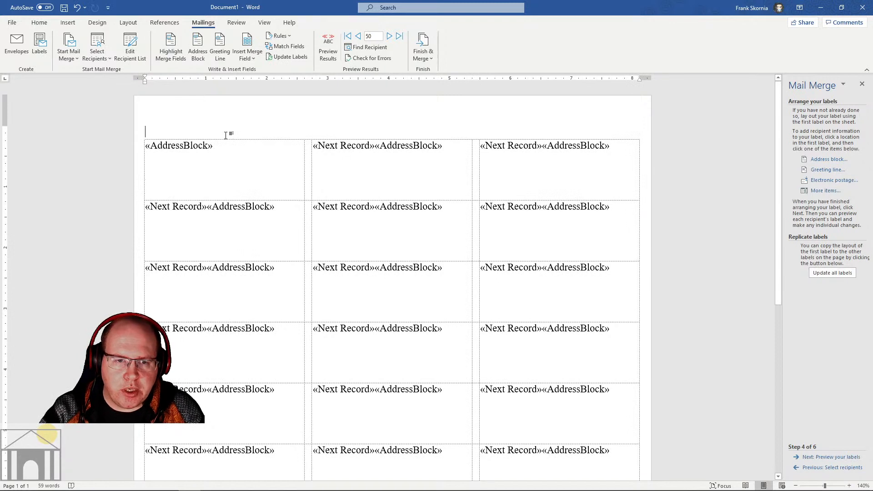
pyautogui.hotkey('ctrl', 'z')
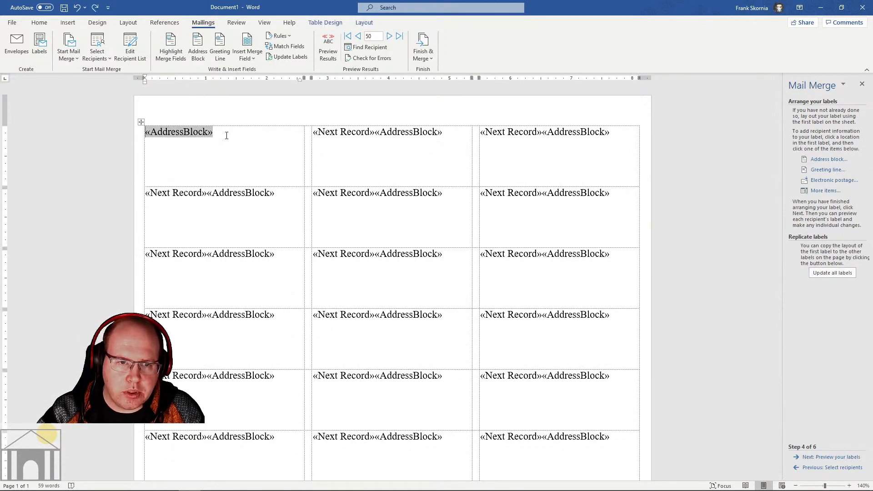
pyautogui.hotkey('ctrl', 'shift', 'Return')
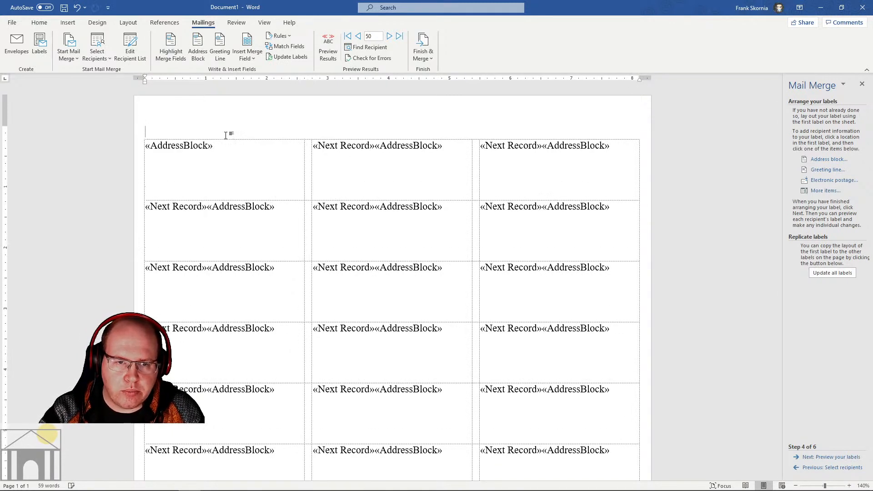
pyautogui.hotkey('ctrl', 'z')
pyautogui.press('Return')
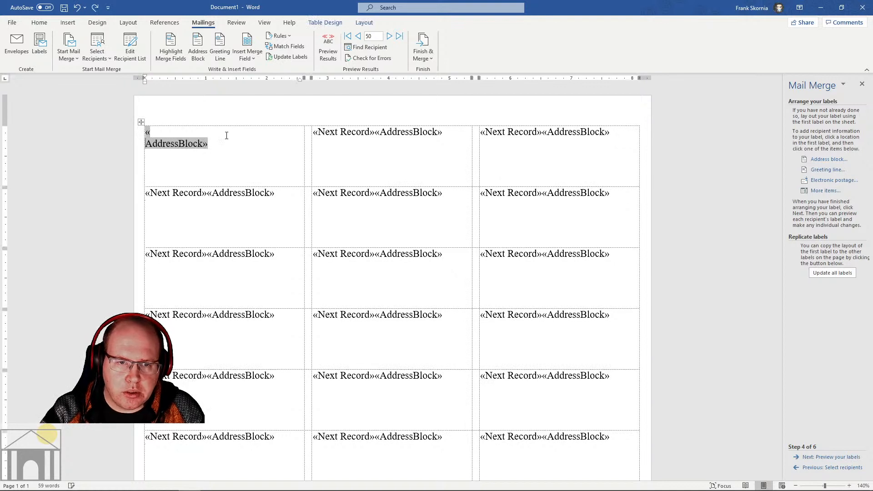
pyautogui.press('BackSpace')
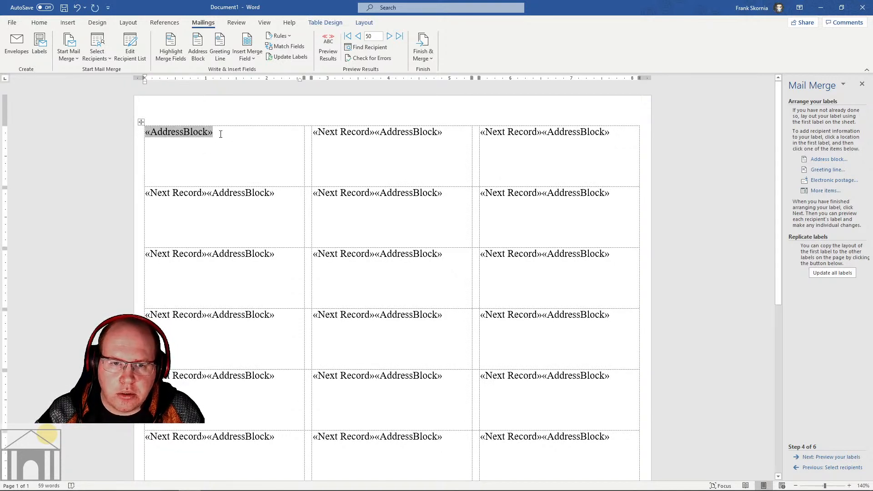
# Delete the first label's address block and try adding a blank line in its place, undoing the blank line.
pyautogui.click(225, 134)
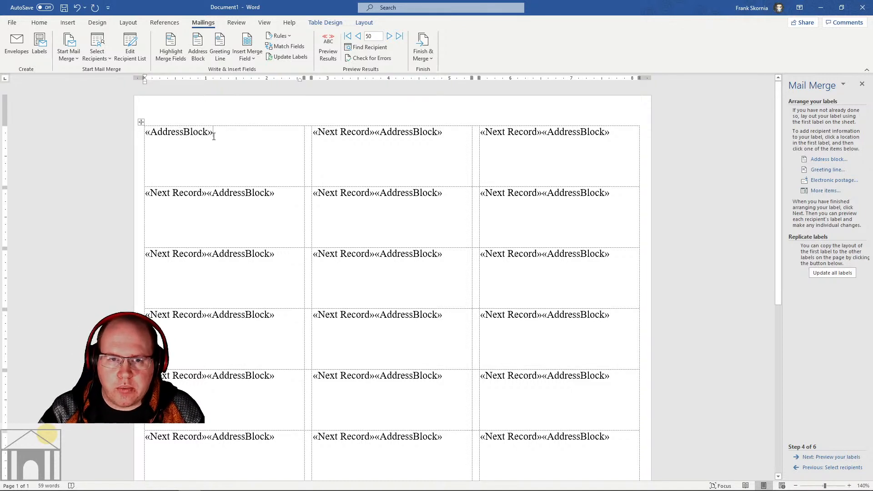
pyautogui.doubleClick(213, 136)
pyautogui.press('BackSpace')
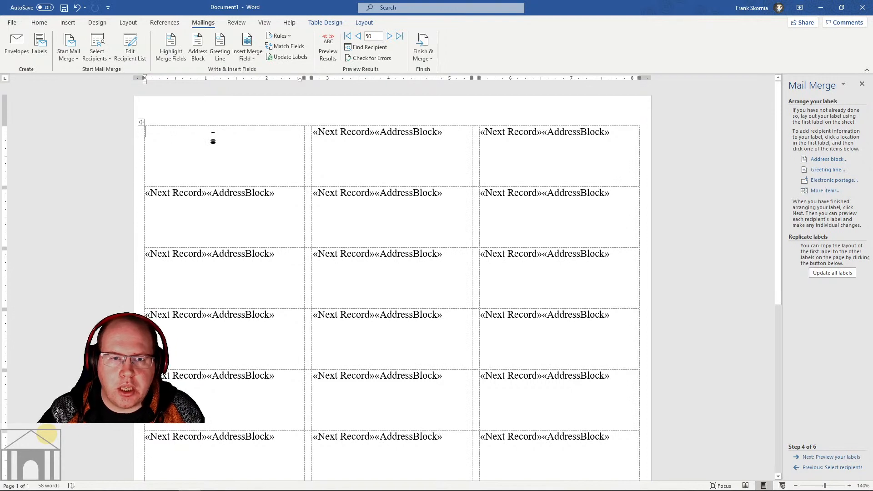
pyautogui.press('Return')
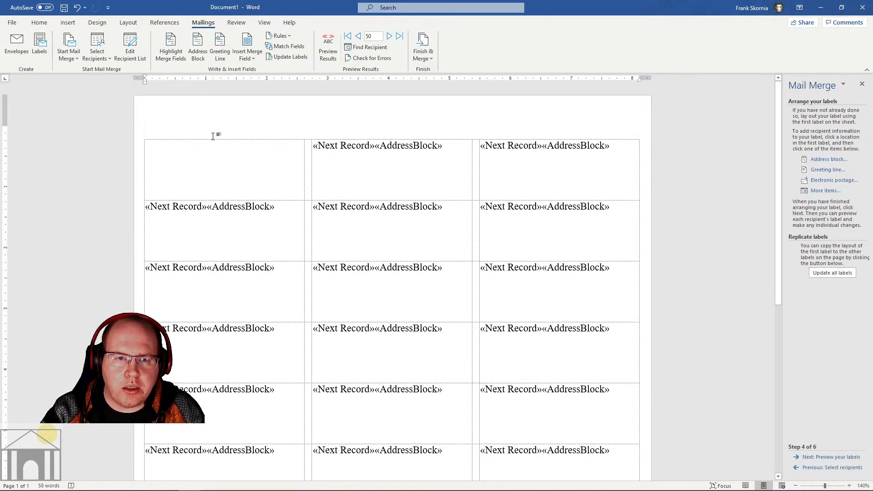
pyautogui.hotkey('ctrl', 'z')
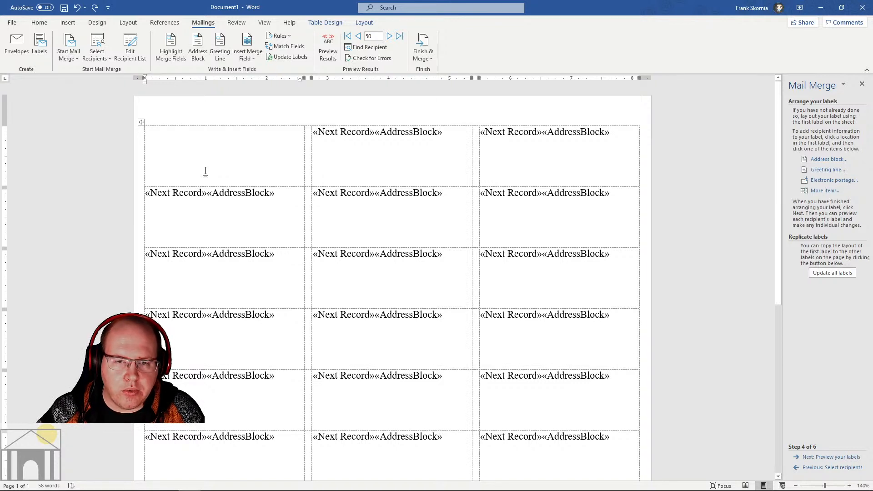
# Undo the earlier edits until the address blocks are removed from all labels.
pyautogui.hotkey('ctrl', 'z')
pyautogui.hotkey('ctrl', 'z')
pyautogui.hotkey('ctrl', 'z')
pyautogui.hotkey('ctrl', 'z')
pyautogui.hotkey('ctrl', 'z')
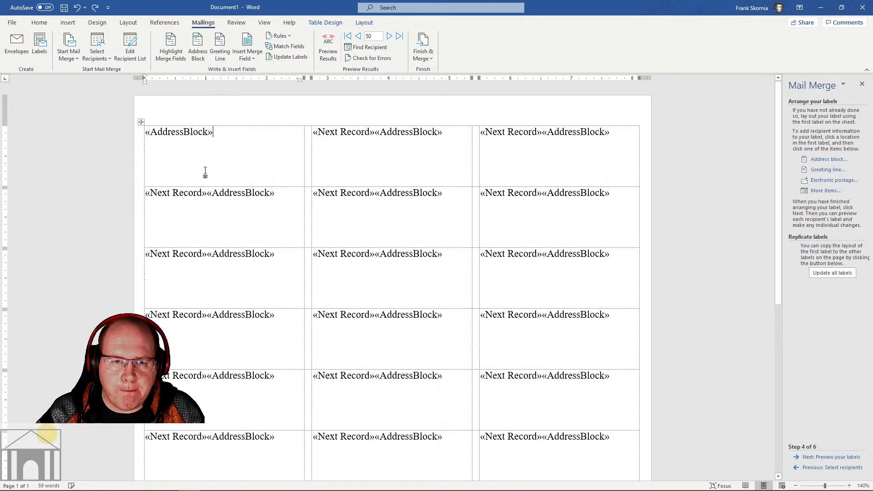
pyautogui.hotkey('ctrl', 'z')
pyautogui.hotkey('ctrl', 'z')
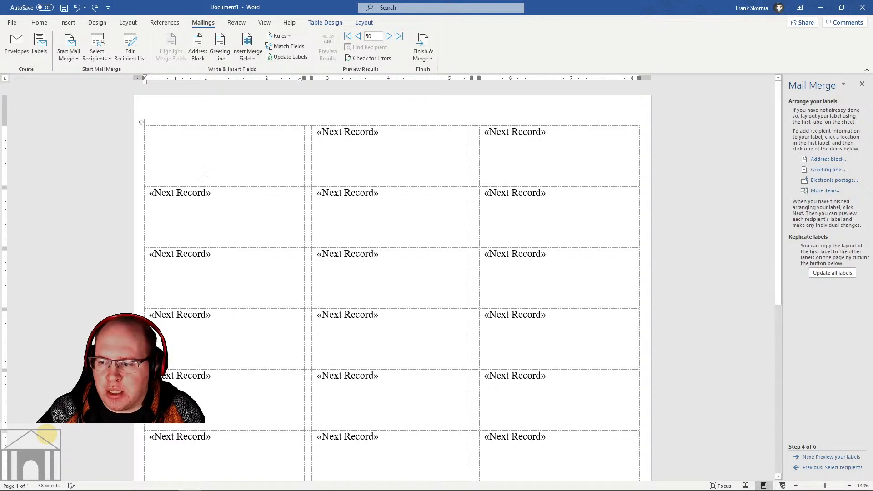
# Return to the starting document stage, choose to change the document layout, and reapply Avery US Letter 5160 Address Labels, discarding the current contents.
pyautogui.click(823, 468)
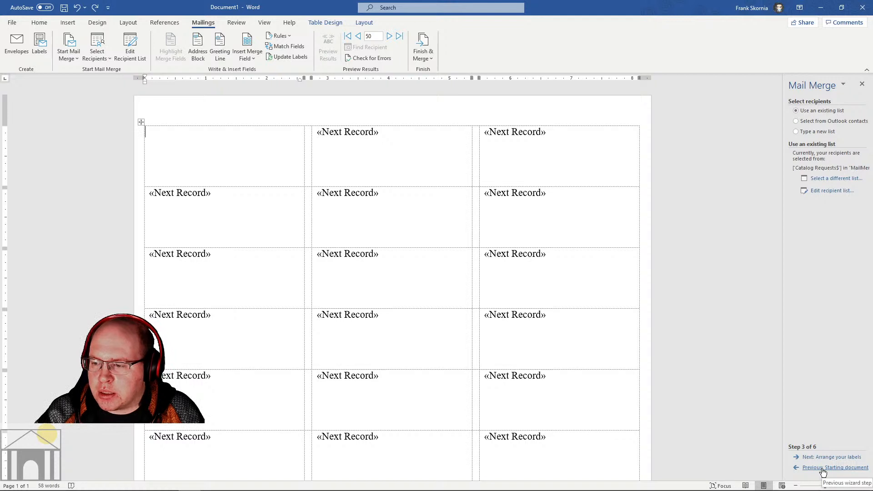
pyautogui.click(823, 469)
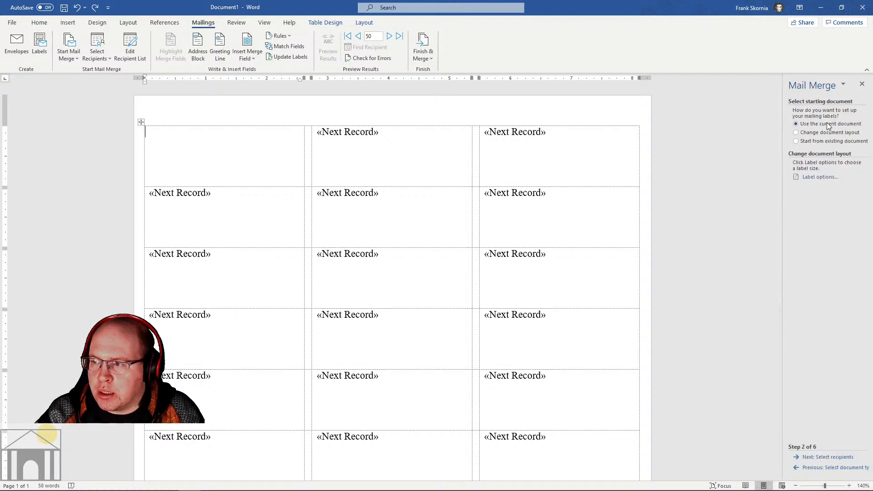
pyautogui.click(810, 181)
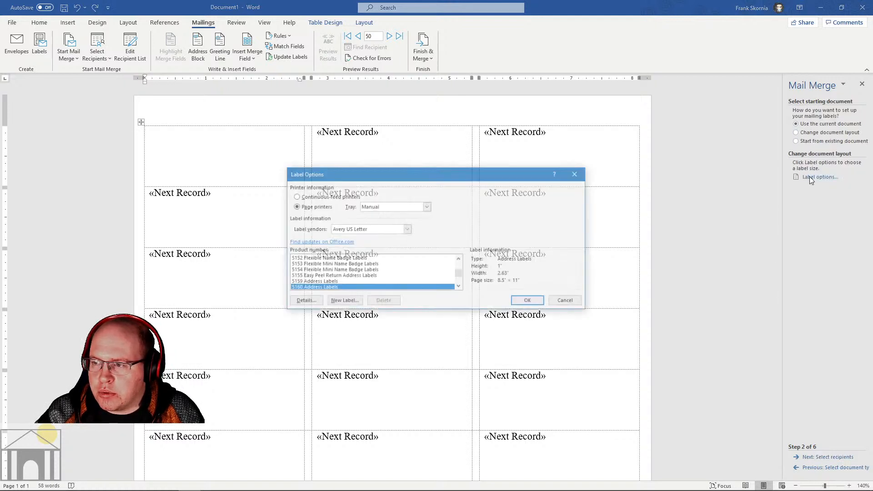
pyautogui.click(568, 301)
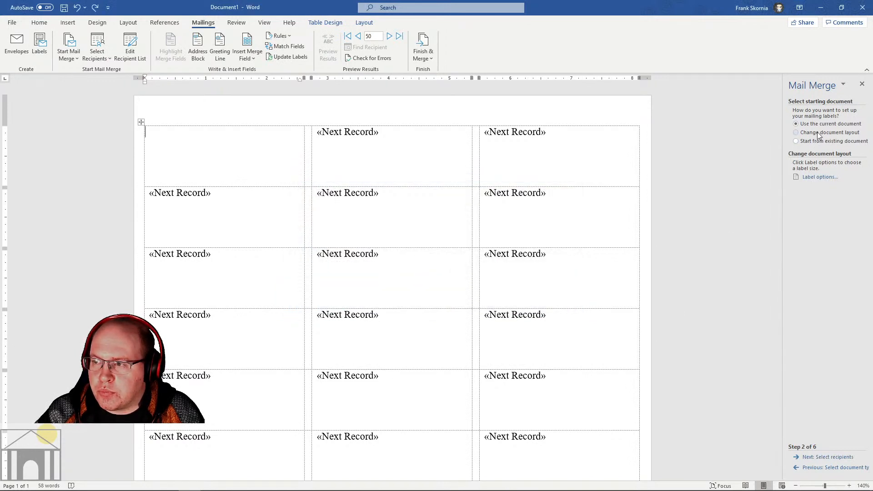
pyautogui.click(796, 132)
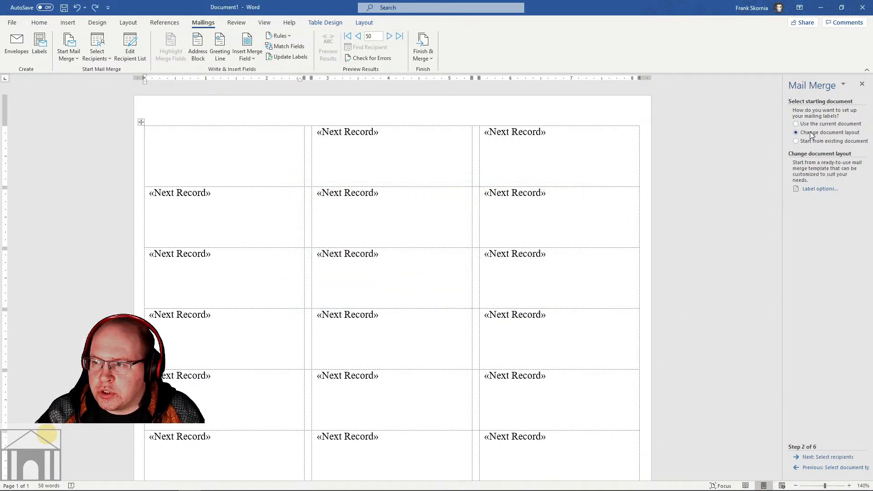
pyautogui.click(820, 189)
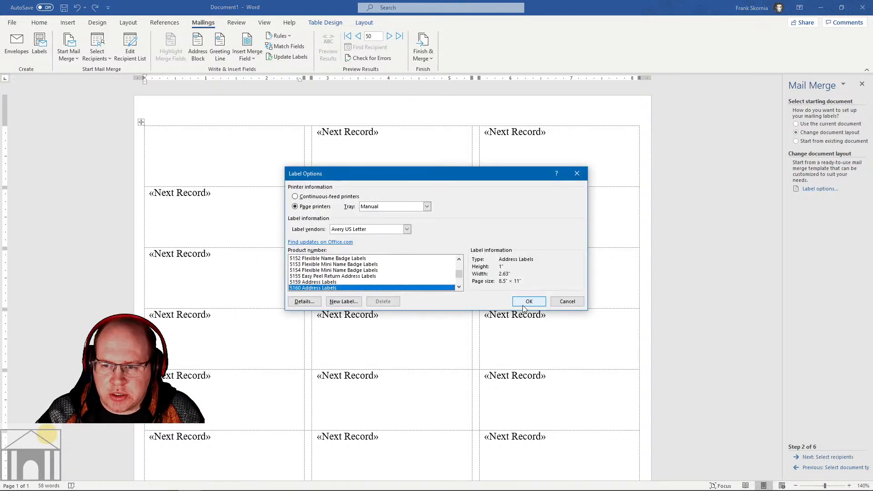
pyautogui.click(528, 302)
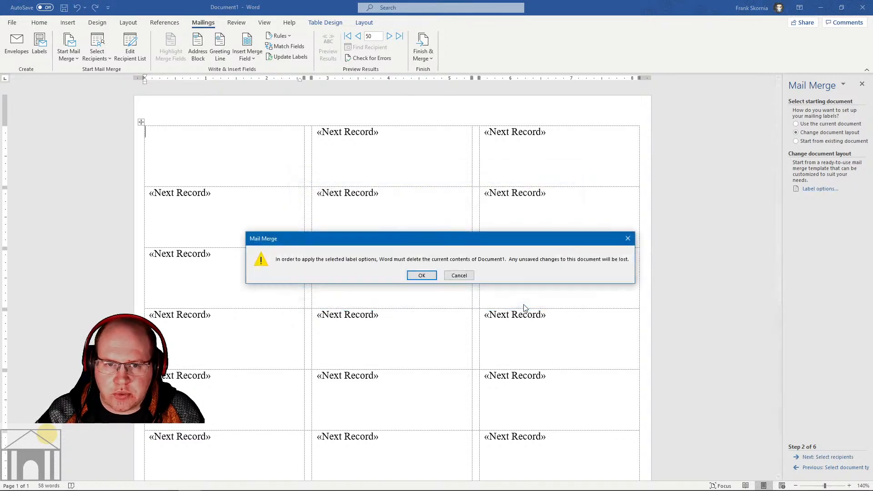
pyautogui.click(421, 276)
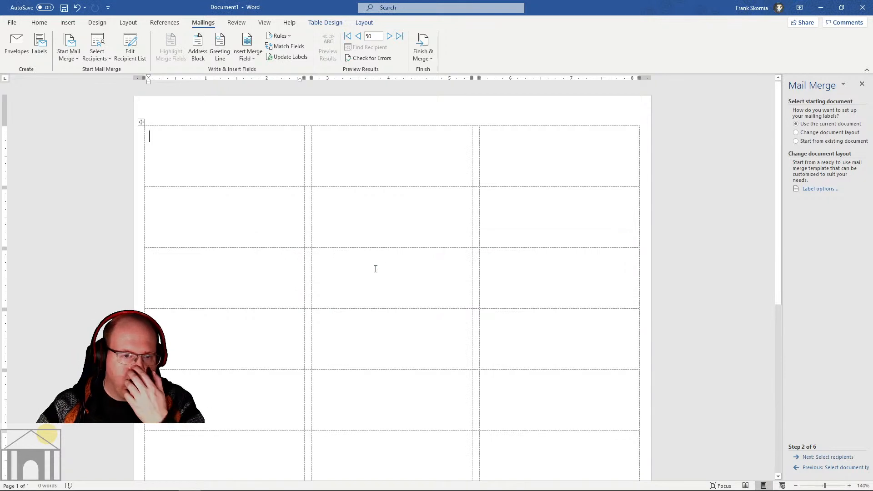
# Keep the existing recipient list, insert the address block into the first label, and replicate it to all labels.
pyautogui.click(829, 458)
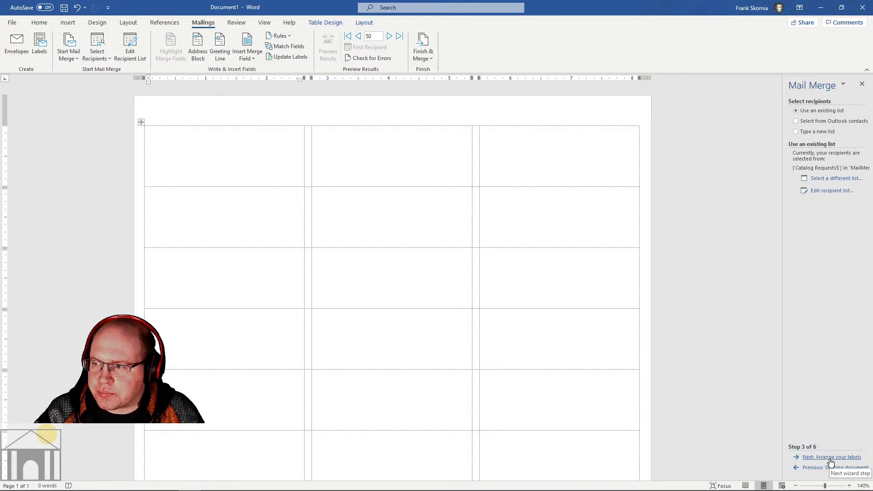
pyautogui.click(830, 459)
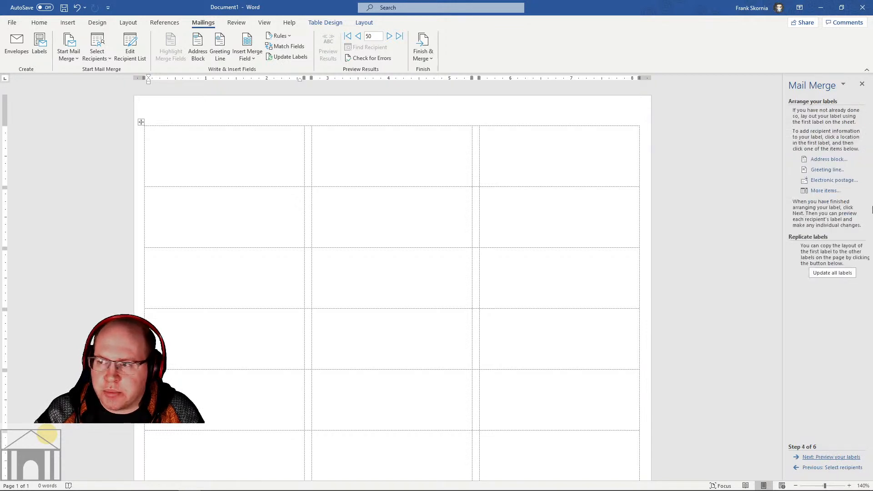
pyautogui.click(828, 159)
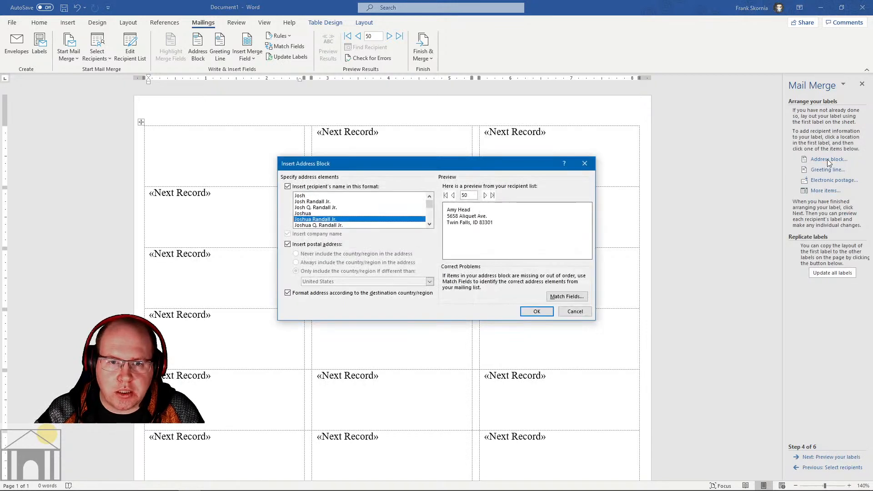
pyautogui.click(544, 312)
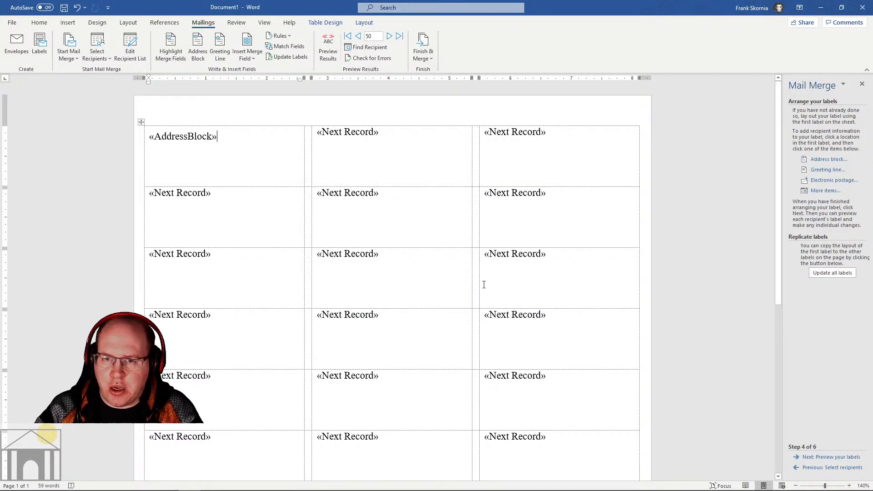
pyautogui.click(832, 274)
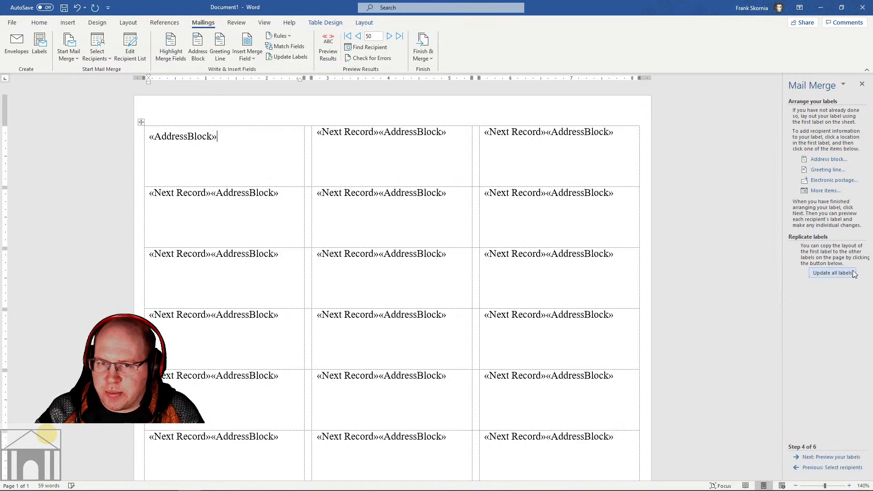
# Preview the labels, return to arranging them, and try adding a blank line above the second label's merge fields.
pyautogui.click(830, 458)
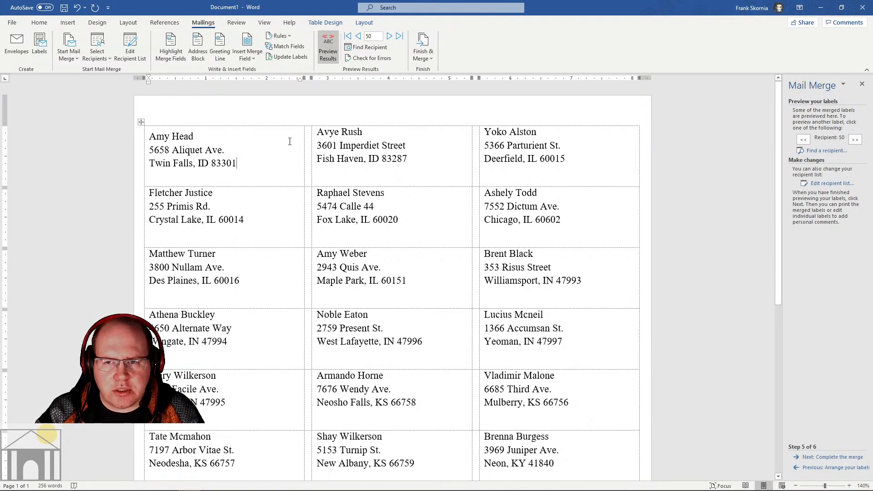
pyautogui.click(822, 468)
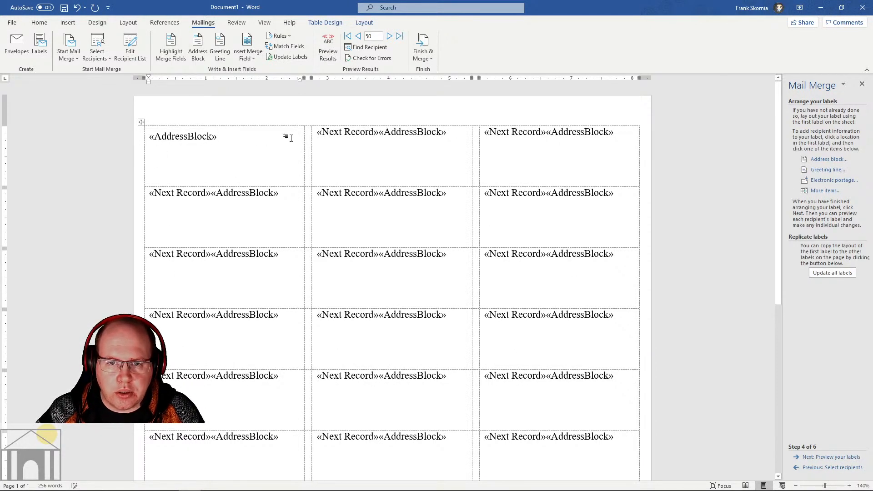
pyautogui.click(318, 135)
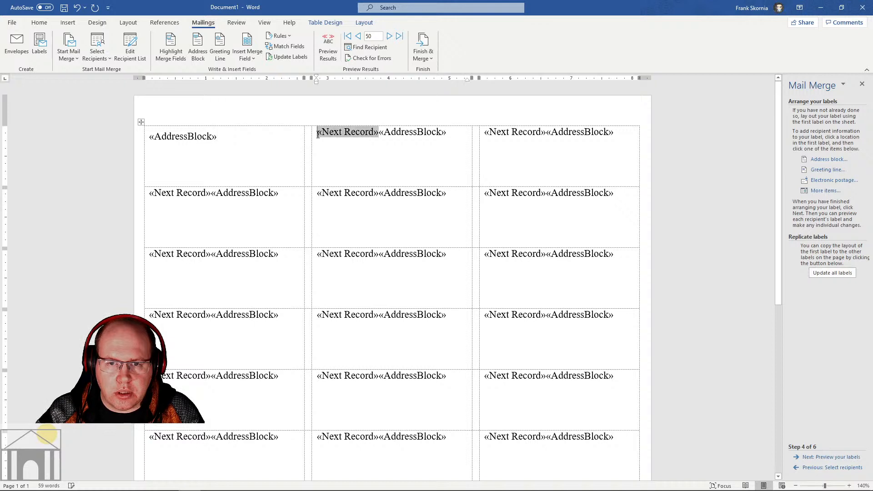
pyautogui.click(820, 273)
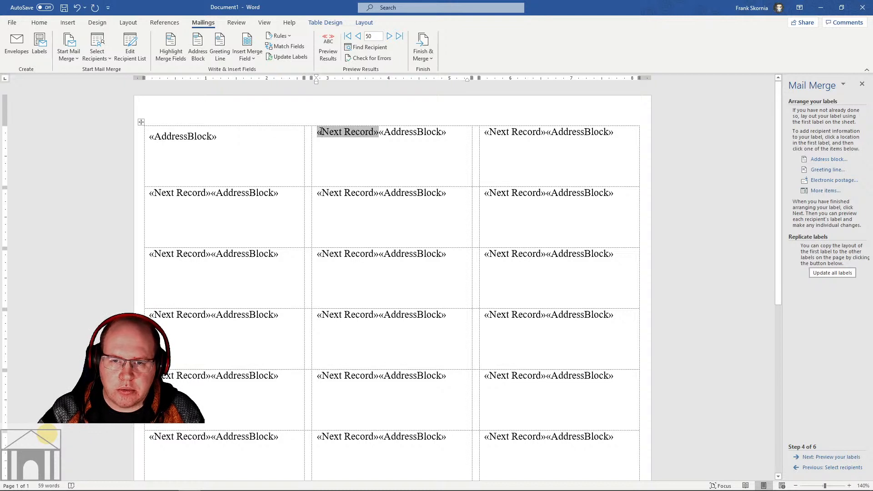
pyautogui.press('Return')
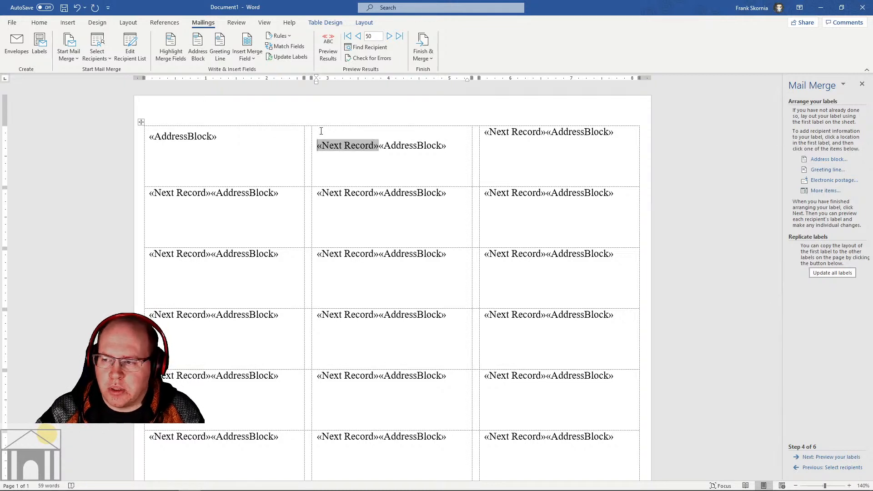
pyautogui.click(839, 273)
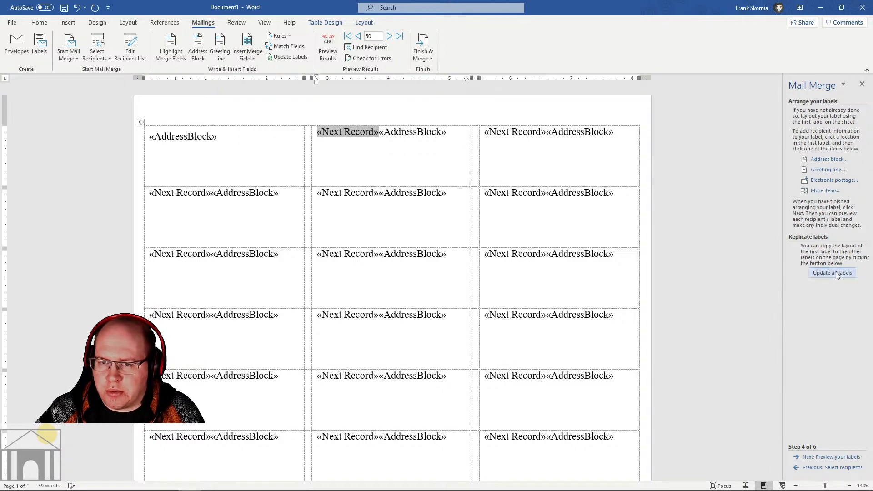
# Go back to the recipient selection stage, keep the existing list, and advance to the label preview.
pyautogui.click(830, 469)
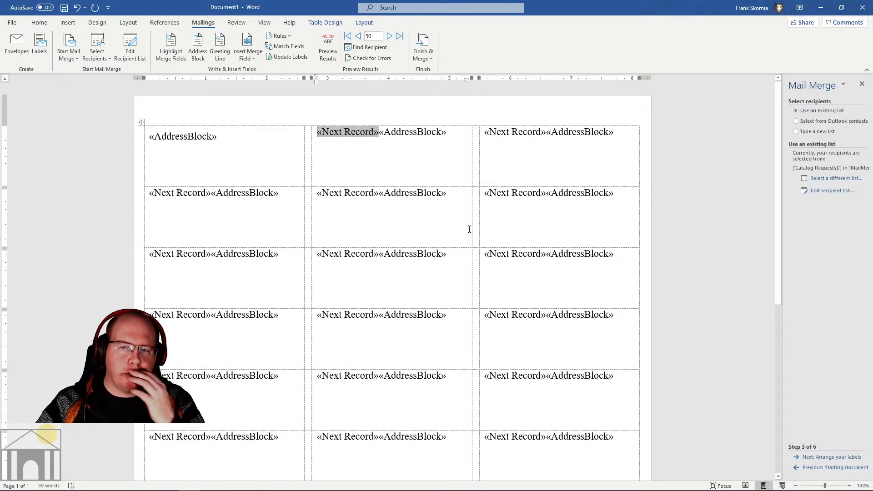
pyautogui.click(848, 458)
pyautogui.click(846, 458)
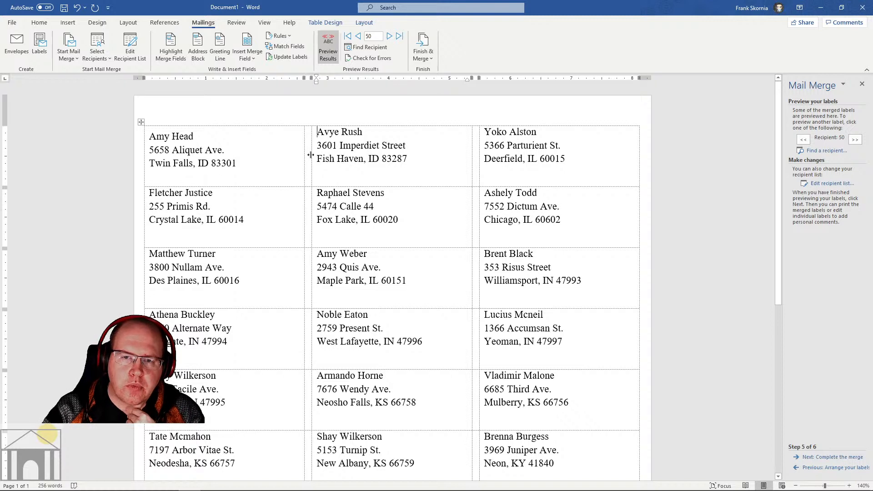
# Try adding a blank line above the address in the second previewed label, and remove it again.
pyautogui.press('Return')
pyautogui.press('BackSpace')
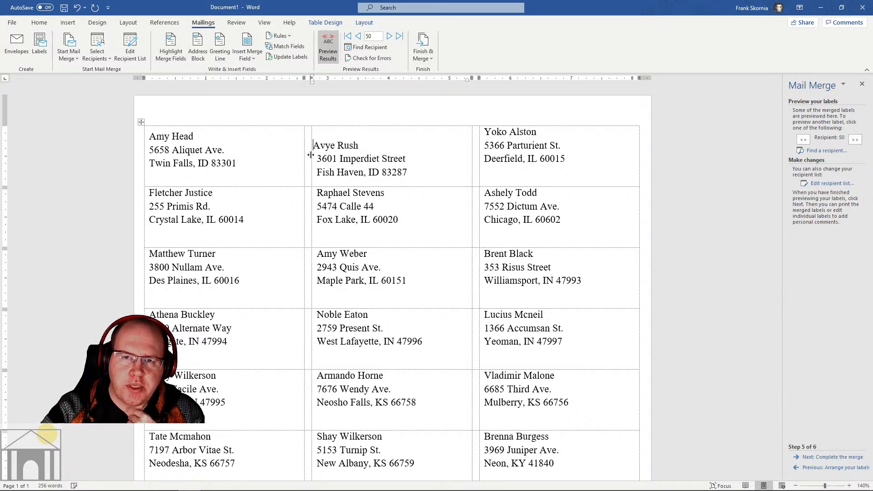
pyautogui.press('BackSpace')
pyautogui.press('Down')
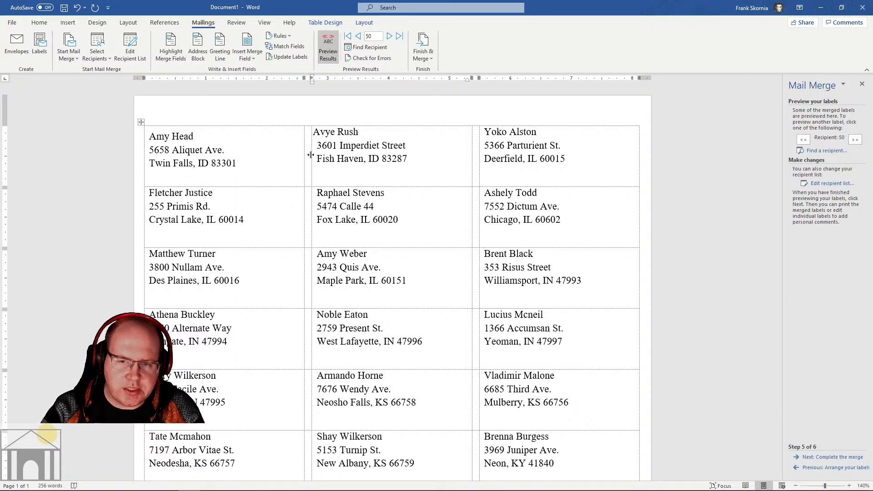
pyautogui.hotkey('ctrl', 'z')
pyautogui.hotkey('ctrl', 'z')
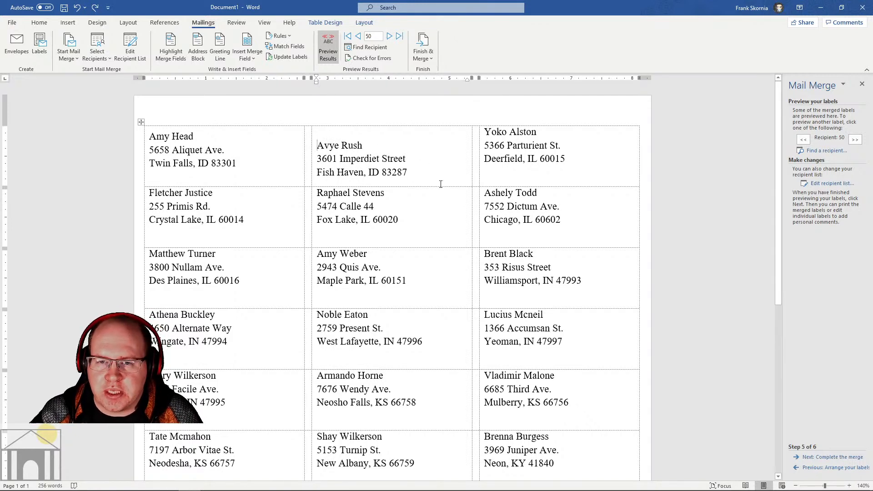
pyautogui.press('BackSpace')
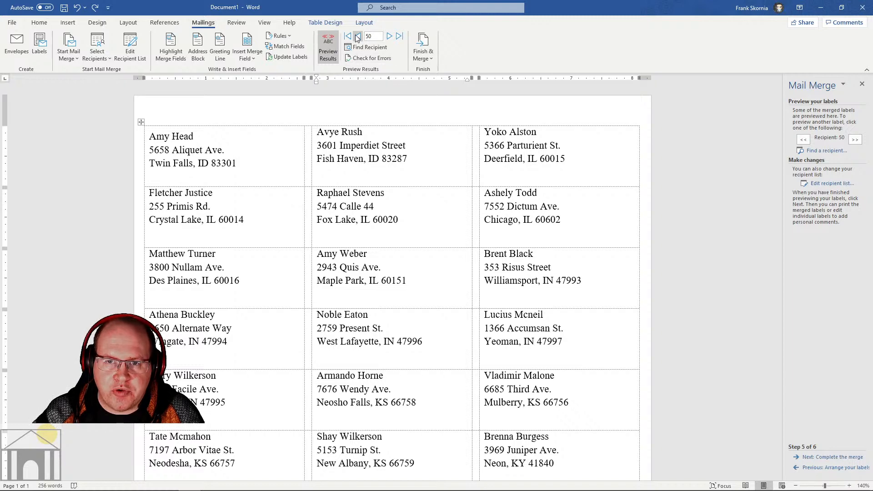
# Browse backward and forward through the recipient records in the label preview, ending on recipient 42.
pyautogui.click(359, 37)
pyautogui.click(358, 36)
pyautogui.click(359, 37)
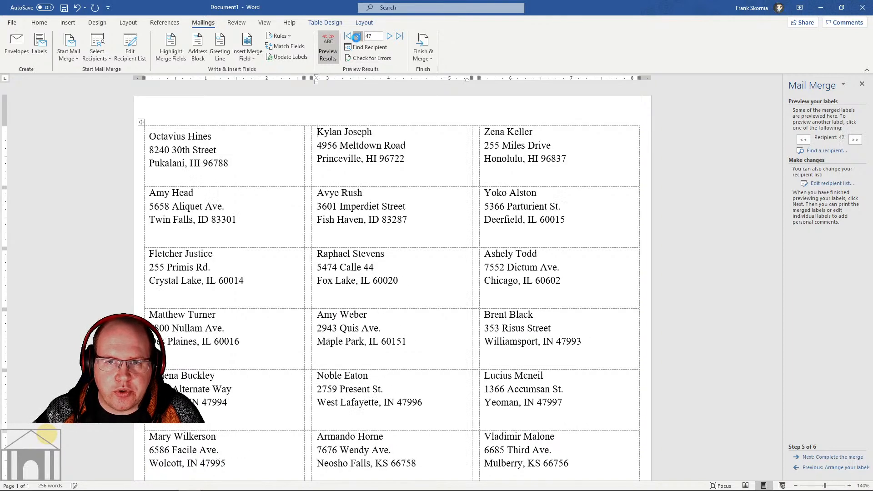
pyautogui.click(359, 36)
pyautogui.click(359, 36)
pyautogui.click(389, 37)
pyautogui.click(390, 37)
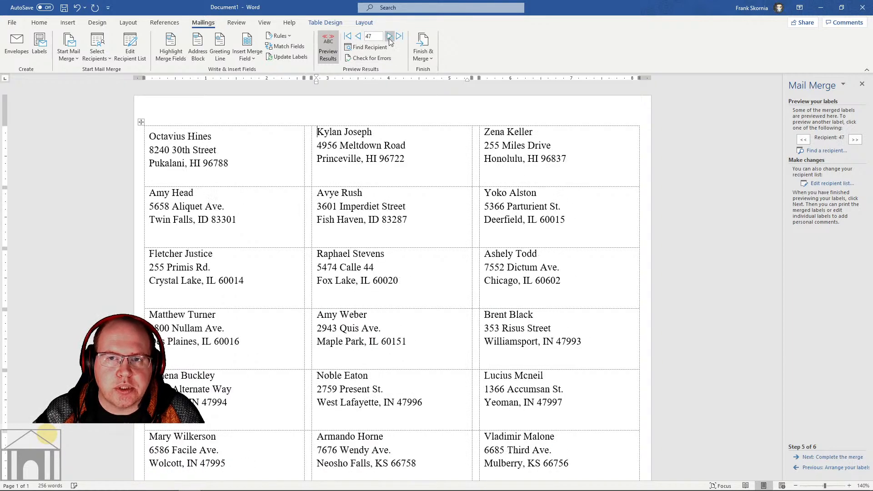
pyautogui.click(389, 36)
pyautogui.click(389, 36)
pyautogui.click(389, 37)
pyautogui.click(390, 36)
pyautogui.click(390, 36)
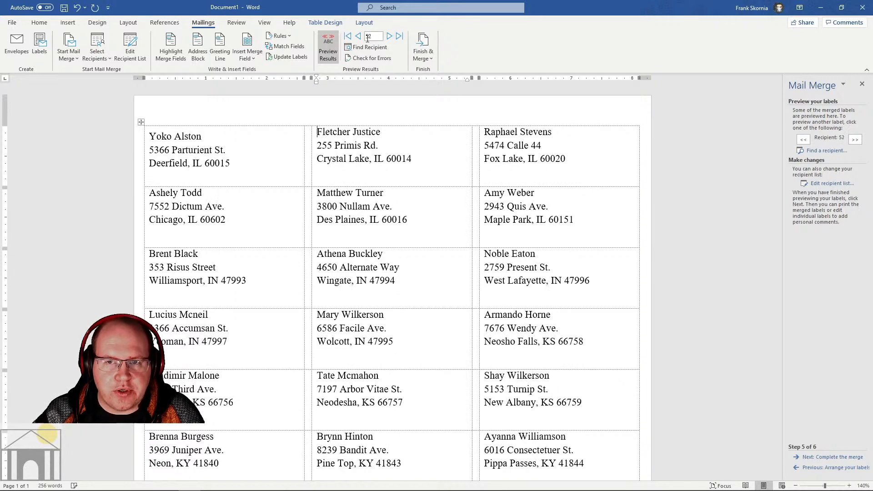
pyautogui.click(359, 37)
pyautogui.click(359, 37)
pyautogui.click(358, 37)
pyautogui.click(359, 37)
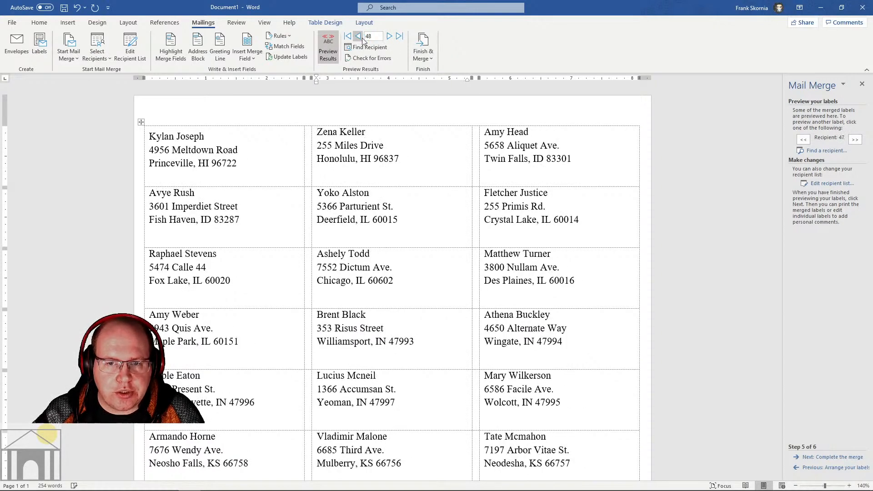
pyautogui.click(359, 36)
pyautogui.click(359, 36)
pyautogui.click(359, 37)
pyautogui.click(359, 37)
pyautogui.click(358, 37)
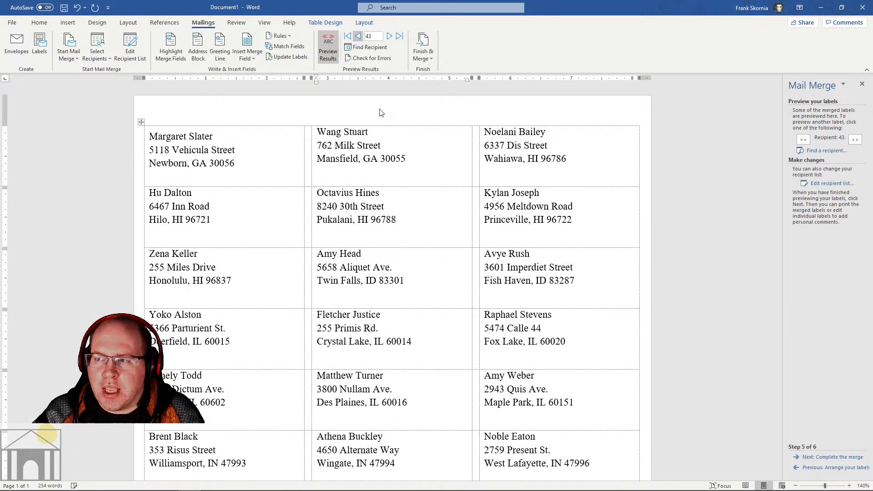
pyautogui.click(358, 37)
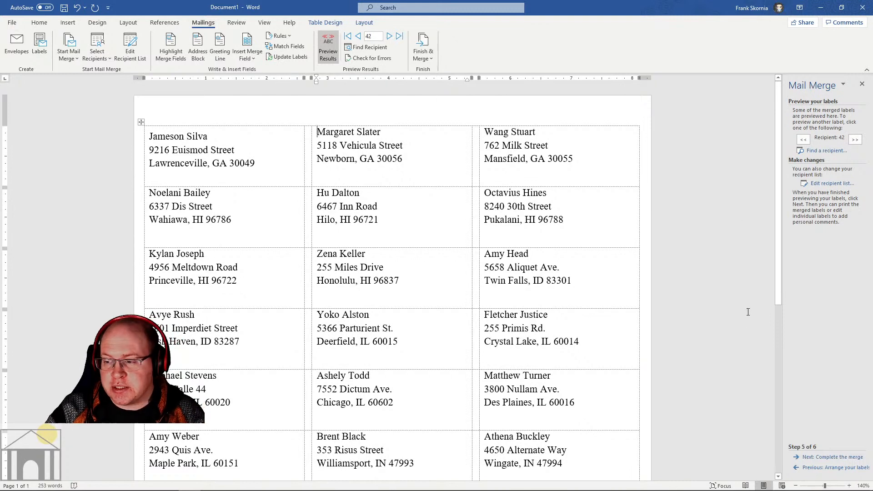
# Advance to completing the merge, and merge all records into a new document of individually editable labels.
pyautogui.click(831, 457)
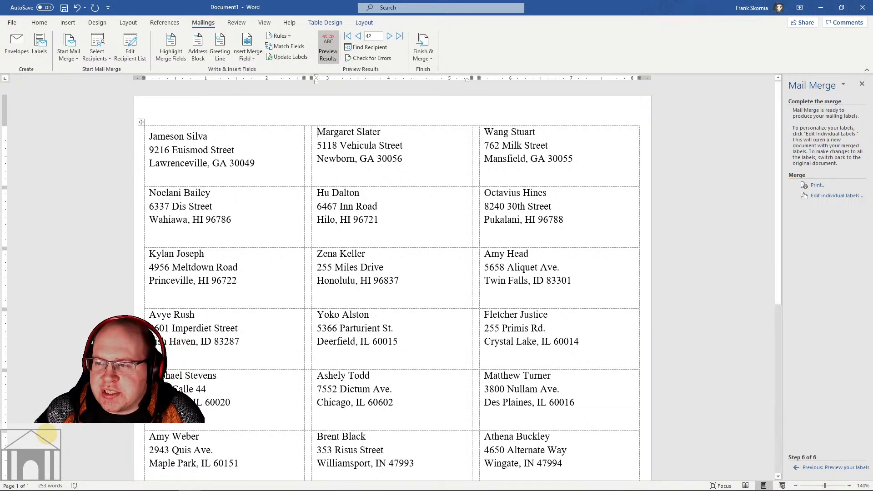
pyautogui.click(825, 197)
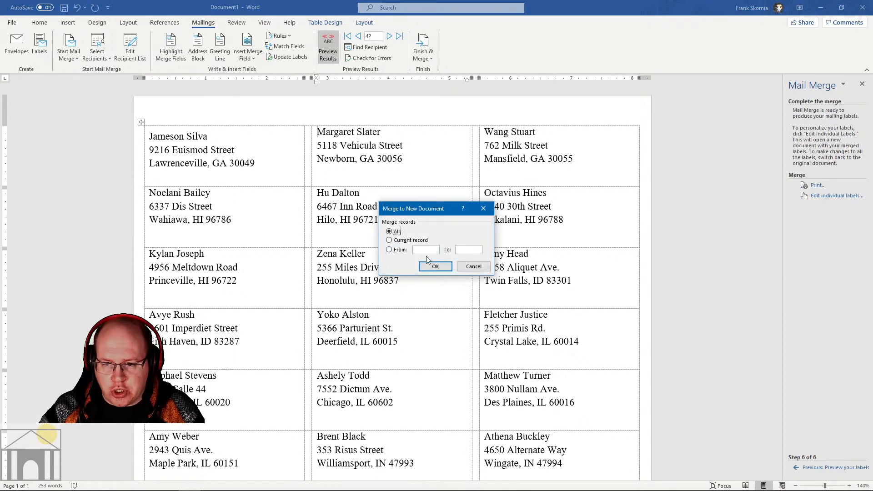
pyautogui.click(441, 266)
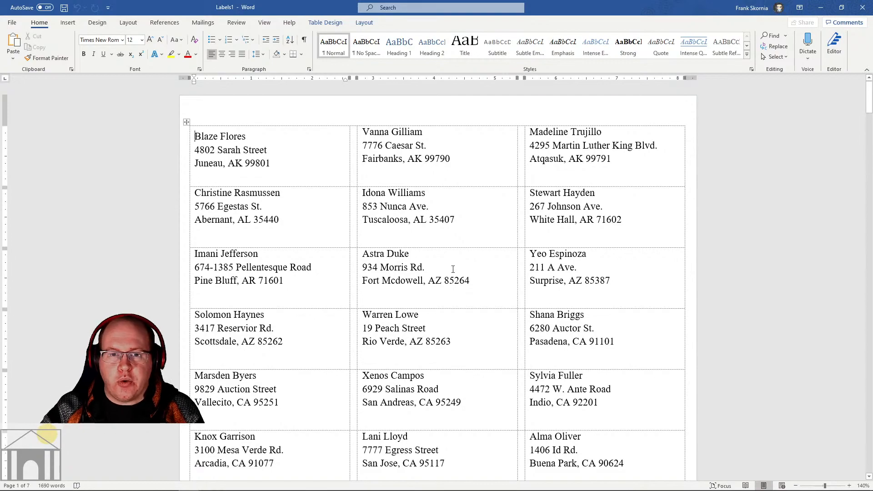
# Look through all pages of the merged labels document to the last label, and return to page 3.
pyautogui.scroll(-15, 392, 232)
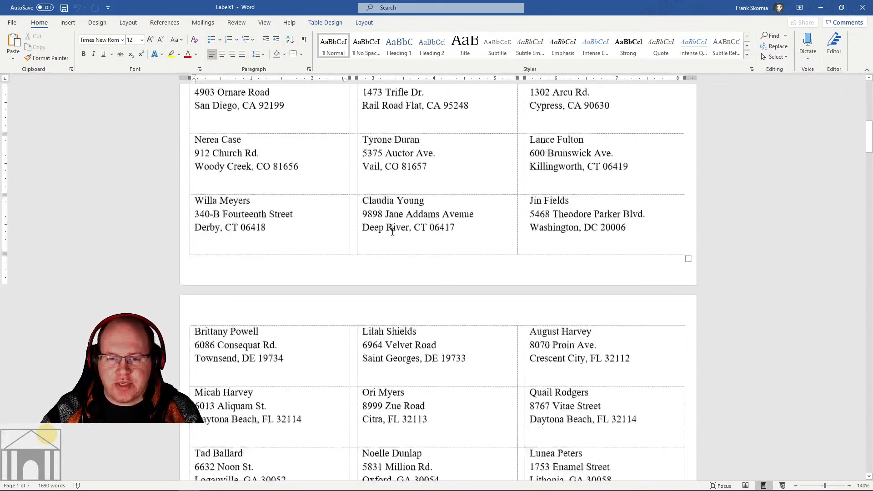
pyautogui.scroll(-20, 393, 233)
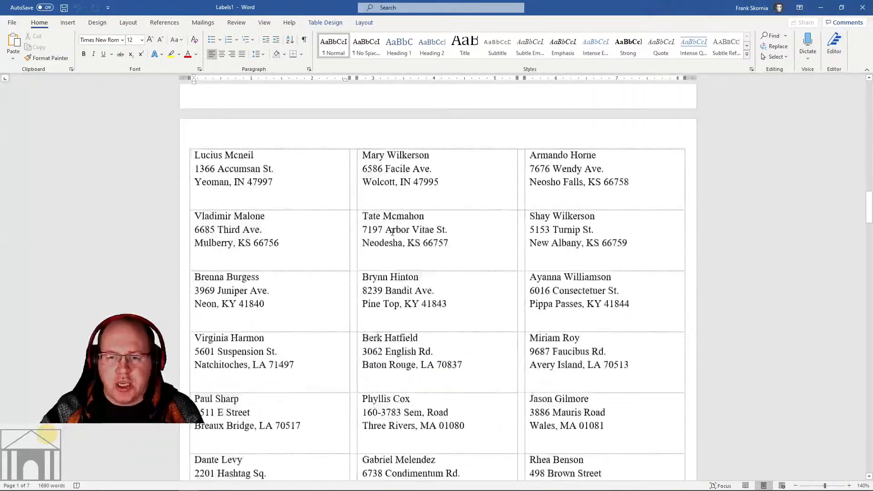
pyautogui.scroll(-16, 392, 233)
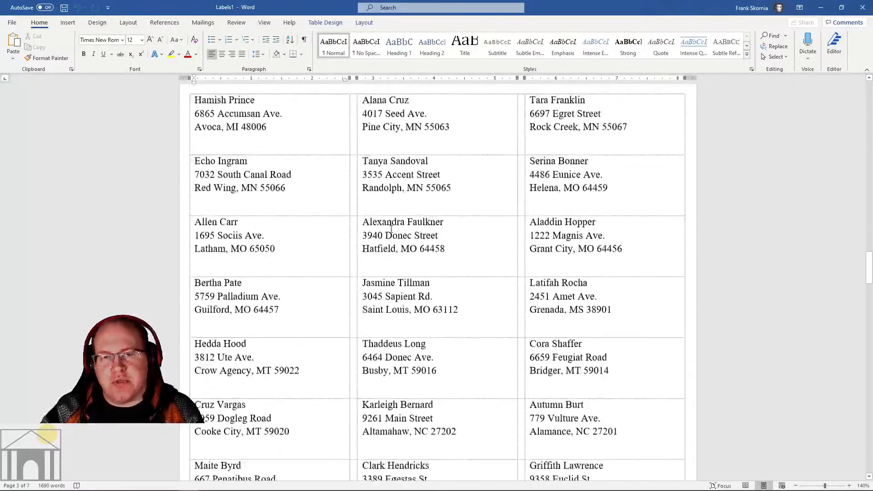
pyautogui.scroll(-11, 391, 230)
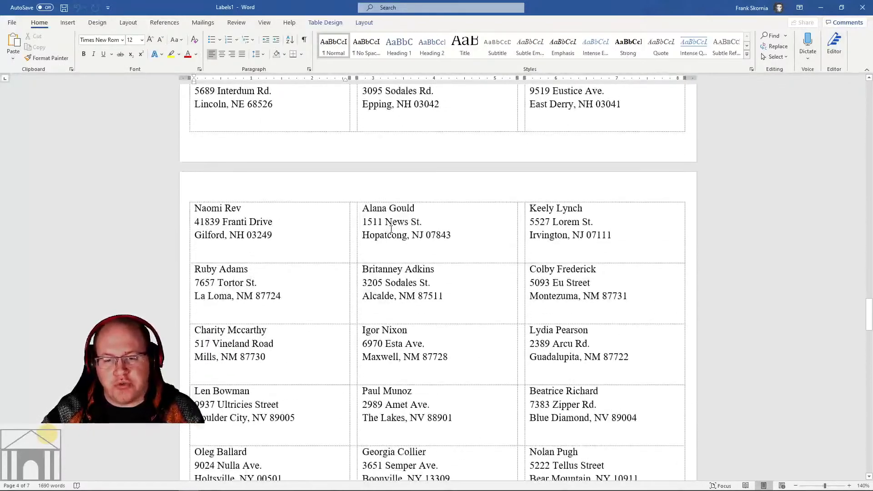
pyautogui.scroll(-6, 392, 229)
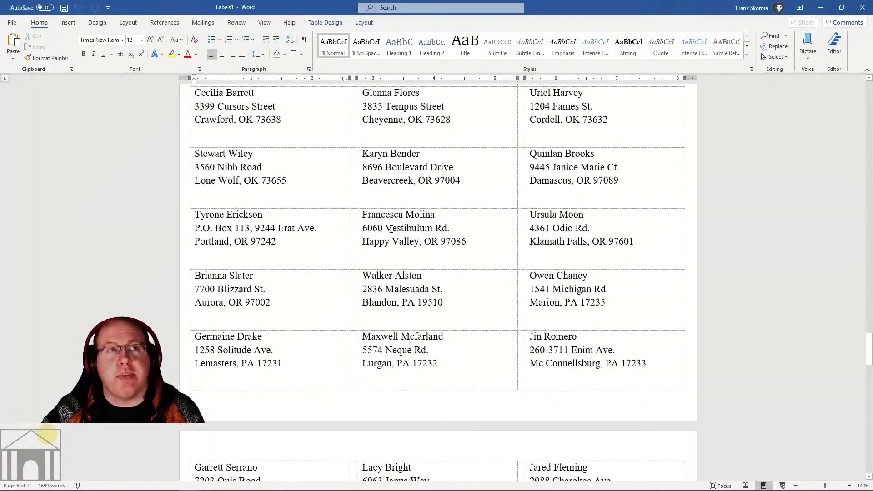
pyautogui.scroll(-16, 391, 229)
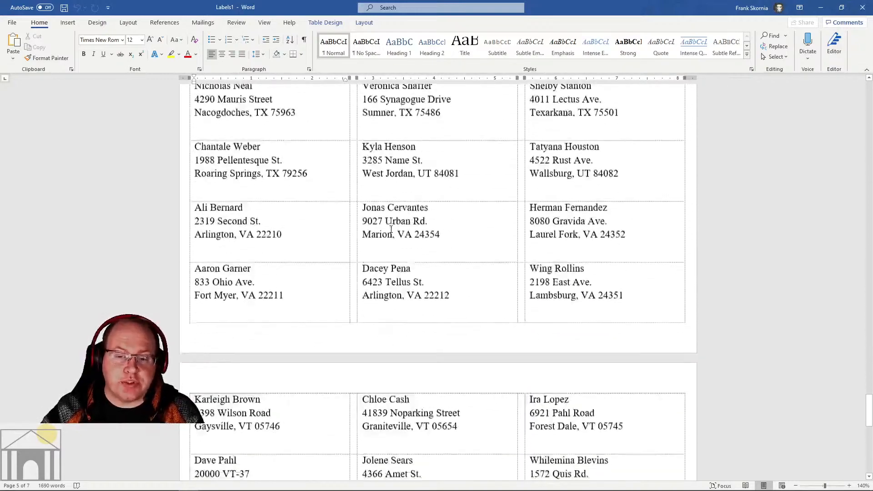
pyautogui.scroll(-14, 391, 229)
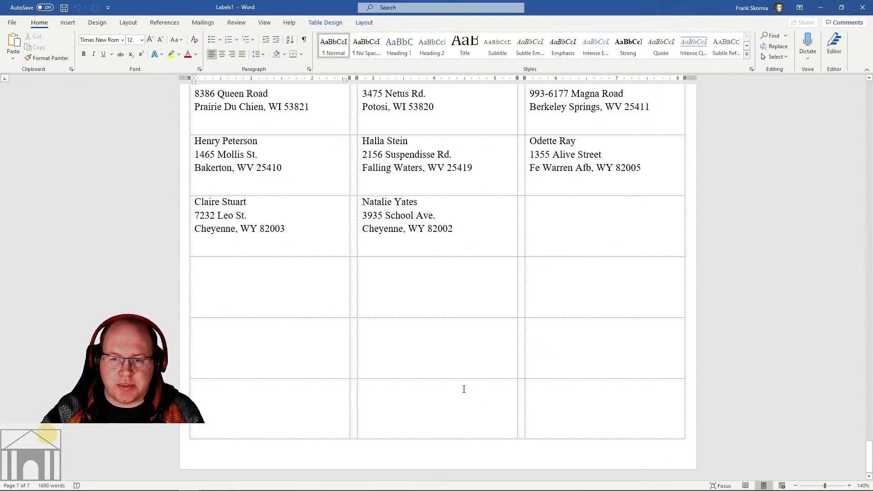
pyautogui.scroll(20, 444, 337)
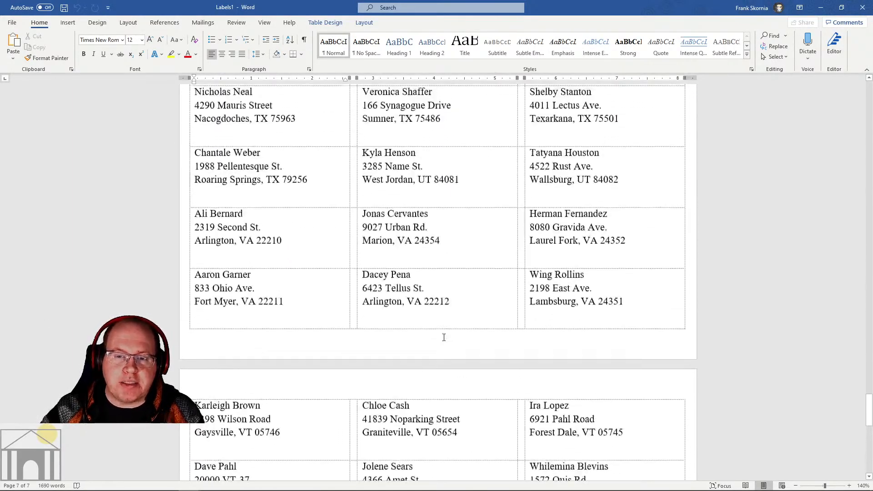
pyautogui.scroll(20, 444, 337)
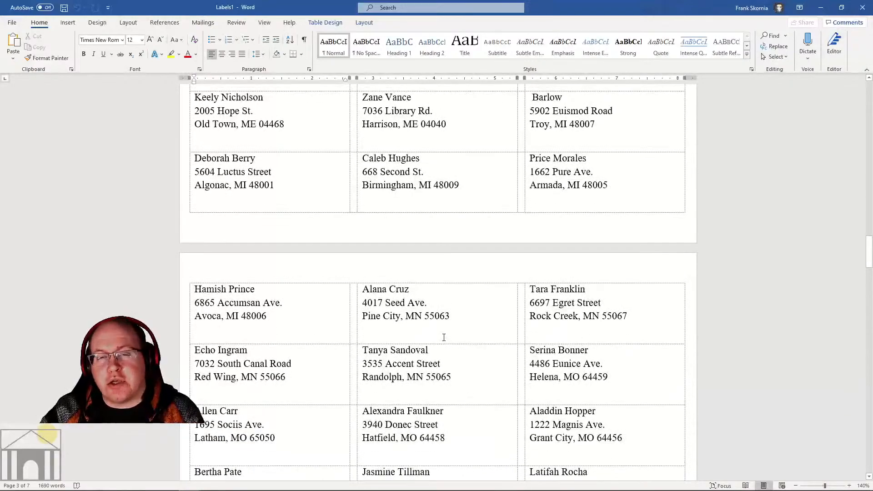
pyautogui.scroll(12, 444, 337)
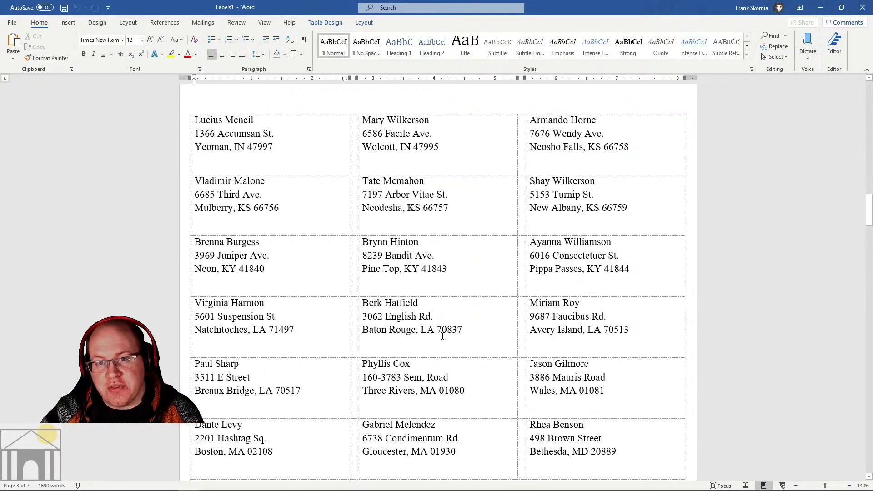
pyautogui.click(12, 22)
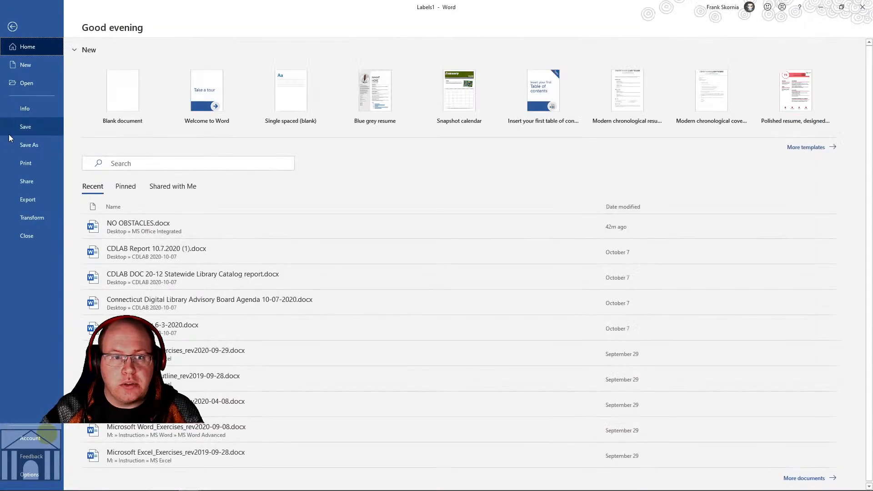
pyautogui.click(23, 126)
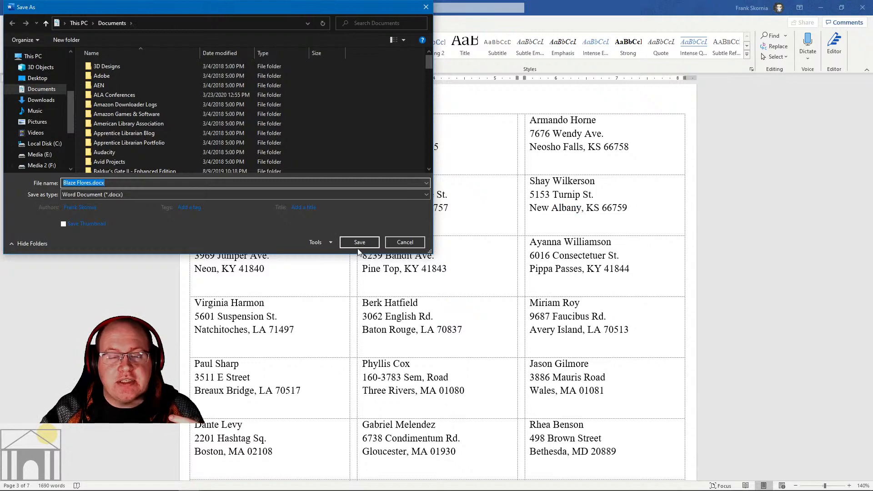
pyautogui.click(415, 242)
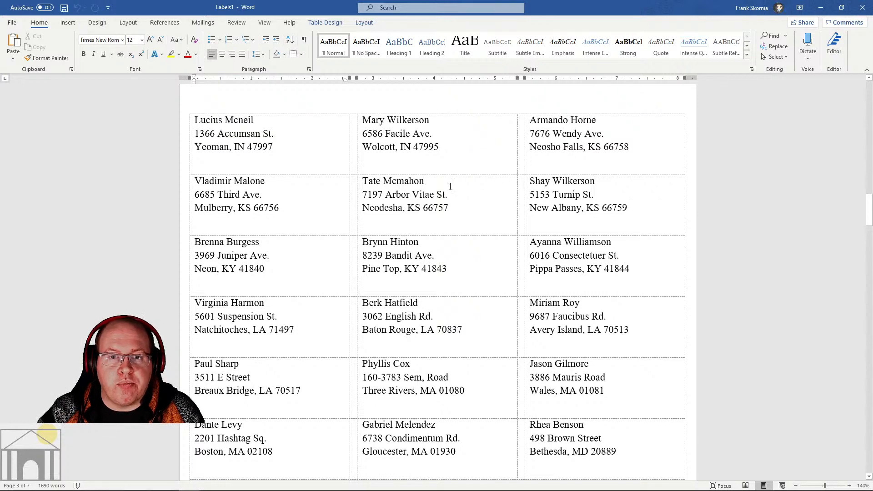
# Open the print settings and print preview for the merged labels document.
pyautogui.click(12, 23)
pyautogui.click(28, 171)
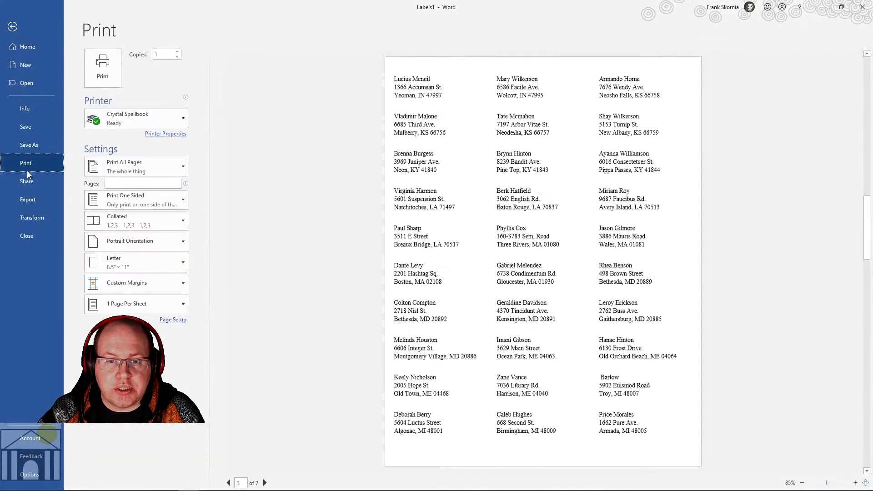
# Limit the print range to page 1 and preview the first page of the merged labels.
pyautogui.click(135, 185)
pyautogui.write('1')
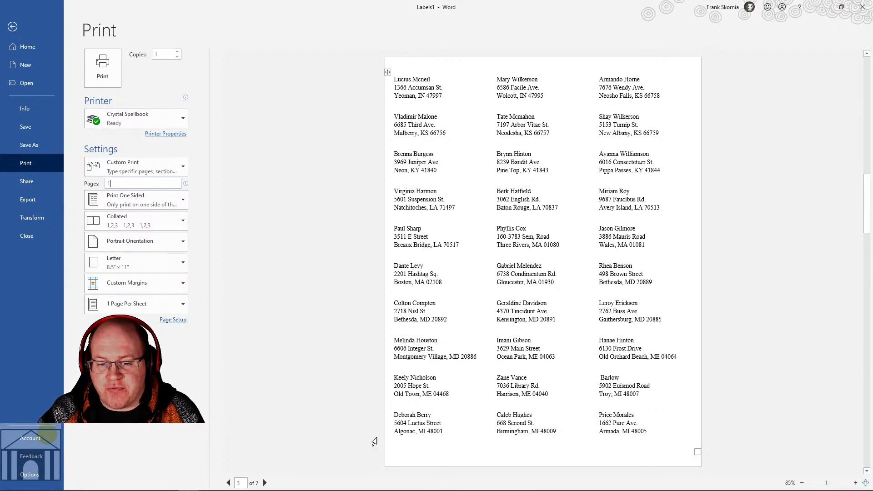
pyautogui.click(229, 483)
pyautogui.click(230, 483)
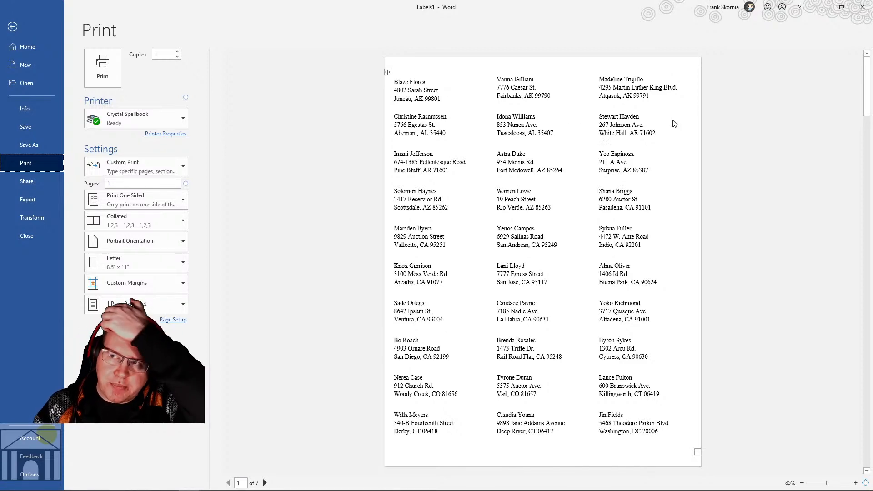
# Close the merged labels document and the main label document without saving either one.
pyautogui.click(862, 7)
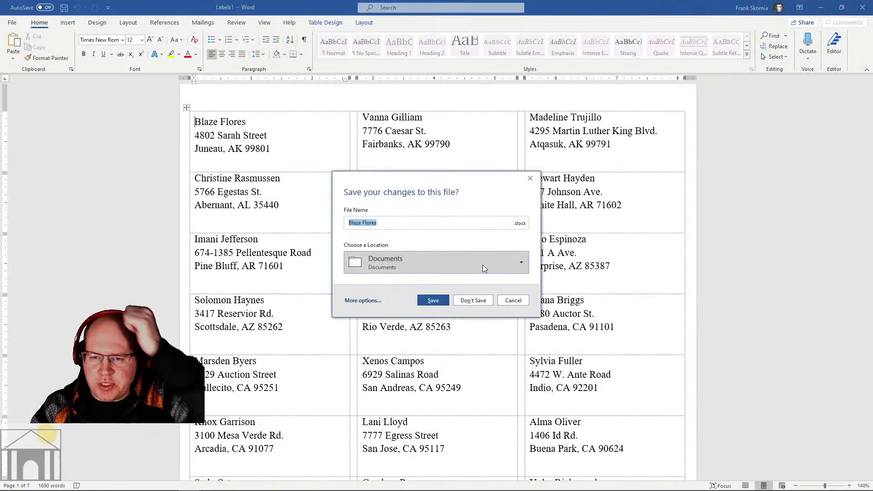
pyautogui.click(474, 300)
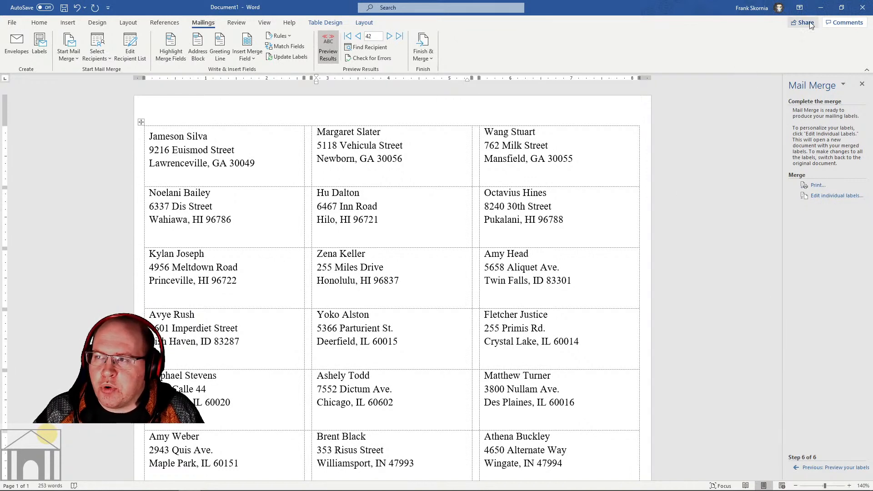
pyautogui.click(861, 10)
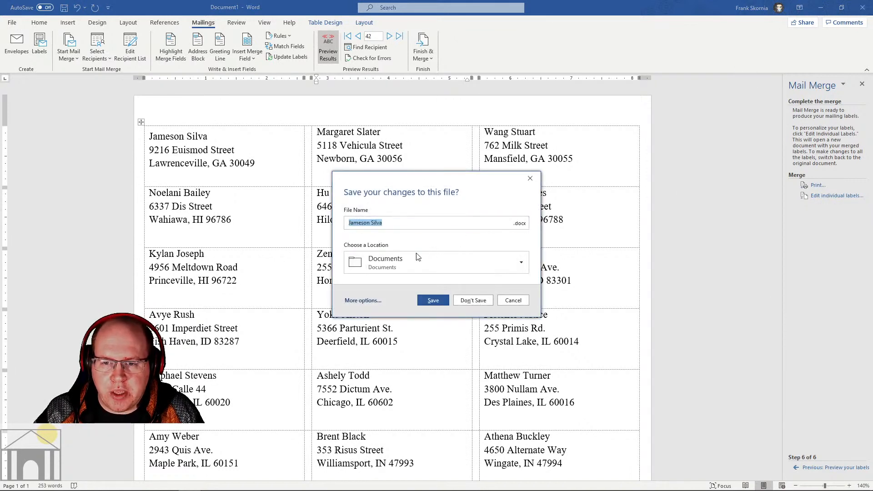
pyautogui.click(478, 304)
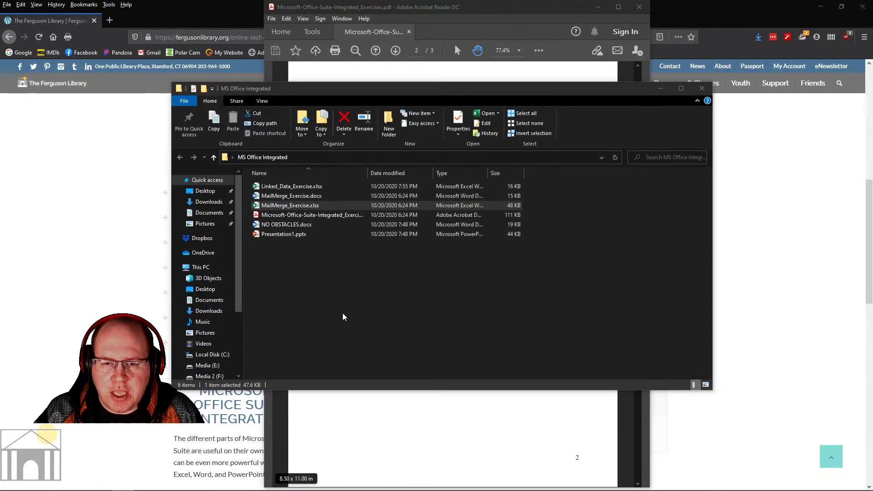
# Open MailMerge_Exercise.docx from the MS Office Integrated folder and enable editing.
pyautogui.click(342, 313)
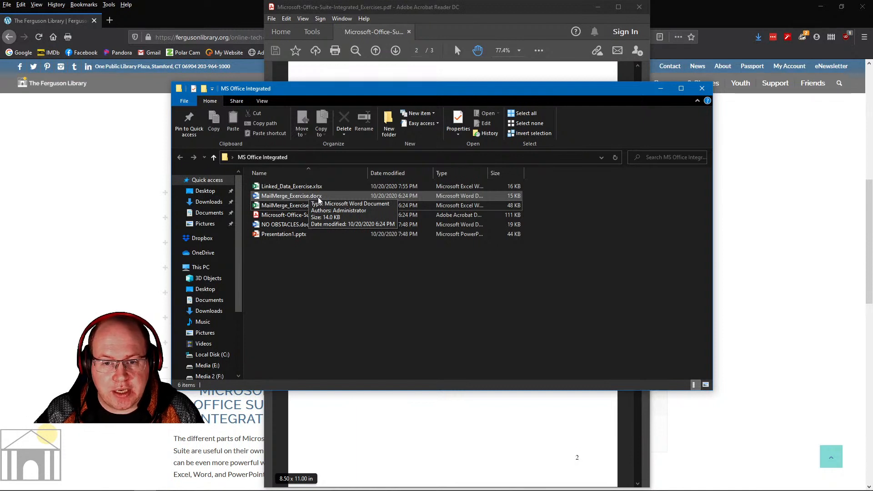
pyautogui.doubleClick(299, 197)
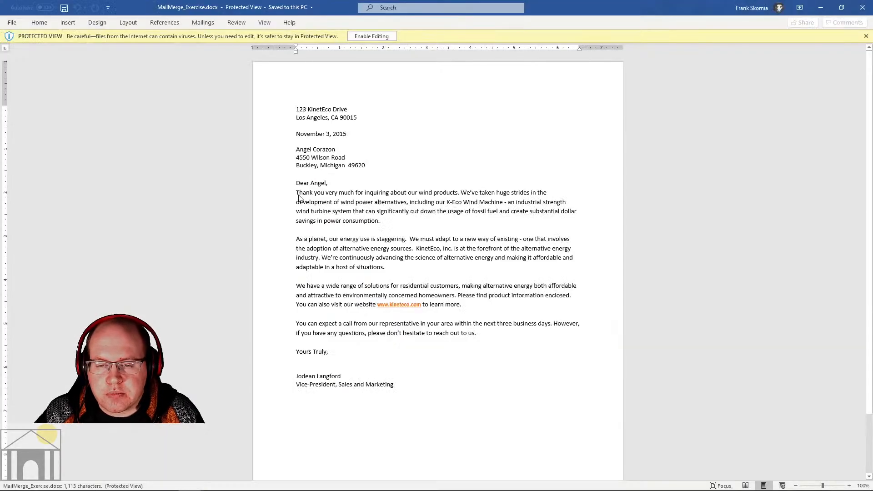
pyautogui.click(368, 36)
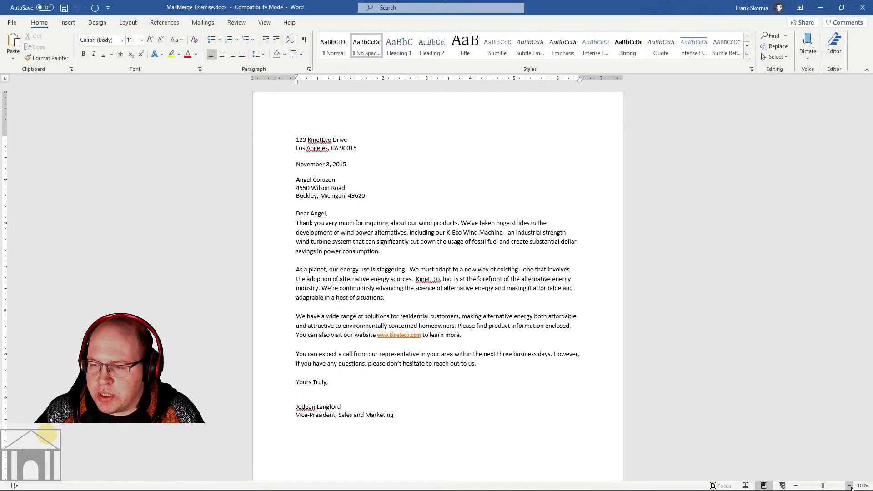
# Examine the recipient name, address lines and greeting of the letter at 140% zoom.
pyautogui.click(849, 486)
pyautogui.click(849, 486)
pyautogui.click(849, 485)
pyautogui.click(849, 486)
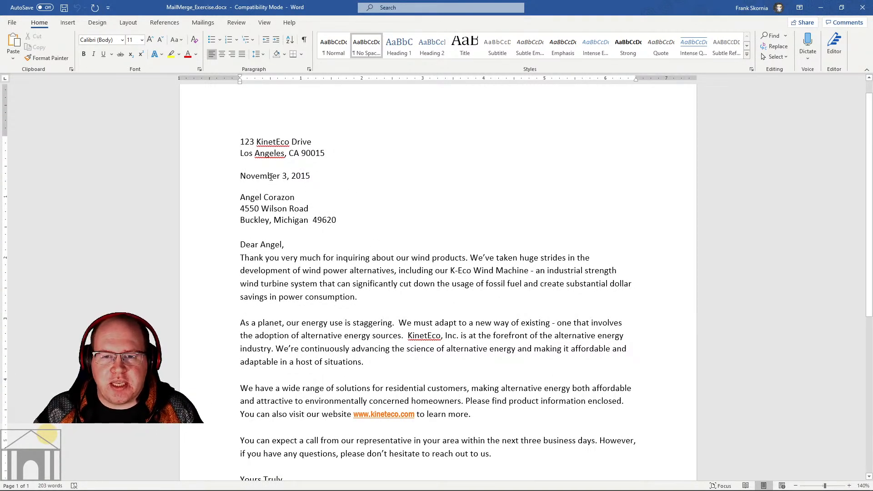
pyautogui.tripleClick(280, 195)
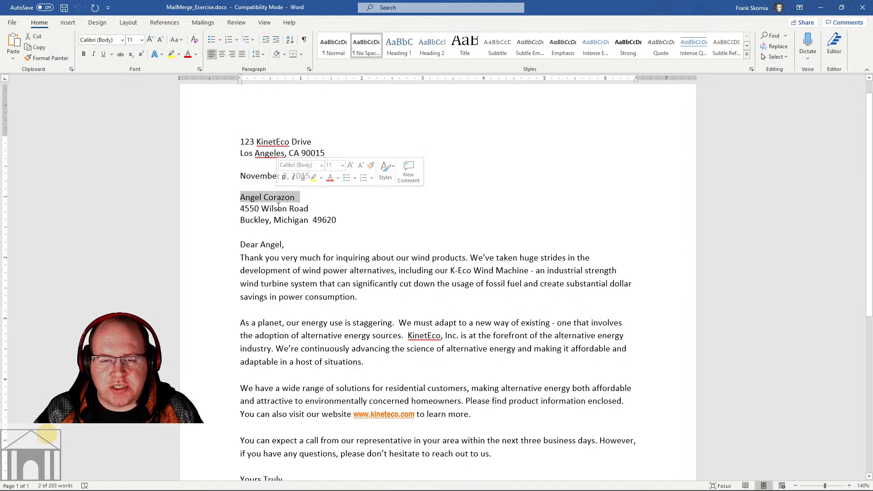
pyautogui.click(272, 209)
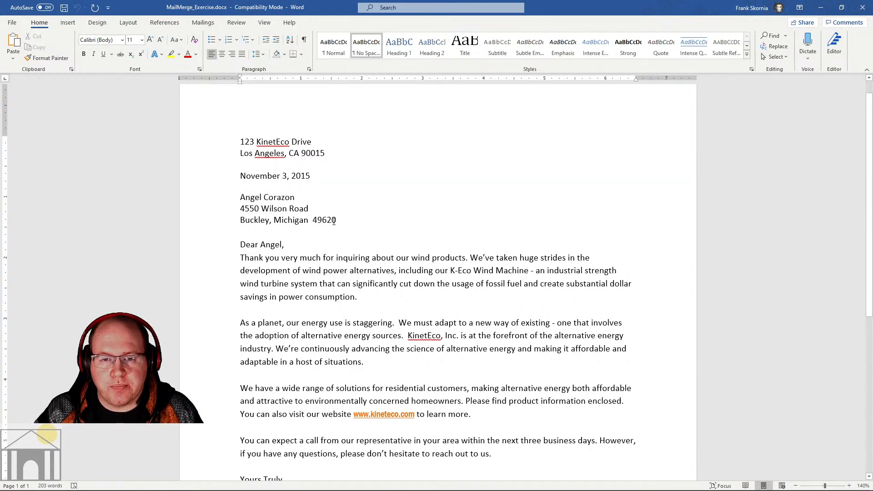
pyautogui.click(266, 245)
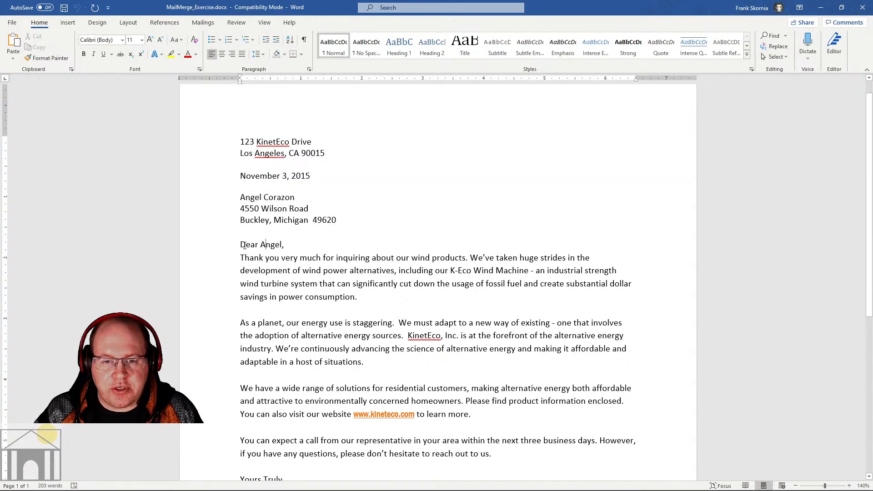
pyautogui.doubleClick(269, 244)
pyautogui.click(276, 244)
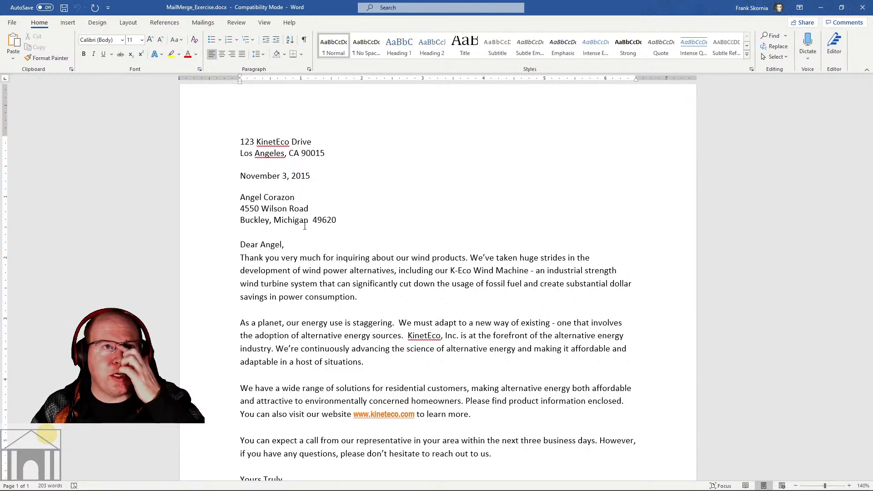
# Start a Letters mail merge based on the open letter.
pyautogui.click(202, 22)
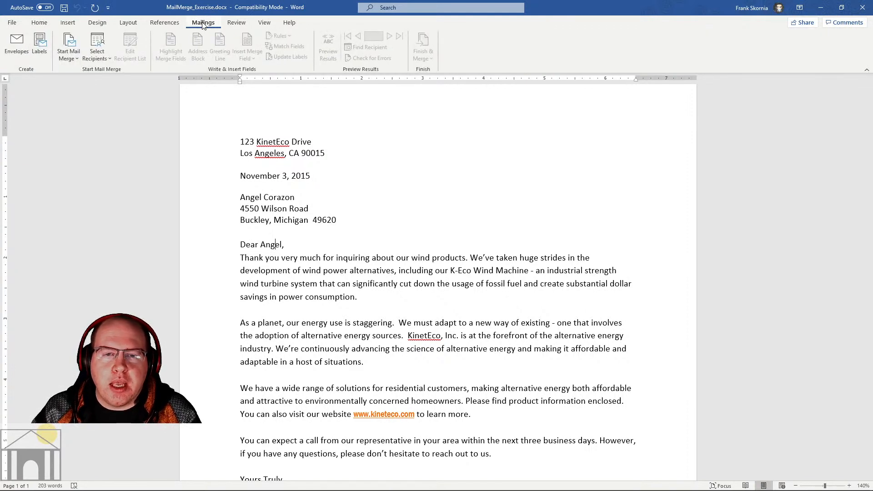
pyautogui.click(72, 58)
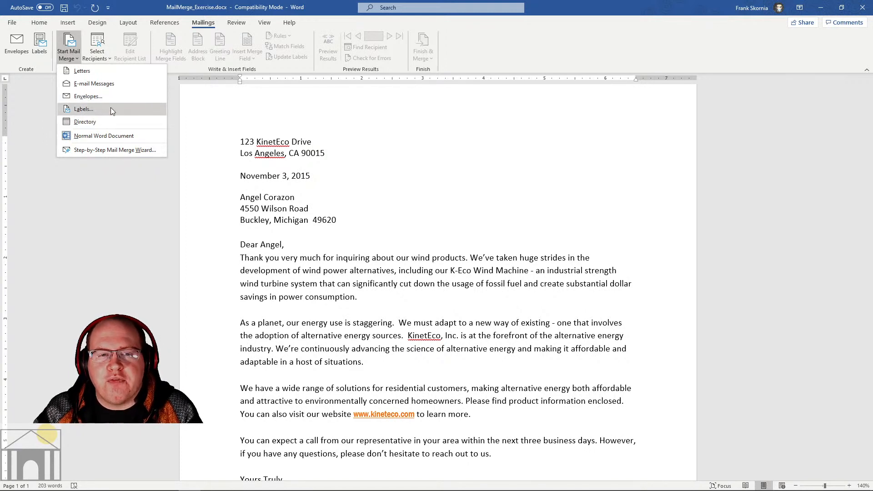
pyautogui.click(111, 77)
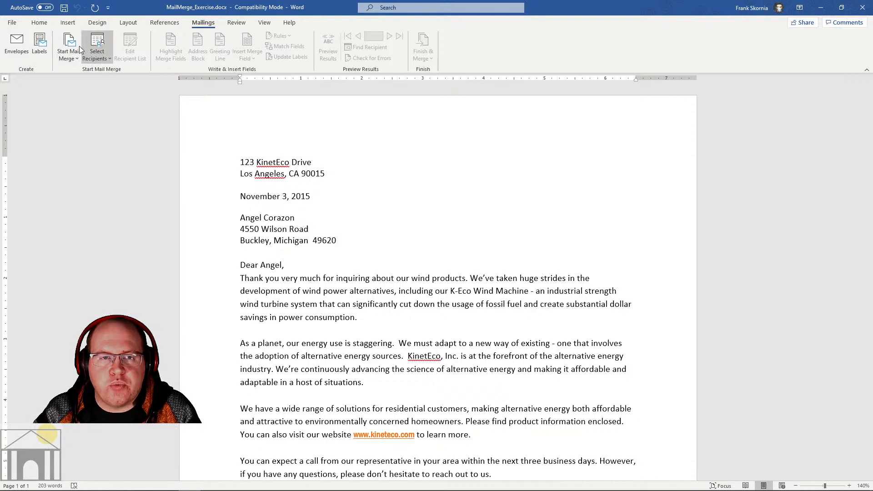
# Use the Catalog Requests table of MailMerge_Exercise.xlsx, in the Desktop's MS Office Integrated folder, as the existing recipient list, with column headers in the first row.
pyautogui.click(108, 55)
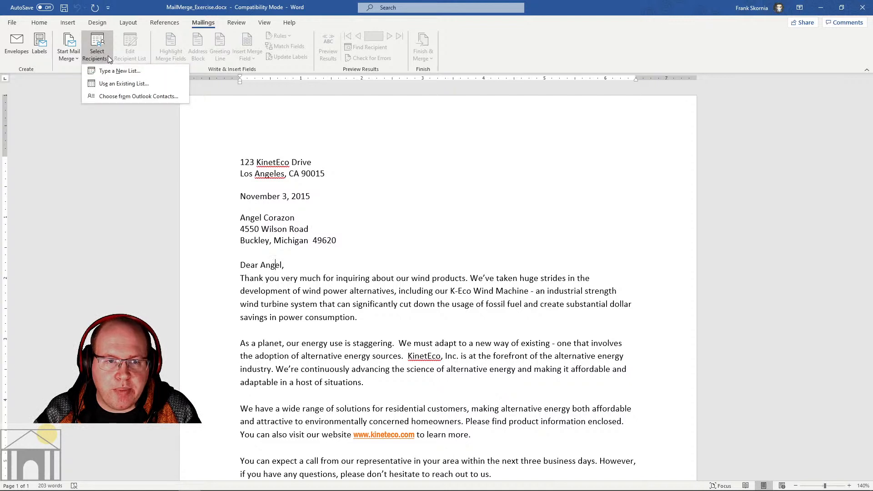
pyautogui.click(129, 84)
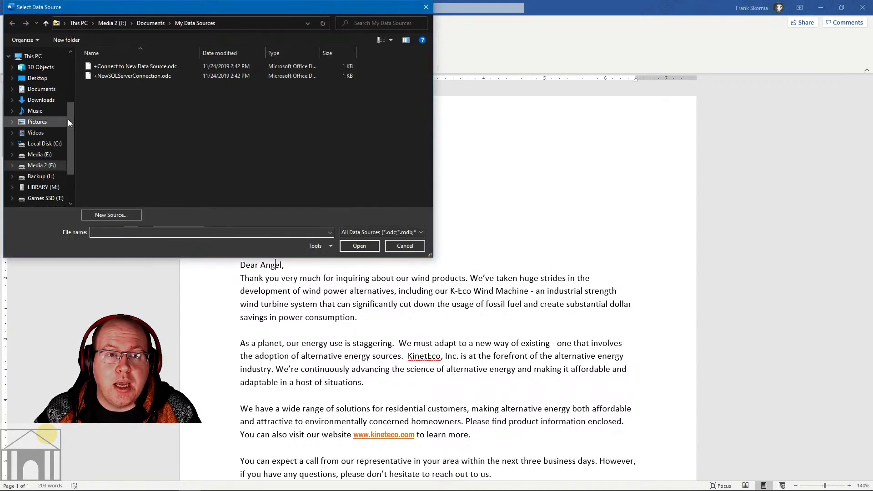
pyautogui.click(36, 79)
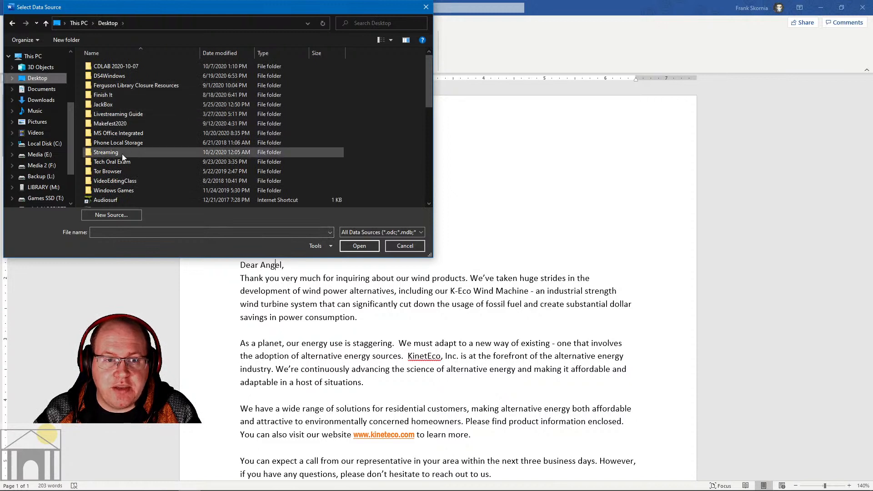
pyautogui.doubleClick(124, 135)
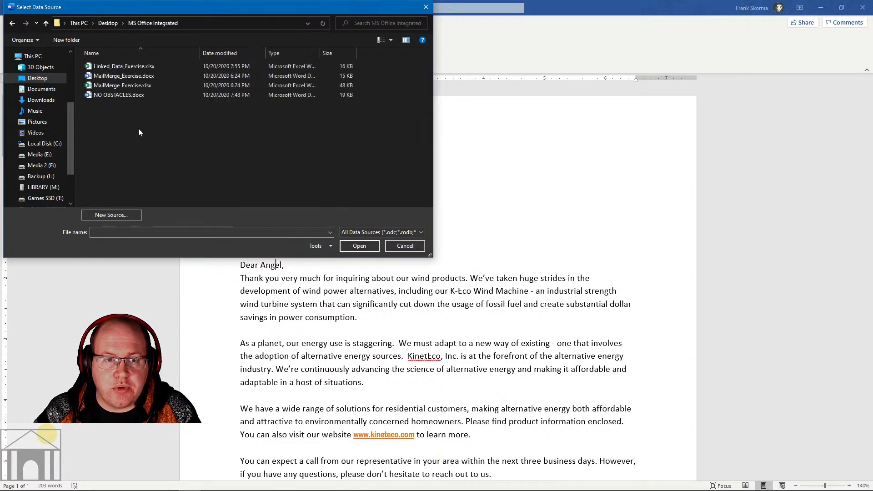
pyautogui.click(149, 85)
pyautogui.click(349, 243)
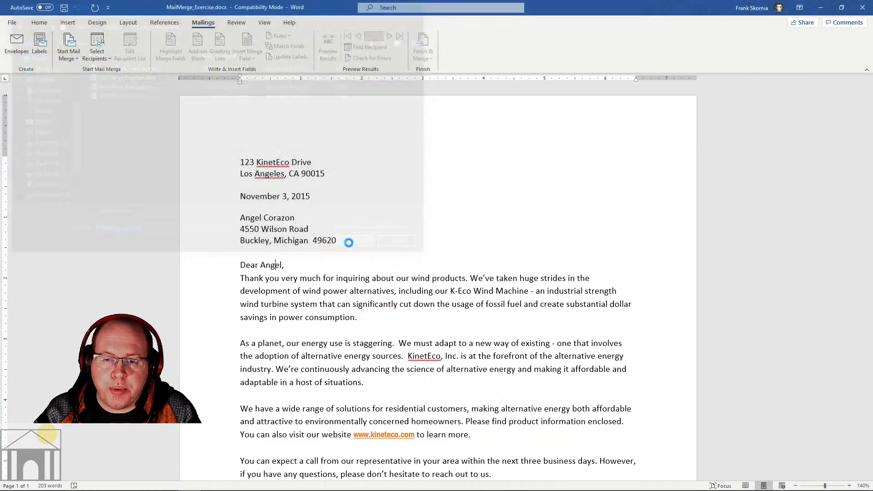
pyautogui.click(367, 226)
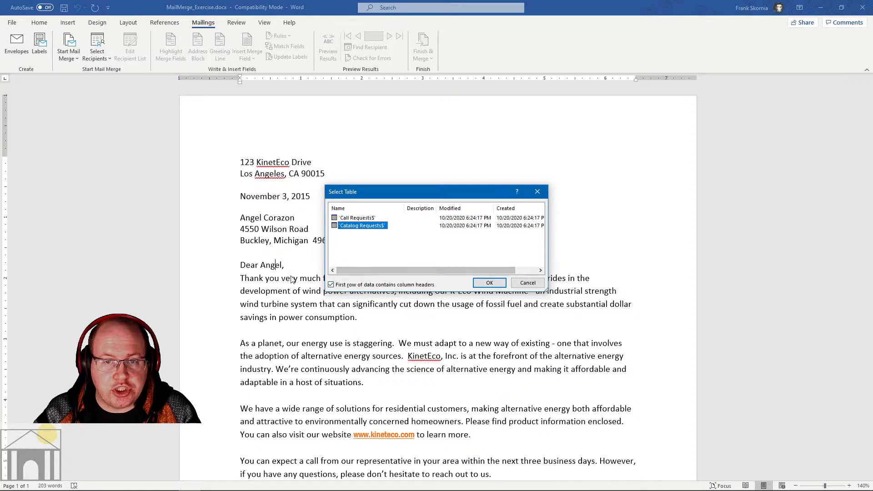
pyautogui.click(493, 284)
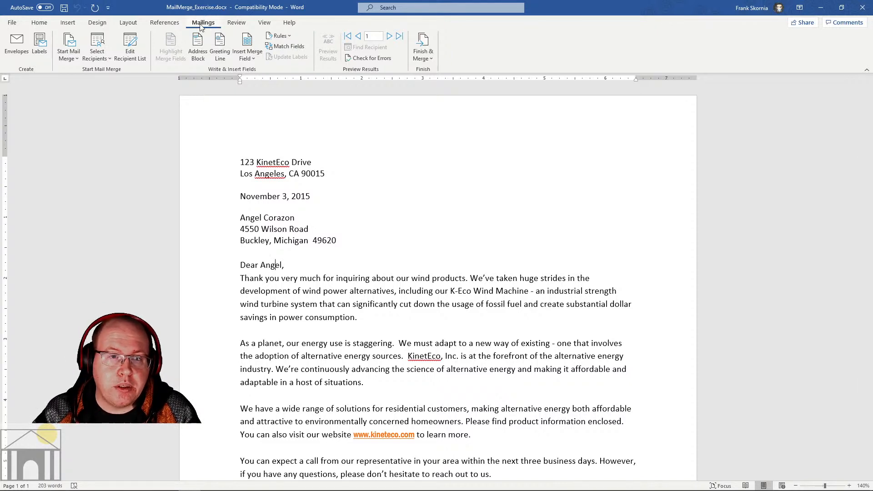
pyautogui.click(69, 55)
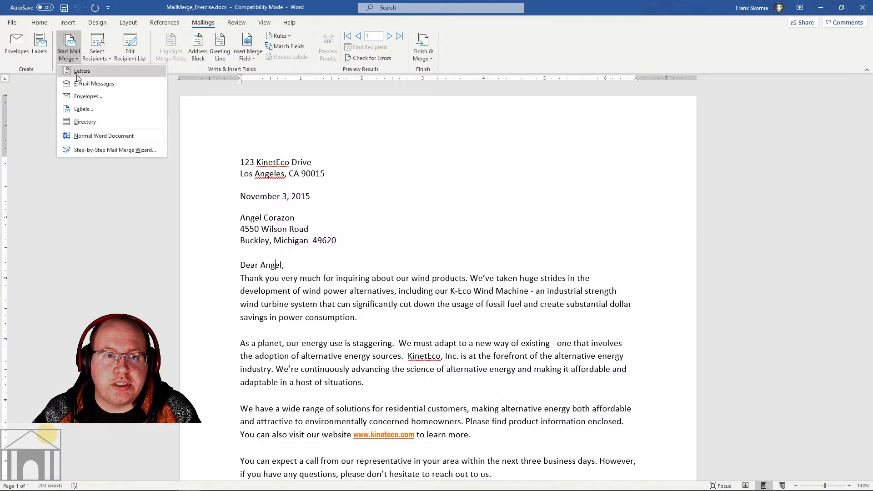
pyautogui.click(25, 117)
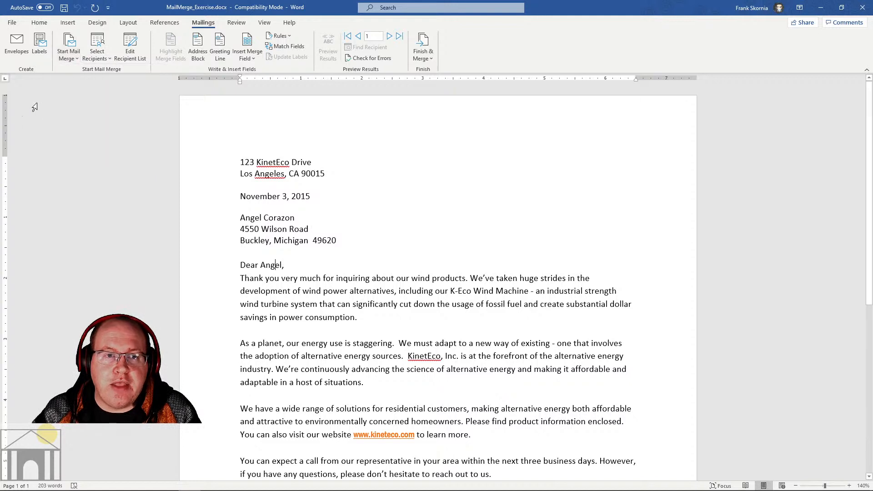
pyautogui.click(88, 59)
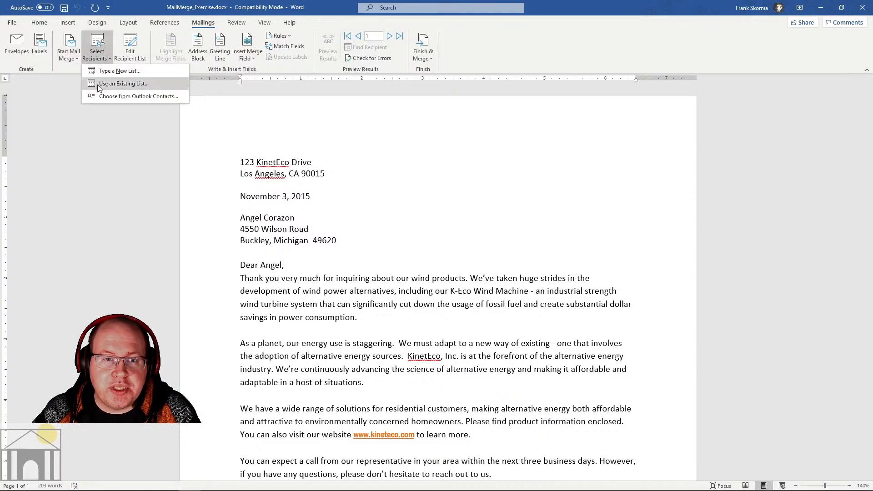
pyautogui.click(98, 207)
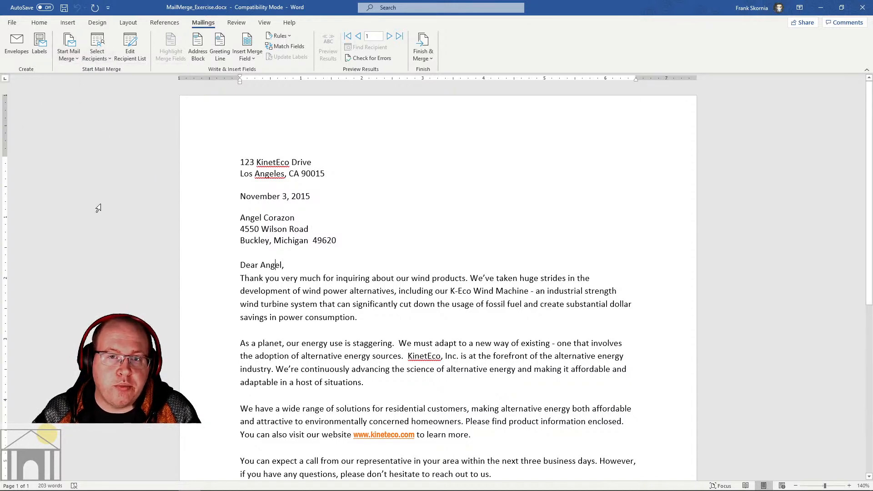
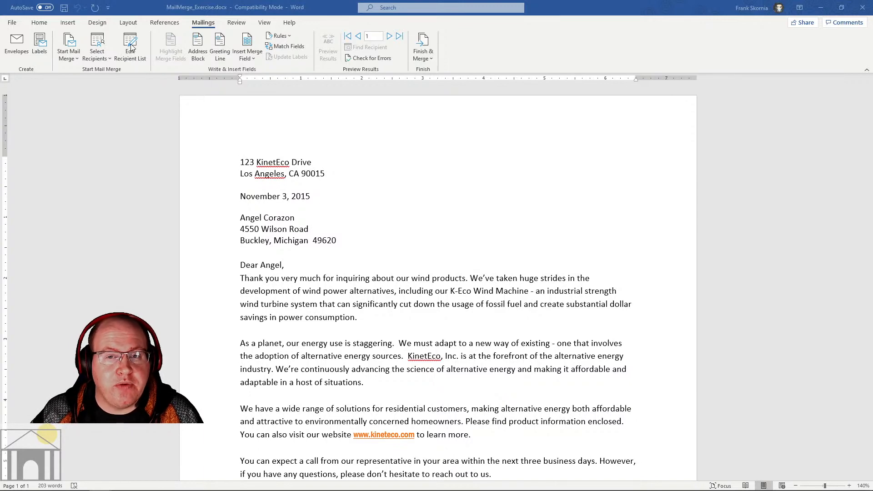
# Review the Mail Merge Recipients list and its refinement options, and close it.
pyautogui.click(131, 47)
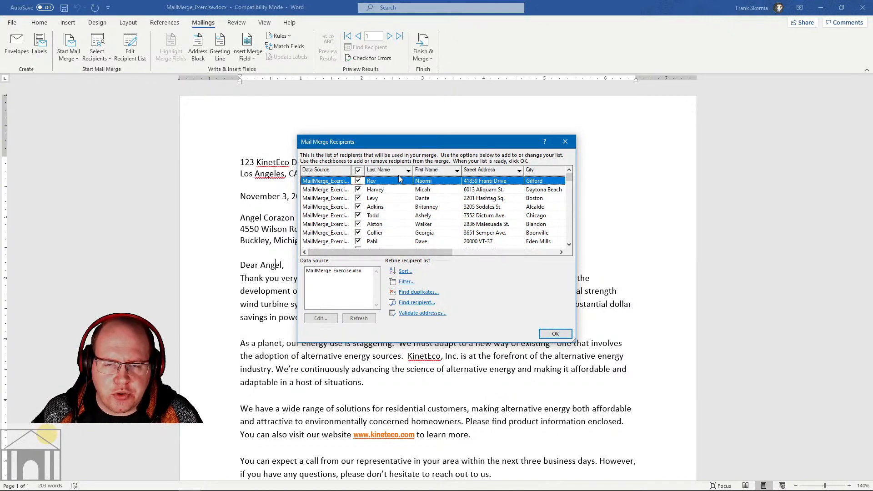
pyautogui.click(555, 336)
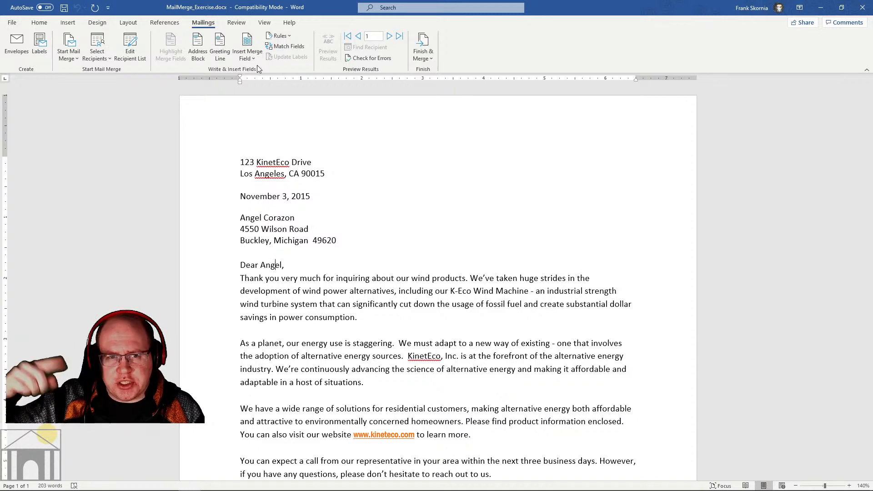
pyautogui.click(130, 43)
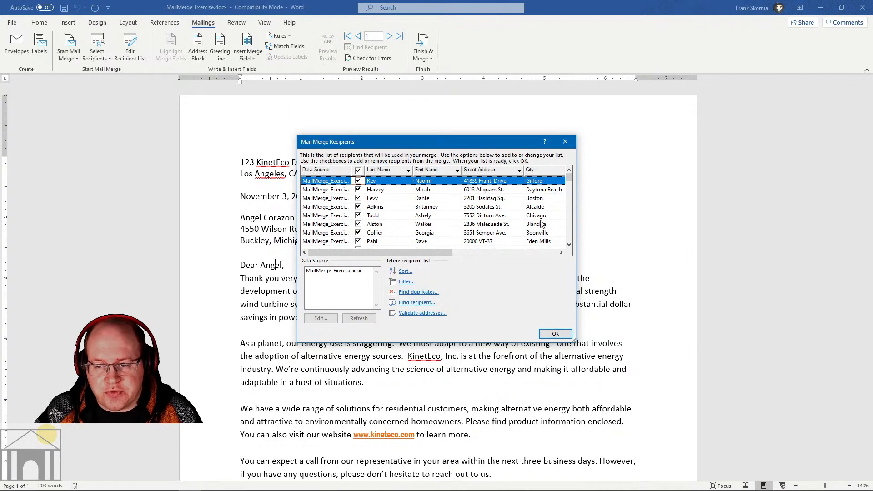
pyautogui.click(554, 335)
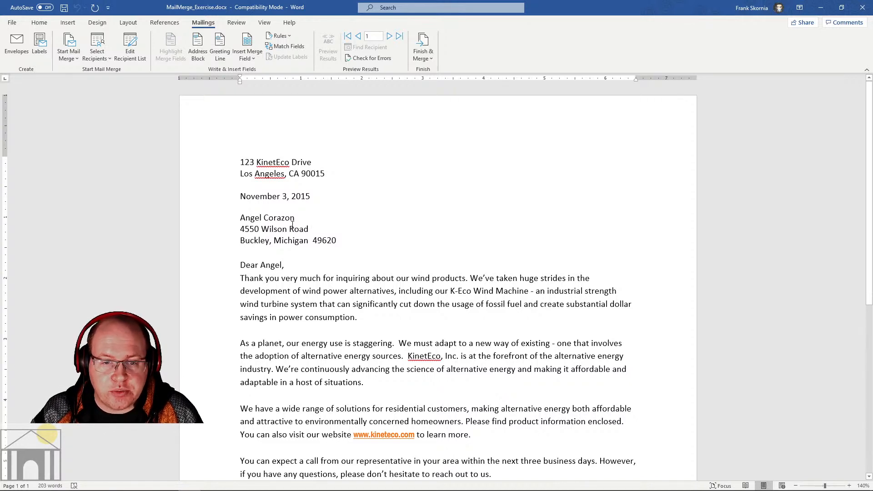
# Replace the recipient's first name in the letter's address block with the First Name database merge field.
pyautogui.moveTo(240, 217); pyautogui.dragTo(262, 218)
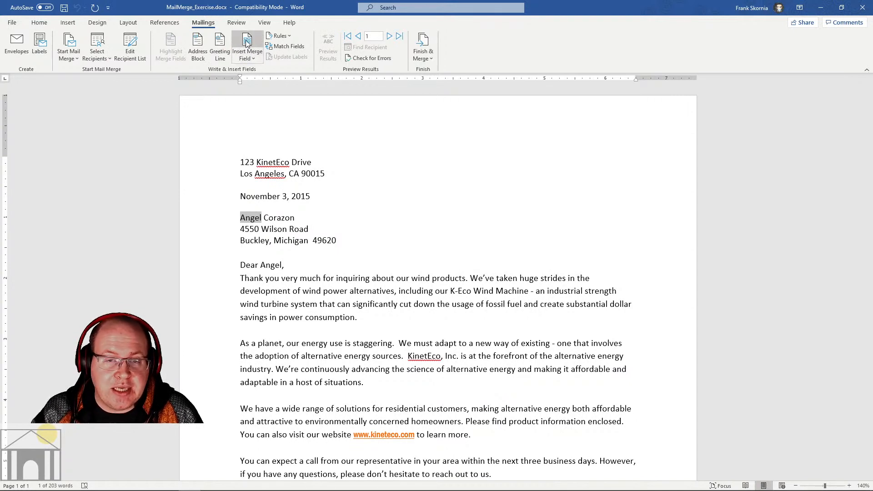
pyautogui.click(247, 42)
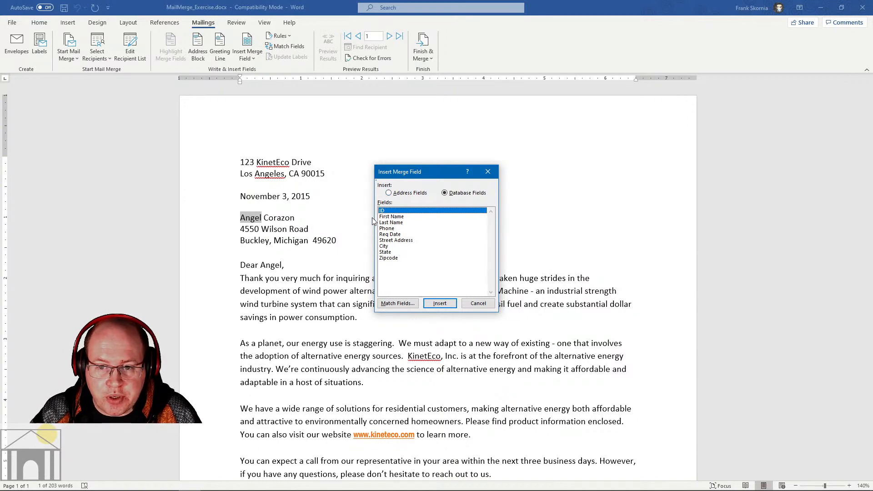
pyautogui.click(391, 217)
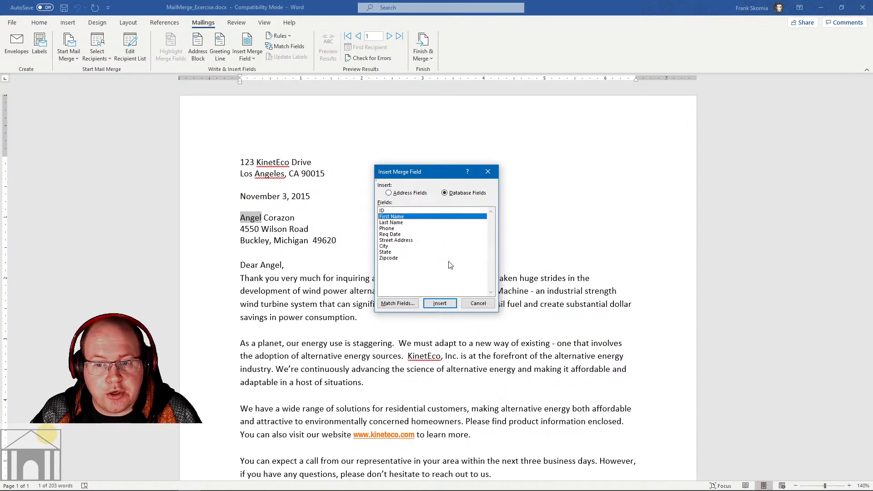
pyautogui.click(443, 303)
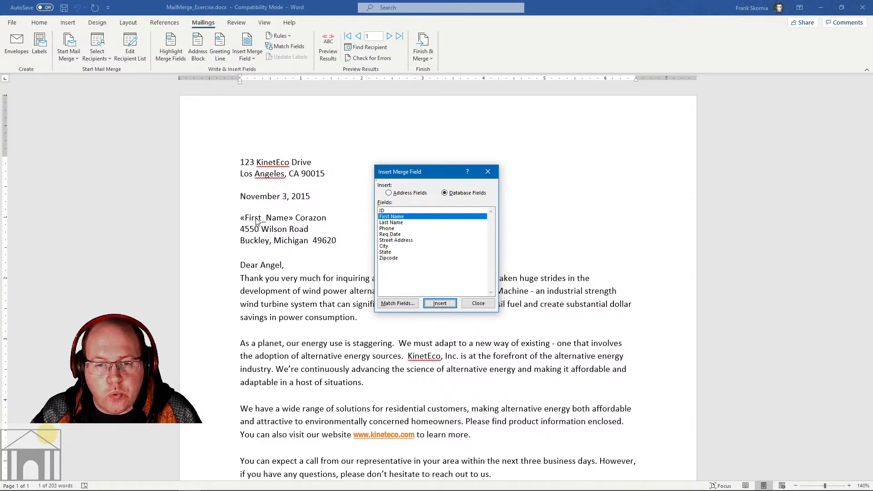
pyautogui.click(329, 222)
pyautogui.click(478, 304)
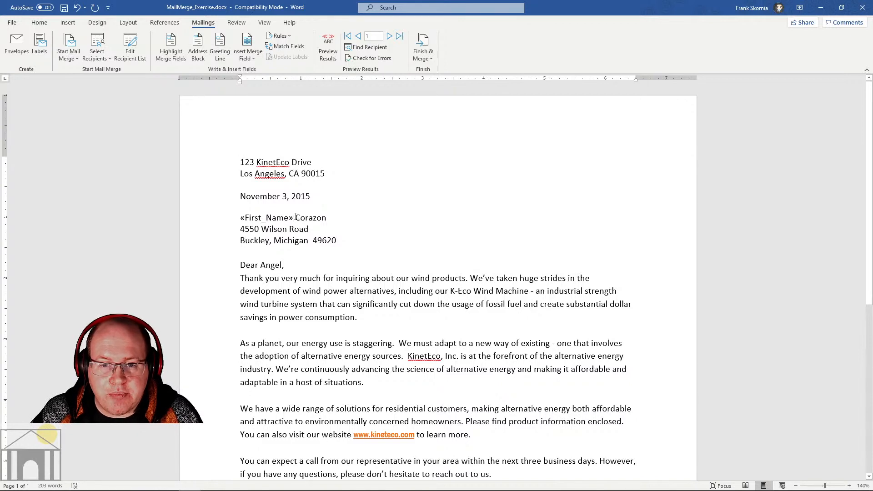
# Replace the recipient's last name in the address block with the Last_Name merge field.
pyautogui.moveTo(295, 218); pyautogui.dragTo(326, 217)
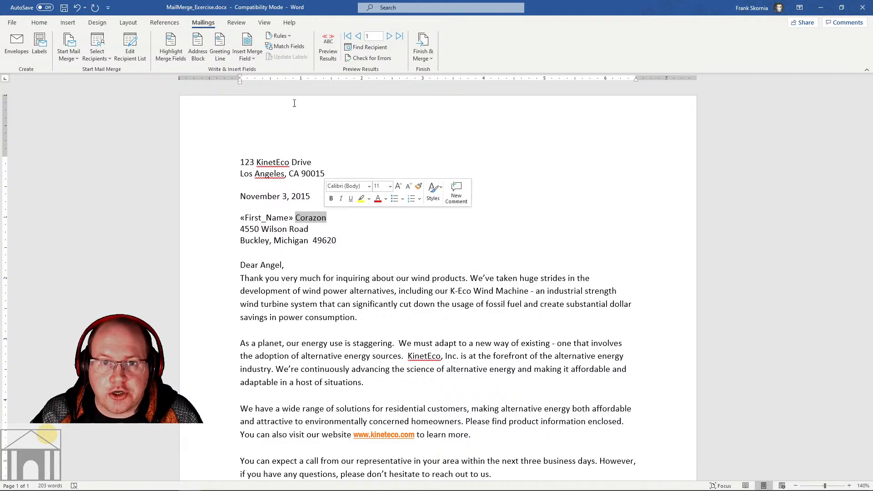
pyautogui.click(248, 40)
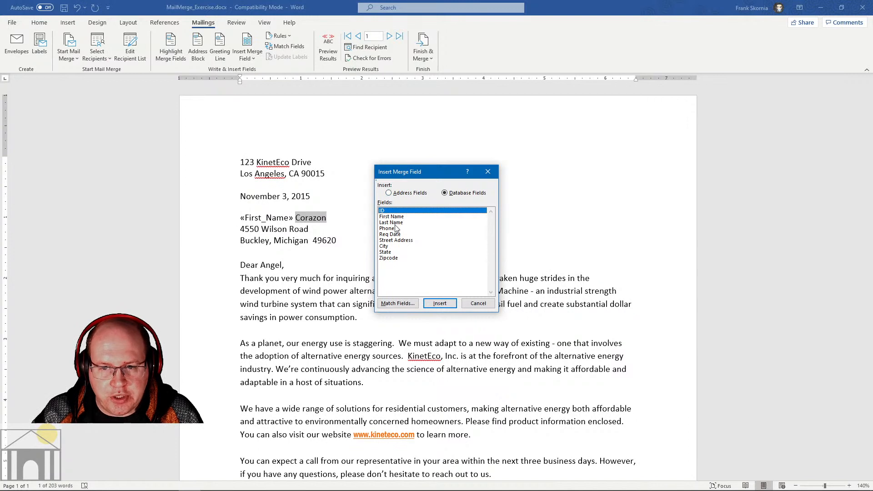
pyautogui.click(473, 303)
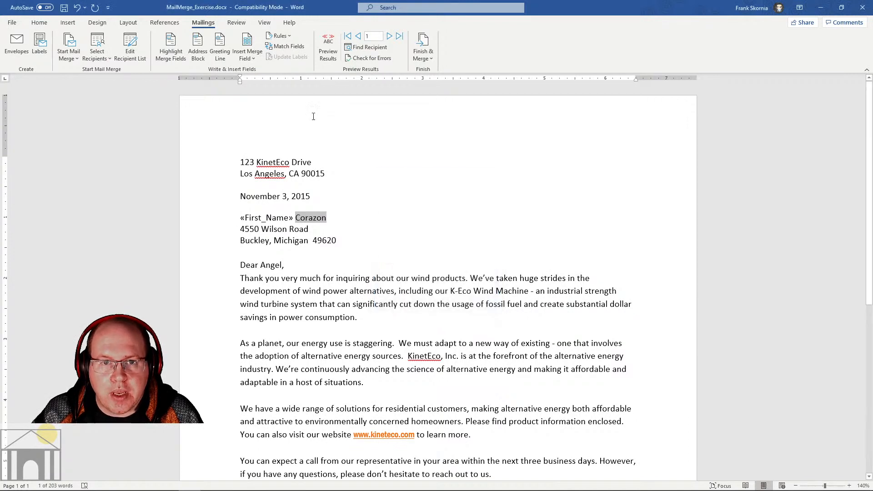
pyautogui.click(253, 57)
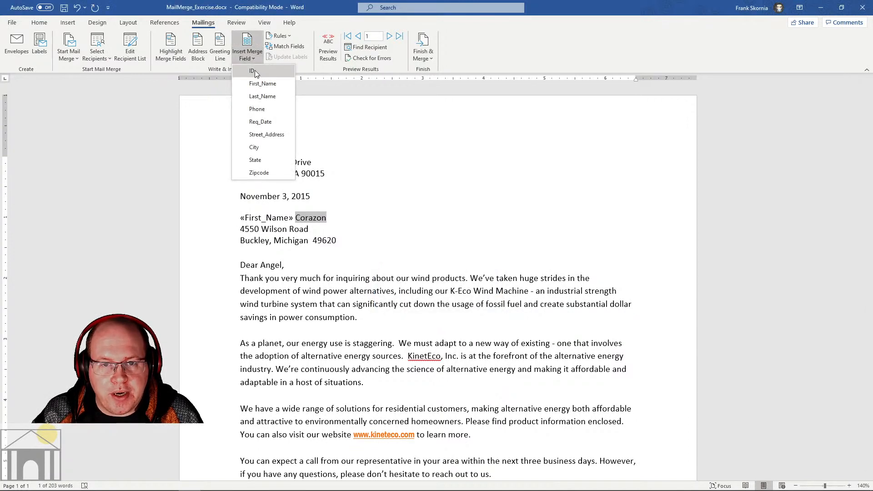
pyautogui.click(262, 97)
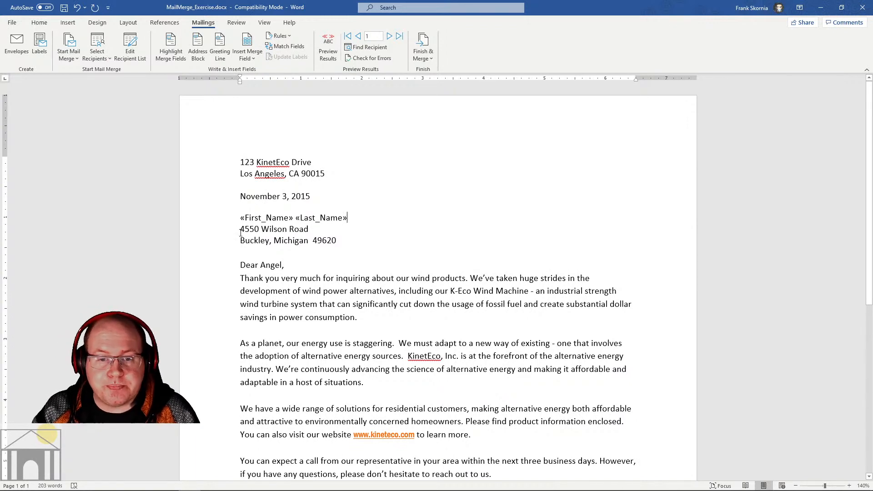
# Replace the recipient's street address and city with the Street_Address and City merge fields, keeping the comma after the city.
pyautogui.moveTo(241, 232); pyautogui.dragTo(308, 229)
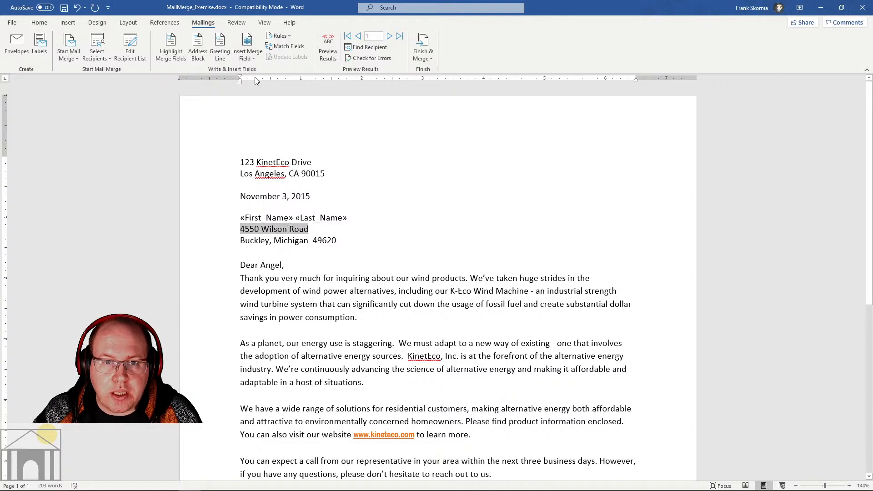
pyautogui.click(252, 58)
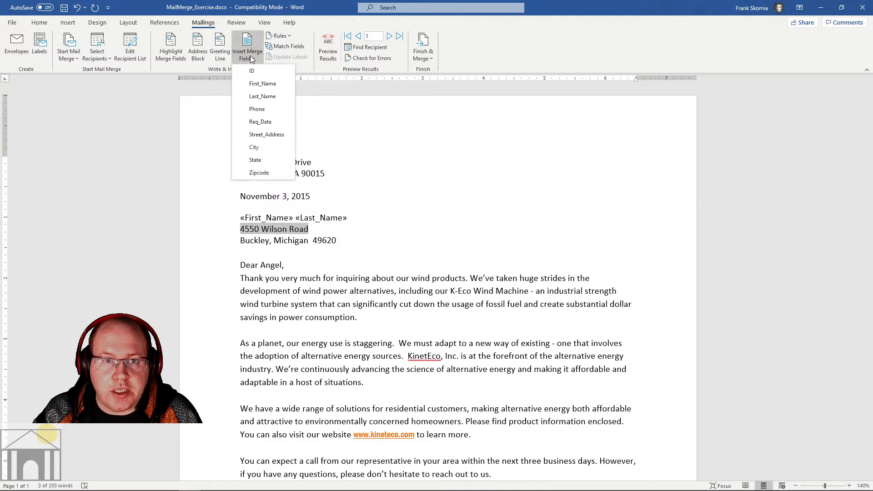
pyautogui.click(257, 134)
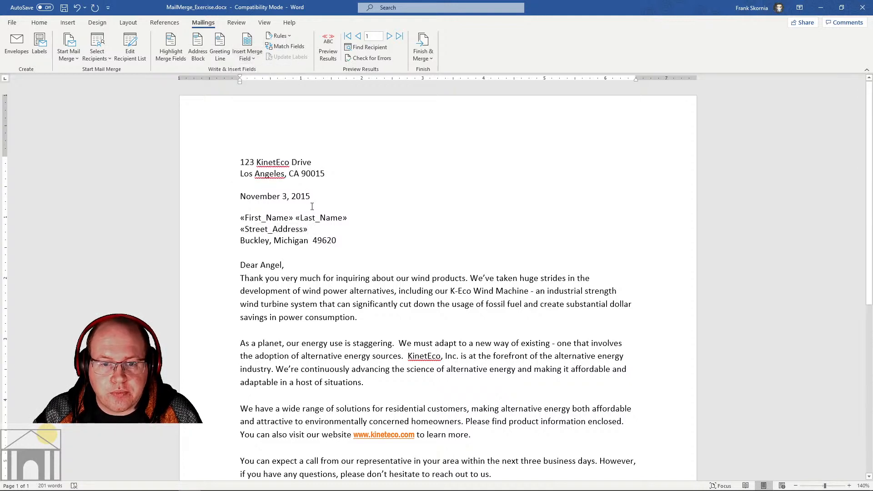
pyautogui.moveTo(246, 240); pyautogui.dragTo(269, 238)
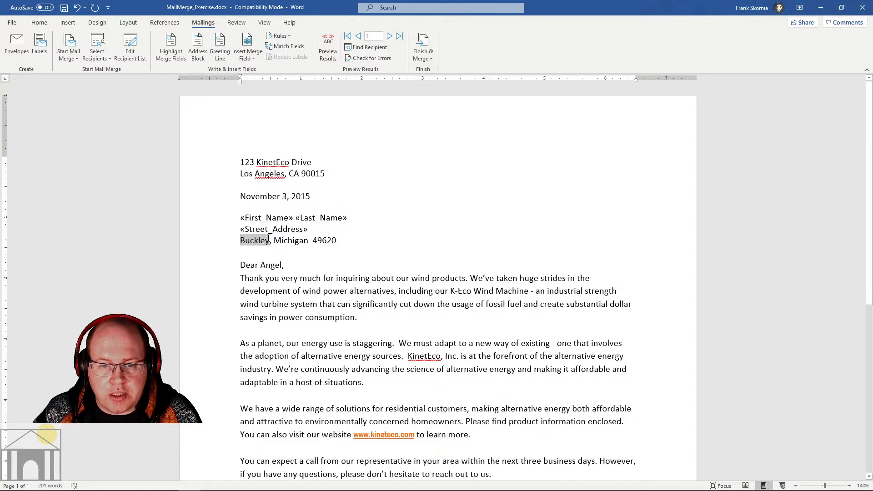
pyautogui.click(253, 58)
pyautogui.click(259, 147)
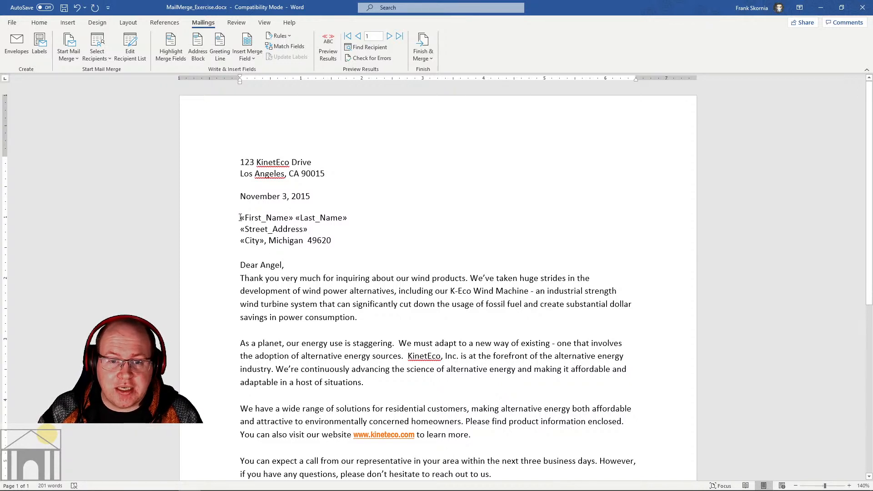
# Try bold formatting on the First_Name and Last_Name merge fields in the address block, and remove it again.
pyautogui.moveTo(240, 217); pyautogui.dragTo(340, 218)
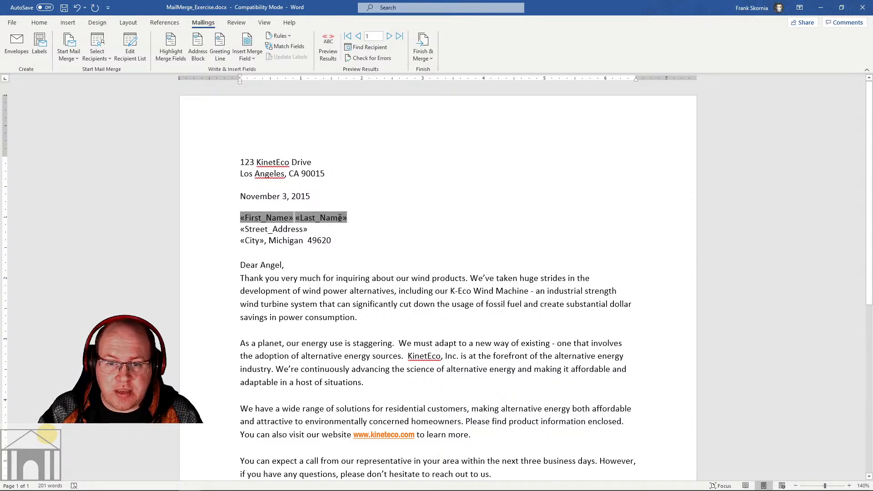
pyautogui.click(39, 22)
pyautogui.click(84, 54)
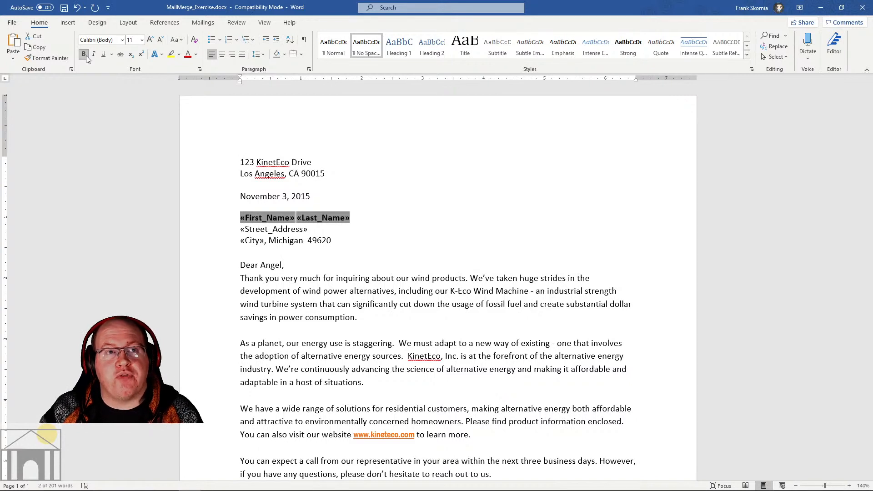
pyautogui.click(84, 55)
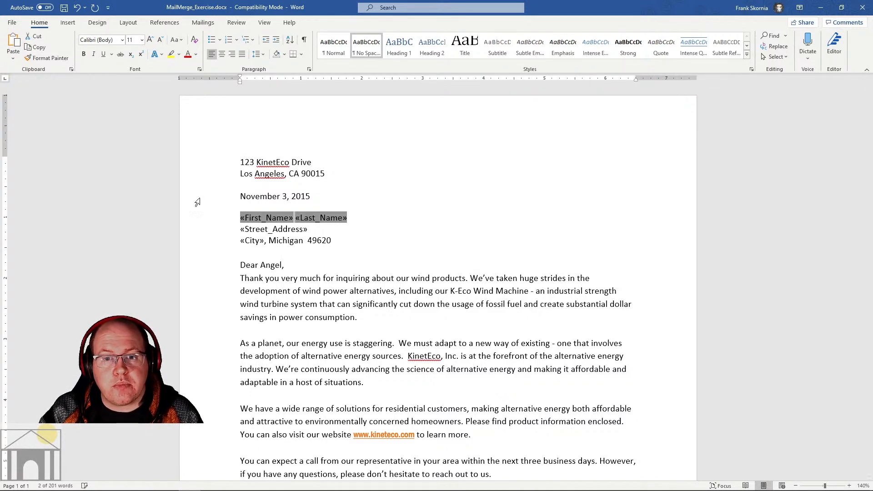
pyautogui.click(304, 241)
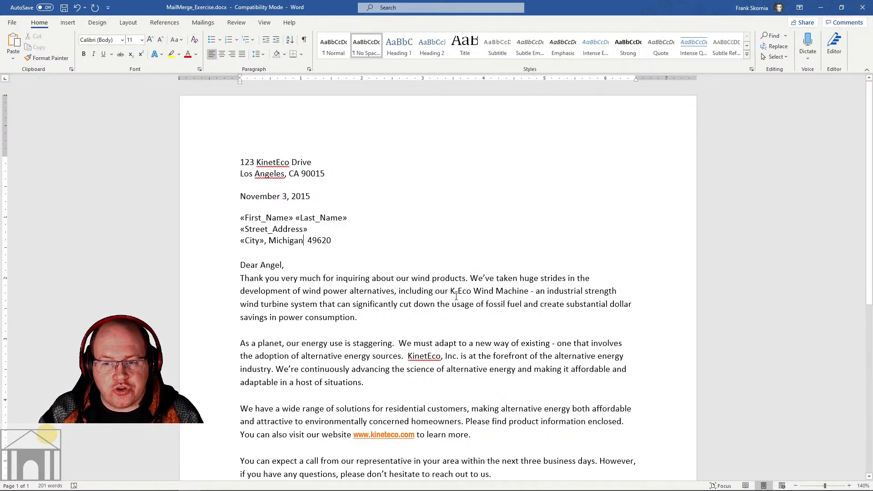
pyautogui.moveTo(457, 296); pyautogui.dragTo(516, 293)
pyautogui.click(359, 317)
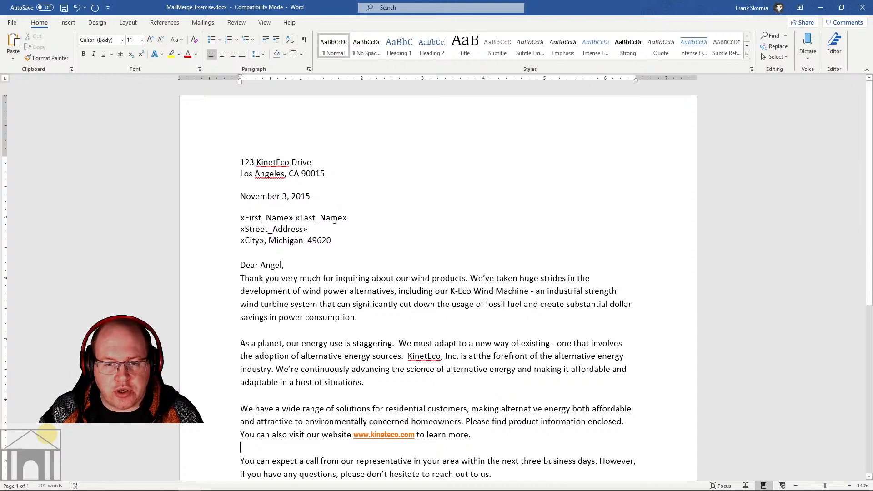
pyautogui.click(320, 218)
pyautogui.click(244, 241)
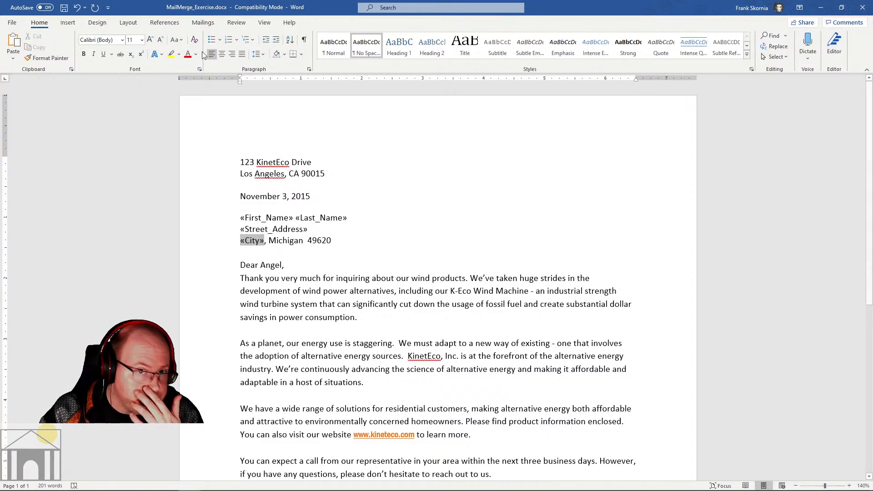
pyautogui.click(285, 245)
# Replace the recipient's state and ZIP code in the address block with the State and Zipcode merge fields.
pyautogui.click(203, 22)
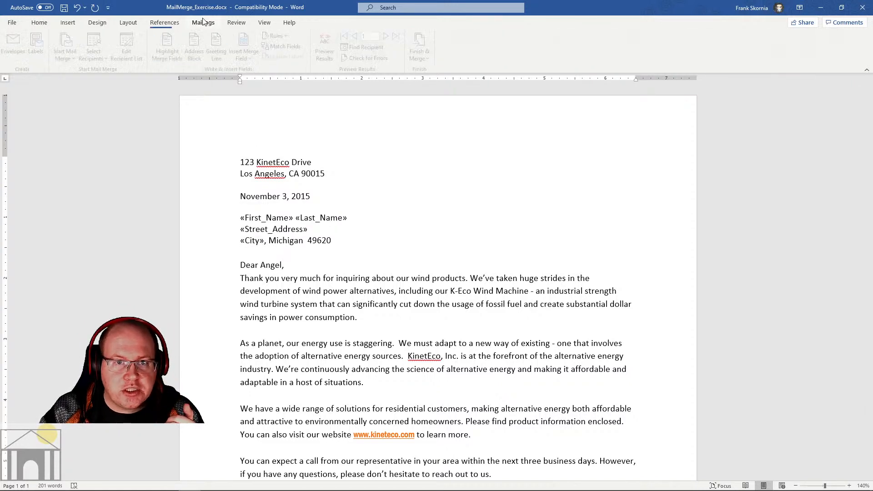
pyautogui.moveTo(272, 240); pyautogui.dragTo(304, 240)
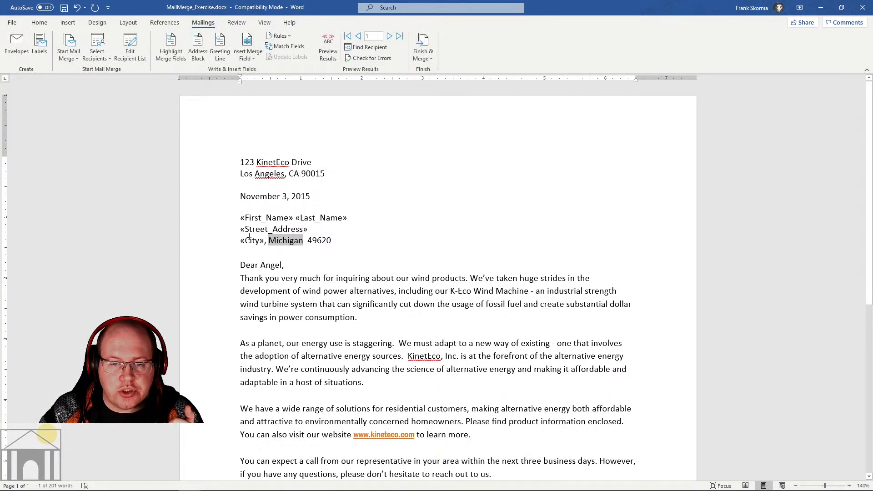
pyautogui.click(250, 59)
pyautogui.click(255, 159)
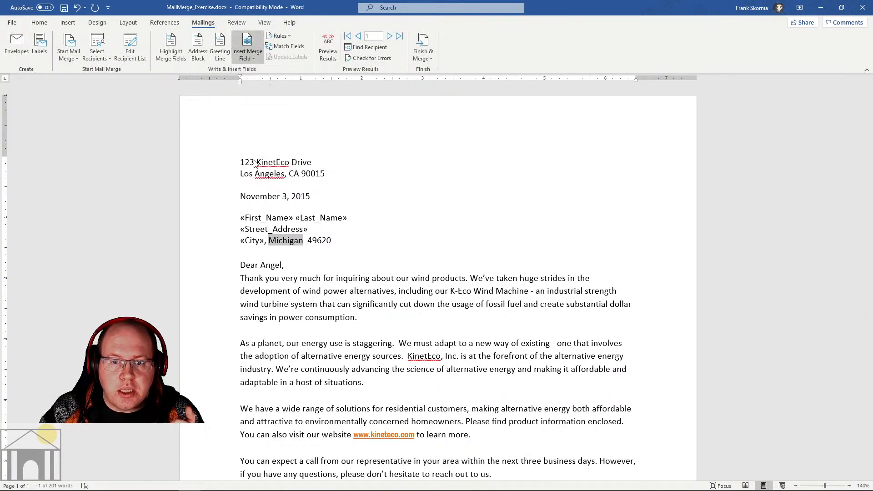
pyautogui.moveTo(304, 240); pyautogui.dragTo(326, 241)
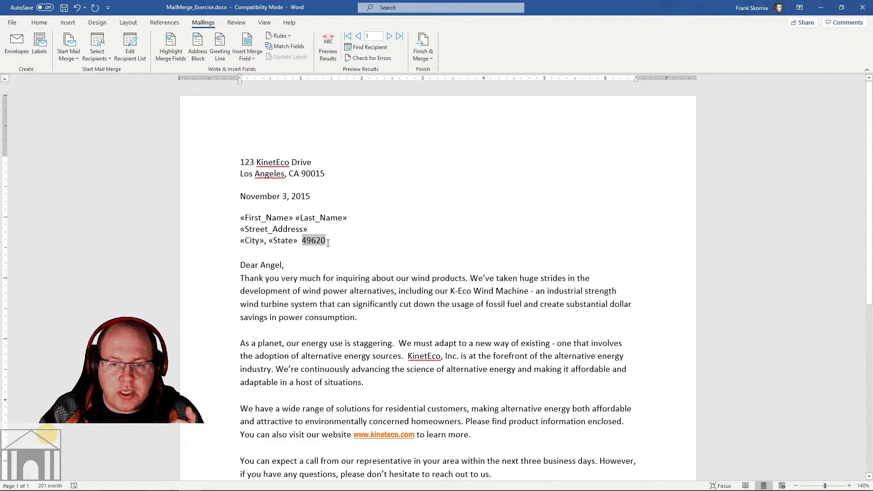
pyautogui.click(255, 59)
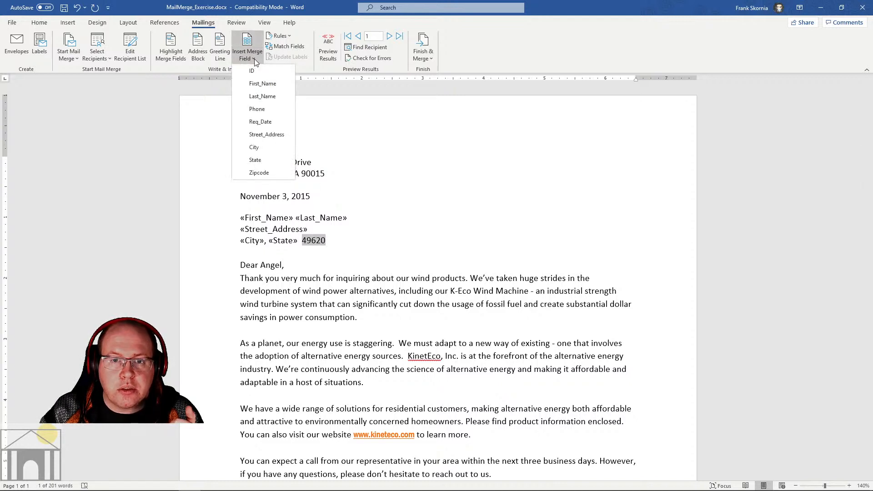
pyautogui.click(259, 173)
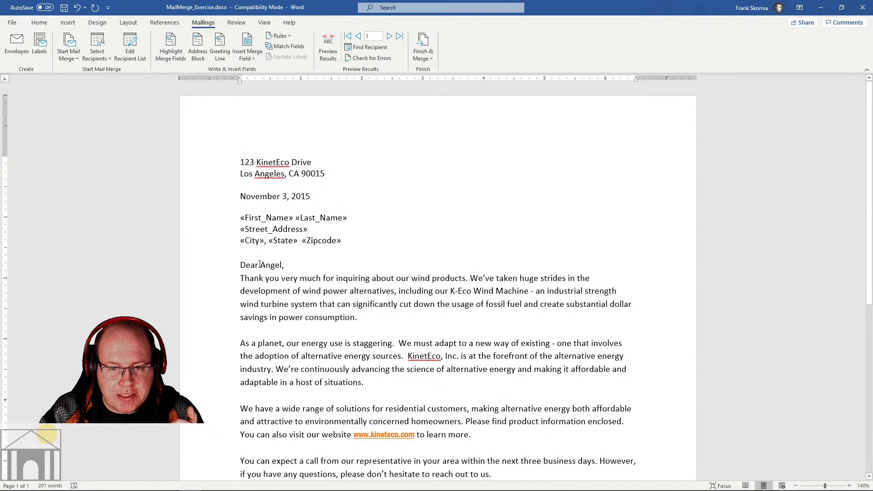
# Replace the first name after "Dear" in the greeting with the First_Name merge field, keeping the comma.
pyautogui.moveTo(260, 264); pyautogui.dragTo(281, 265)
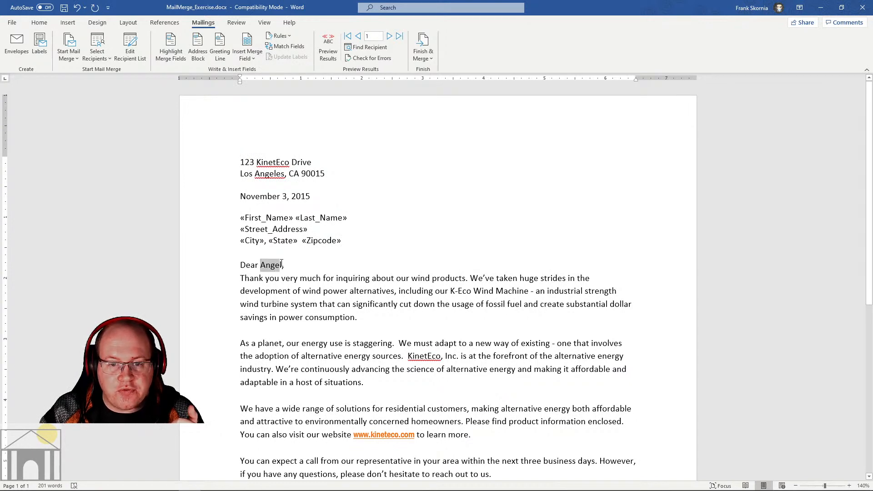
pyautogui.click(250, 58)
pyautogui.click(251, 81)
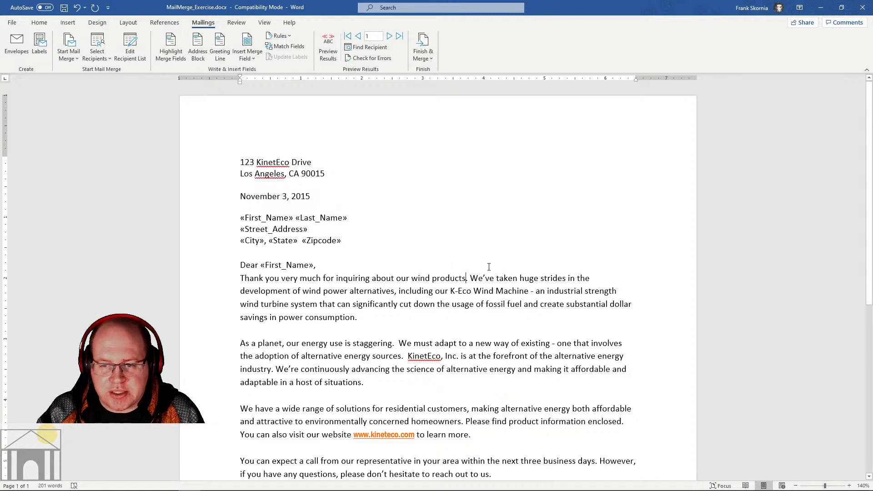
# Add "on" and the Req_Date merge field after "wind products" in the letter's first sentence, before the period.
pyautogui.click(466, 278)
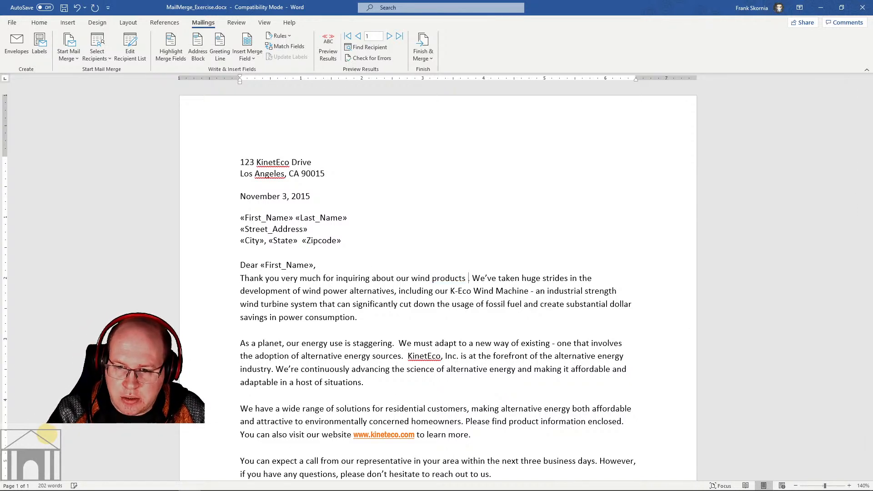
pyautogui.write('on')
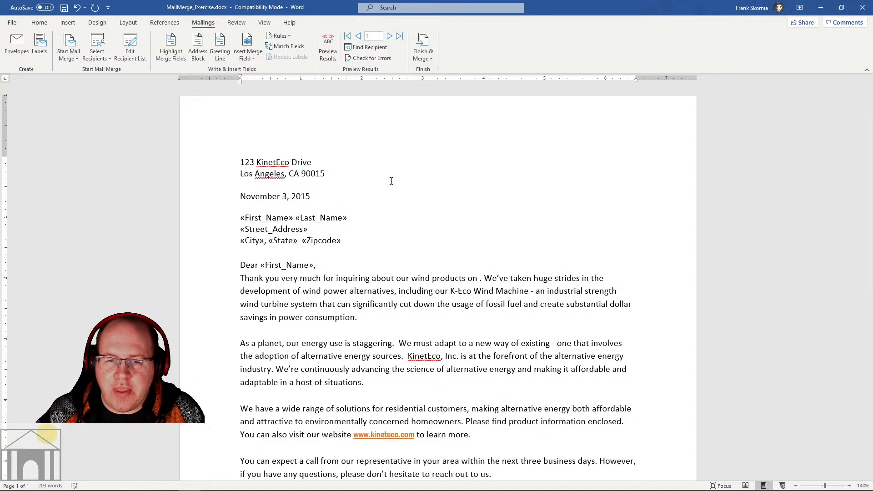
pyautogui.click(250, 55)
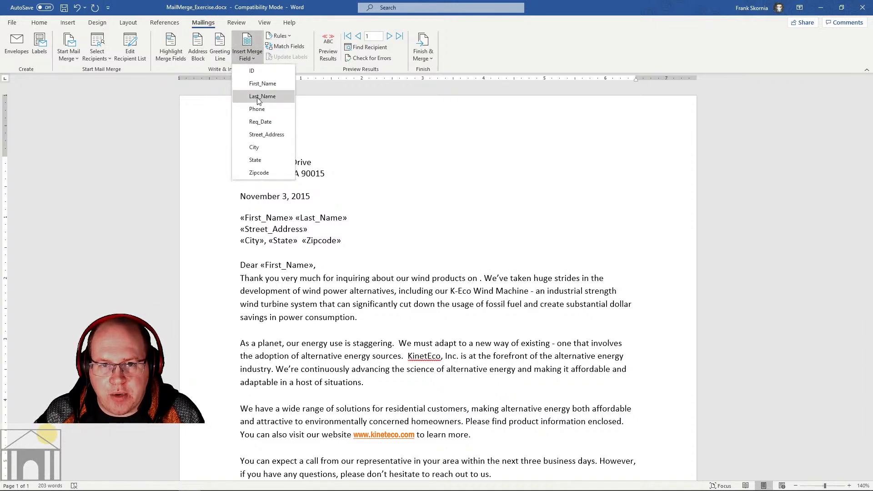
pyautogui.click(254, 122)
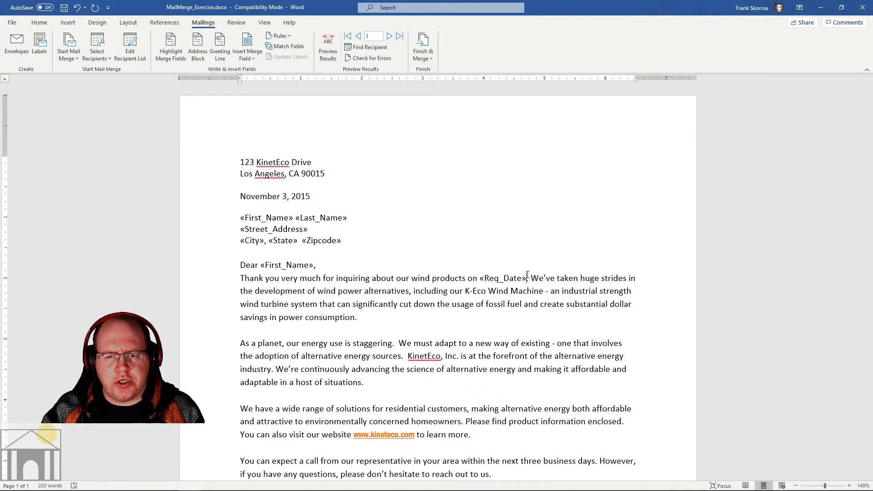
pyautogui.click(255, 217)
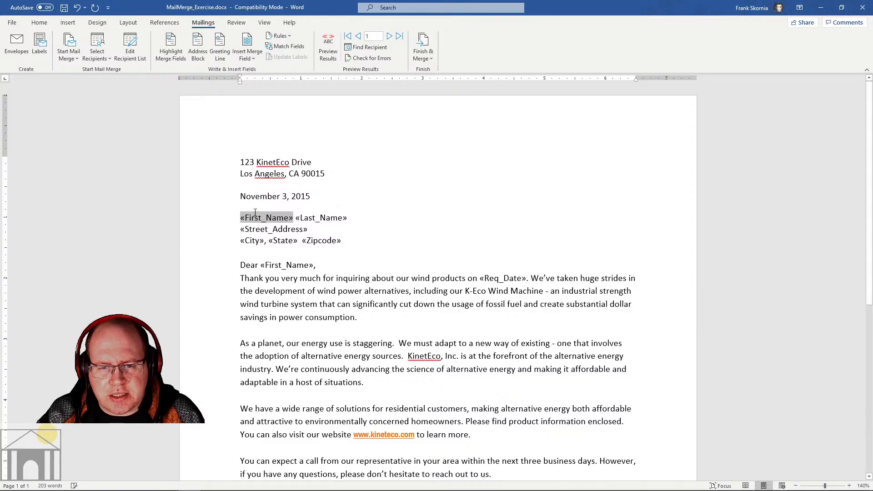
pyautogui.click(326, 217)
pyautogui.click(256, 231)
pyautogui.click(288, 241)
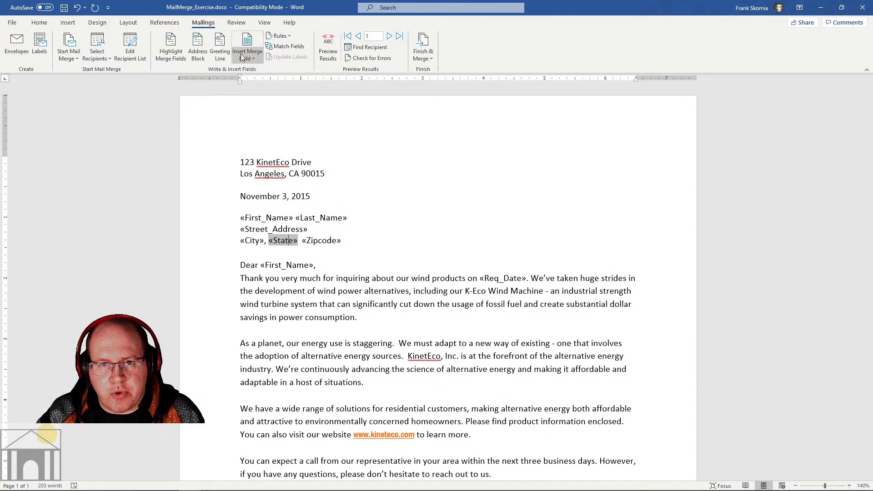
# Check the individual merge fields in the address block and greeting against the fixed sender address and the available merge field list.
pyautogui.click(254, 244)
pyautogui.click(268, 219)
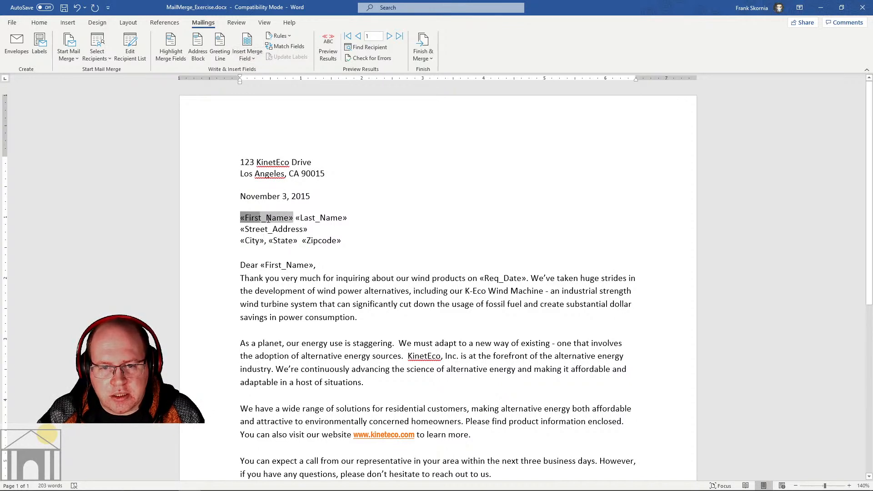
pyautogui.moveTo(269, 219); pyautogui.dragTo(294, 218)
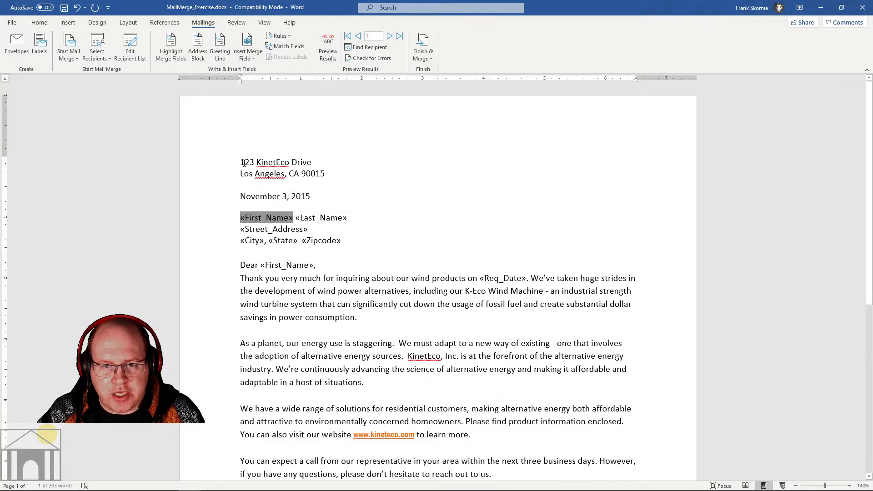
pyautogui.moveTo(243, 163); pyautogui.dragTo(308, 158)
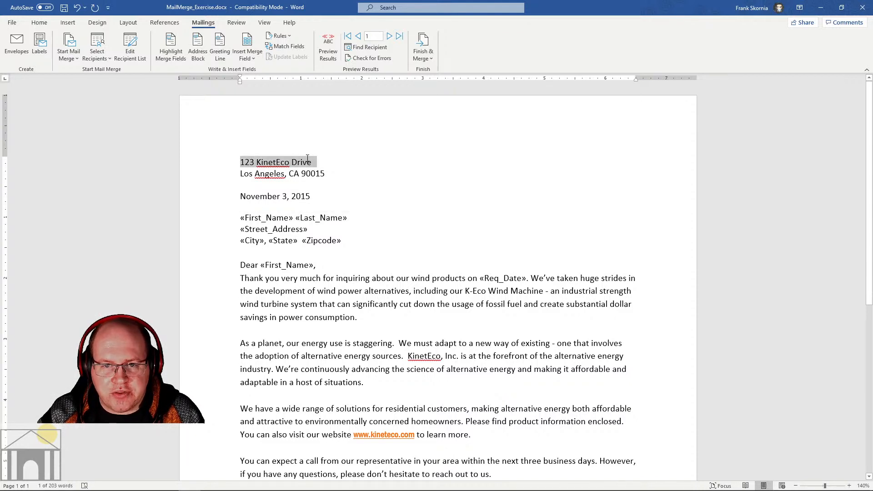
pyautogui.click(253, 58)
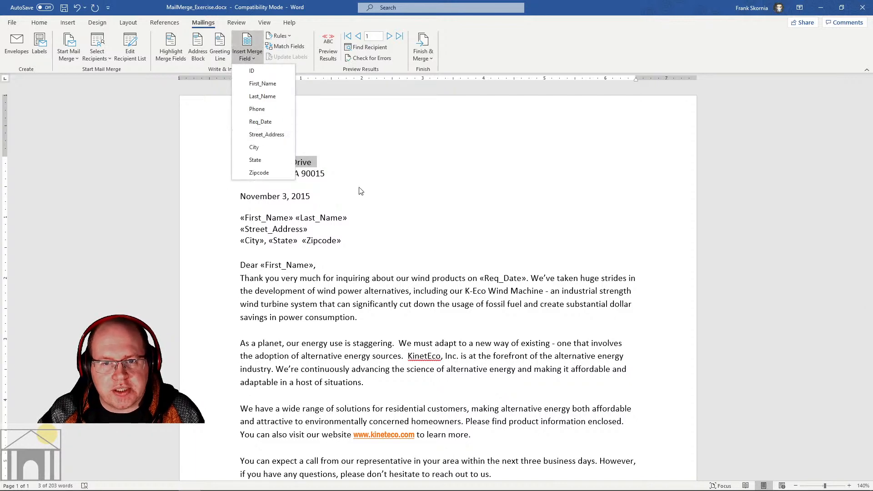
pyautogui.click(342, 180)
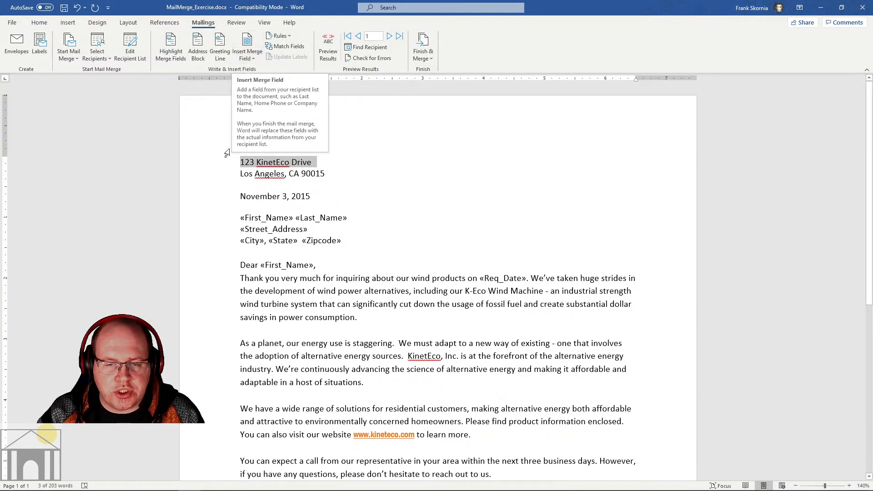
pyautogui.click(314, 219)
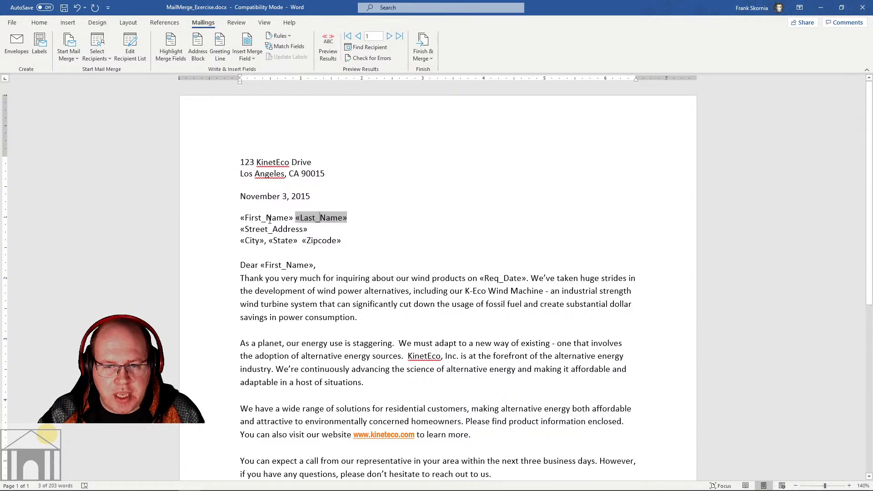
pyautogui.click(269, 219)
pyautogui.click(269, 230)
pyautogui.click(260, 242)
pyautogui.click(287, 247)
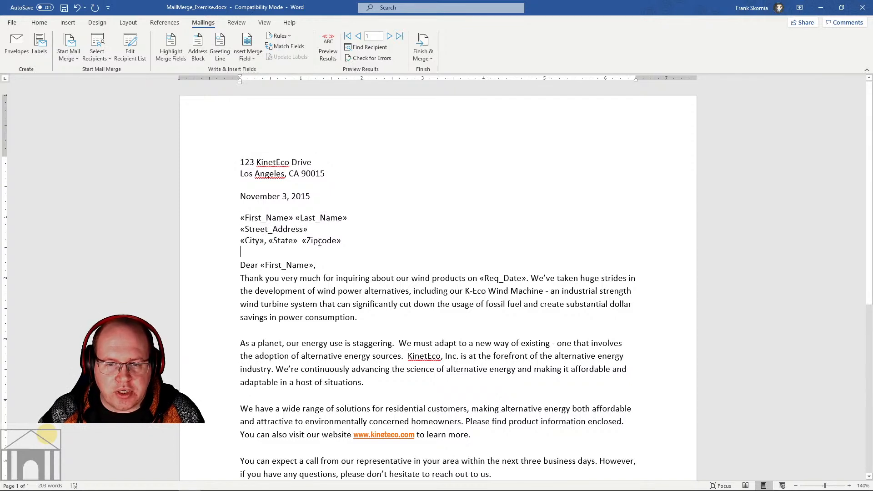
pyautogui.click(318, 243)
pyautogui.click(288, 265)
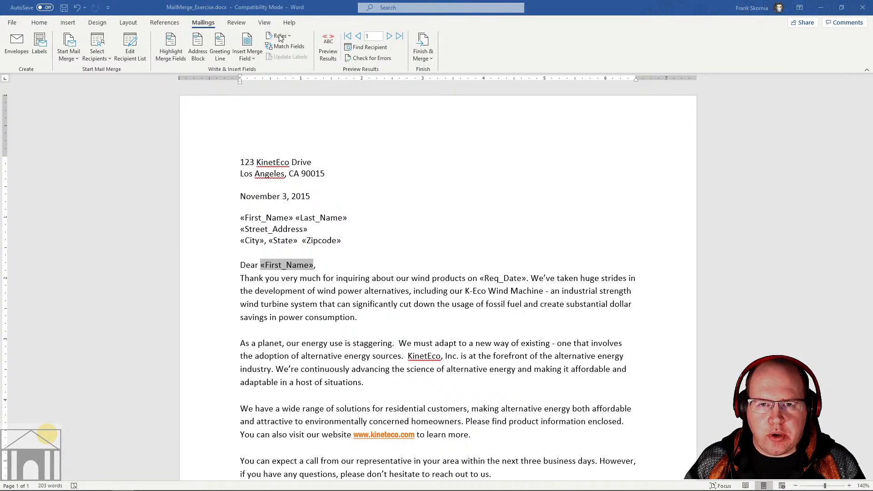
# Preview the merge results and check the first recipient's name, address, greeting and request date in the letter.
pyautogui.click(328, 55)
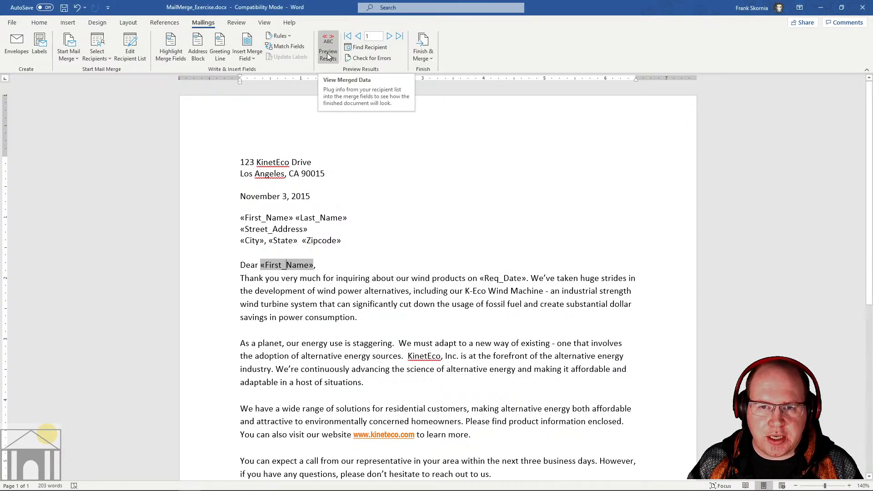
pyautogui.click(329, 56)
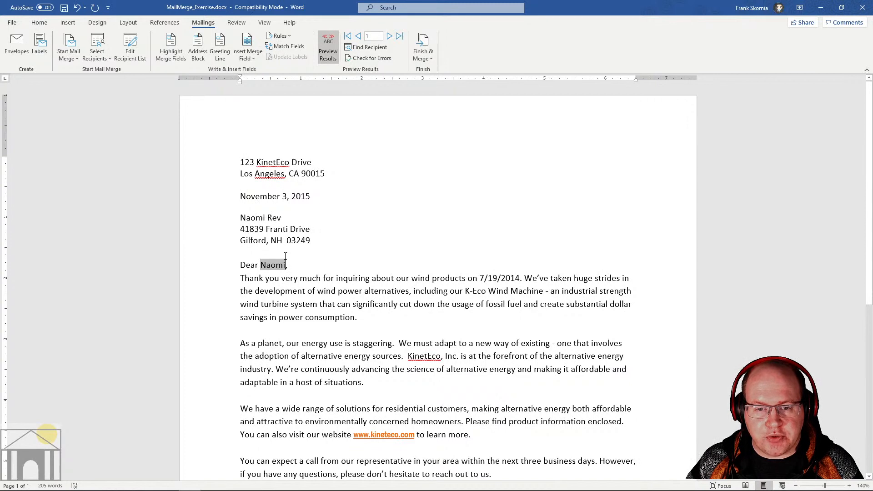
pyautogui.click(244, 218)
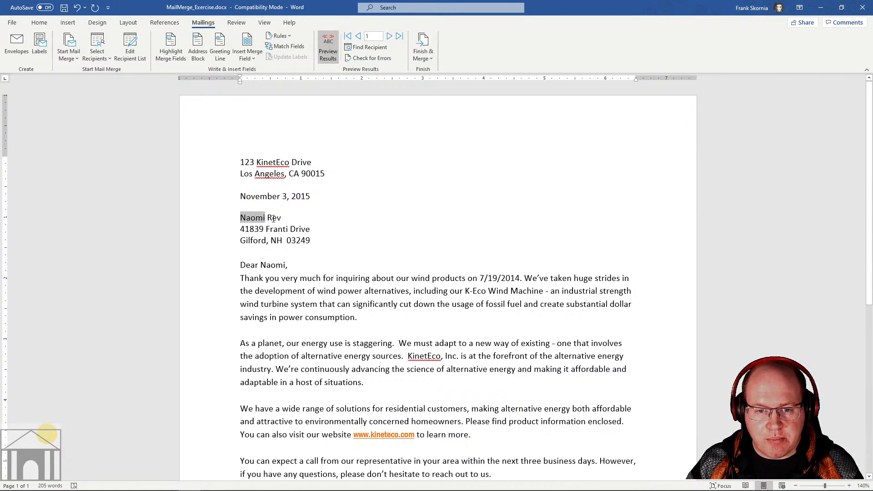
pyautogui.click(273, 218)
pyautogui.click(305, 230)
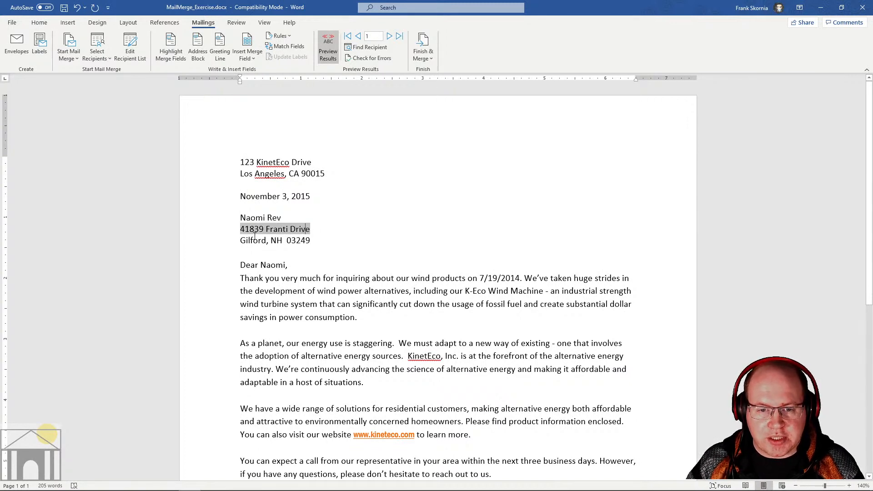
pyautogui.click(251, 241)
pyautogui.click(275, 241)
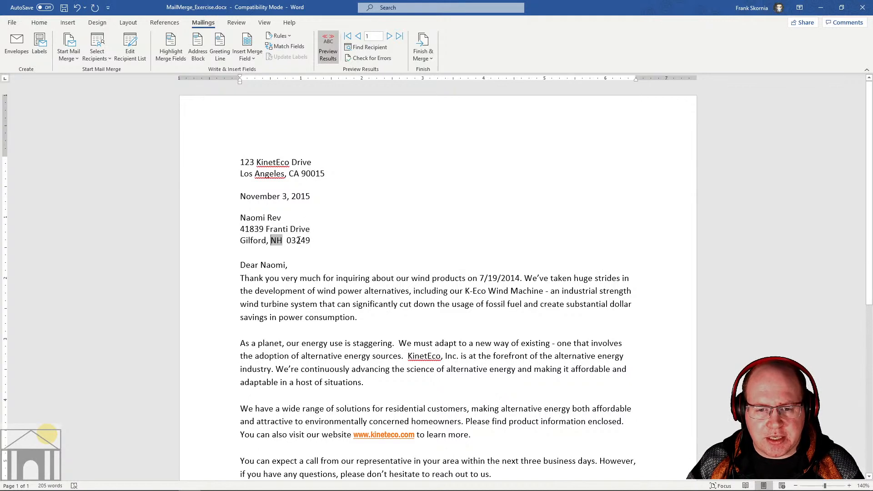
pyautogui.click(296, 241)
pyautogui.click(272, 267)
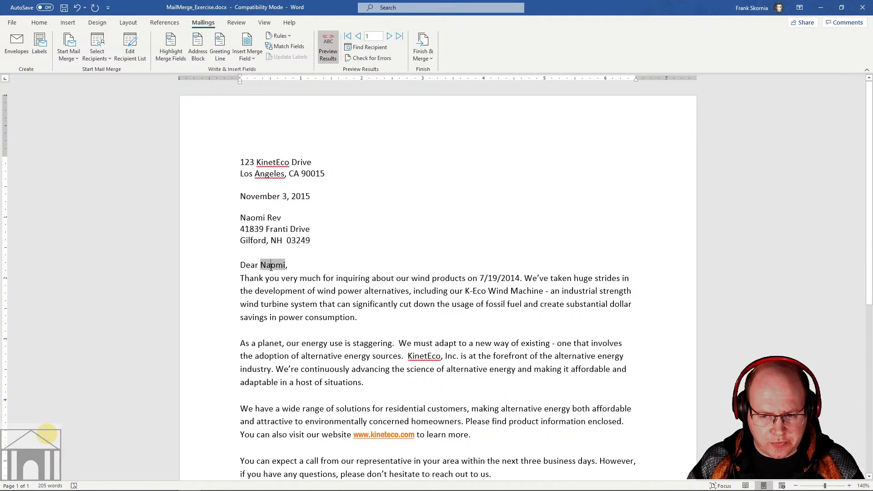
pyautogui.doubleClick(493, 278)
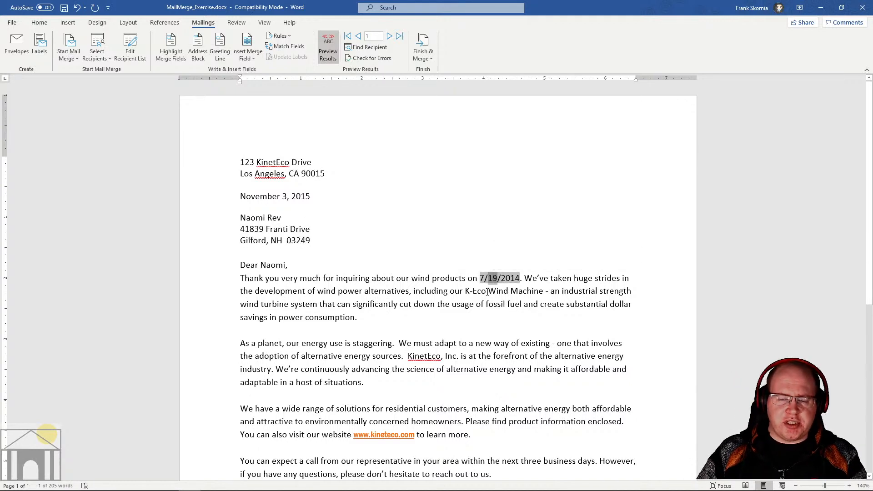
pyautogui.click(488, 292)
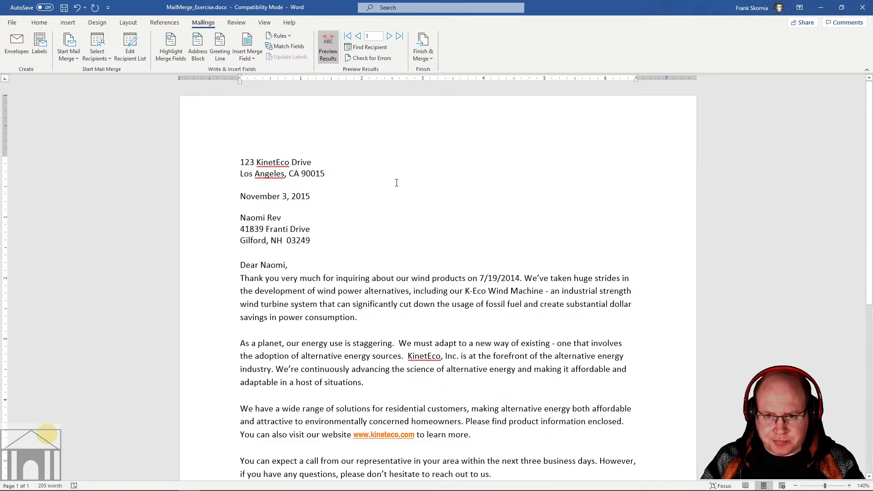
# Go through the previewed letters one recipient at a time, from record 1 to record 22.
pyautogui.click(389, 37)
pyautogui.click(390, 38)
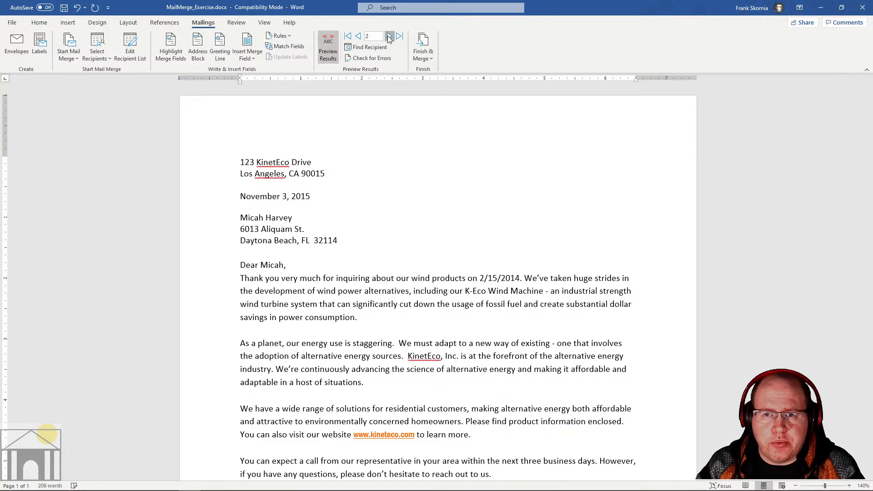
pyautogui.click(389, 37)
pyautogui.click(389, 37)
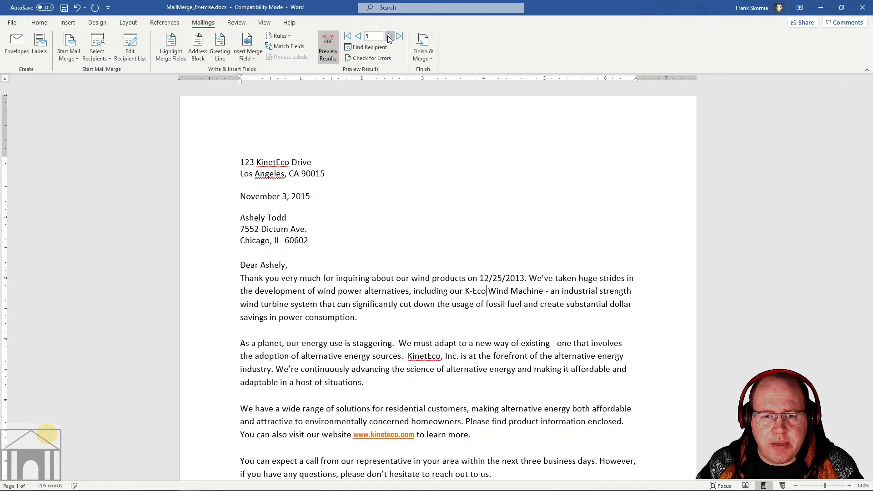
pyautogui.click(390, 37)
pyautogui.click(389, 38)
pyautogui.click(389, 38)
pyautogui.click(389, 37)
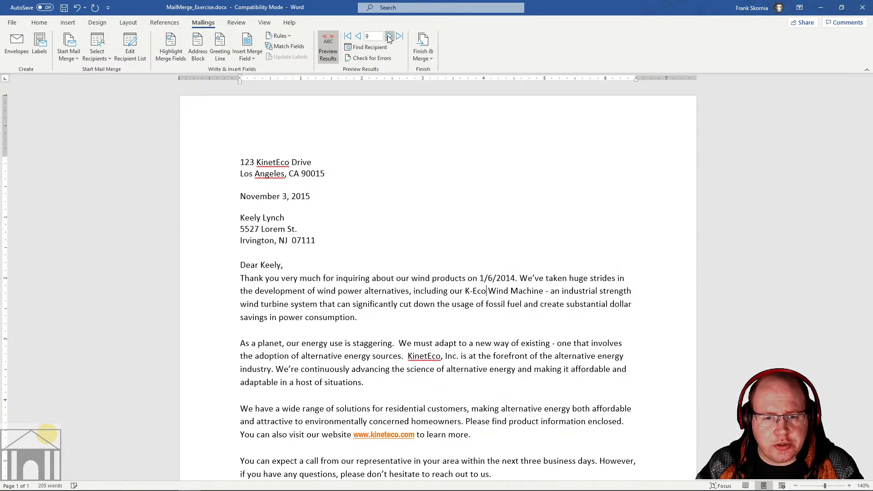
pyautogui.click(389, 38)
pyautogui.click(390, 37)
pyautogui.click(389, 37)
pyautogui.click(389, 37)
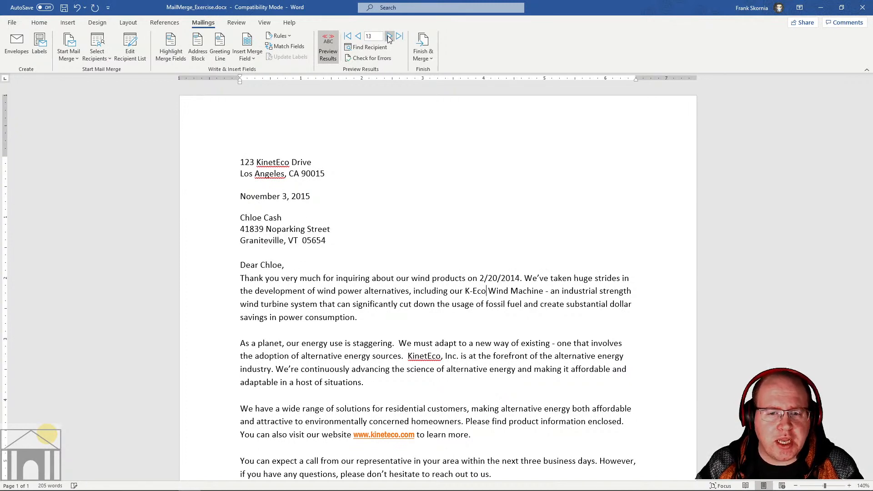
pyautogui.click(389, 37)
pyautogui.click(389, 38)
pyautogui.click(390, 37)
pyautogui.click(389, 37)
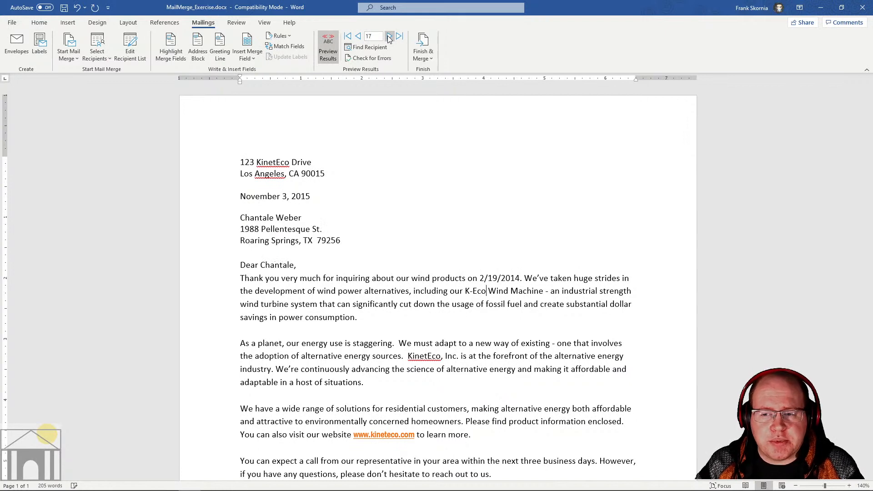
pyautogui.click(389, 37)
pyautogui.click(389, 37)
pyautogui.click(389, 37)
pyautogui.click(389, 37)
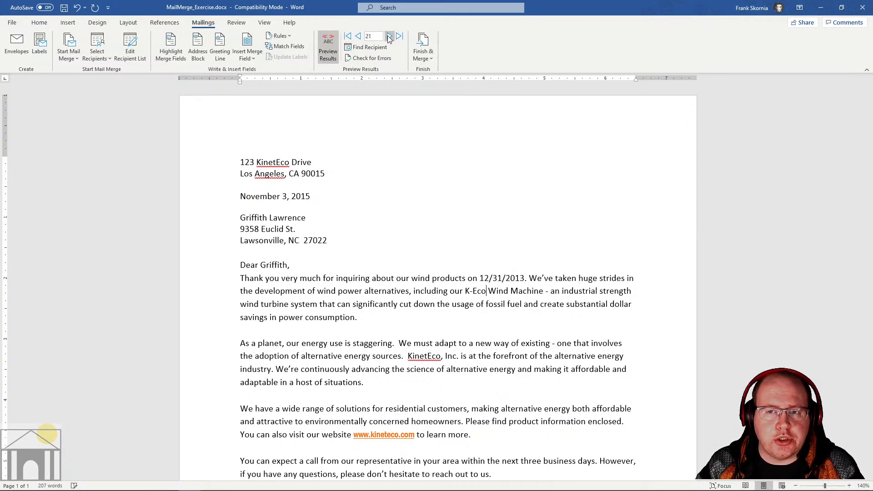
pyautogui.click(390, 38)
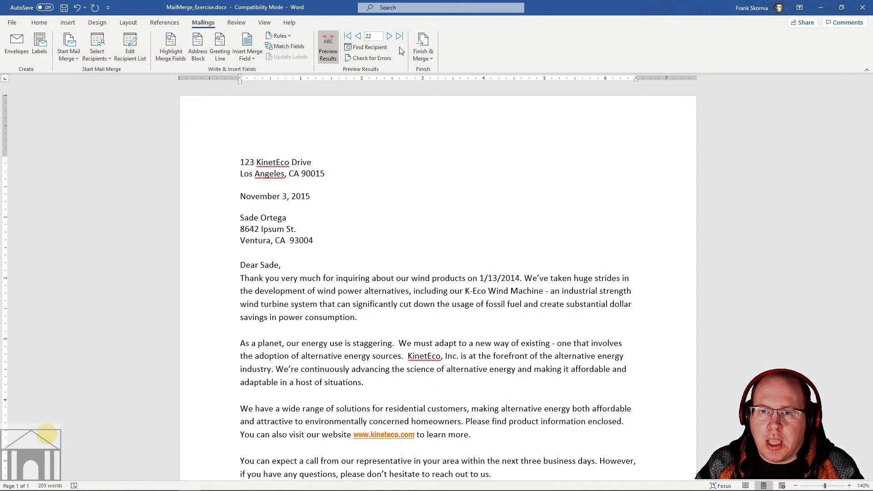
# Finish the merge by generating editable individual letters for all records in a new document.
pyautogui.click(427, 53)
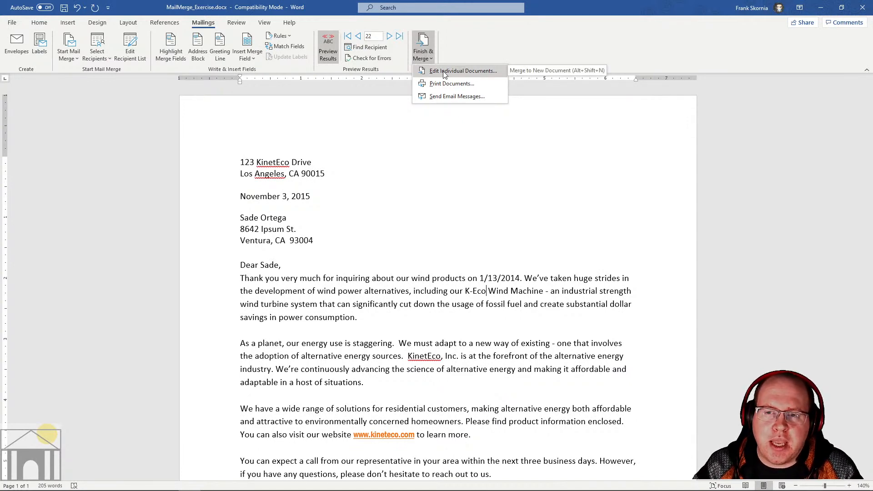
pyautogui.click(471, 72)
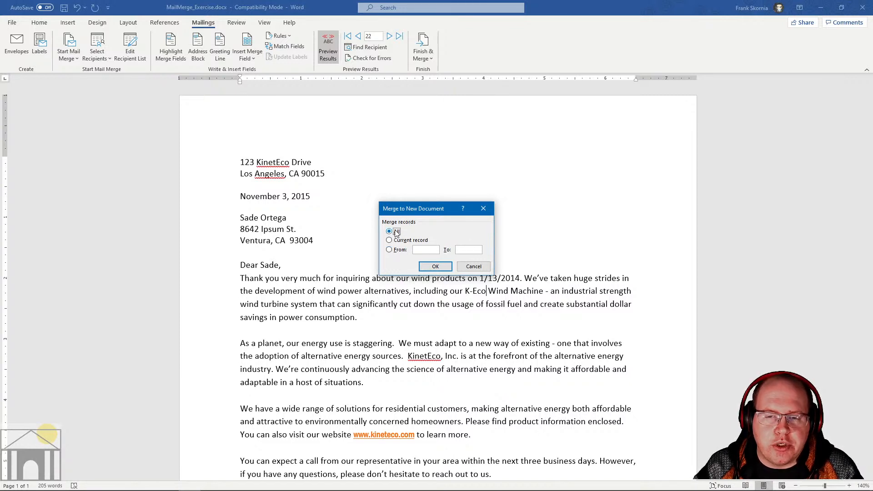
pyautogui.click(435, 266)
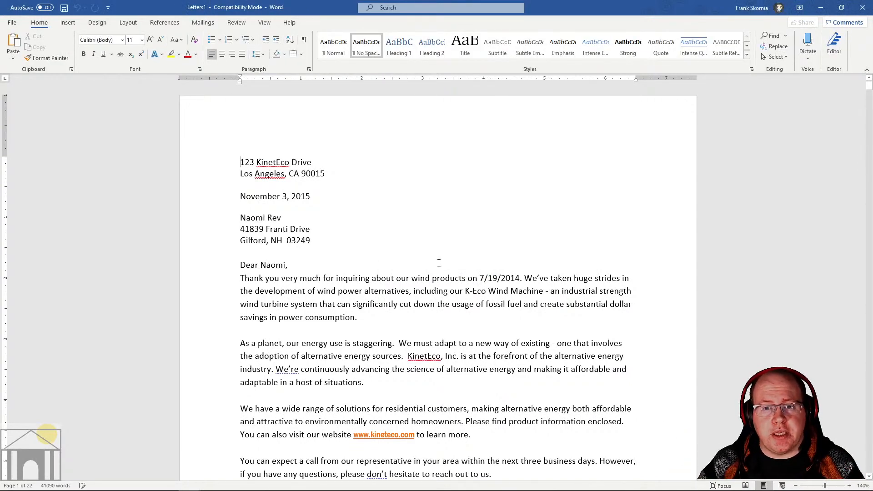
# Examine the first few merged letters in the new document for each recipient's name, address, greeting and request date.
pyautogui.scroll(-5, 515, 244)
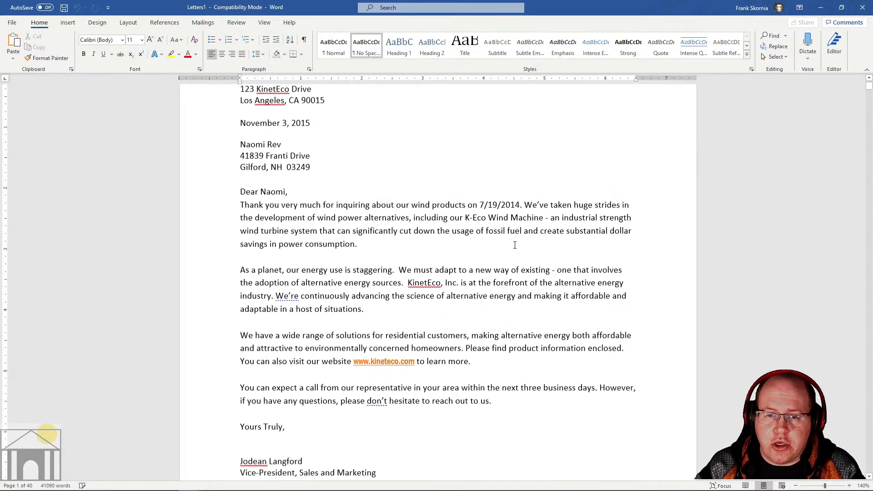
pyautogui.scroll(5, 514, 244)
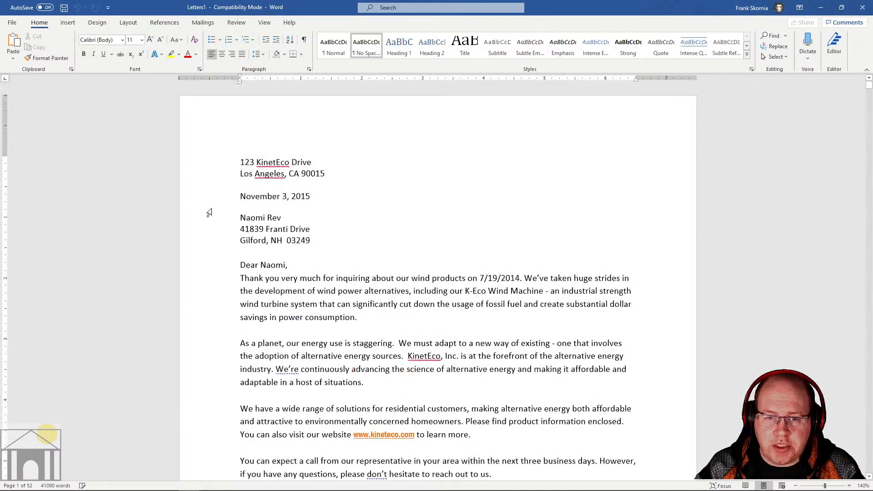
pyautogui.doubleClick(250, 218)
pyautogui.click(284, 265)
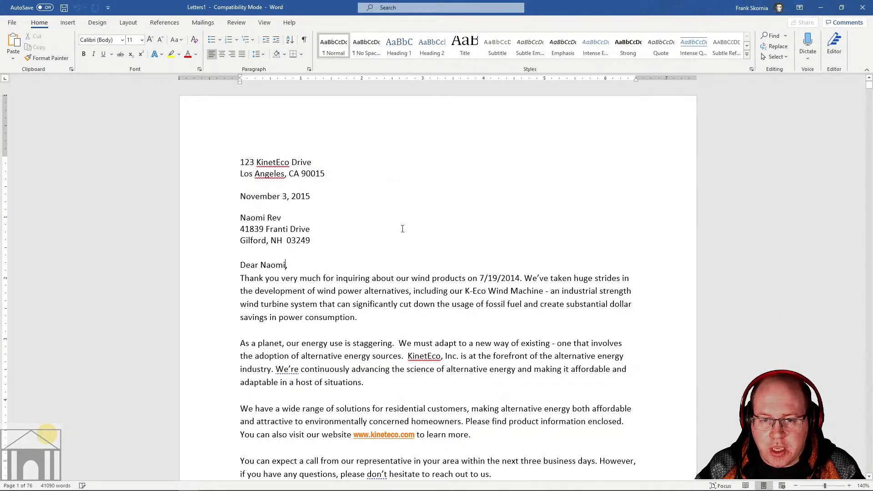
pyautogui.scroll(-11, 402, 228)
pyautogui.scroll(-6, 402, 228)
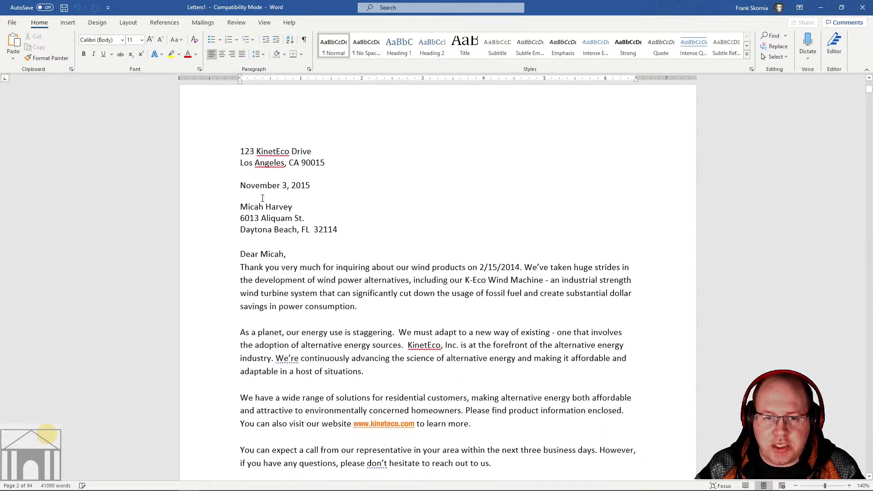
pyautogui.click(250, 206)
pyautogui.click(280, 253)
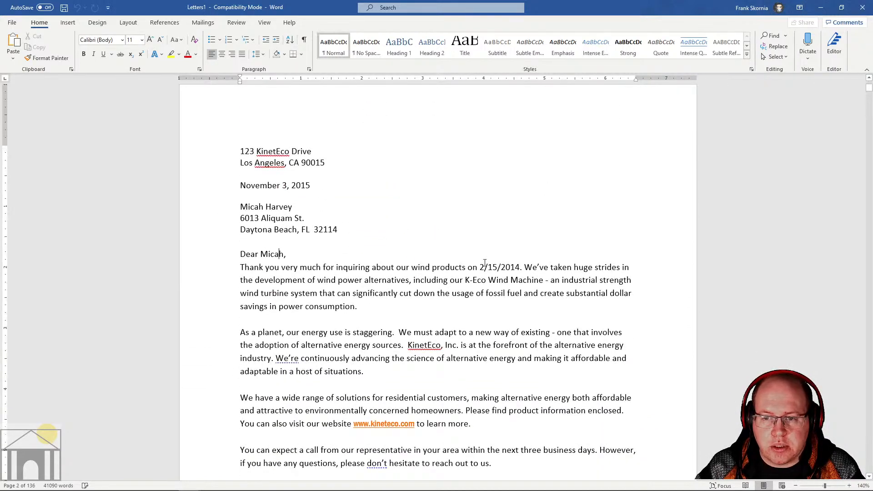
pyautogui.click(276, 208)
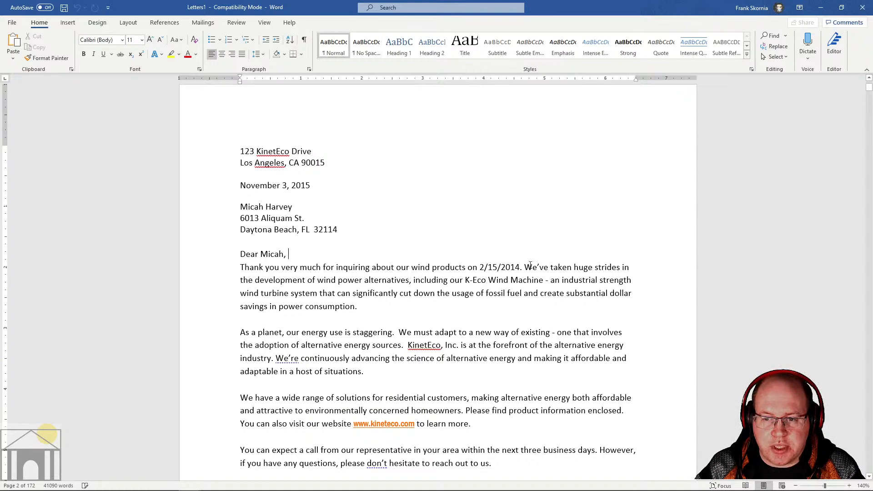
pyautogui.scroll(-12, 454, 248)
pyautogui.scroll(-2, 468, 237)
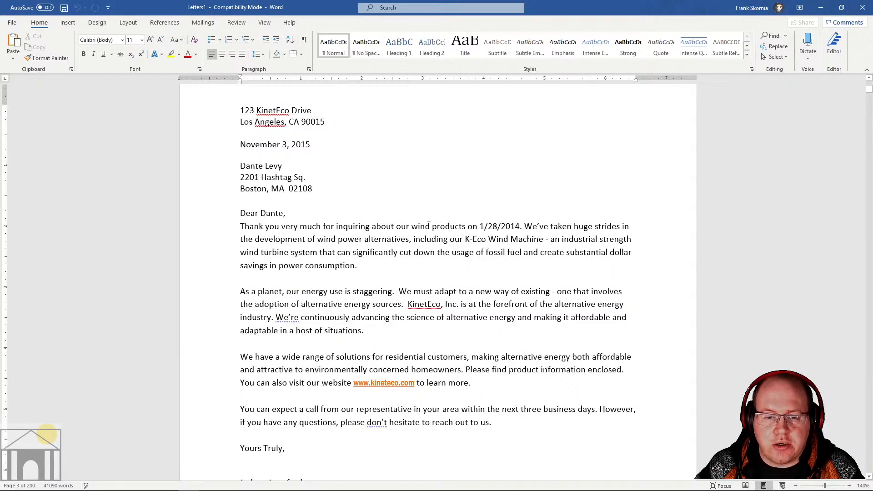
pyautogui.scroll(-6, 388, 250)
pyautogui.scroll(-13, 452, 190)
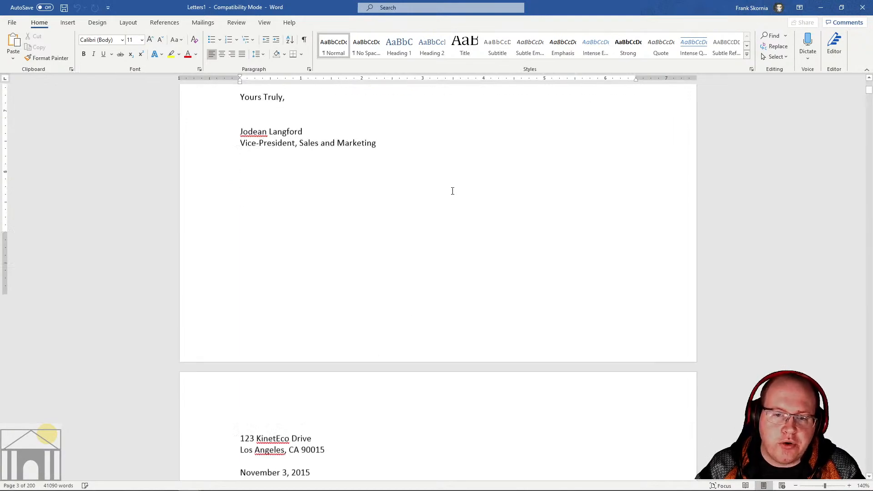
pyautogui.scroll(-1, 452, 190)
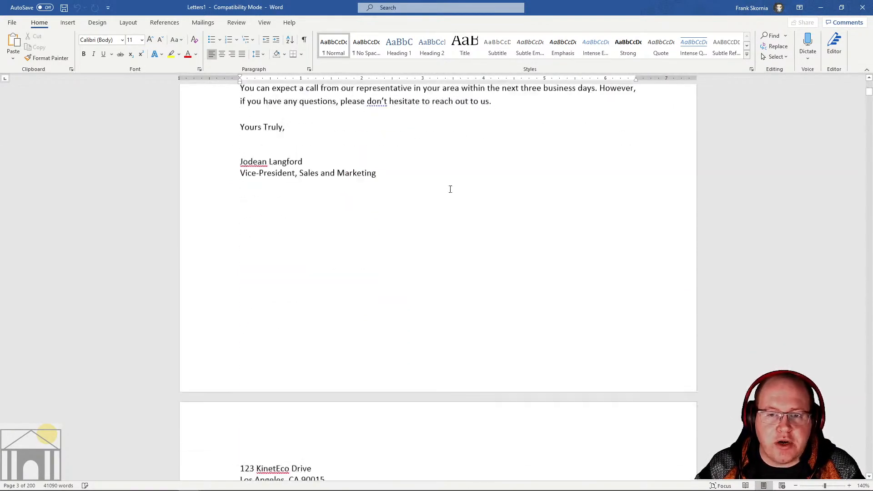
# Examine the following merged letters through page 9 for each recipient's name, address, greeting and request date.
pyautogui.scroll(4, 450, 188)
pyautogui.scroll(-10, 450, 188)
pyautogui.scroll(-12, 450, 187)
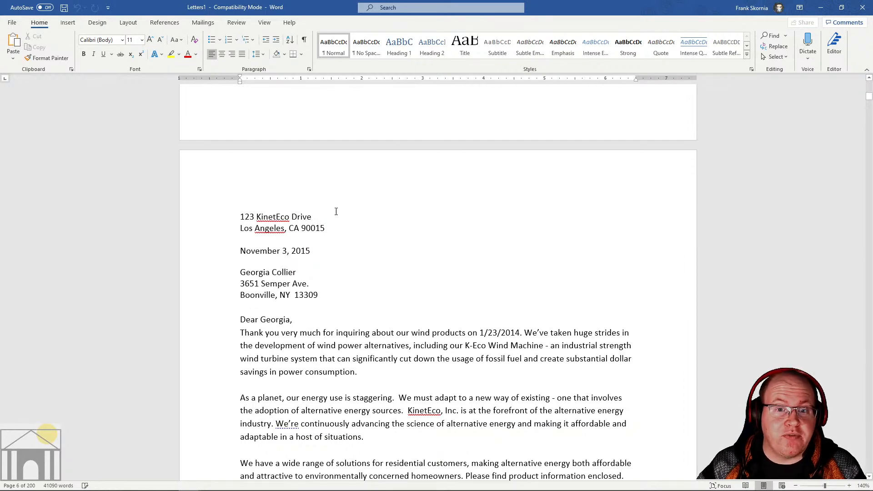
pyautogui.scroll(-15, 336, 210)
pyautogui.scroll(-1, 337, 210)
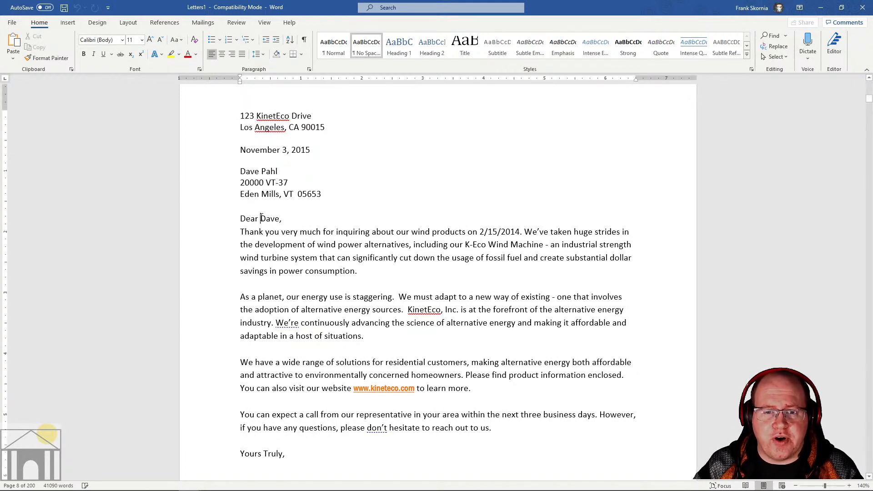
pyautogui.scroll(-12, 291, 218)
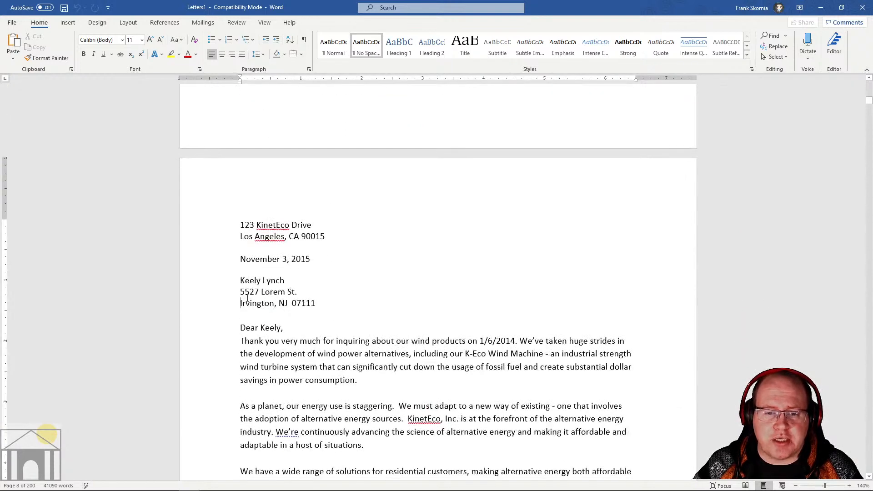
pyautogui.click(286, 298)
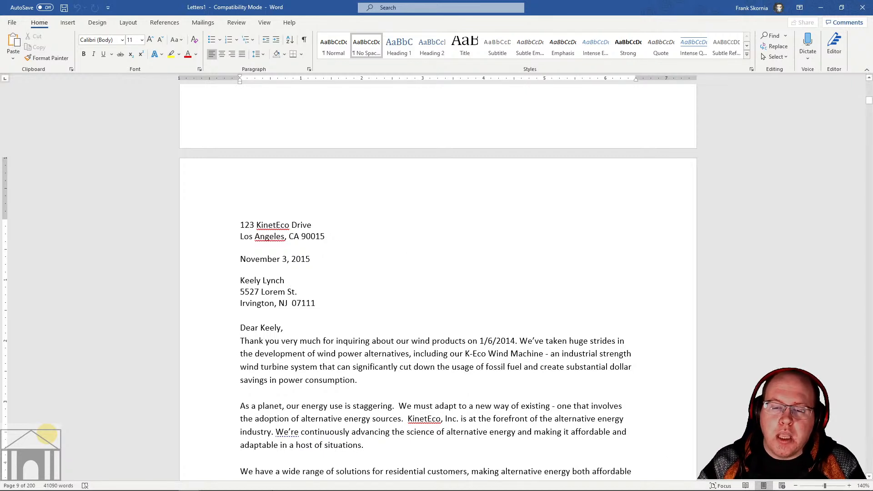
# Switch to Microsoft-Office-Suite-Integrated_Exercises.pdf in Adobe Acrobat Reader and read the suggested courses for further study and practice.
pyautogui.moveTo(166, 475)
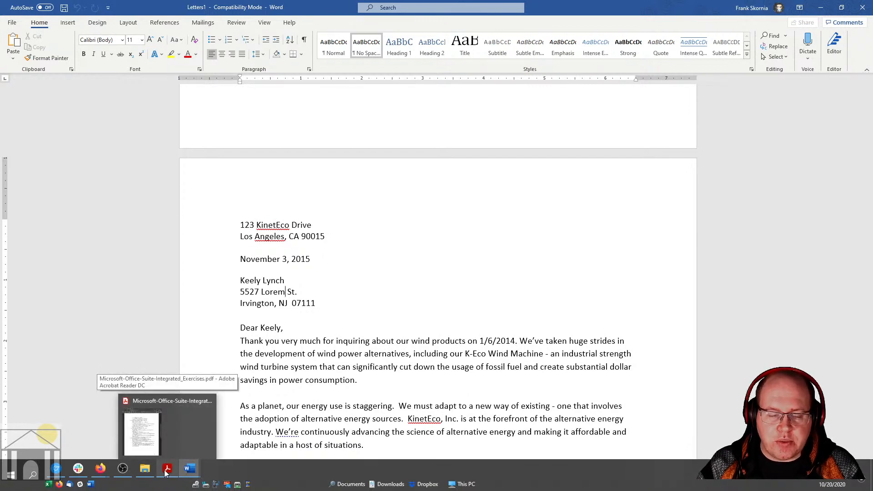
pyautogui.click(166, 474)
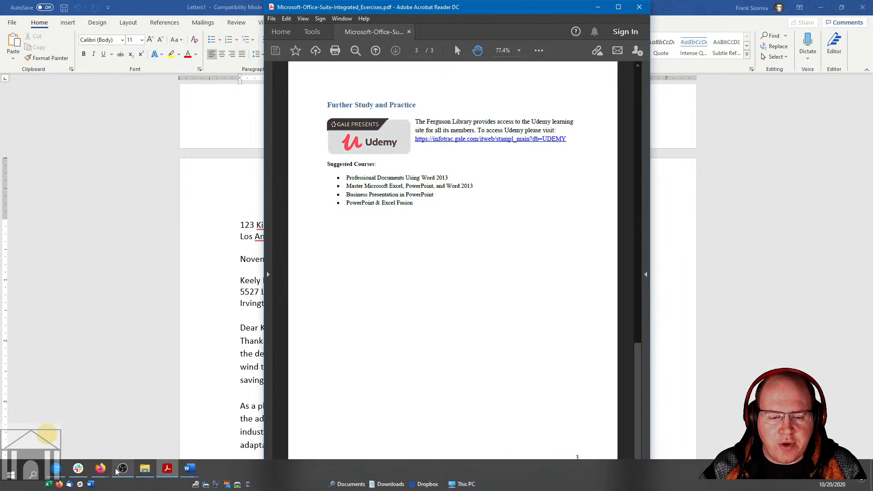
# Switch to Firefox and view the Upcoming Class Schedule on the Ferguson Library online technology classes page.
pyautogui.click(109, 472)
pyautogui.click(49, 428)
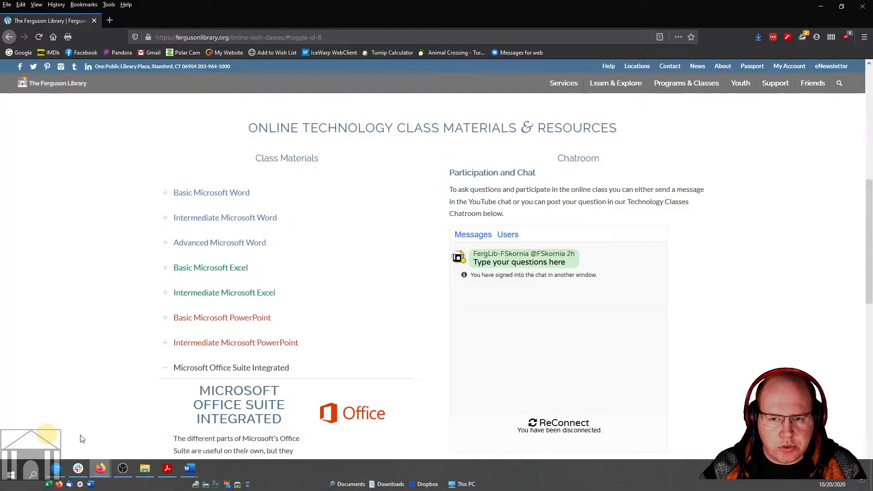
pyautogui.scroll(7, 613, 239)
pyautogui.scroll(-1, 610, 237)
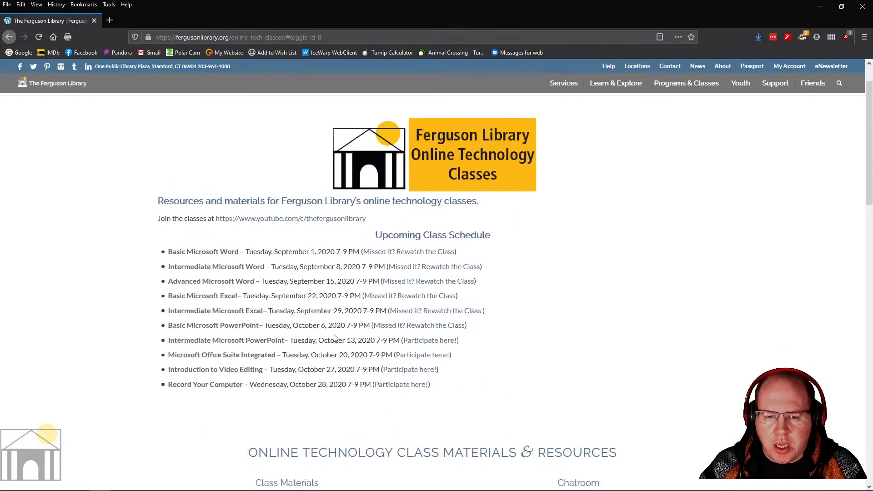